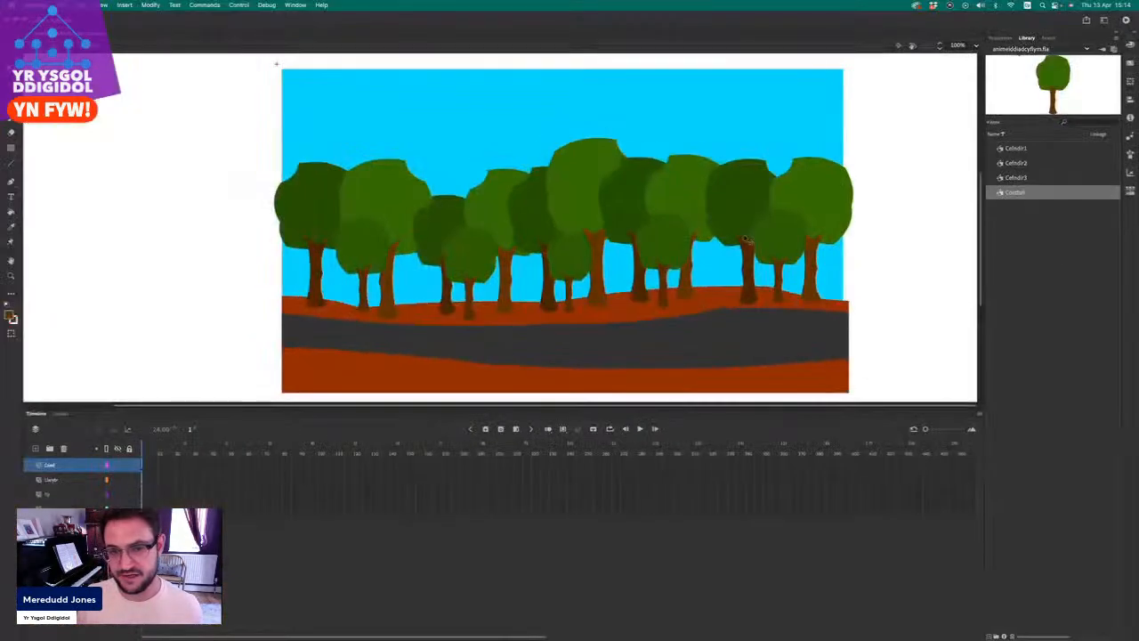
Inspect the transform options of the tallest tree and the brightness properties of the dark tree in the forest background.
left_click(585, 176)
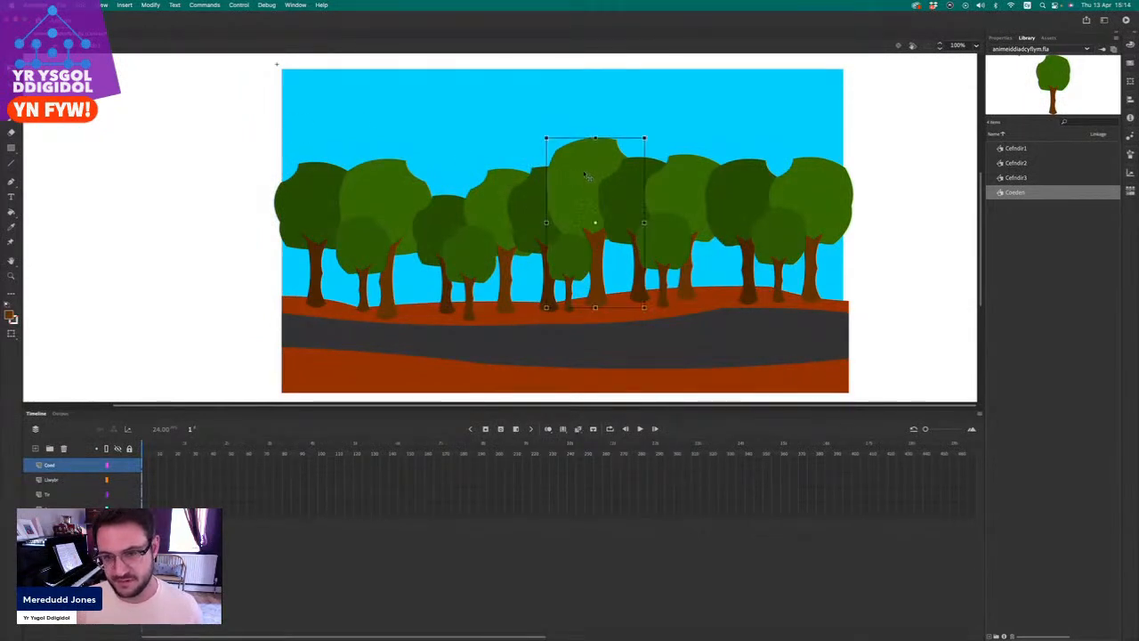
right_click(585, 176)
mouse_move(676, 336)
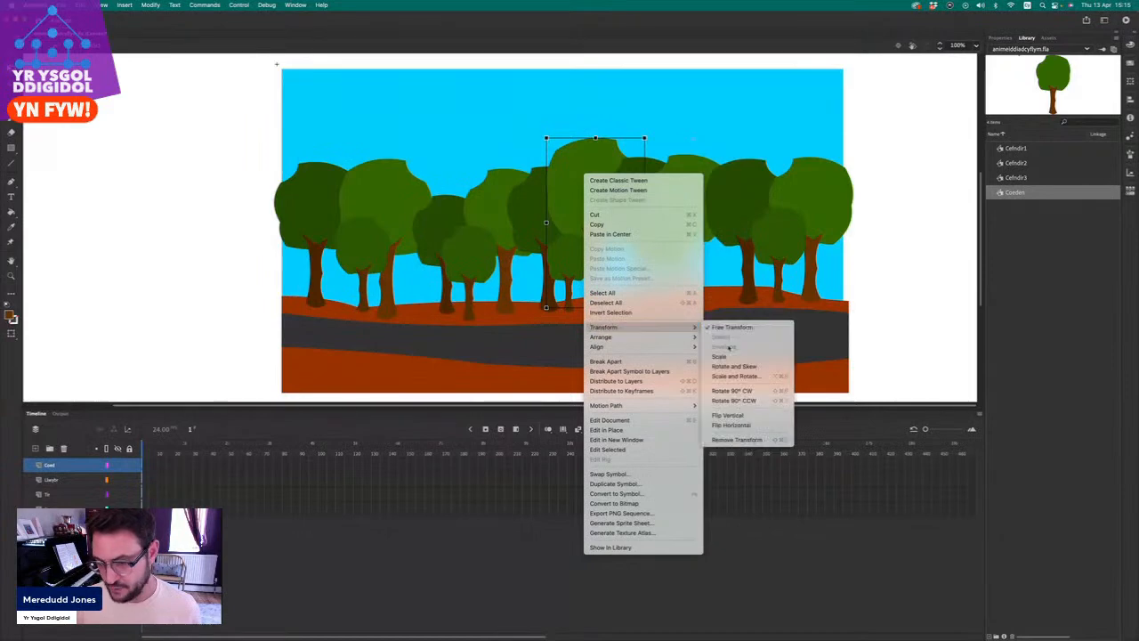
left_click(668, 146)
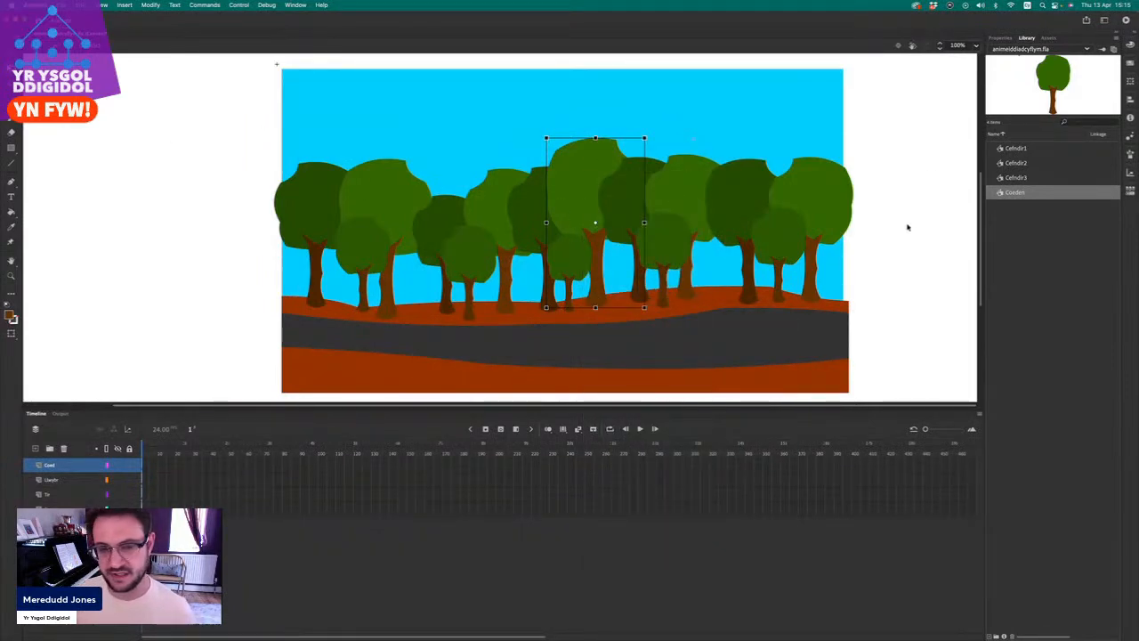
left_click(759, 200)
left_click(1000, 37)
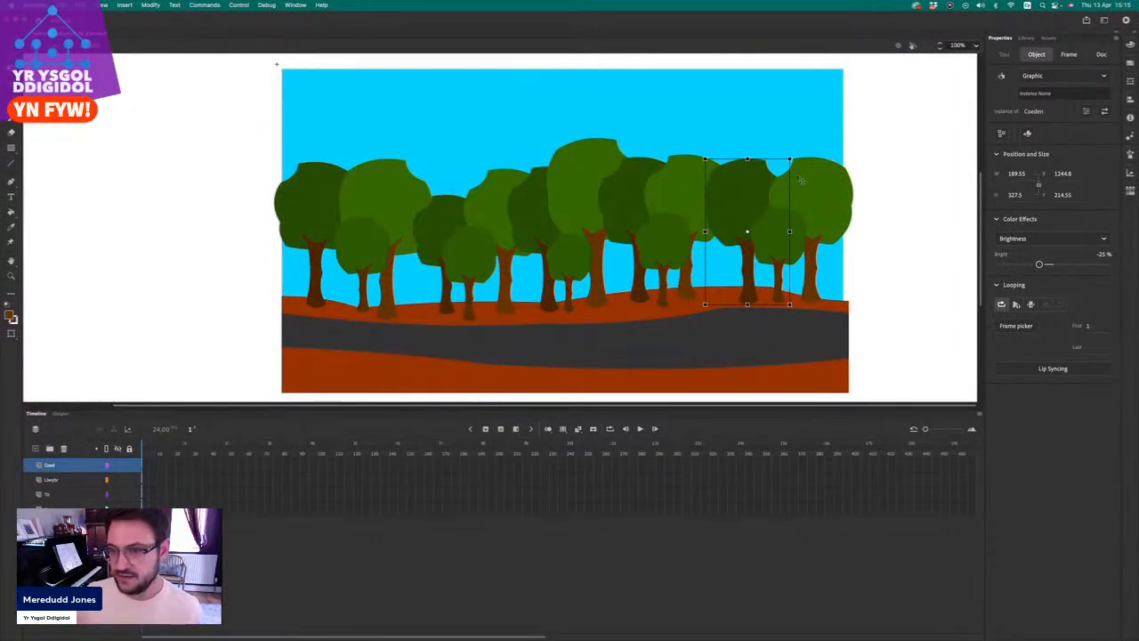
left_click(969, 185)
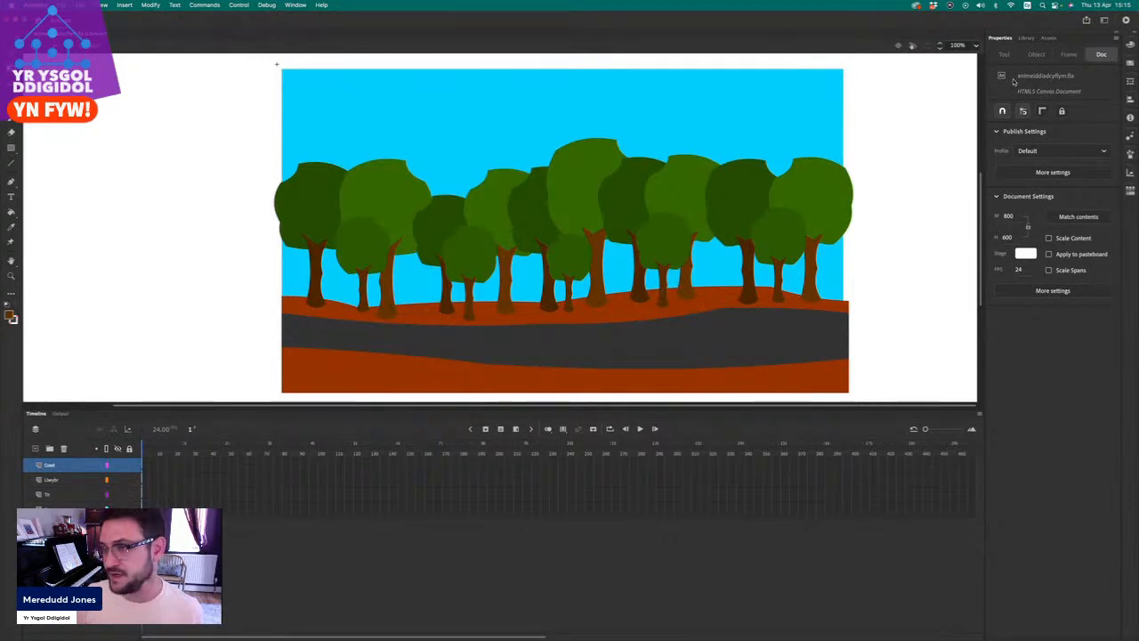
left_click(1027, 39)
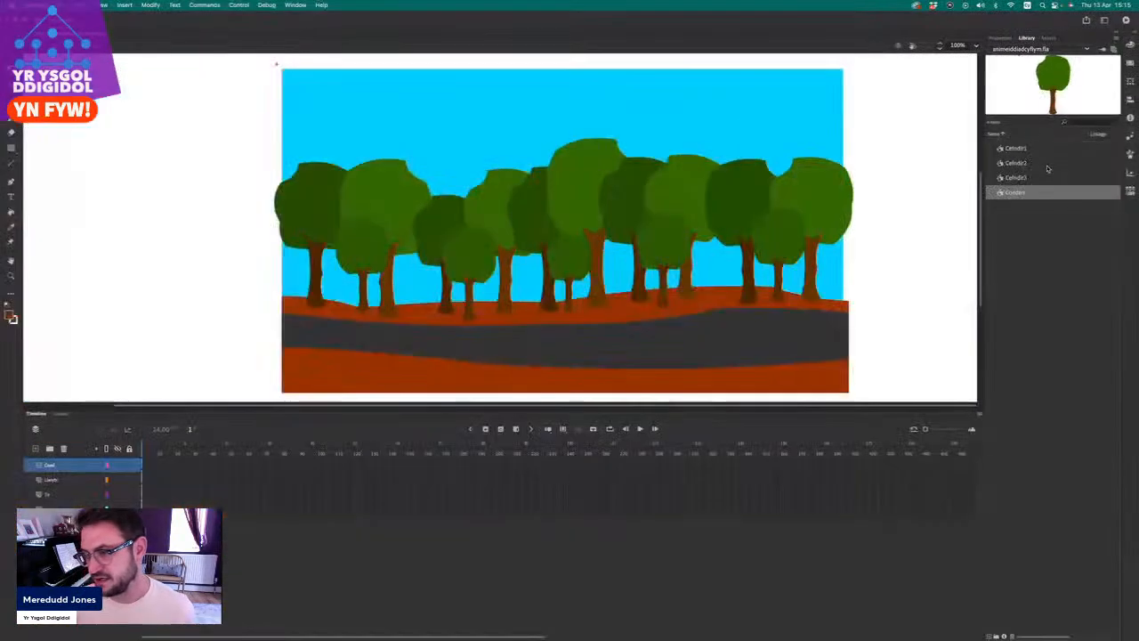
Review the background symbols Cefndir2, Cefndir1 and Cefndir3, return to the main scene and scrub through its timeline.
double_click(1013, 163)
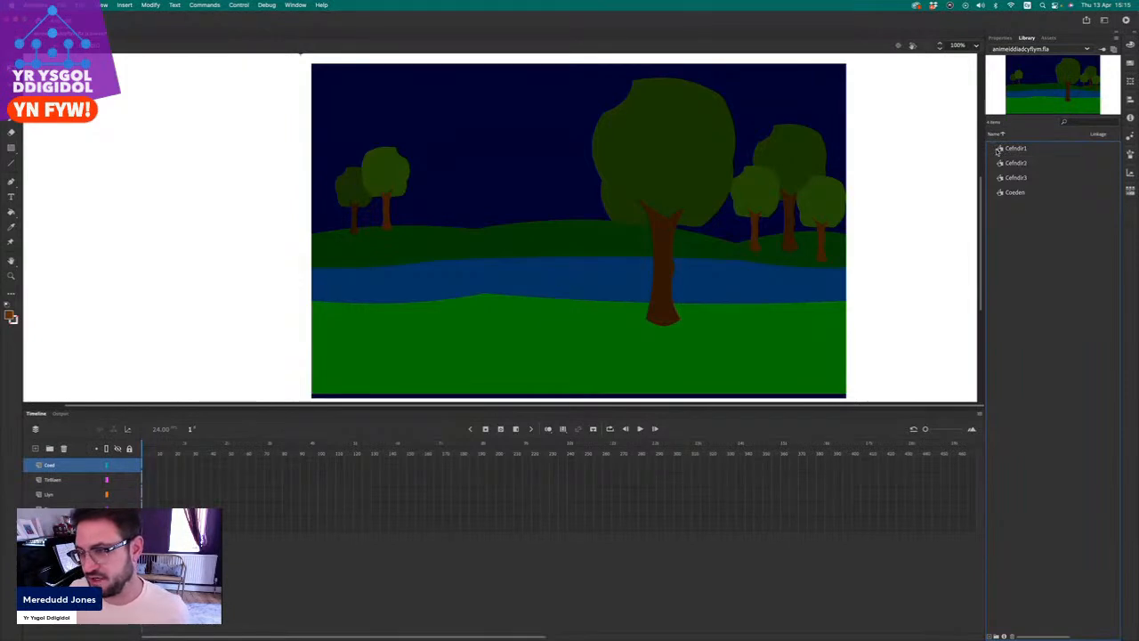
double_click(1002, 150)
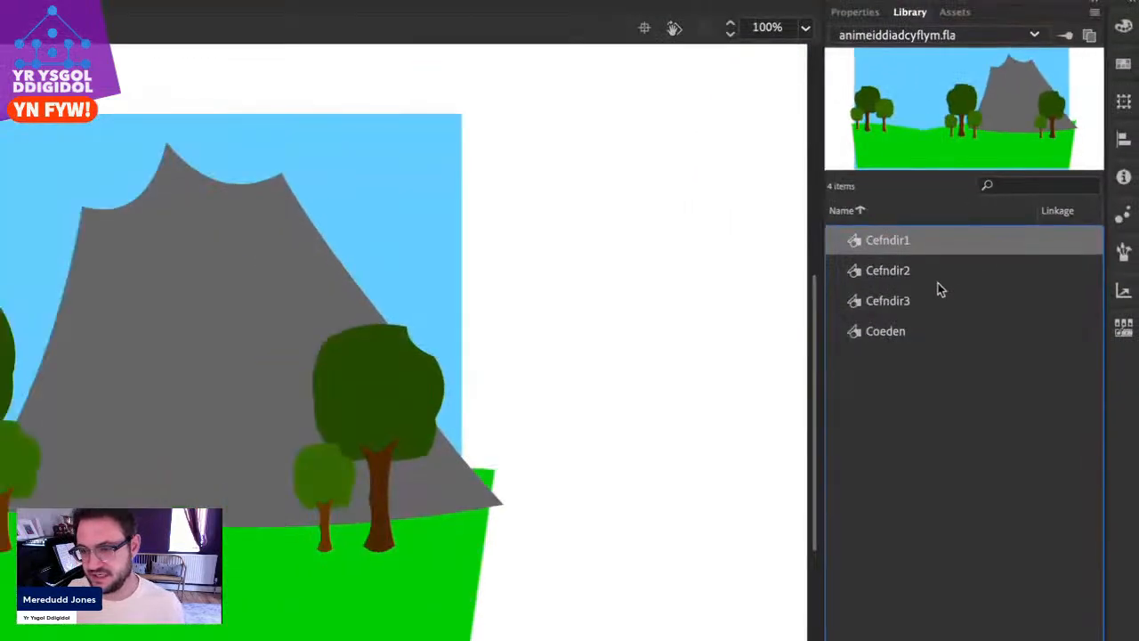
double_click(855, 272)
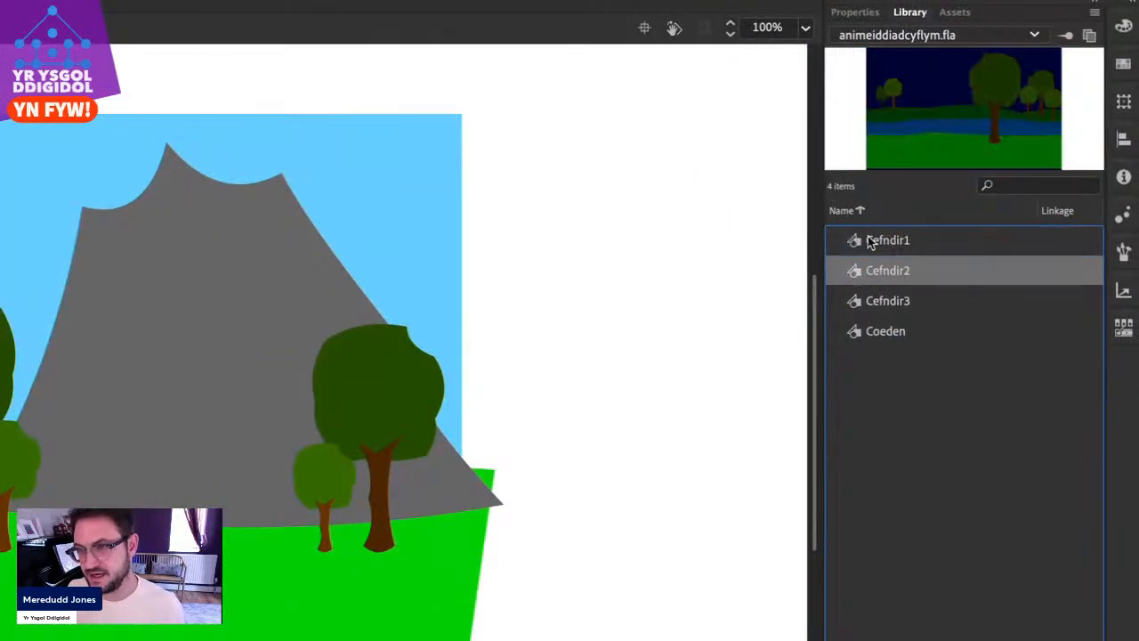
double_click(854, 309)
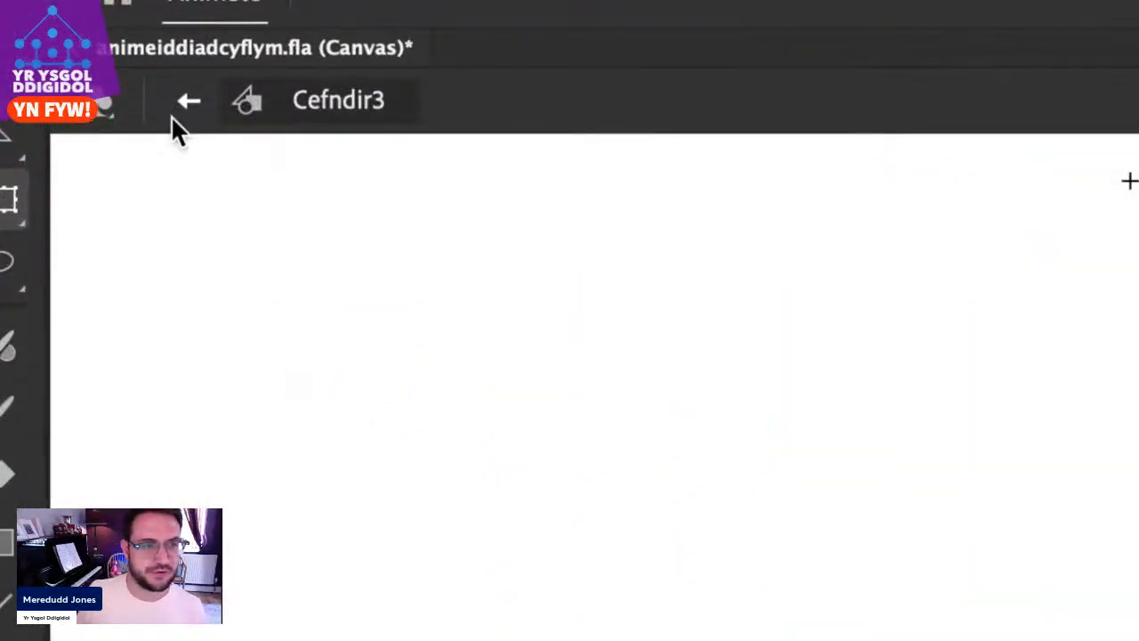
left_click(185, 107)
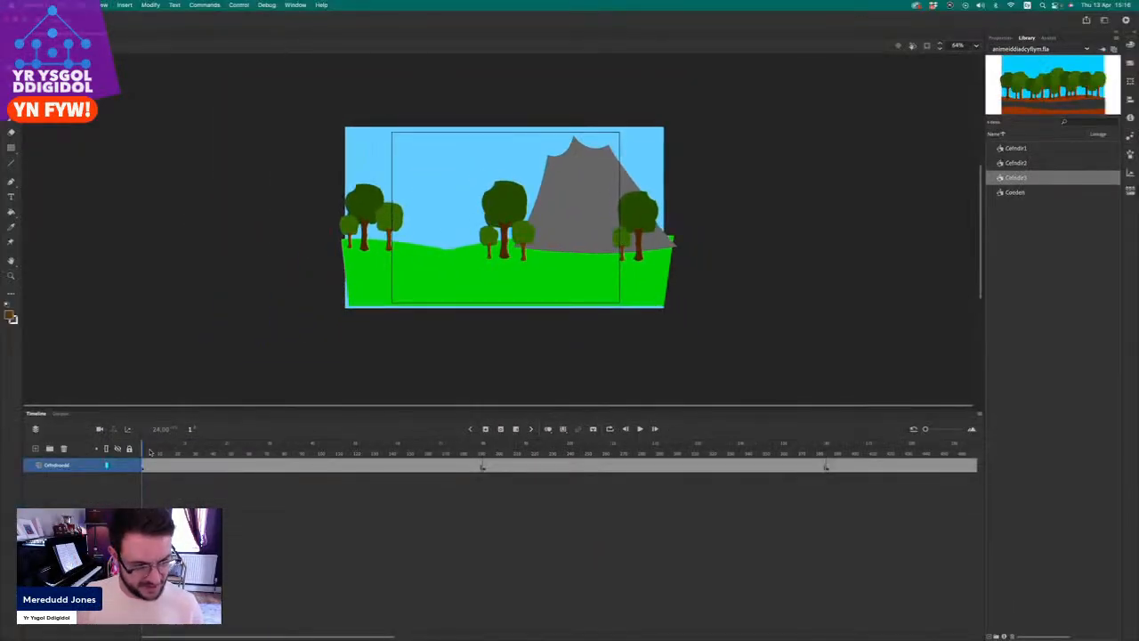
left_click_drag(148, 452, 197, 472)
left_click_drag(96, 453, 4, 469)
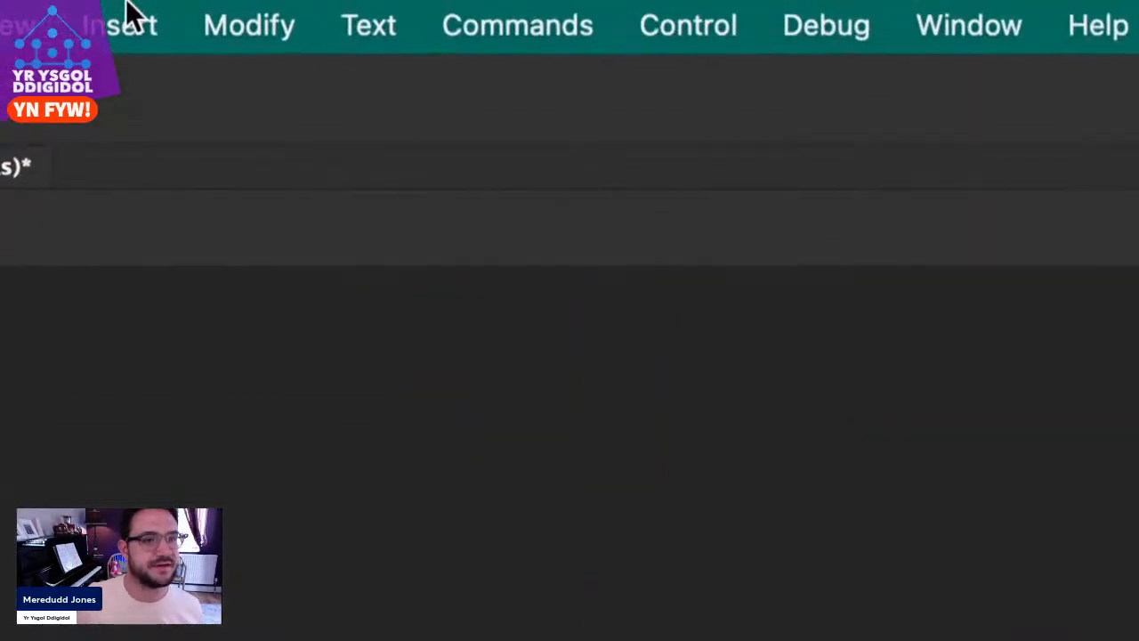
Create a new Graphic symbol named Cymeriad in the library root.
left_click(130, 5)
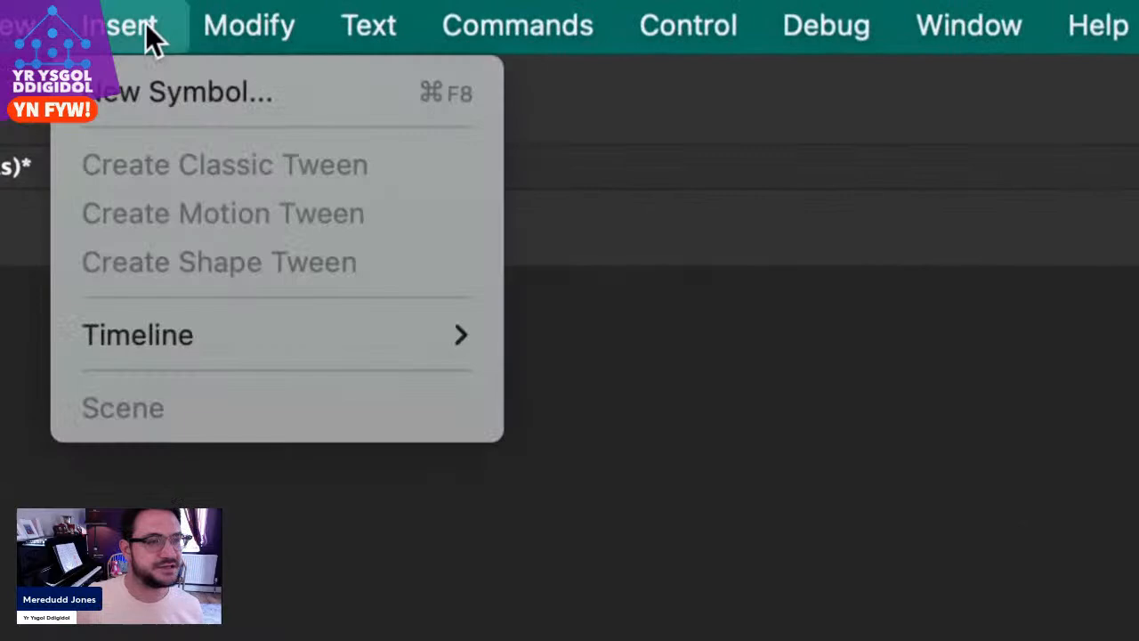
left_click(147, 92)
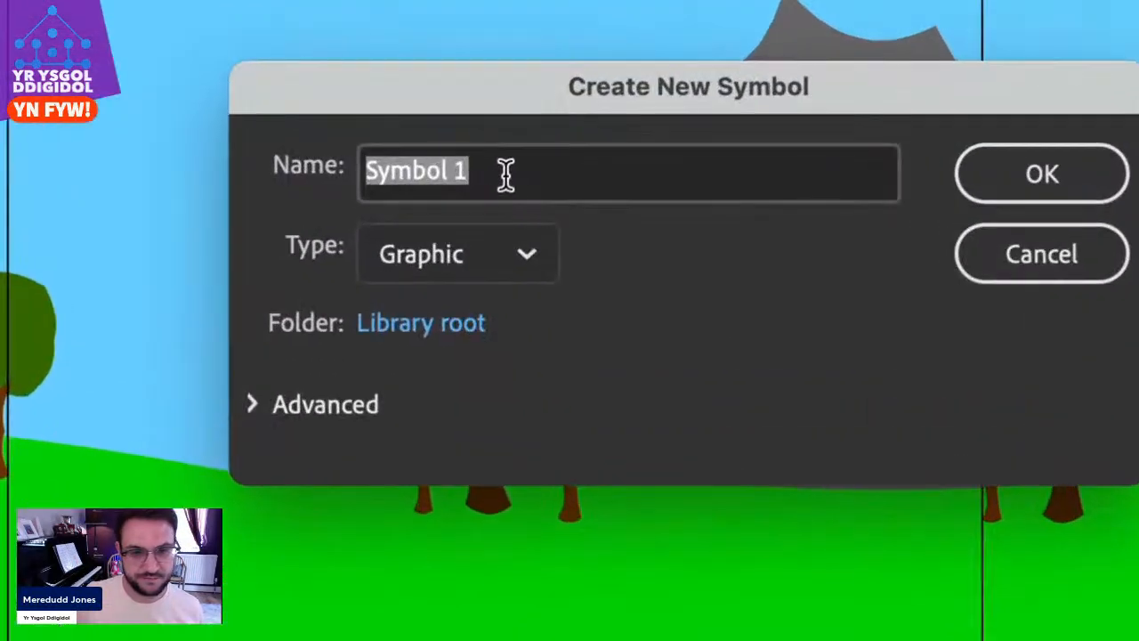
double_click(507, 178)
triple_click(503, 171)
type("Cy")
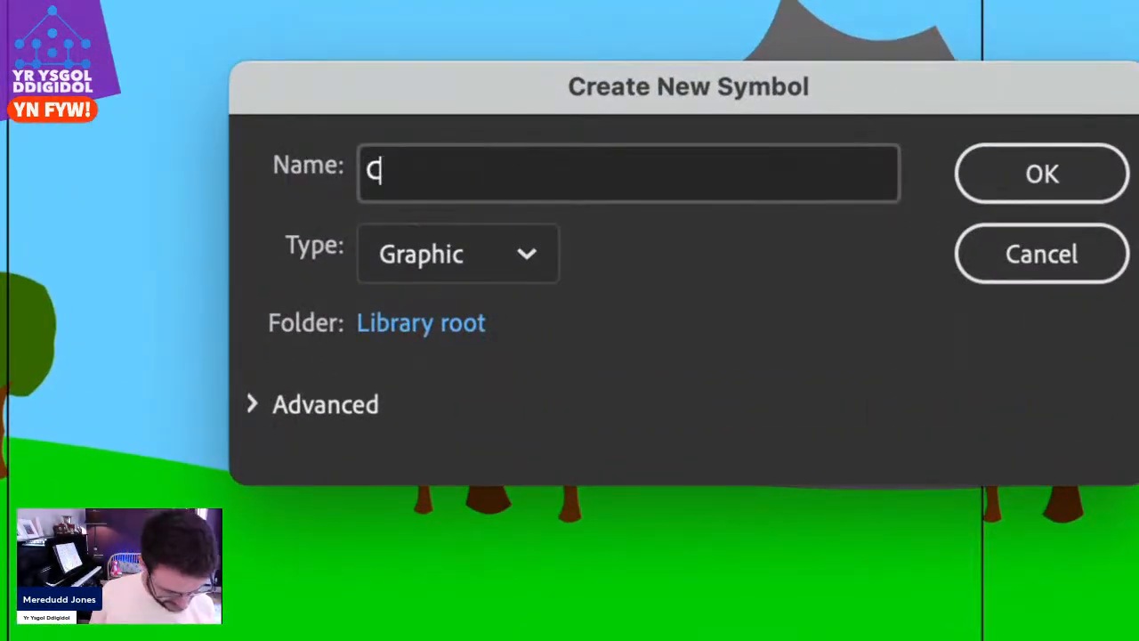
type("meriad")
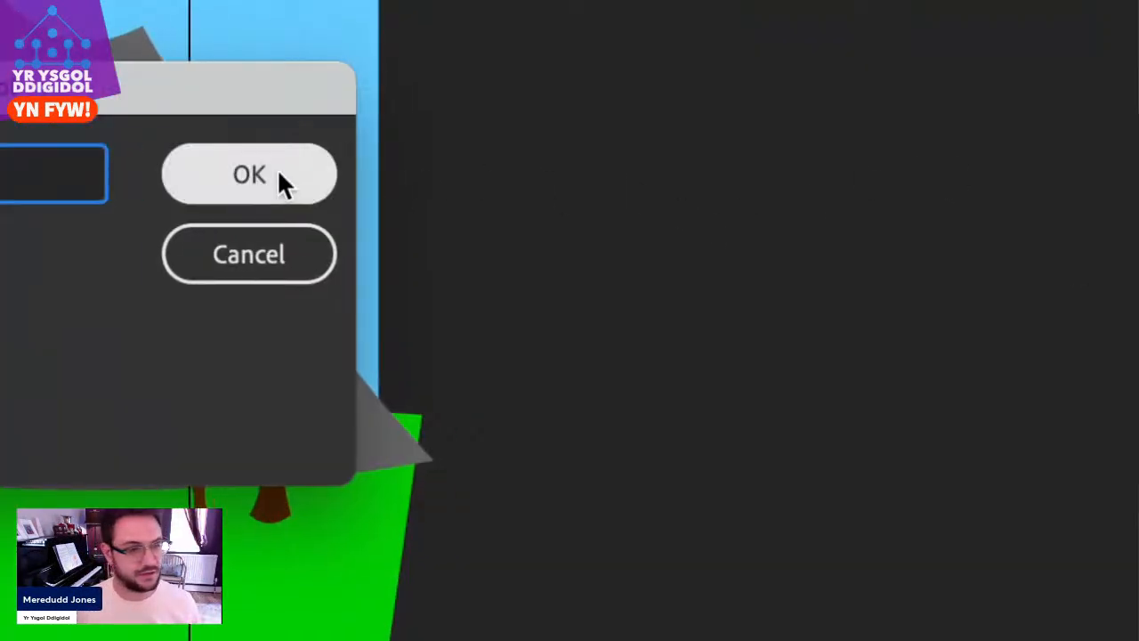
left_click(1042, 174)
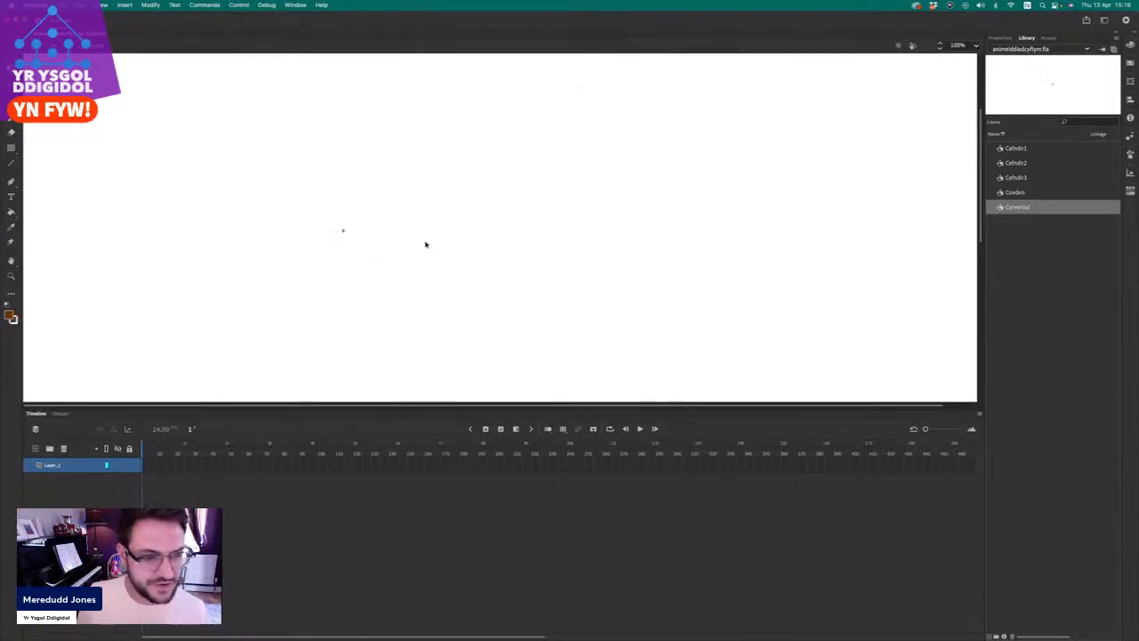
Set up the Fluid Brush for the Cymeriad symbol with Stabilizer 79 and Taper 82.
scroll(424, 245, "down", 3)
scroll(425, 244, "down", 1)
scroll(642, 192, "right", 1)
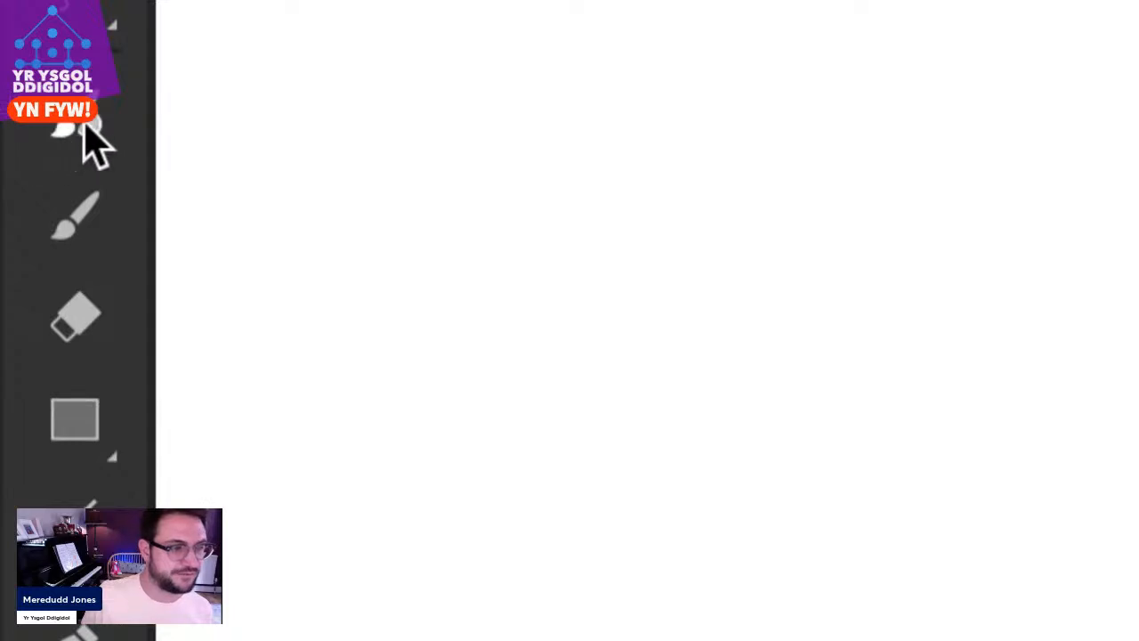
left_click(86, 124)
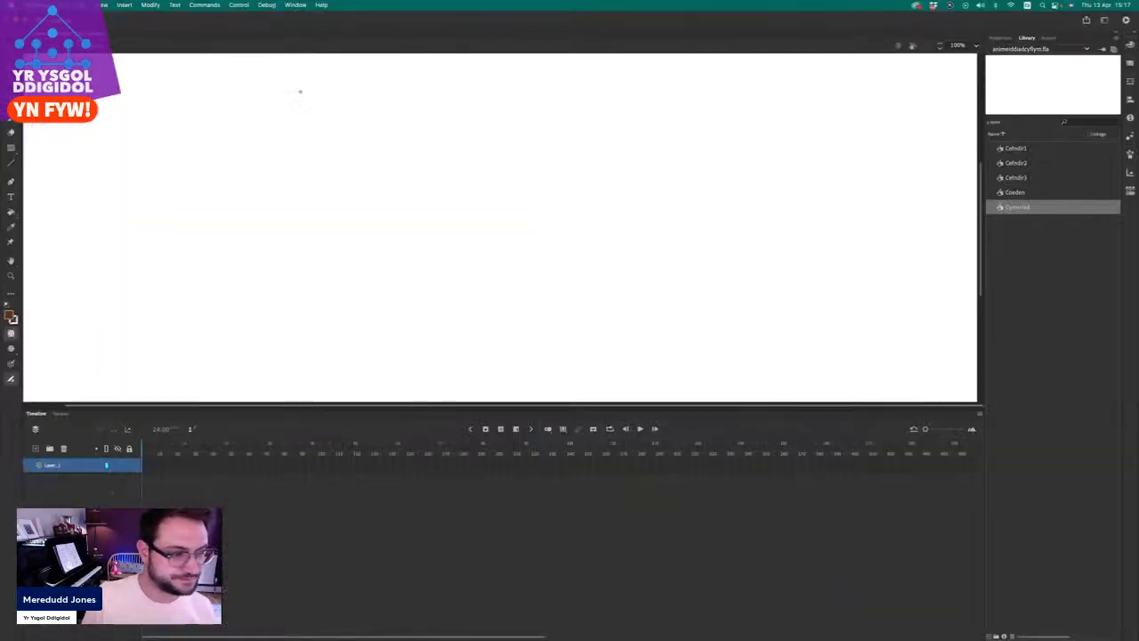
left_click(1009, 207)
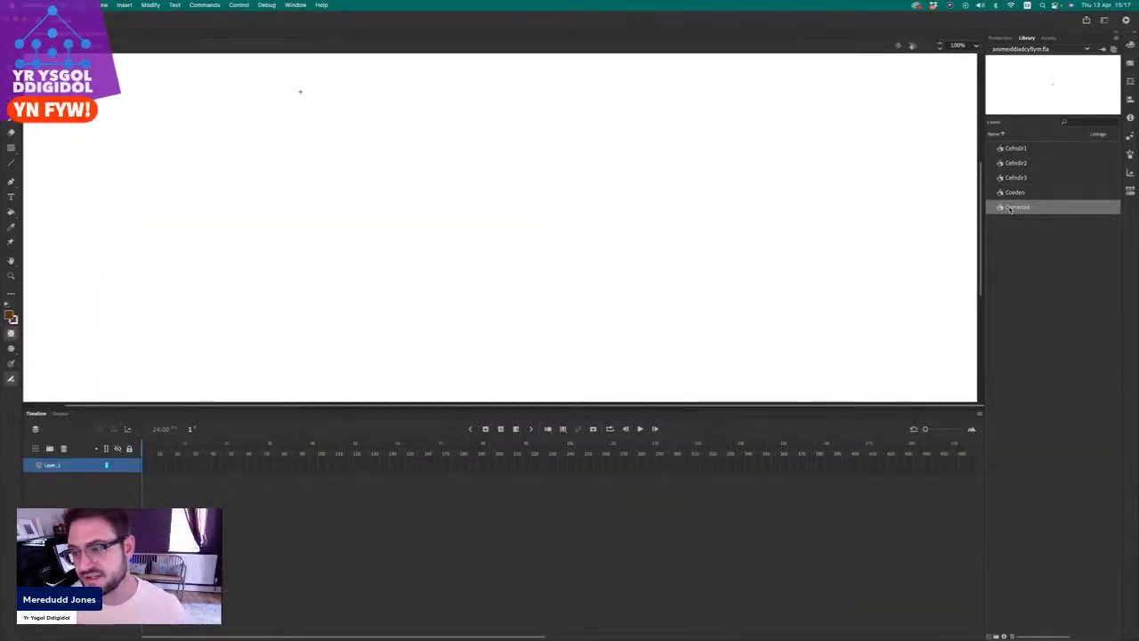
left_click(1005, 38)
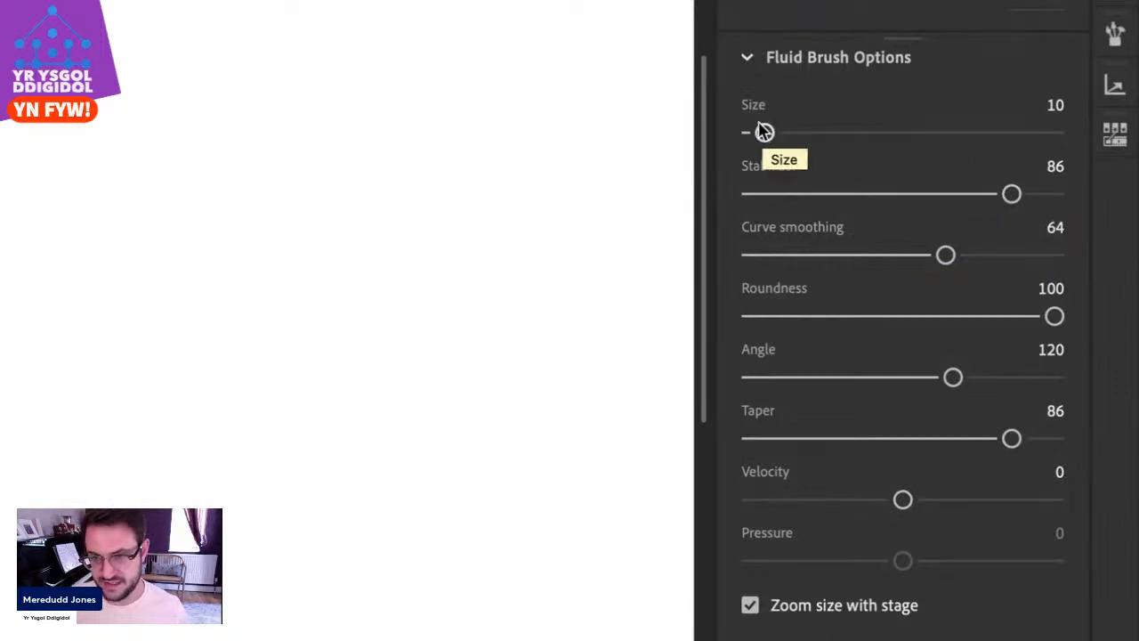
mouse_move(1015, 195)
left_mouse_down()
mouse_move(908, 196)
mouse_move(993, 195)
left_mouse_up()
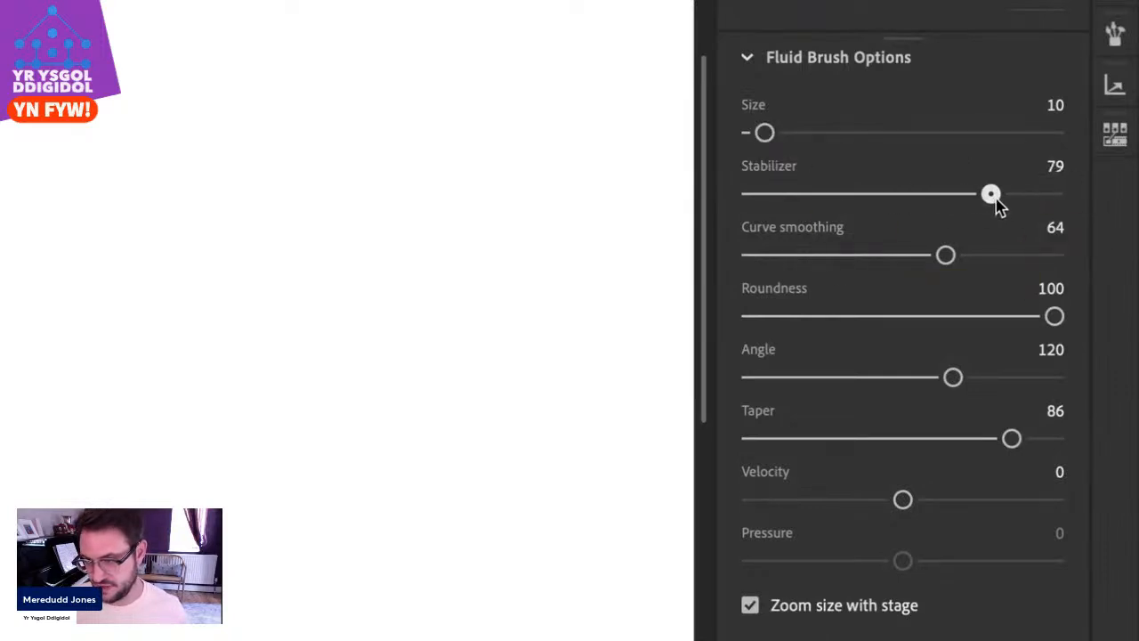
left_click(946, 256)
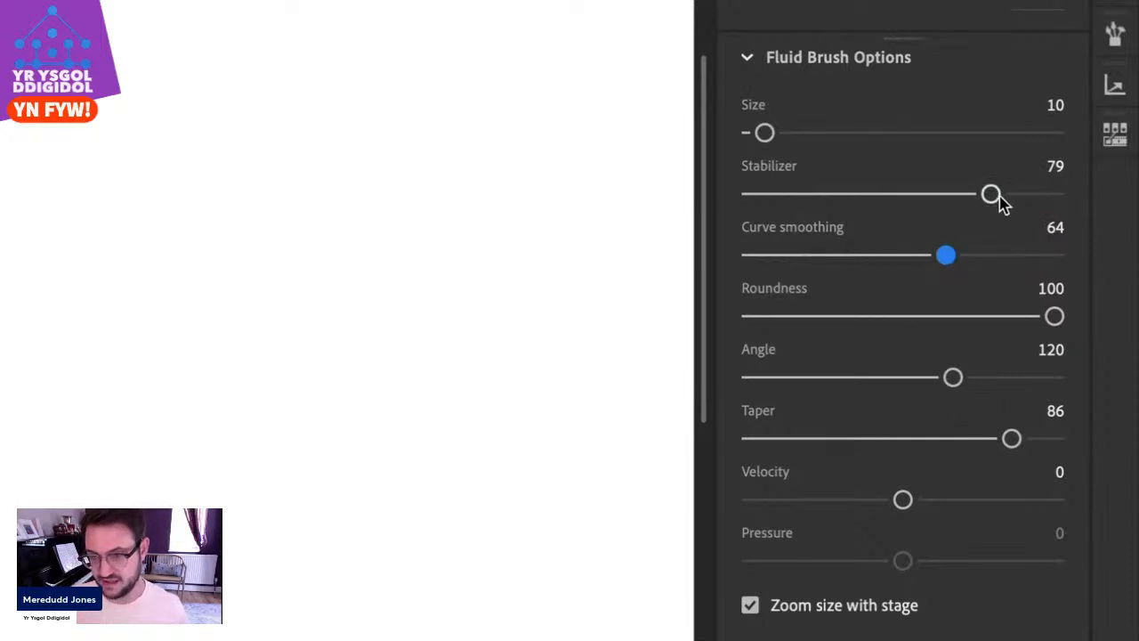
left_click_drag(1012, 439, 1006, 448)
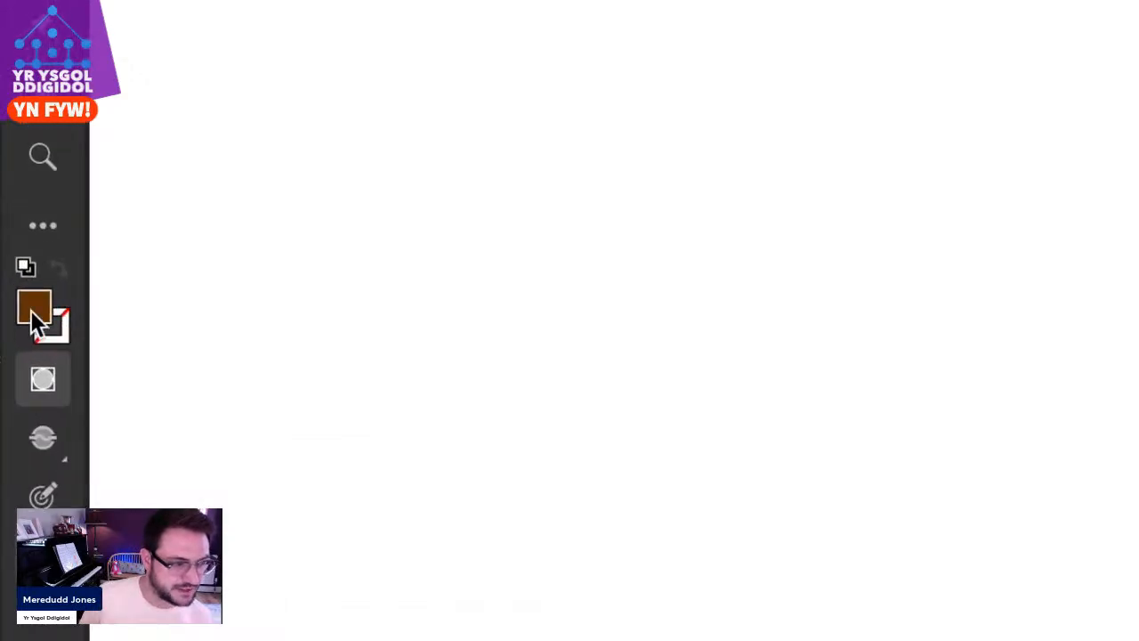
Mix a pale peach skin tone by hue and brightness in the Color Picker and apply it as the fill colour.
left_click(8, 318)
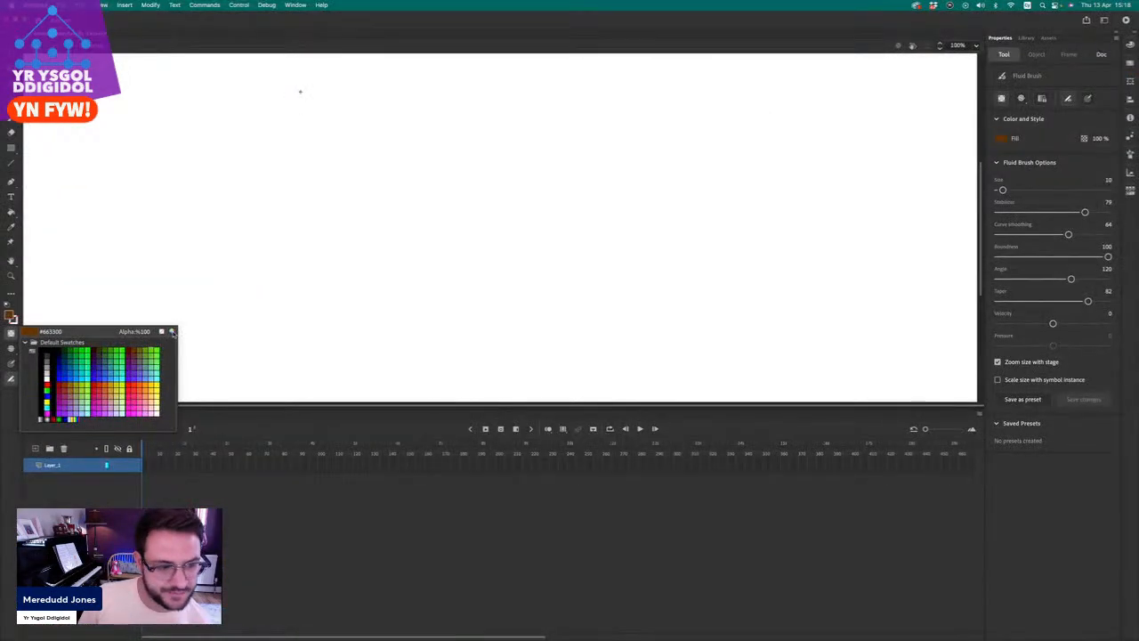
left_click(637, 172)
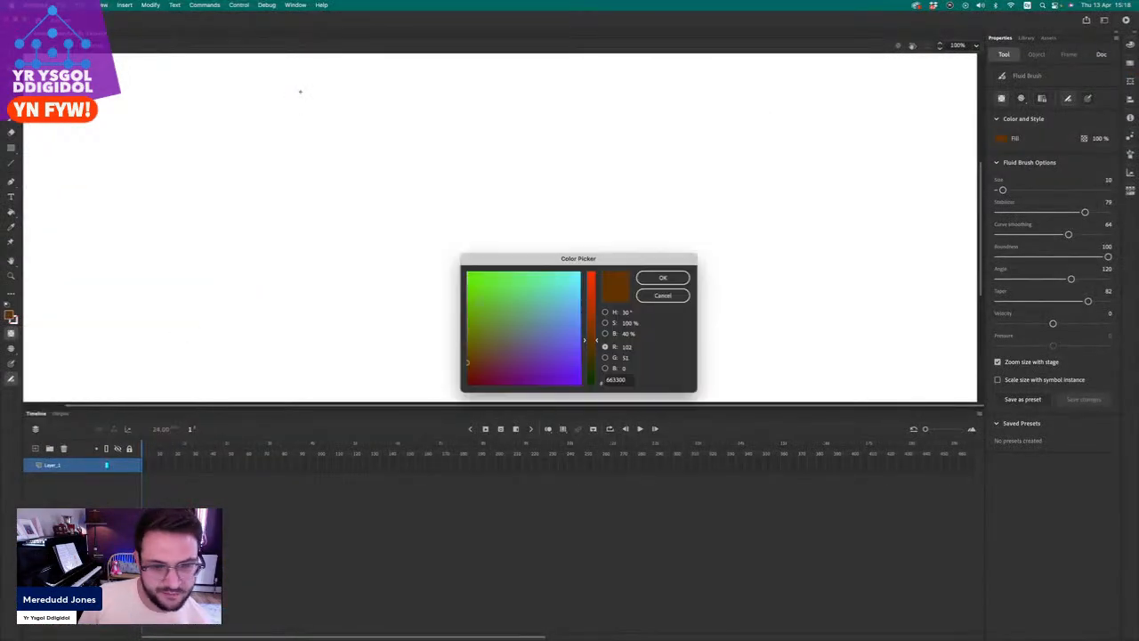
left_click_drag(627, 260, 543, 152)
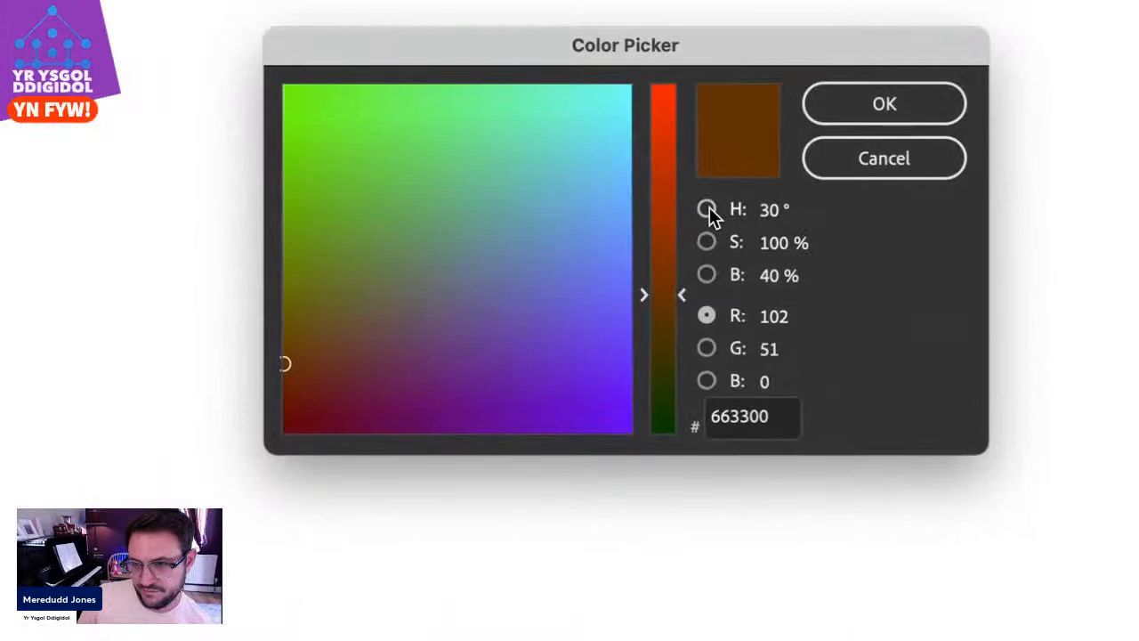
left_click(707, 204)
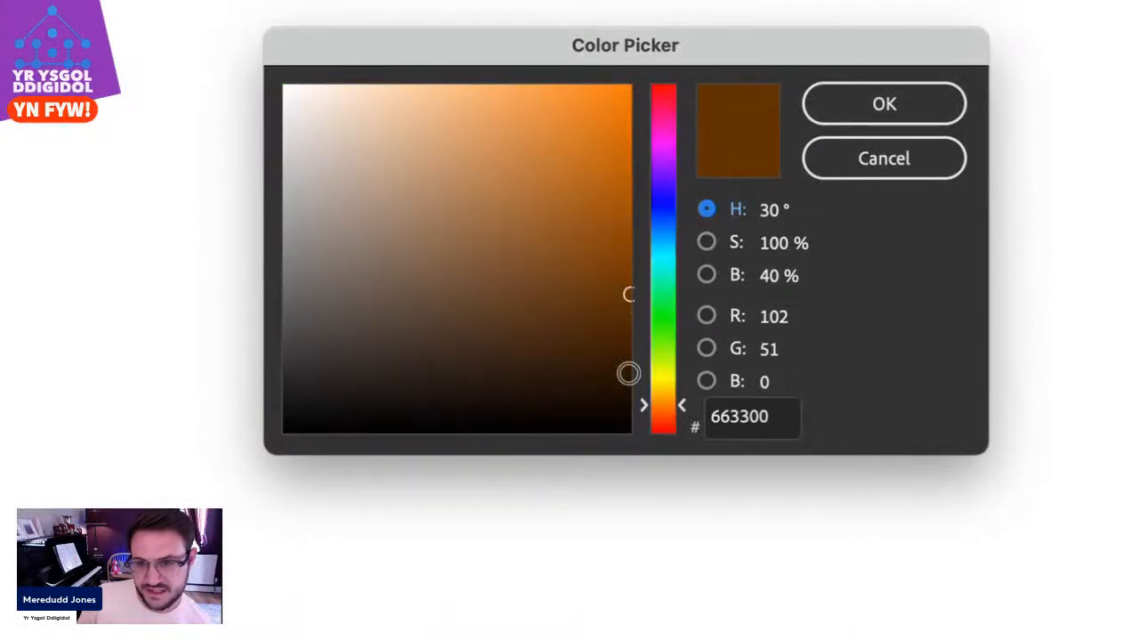
left_click_drag(678, 405, 645, 439)
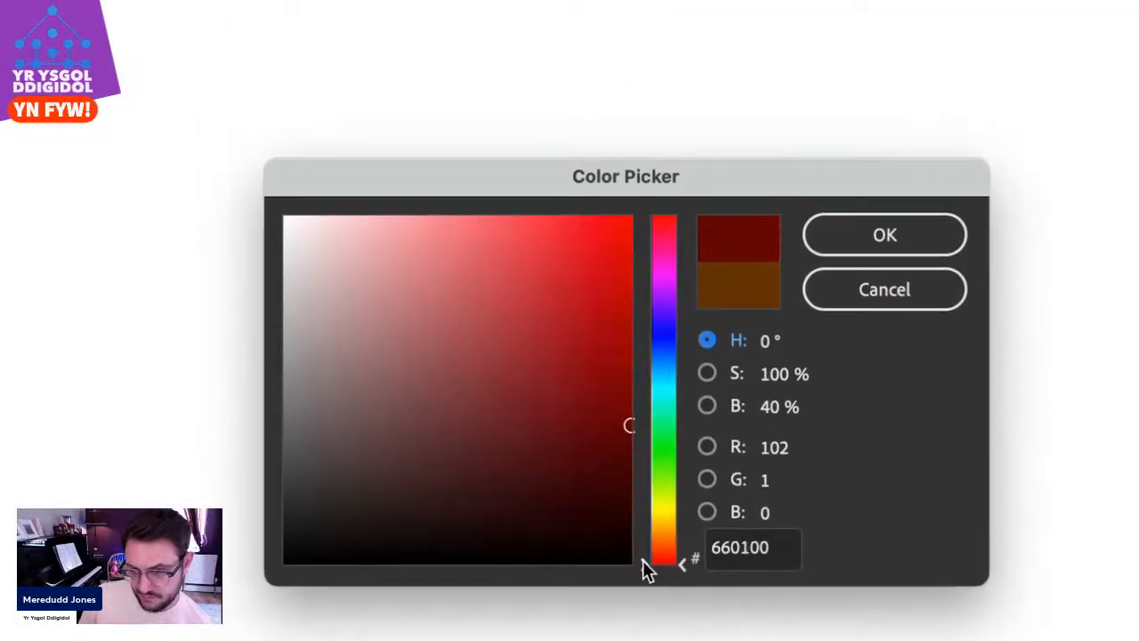
left_click_drag(647, 570, 682, 528)
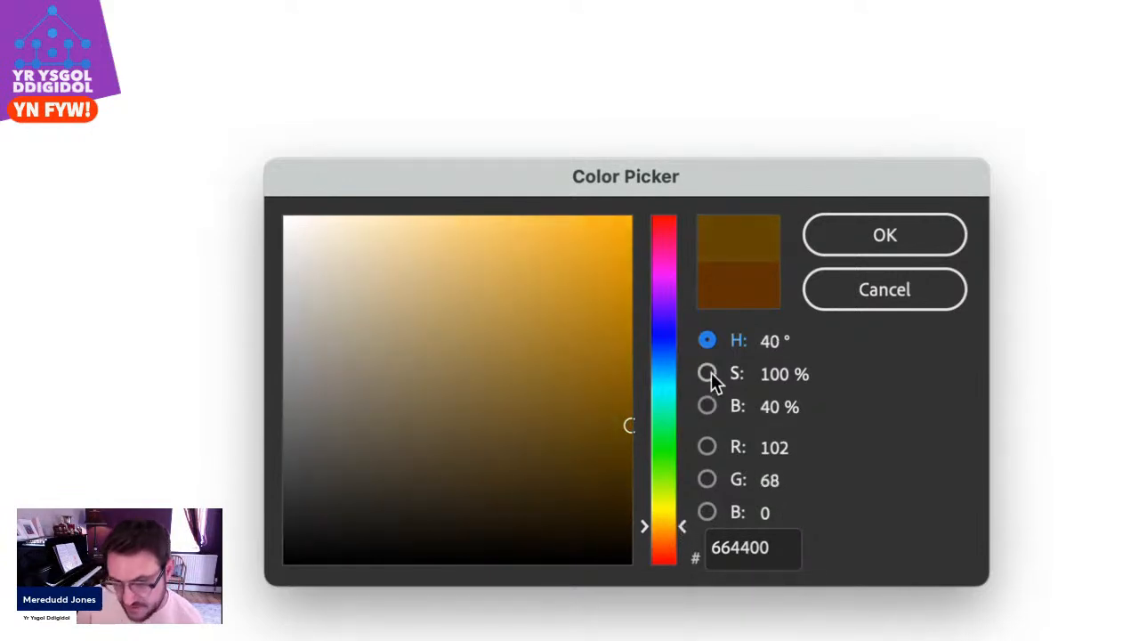
mouse_move(626, 429)
left_mouse_down()
mouse_move(603, 432)
mouse_move(610, 331)
mouse_move(468, 142)
mouse_move(400, 185)
mouse_move(412, 207)
mouse_move(435, 214)
left_mouse_up()
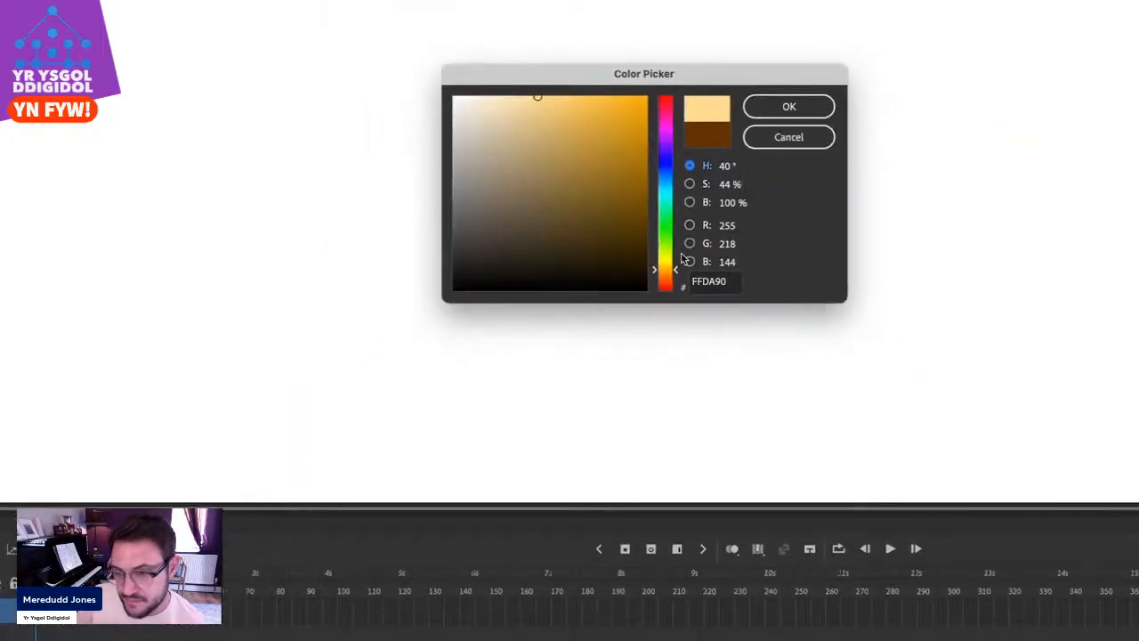
left_click_drag(675, 273, 677, 278)
left_click_drag(542, 96, 529, 96)
left_click(826, 103)
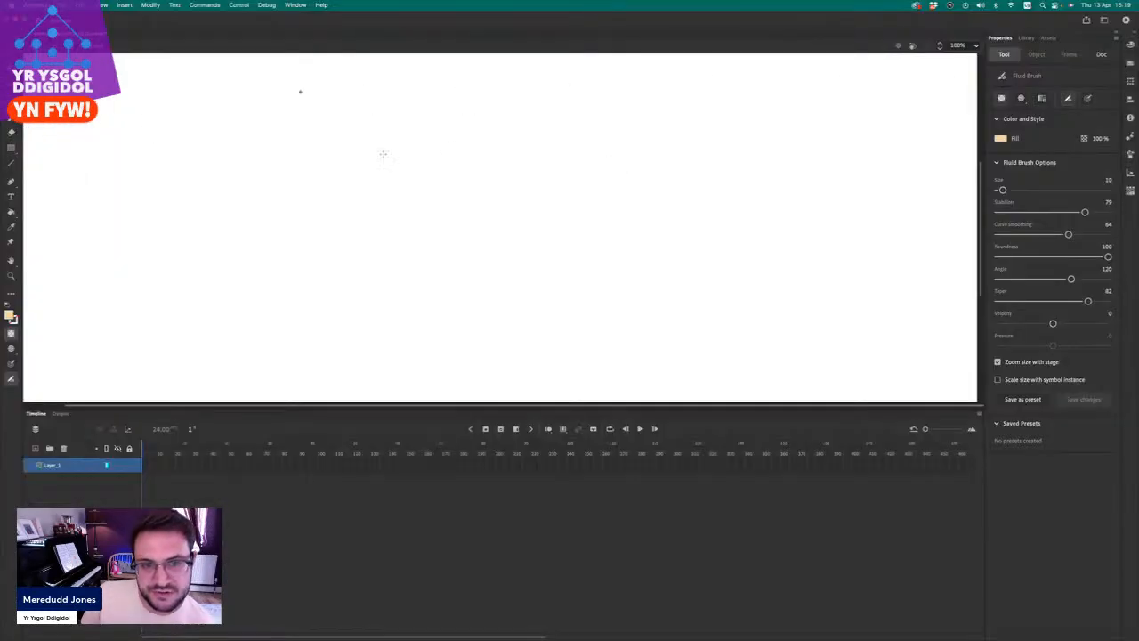
Draw a closed, roughly oval head outline with the Fluid Brush and fill its inside with the same peach colour using the Paint Bucket.
mouse_move(416, 135)
left_mouse_down()
mouse_move(332, 218)
mouse_move(356, 290)
mouse_move(446, 317)
mouse_move(486, 268)
mouse_move(489, 199)
mouse_move(458, 152)
mouse_move(423, 131)
left_mouse_up()
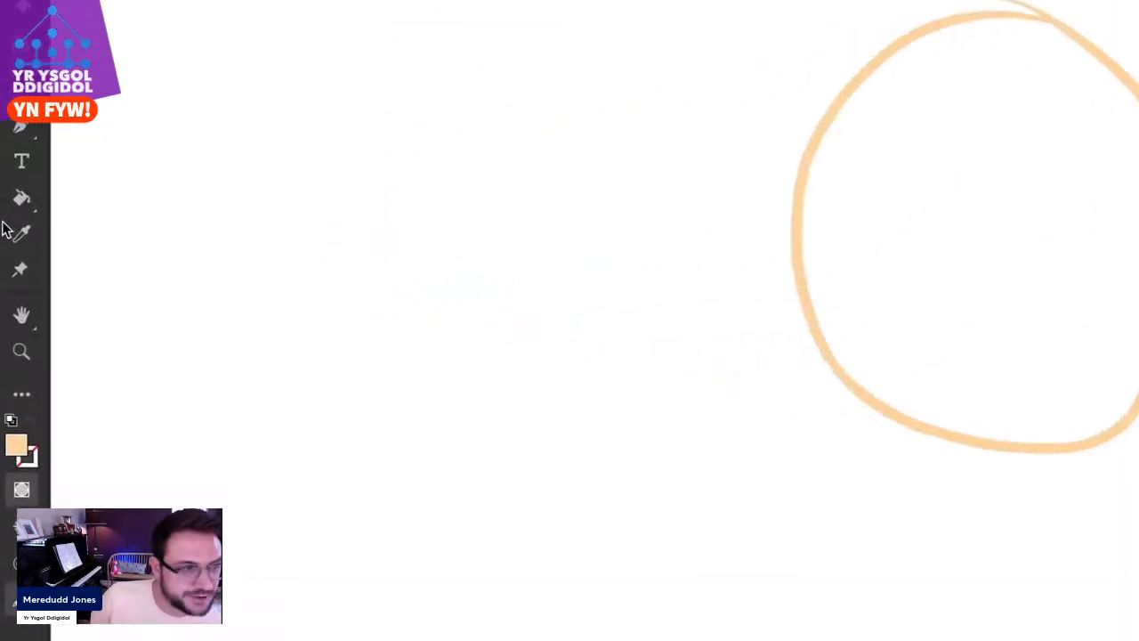
left_click(11, 212)
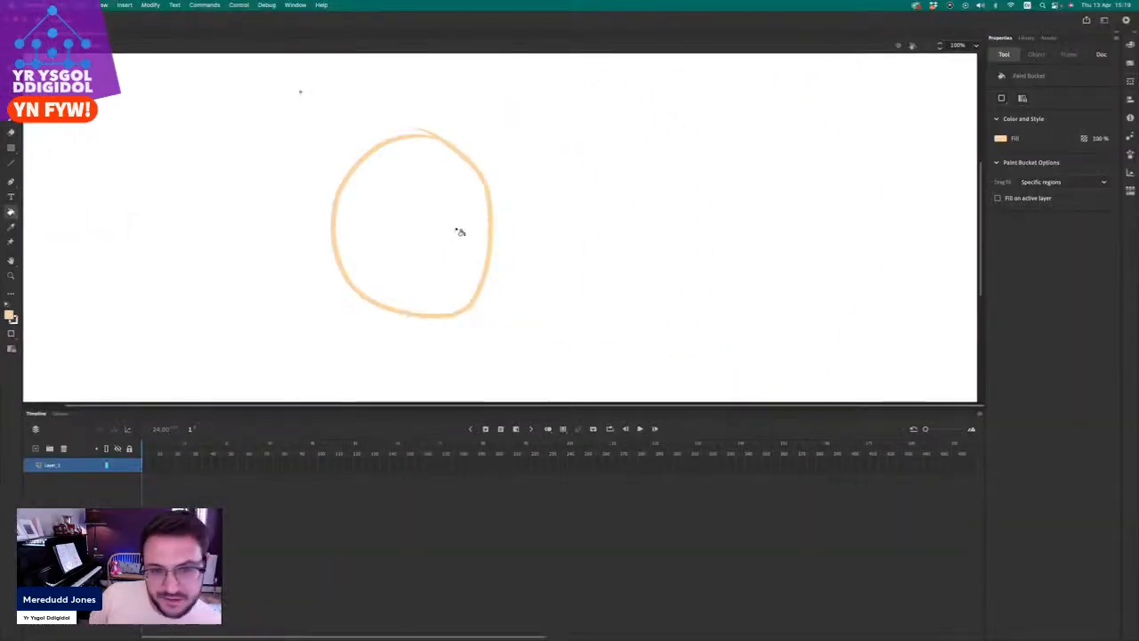
left_click(459, 232)
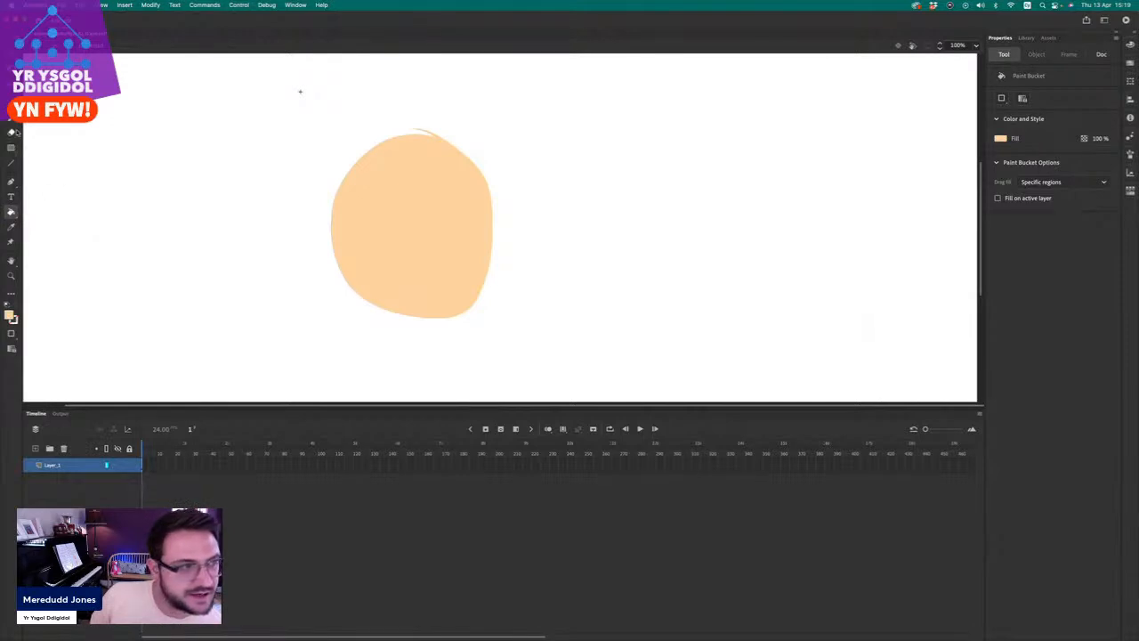
Try to draw a small neck outline with the Fluid Brush directly against the underside of the head.
left_click(11, 103)
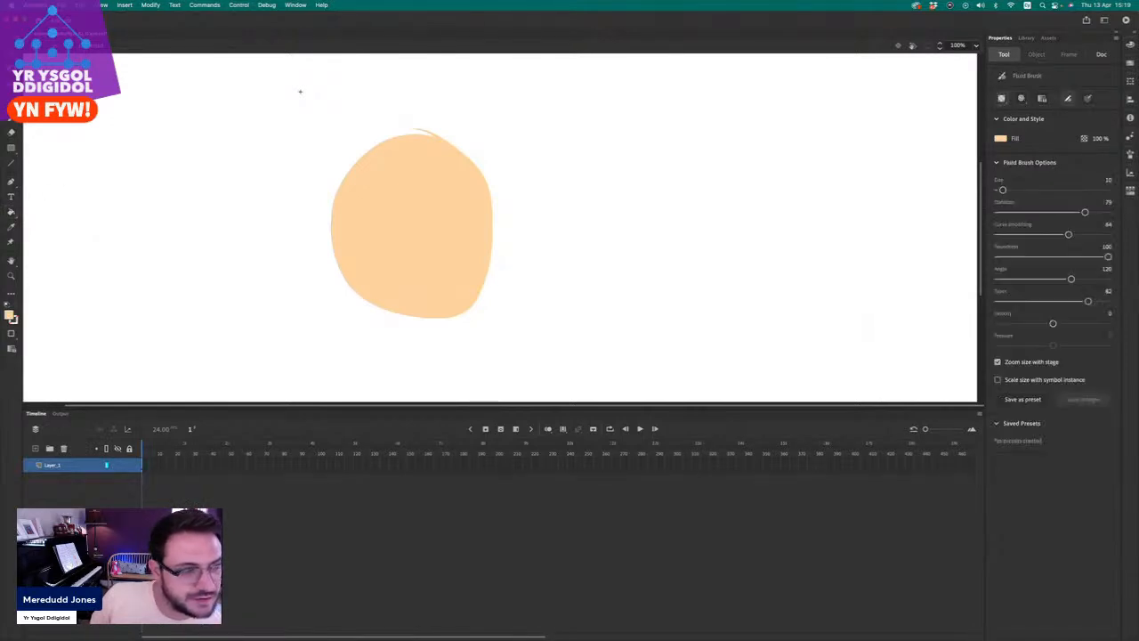
mouse_move(385, 330)
left_mouse_down()
mouse_move(439, 345)
mouse_move(436, 309)
left_mouse_up()
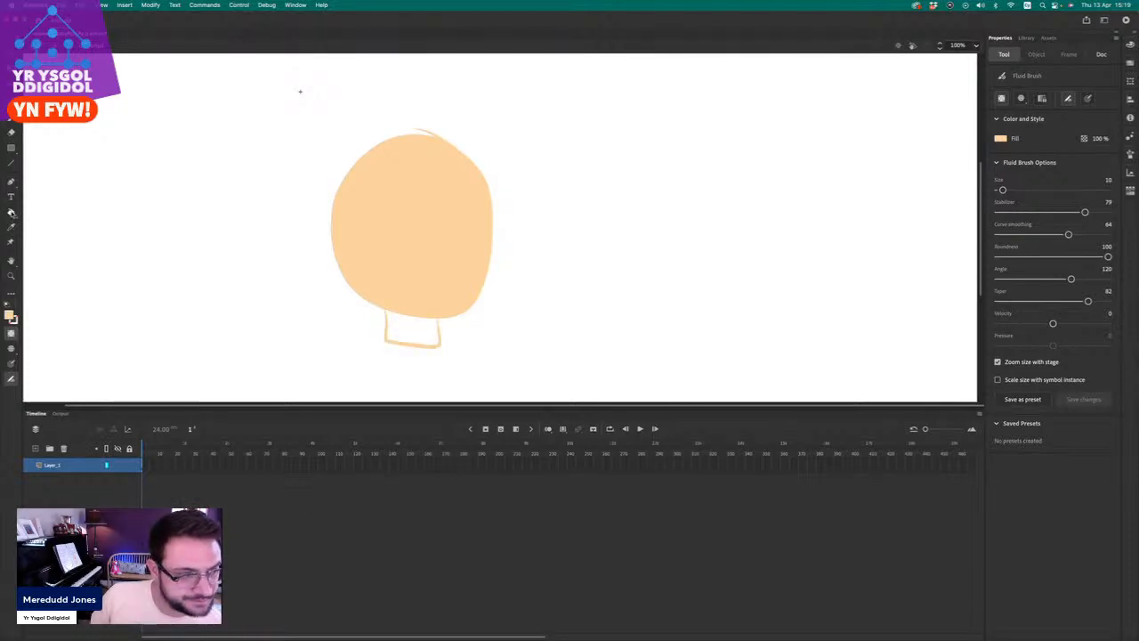
left_click(12, 214)
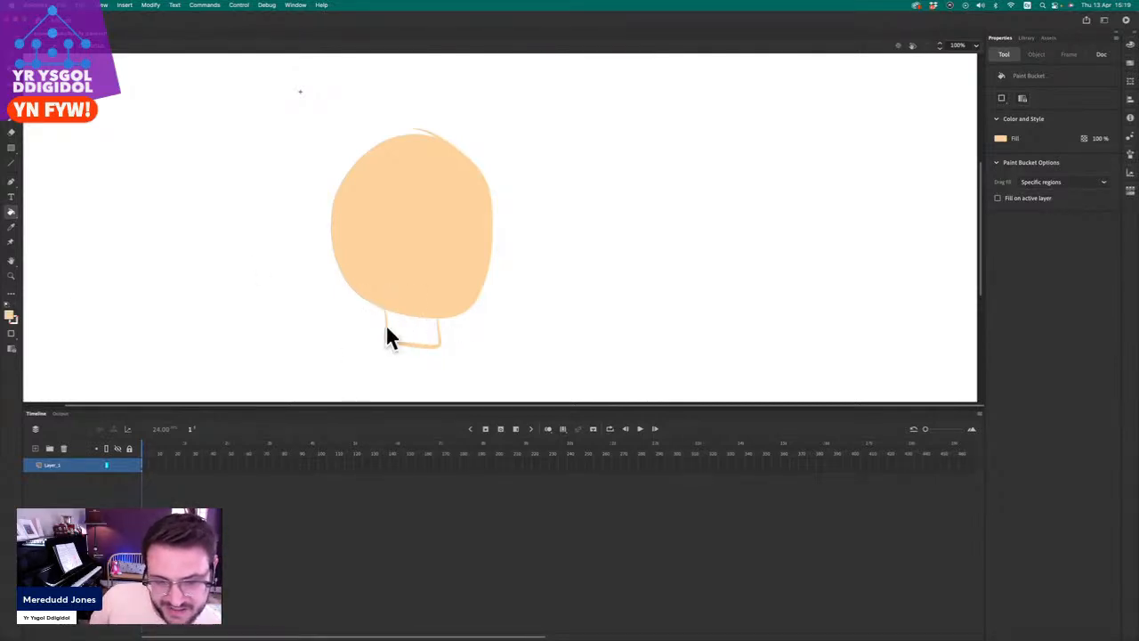
key("super+z")
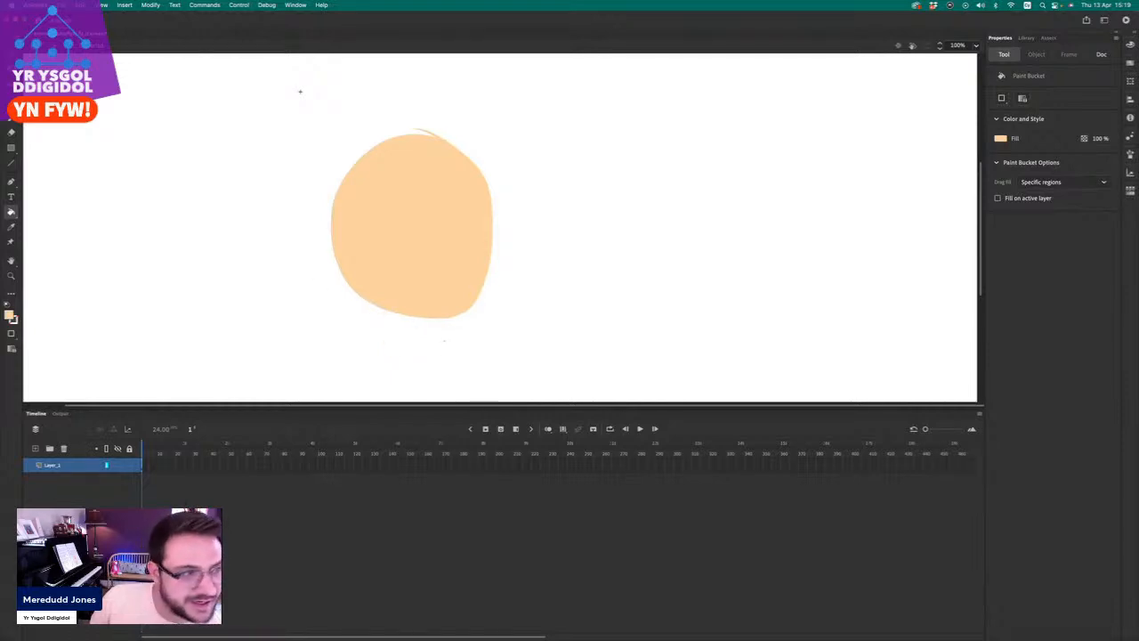
key("b")
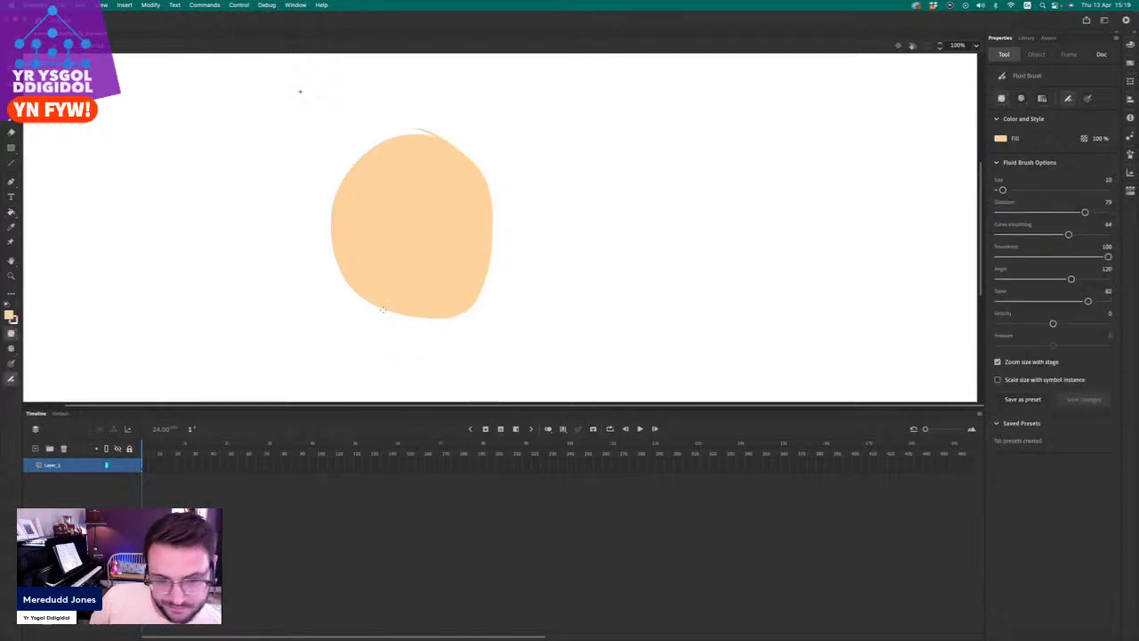
mouse_move(441, 337)
left_mouse_down()
mouse_move(379, 339)
mouse_move(388, 299)
left_mouse_up()
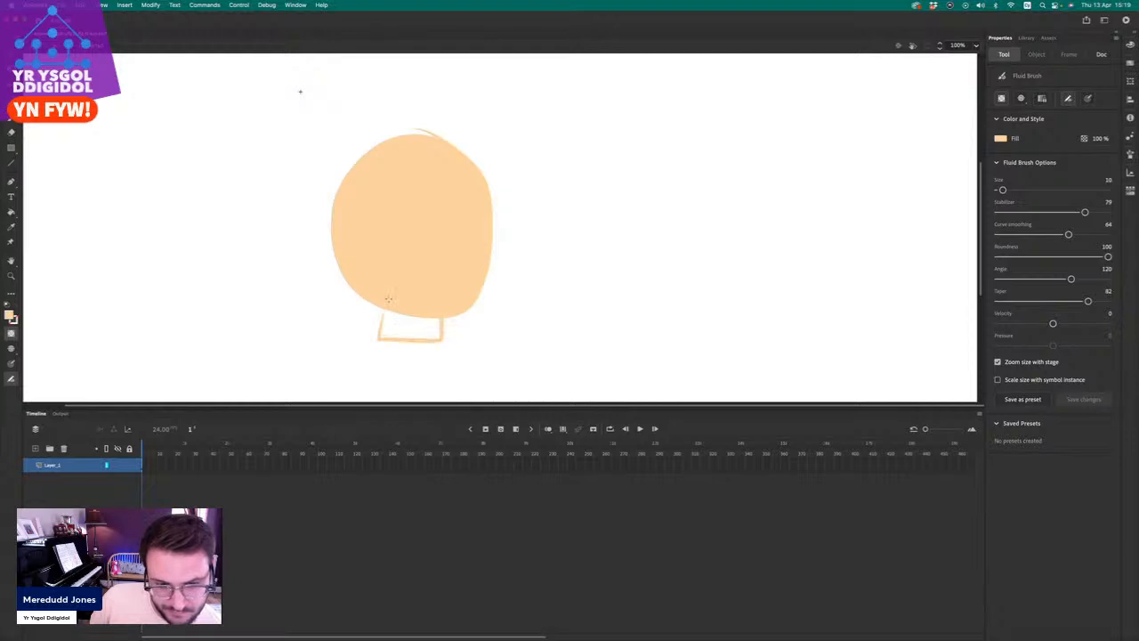
left_click(12, 213)
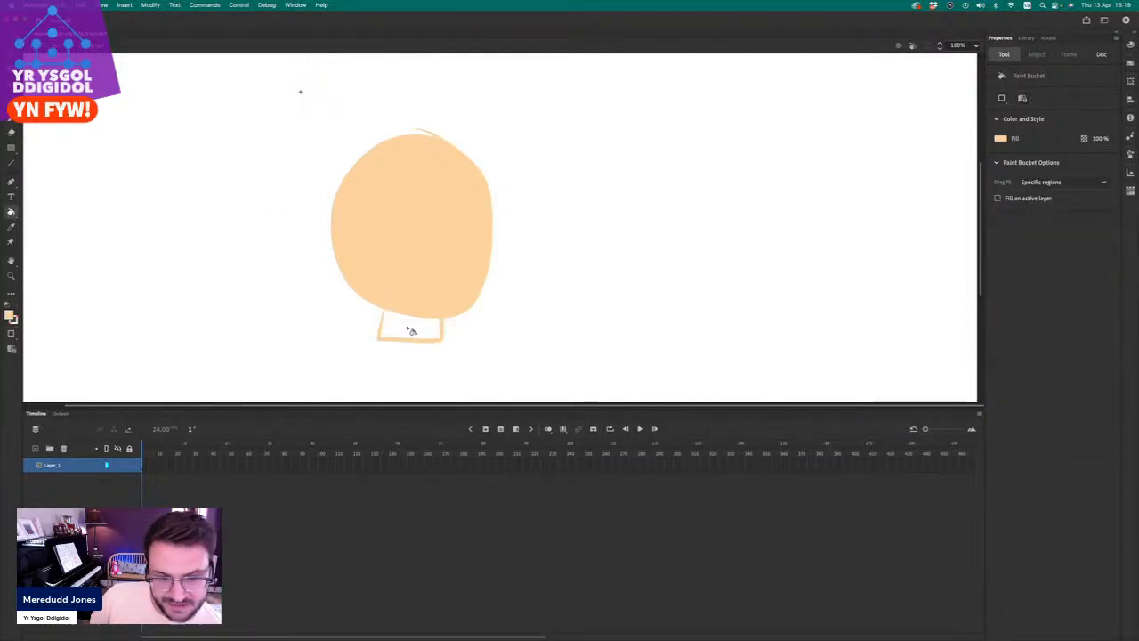
key("super+z")
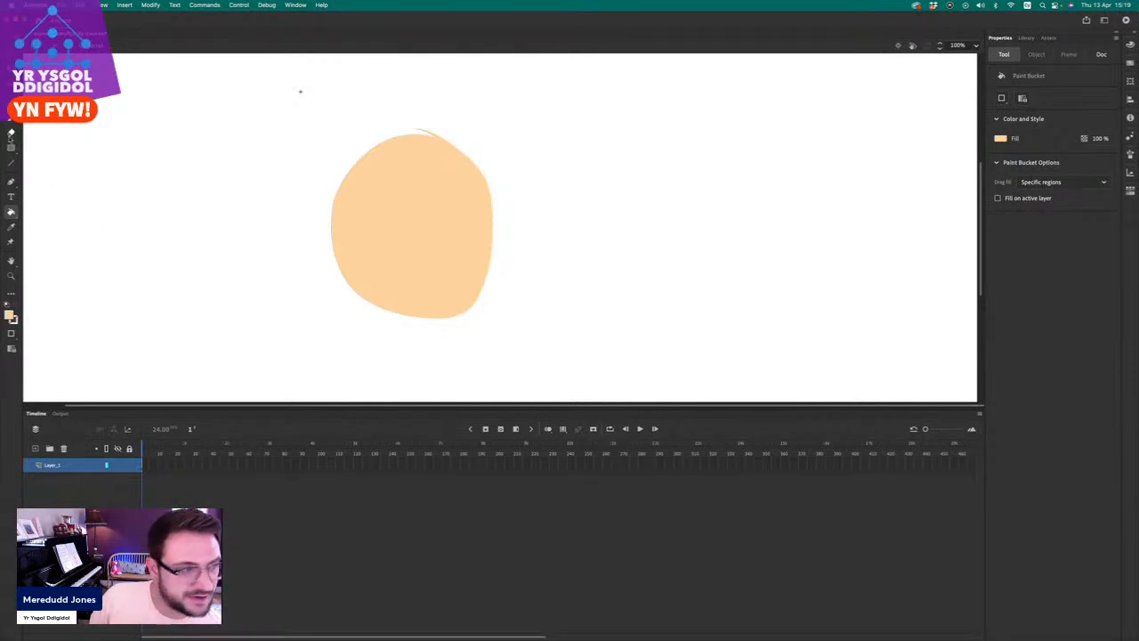
Draw a closed neck shape below the head with the Fluid Brush, filled in peach, and move it up to overlap the head's lower edge.
key("b")
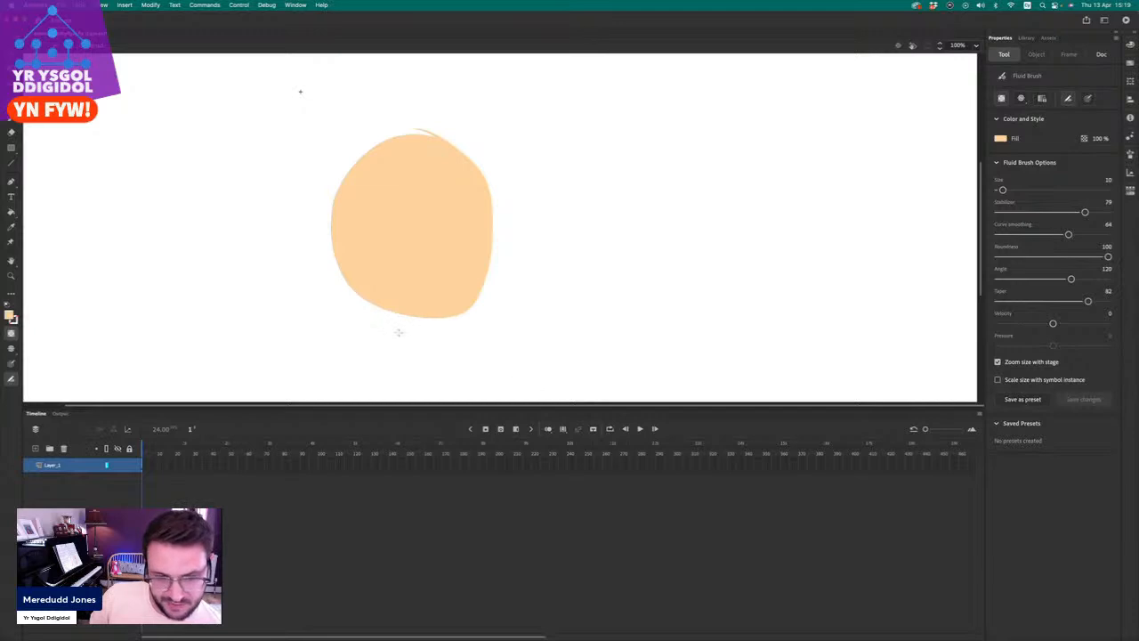
mouse_move(403, 353)
left_mouse_down()
mouse_move(445, 356)
mouse_move(446, 328)
mouse_move(387, 332)
left_mouse_up()
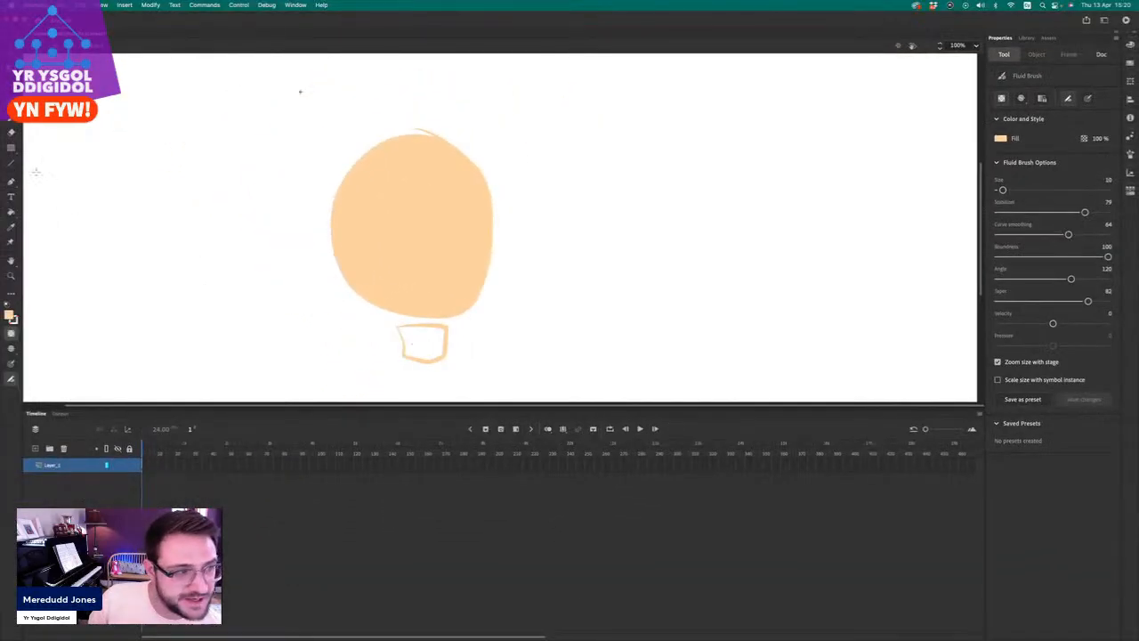
left_click(11, 215)
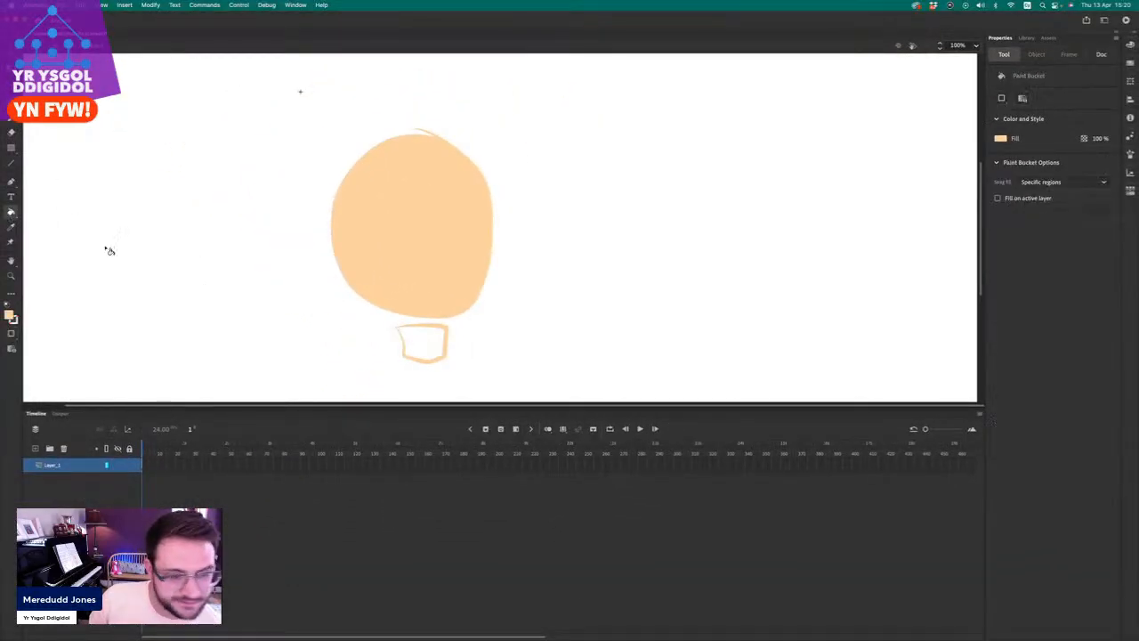
left_click(433, 343)
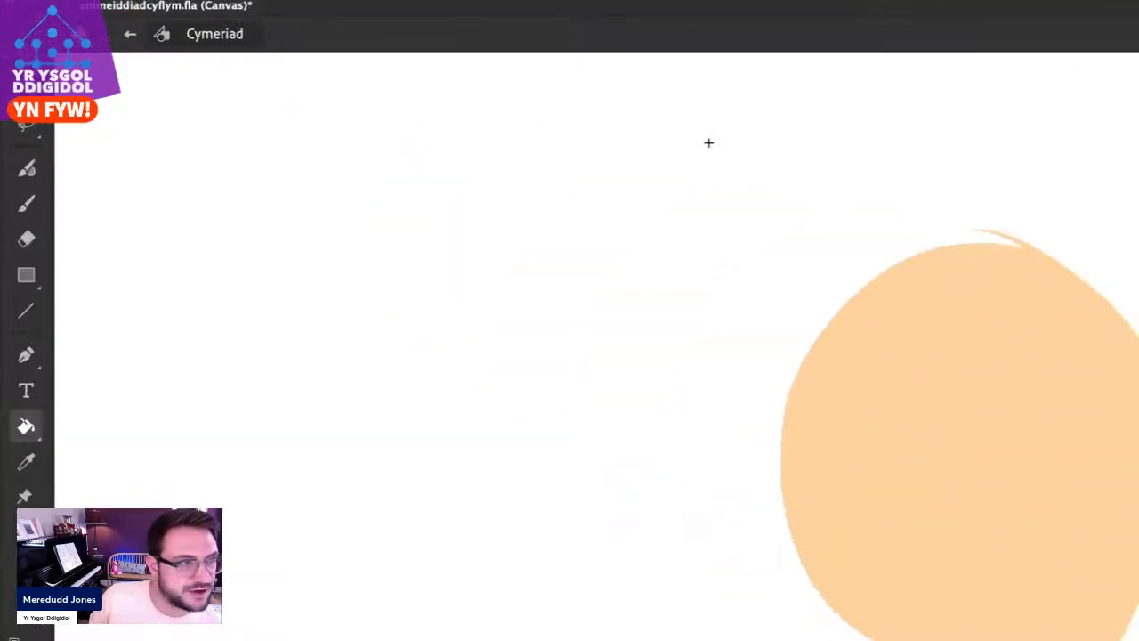
left_click(10, 57)
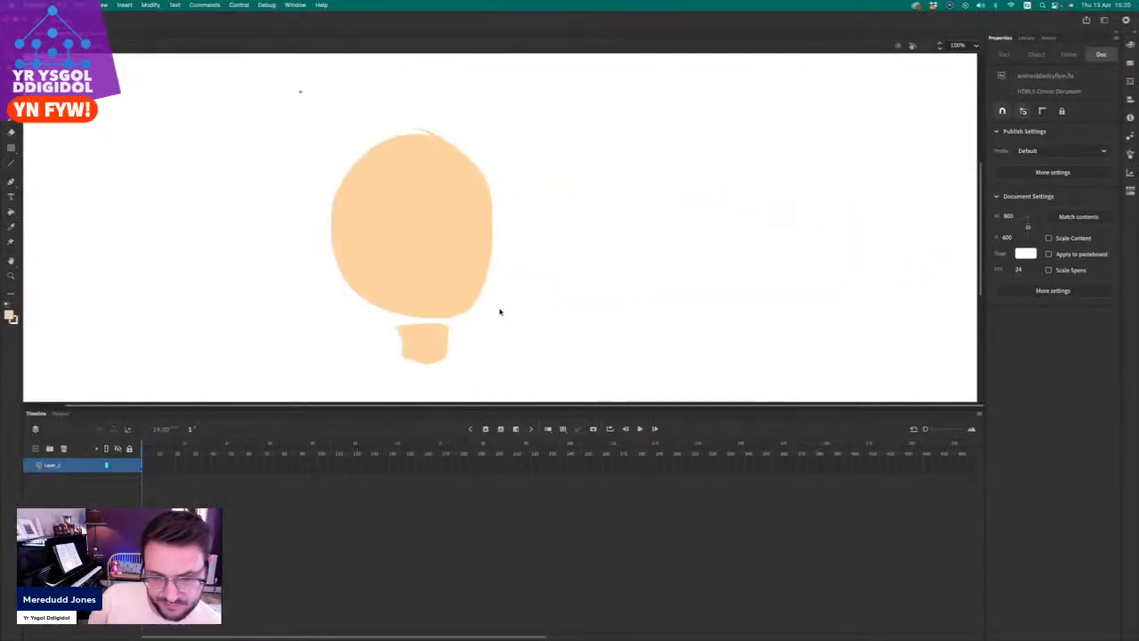
left_click_drag(425, 332, 417, 324)
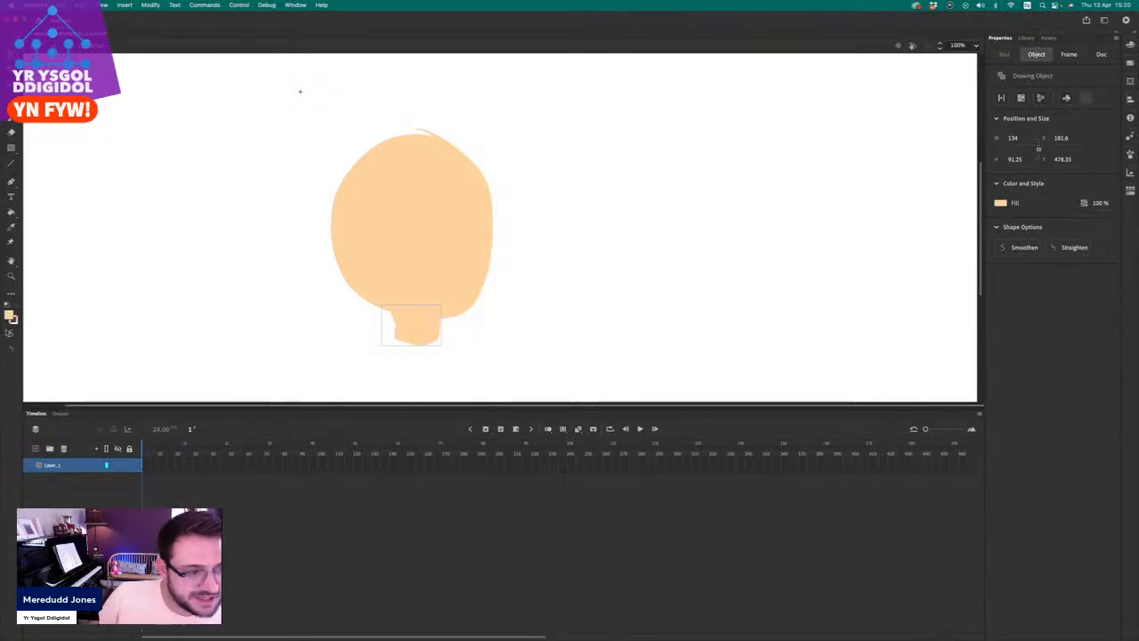
left_click(11, 317)
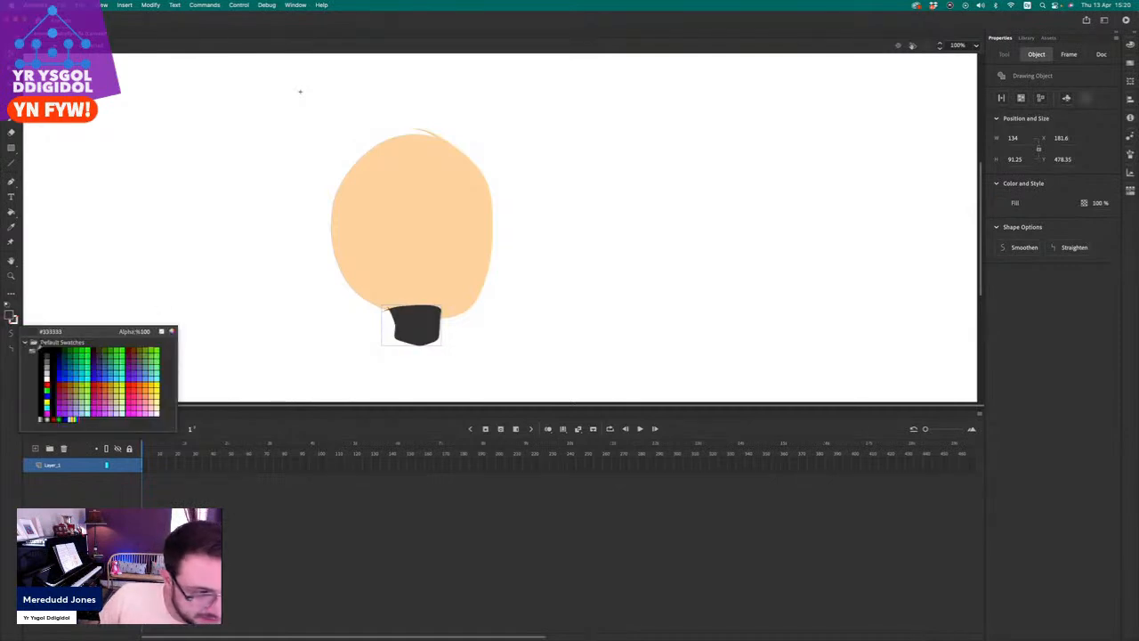
left_click(172, 331)
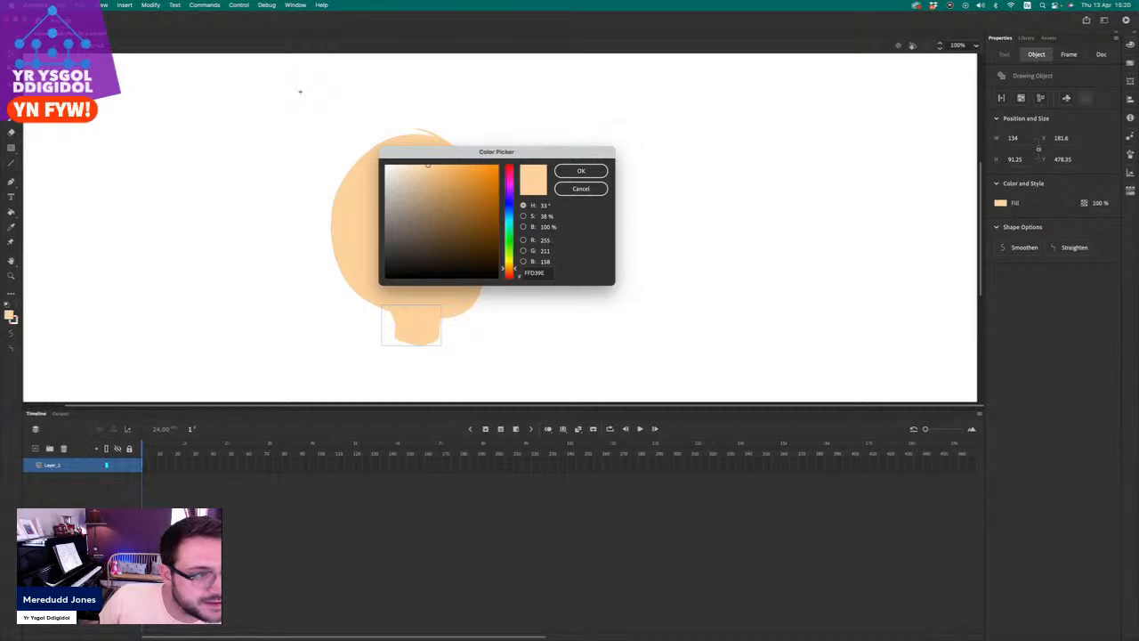
left_click(598, 189)
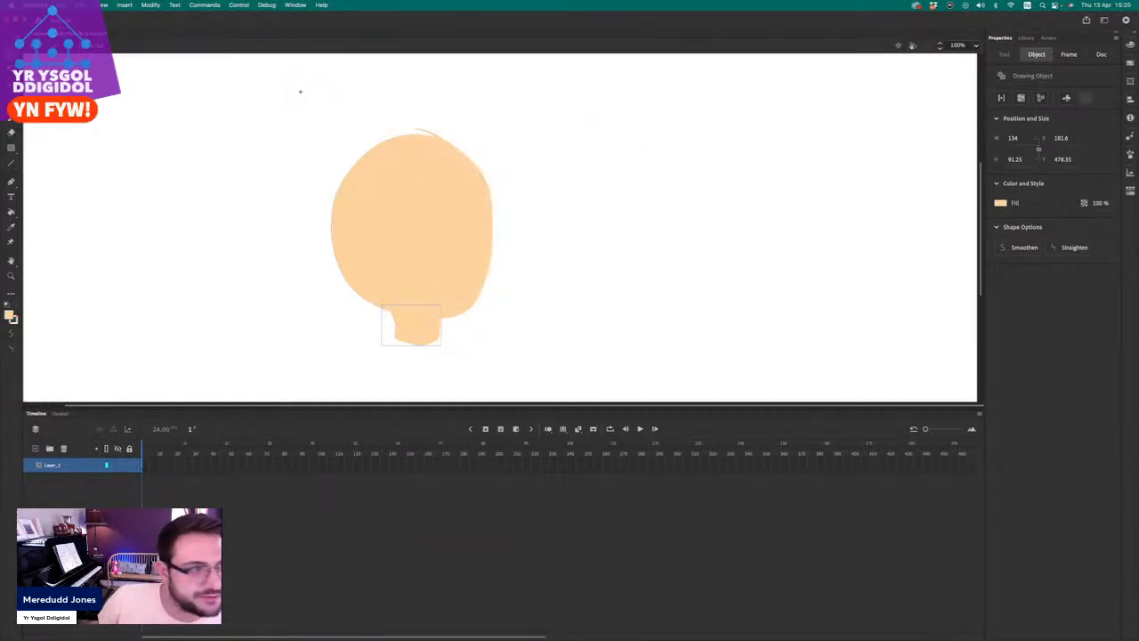
Mix a slightly darker peach fill colour (H 33°, S 47%, B 99%) and undo its application to the neck.
left_click(11, 317)
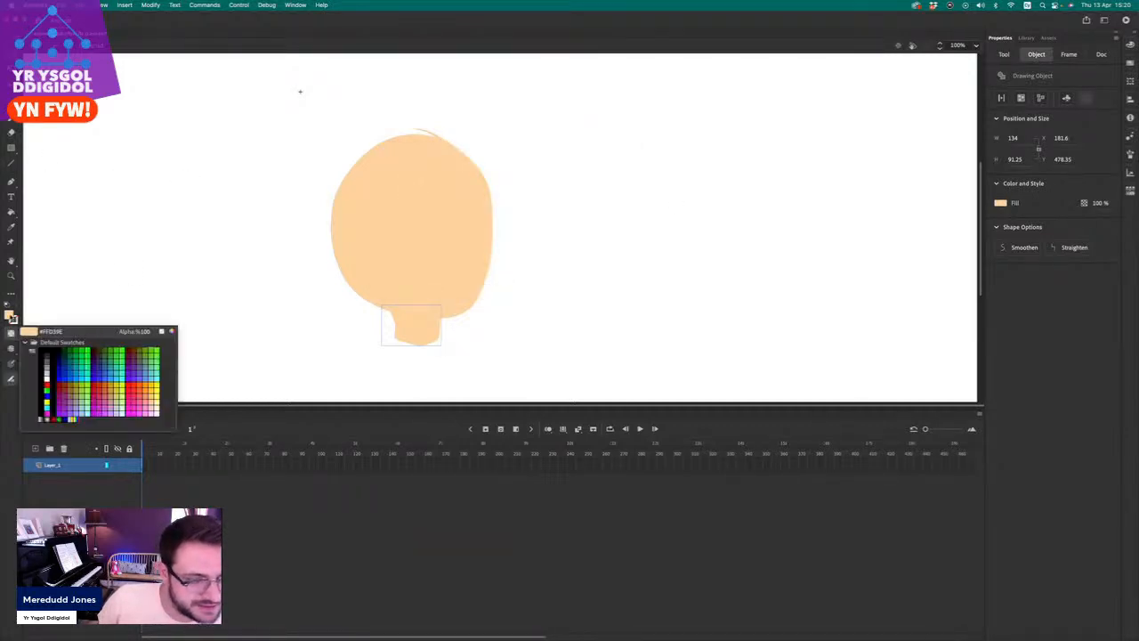
left_click(172, 332)
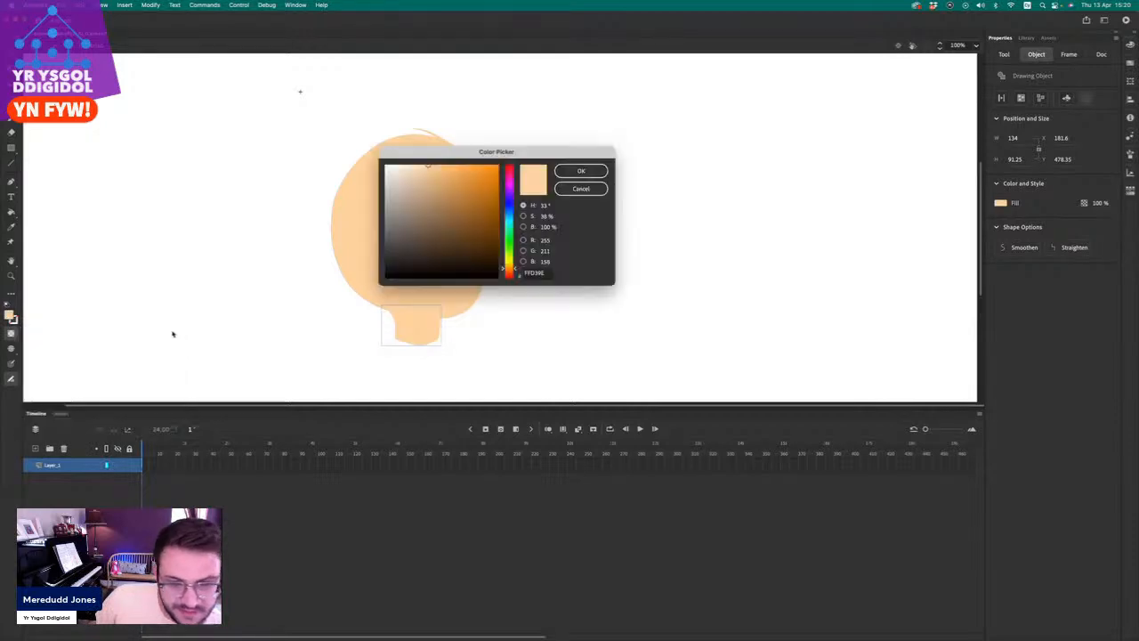
left_click_drag(429, 165, 434, 166)
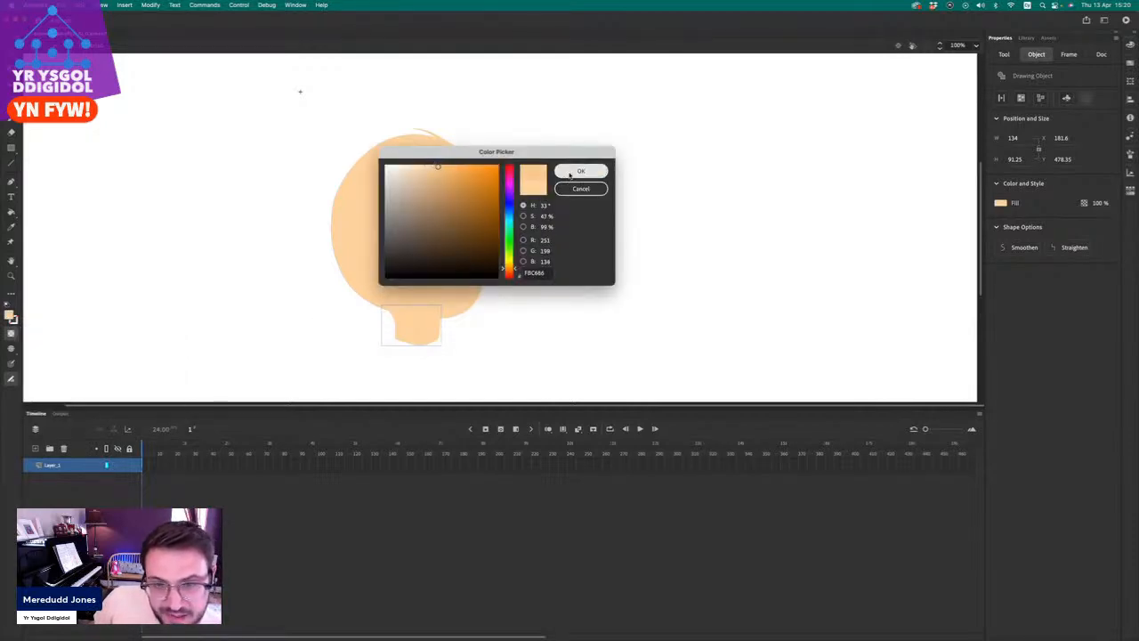
left_click(570, 174)
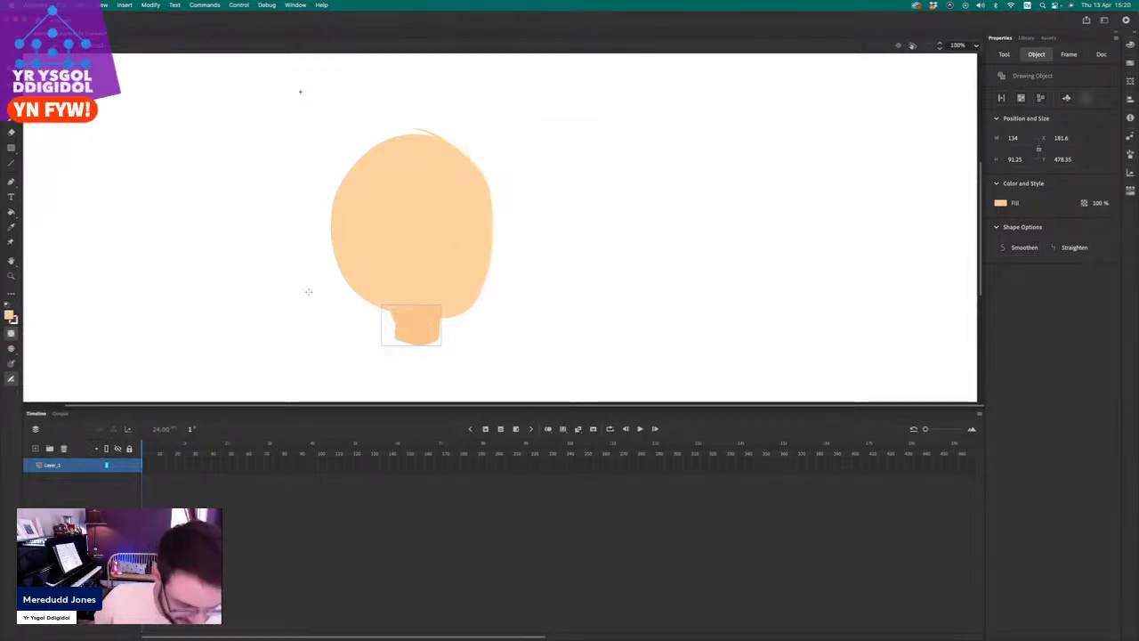
key("super+z")
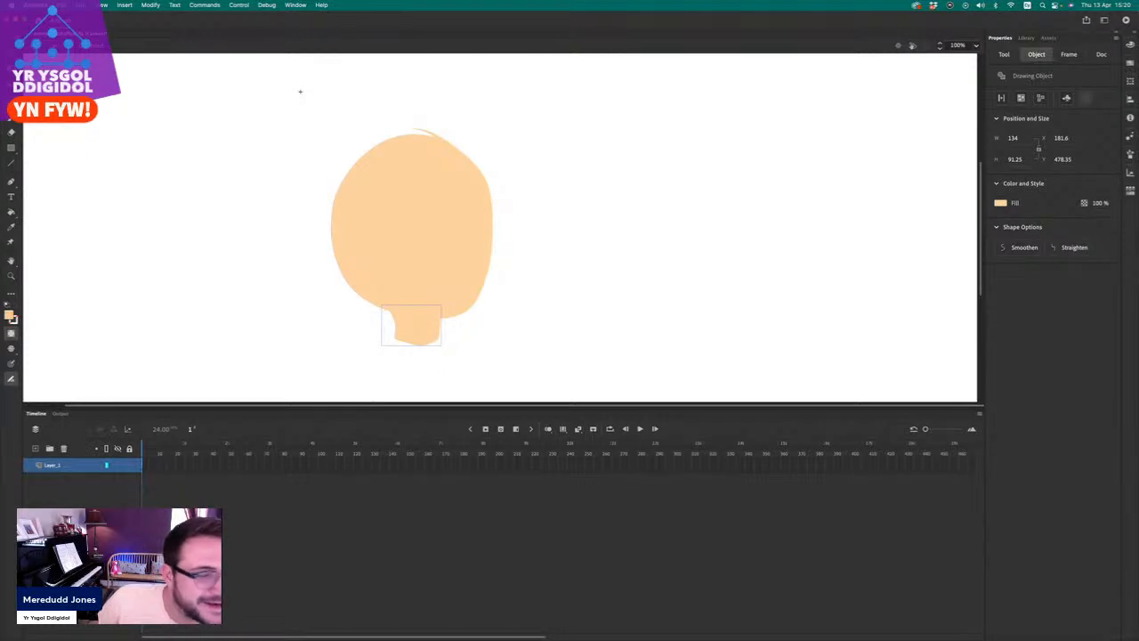
Draw a curved ear line beside the head in the darker peach, move it onto the head and scale it to about 56 × 85.
left_click_drag(297, 205, 280, 241)
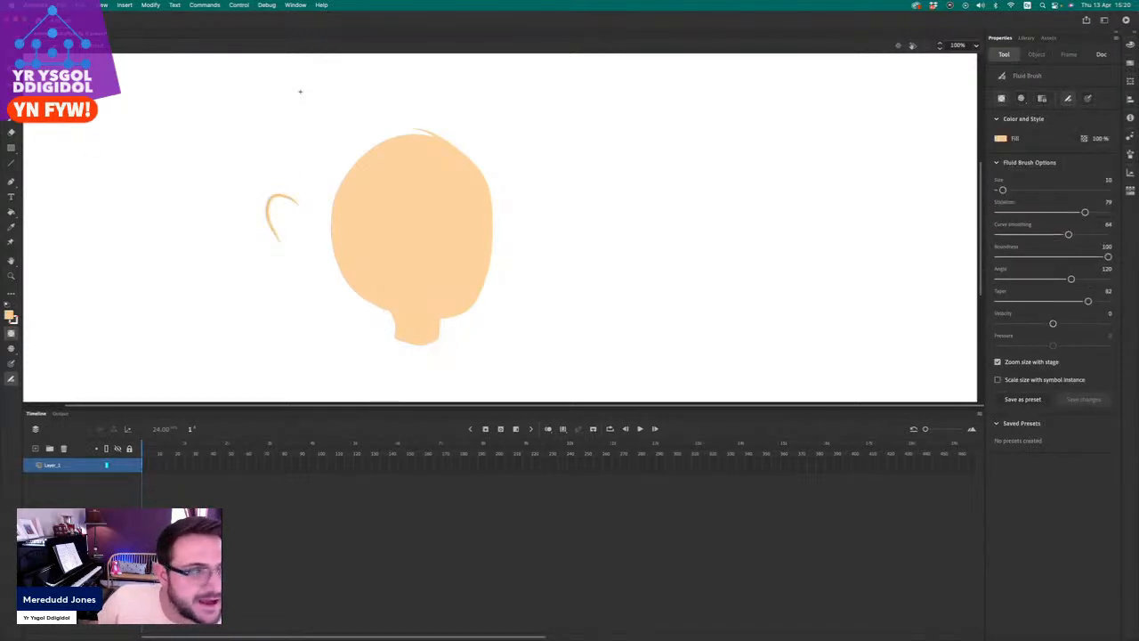
key("v")
left_click(273, 207)
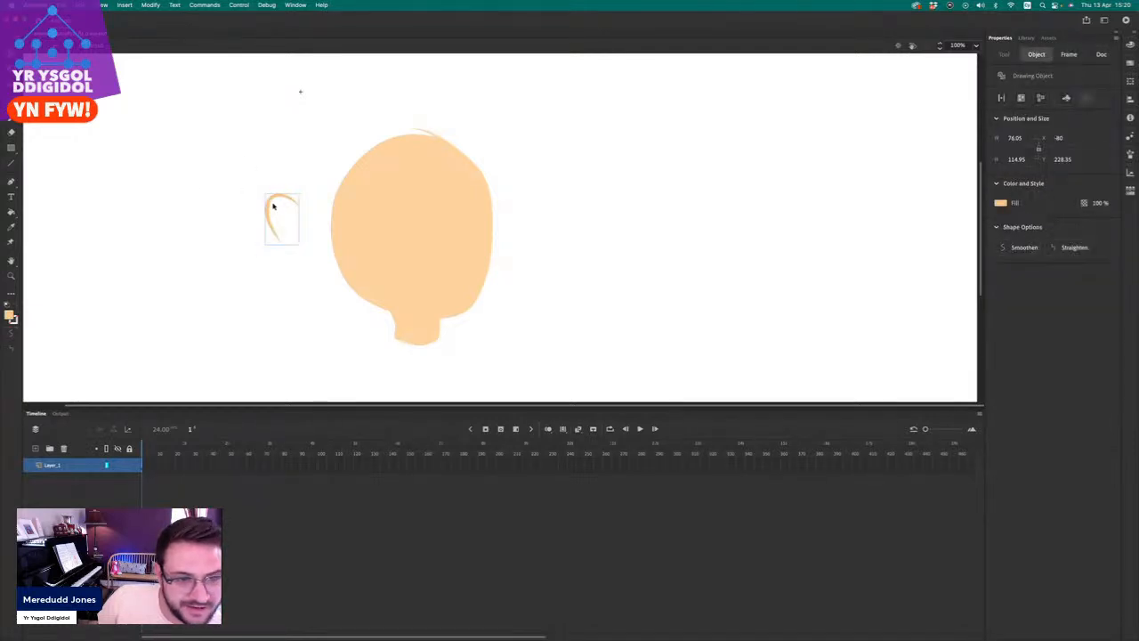
mouse_move(273, 207)
left_mouse_down()
mouse_move(389, 198)
mouse_move(378, 217)
left_mouse_up()
key("q")
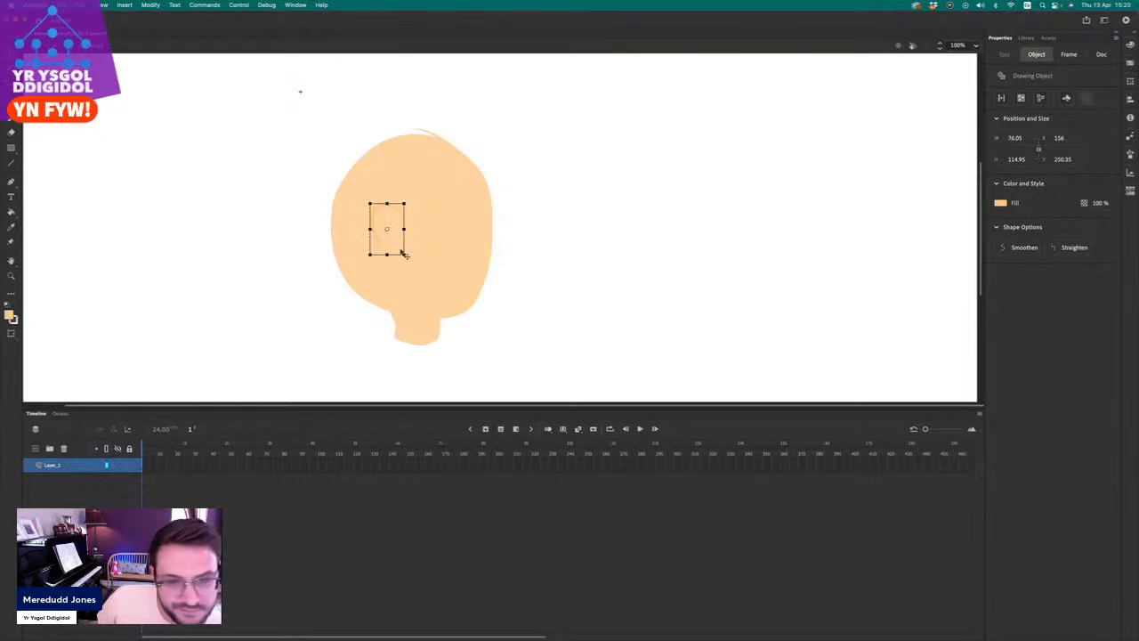
left_click_drag(403, 255, 394, 212)
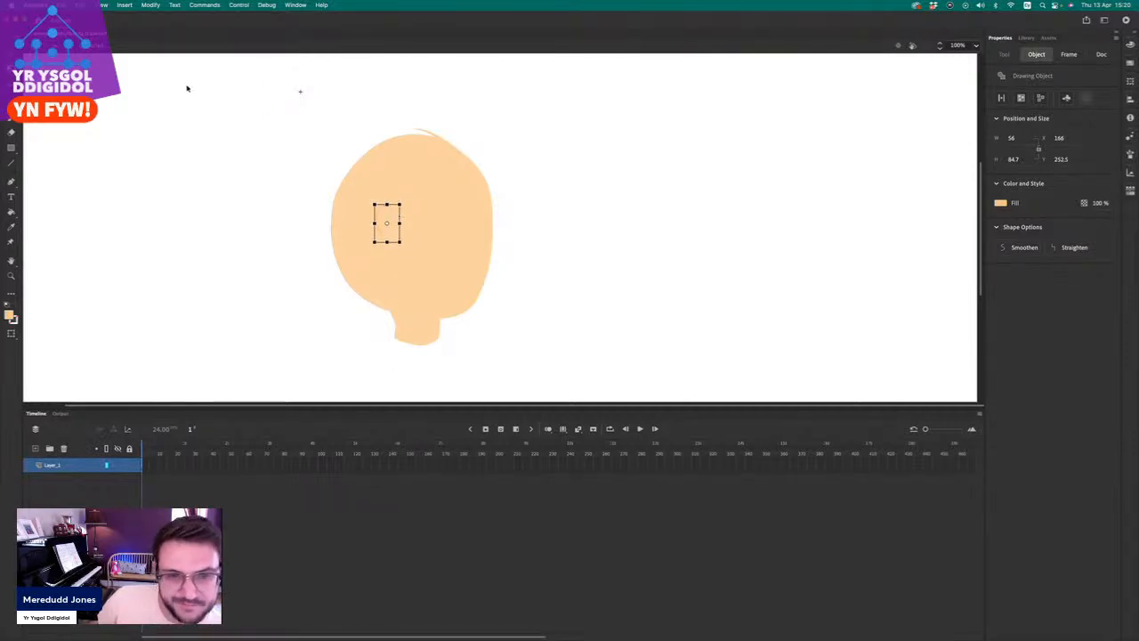
Recolour the selected ear line and set the brush fill to dark brown #663300.
left_click(11, 117)
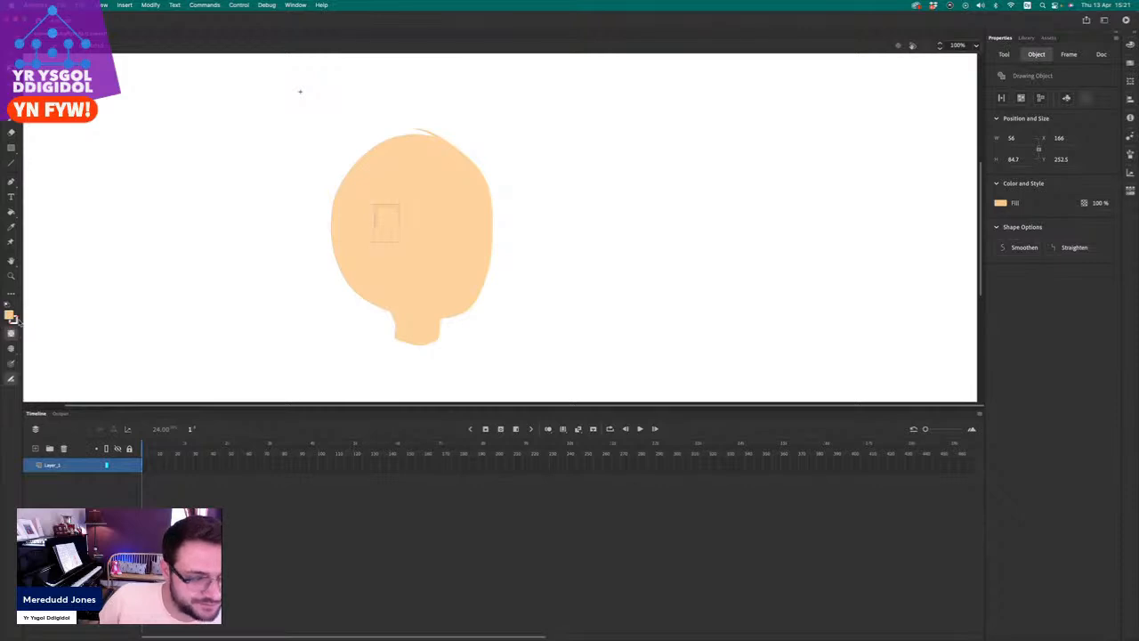
left_click(11, 317)
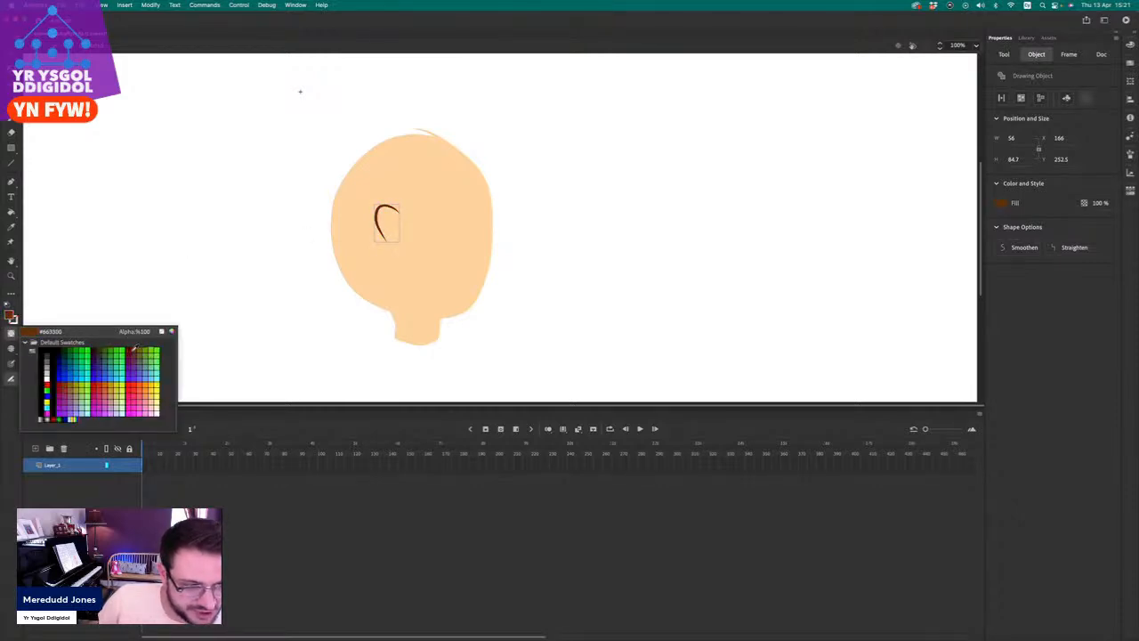
left_click(135, 348)
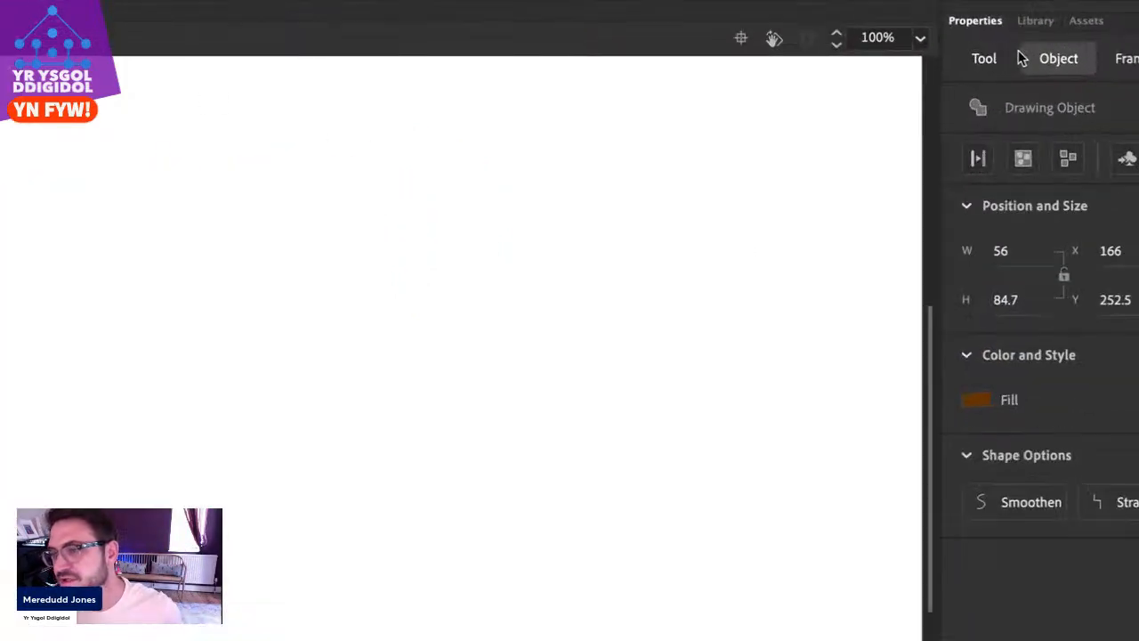
Set the Fluid Brush size to 58 and paint curly brown hair over the top and back of the head.
left_click(1004, 55)
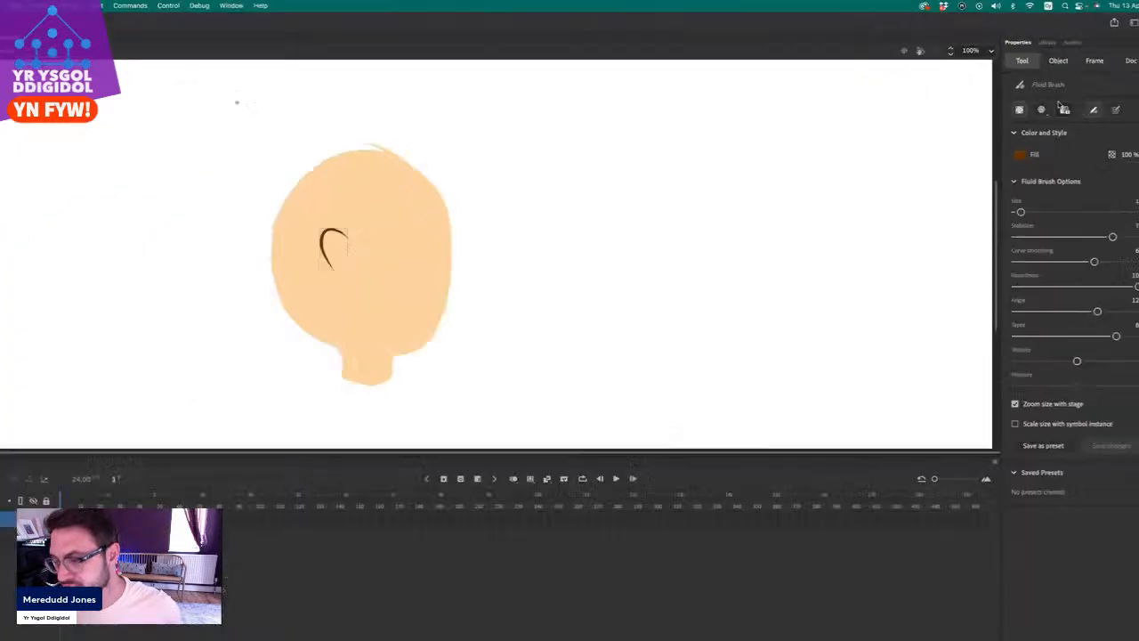
left_click_drag(1021, 212, 1051, 212)
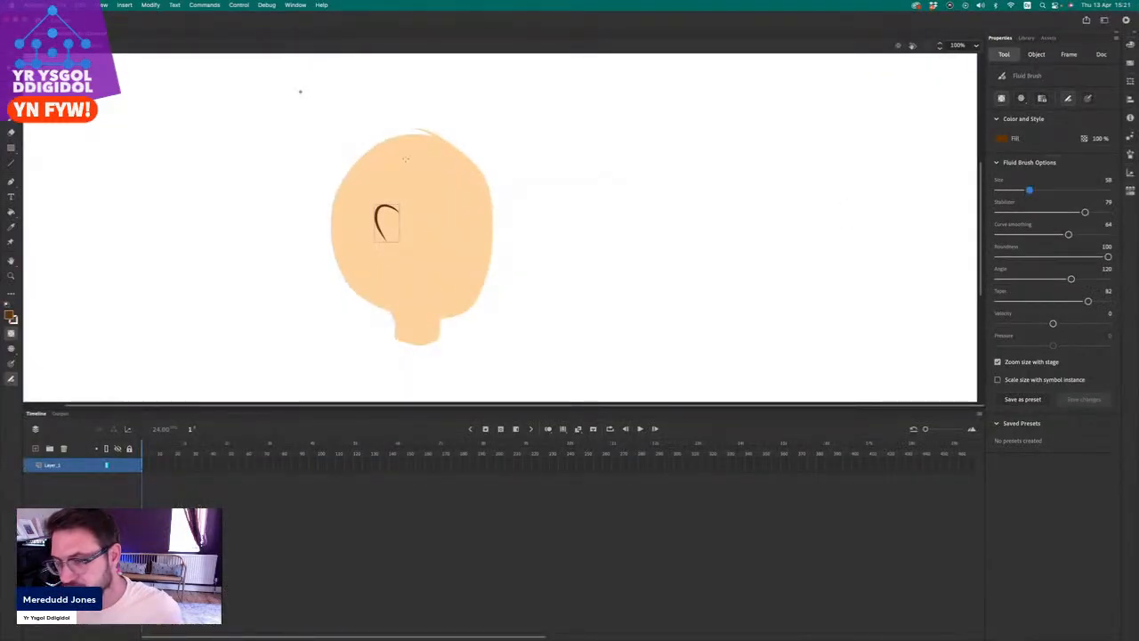
mouse_move(455, 153)
left_mouse_down()
mouse_move(453, 112)
mouse_move(473, 134)
mouse_move(397, 110)
mouse_move(338, 171)
mouse_move(371, 174)
mouse_move(391, 193)
mouse_move(355, 186)
mouse_move(323, 210)
mouse_move(349, 231)
mouse_move(345, 257)
mouse_move(373, 279)
mouse_move(335, 293)
mouse_move(354, 285)
mouse_move(365, 197)
mouse_move(405, 191)
mouse_move(414, 241)
left_mouse_up()
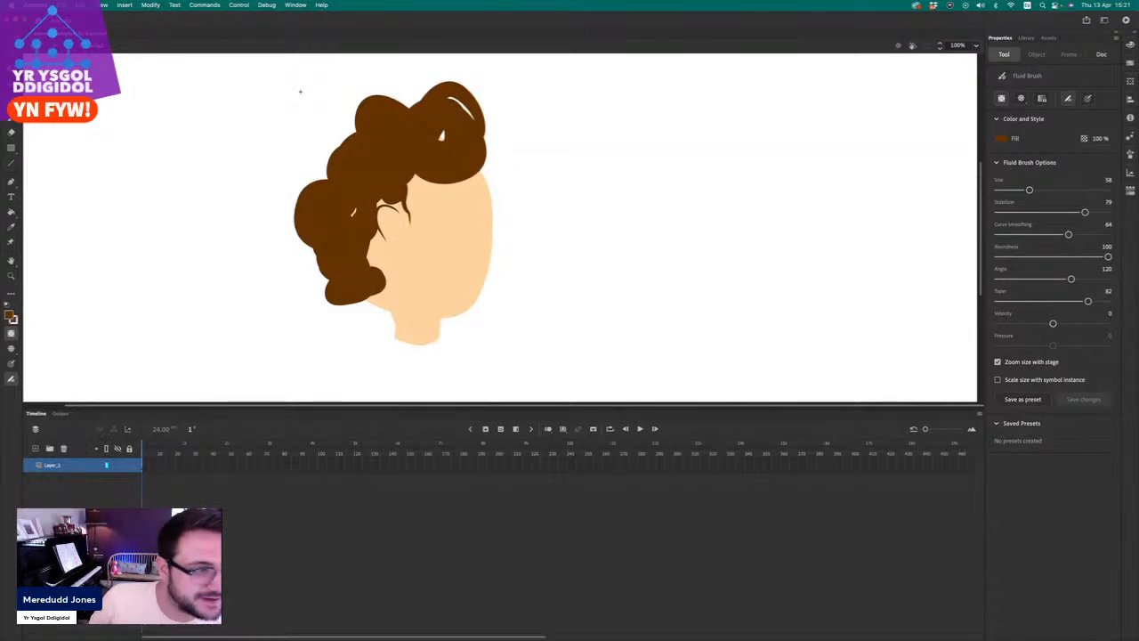
Set the fill colour to white and paint a small slanted oval eye on the front of the face.
left_click(11, 318)
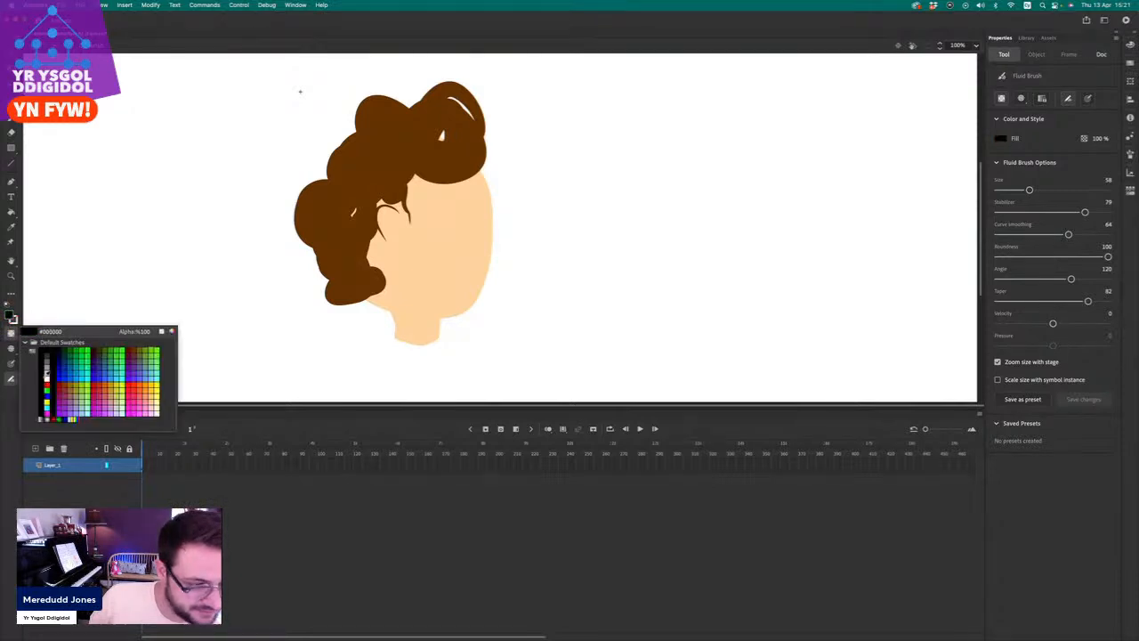
left_click(47, 377)
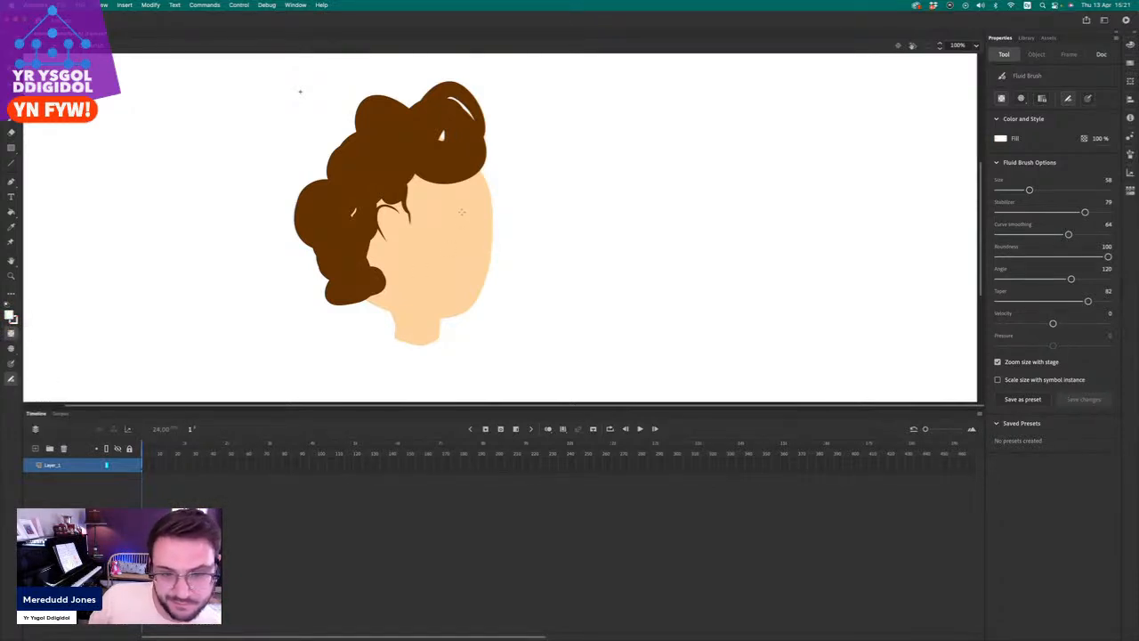
left_click_drag(458, 224, 458, 211)
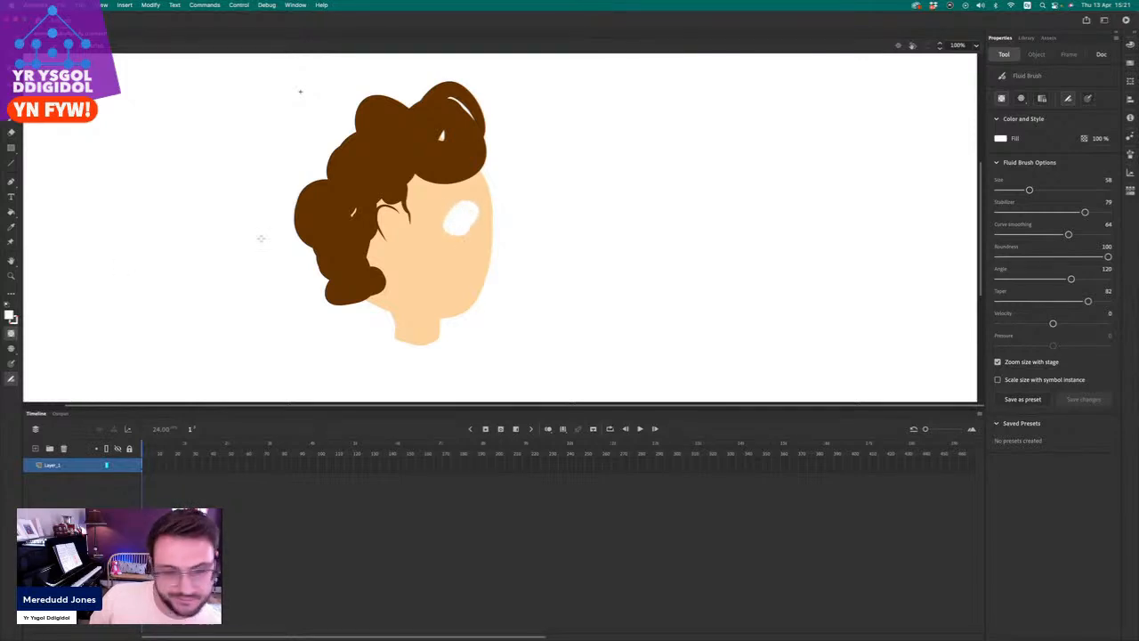
Paint a small black pupil in the white eye and a thin curved mouth in pale pink #FFCCCC near the chin.
left_click(11, 318)
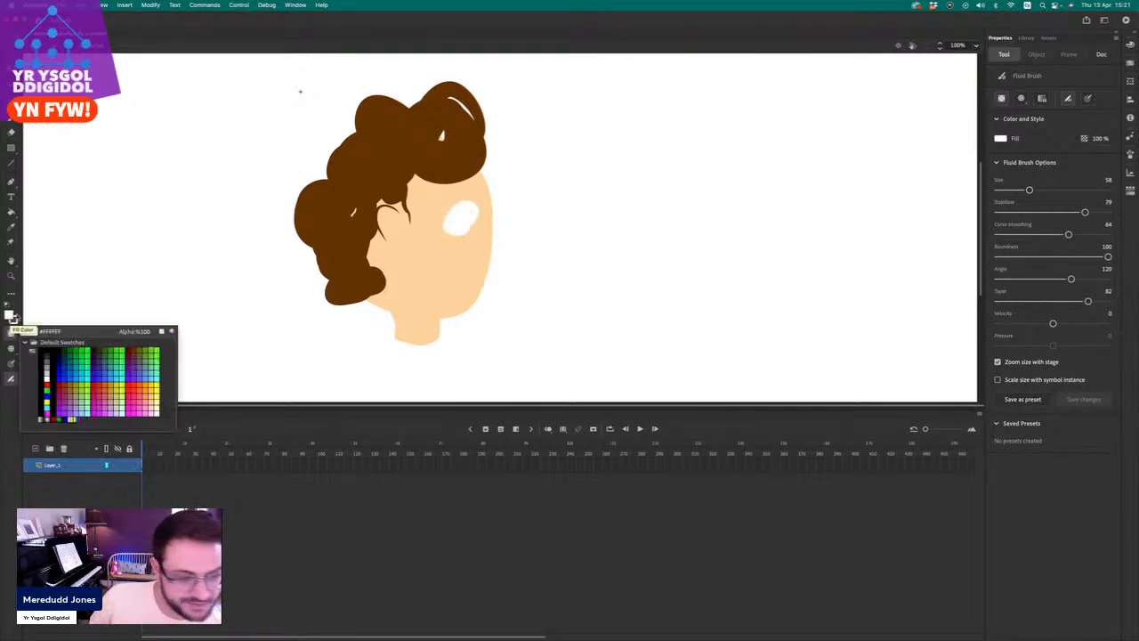
left_click(48, 344)
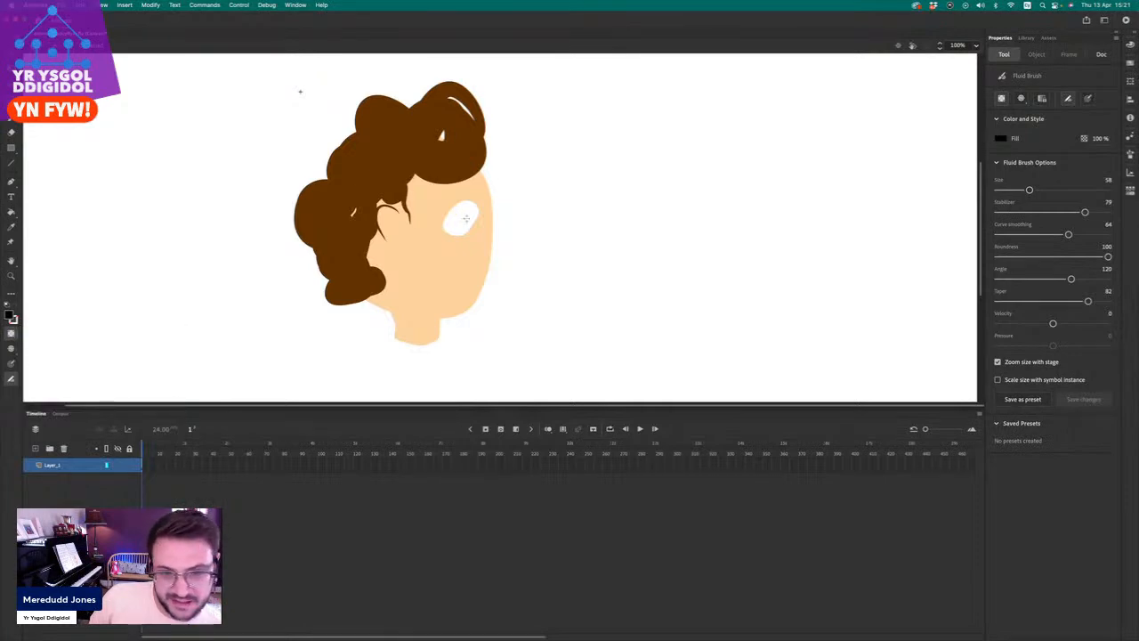
left_click_drag(463, 219, 463, 221)
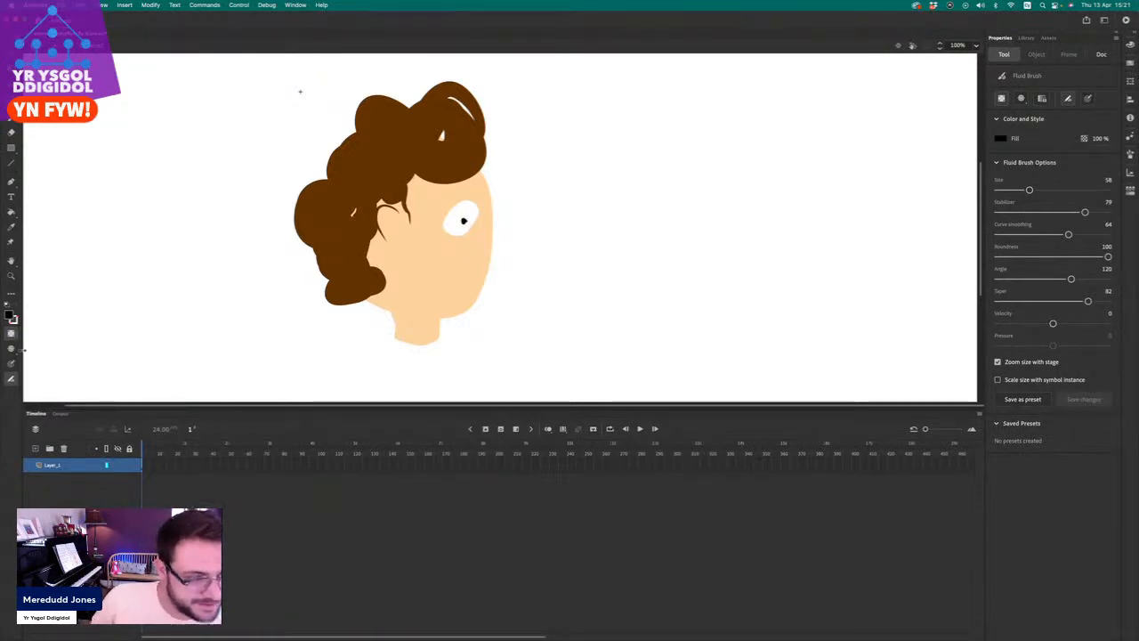
left_click(11, 318)
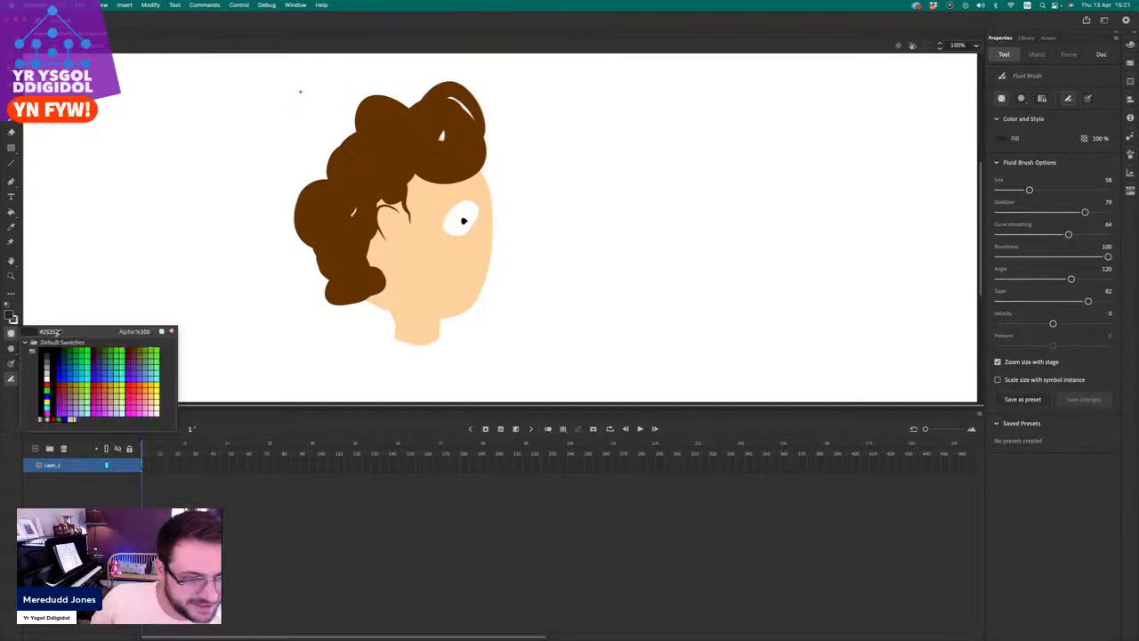
left_click(155, 405)
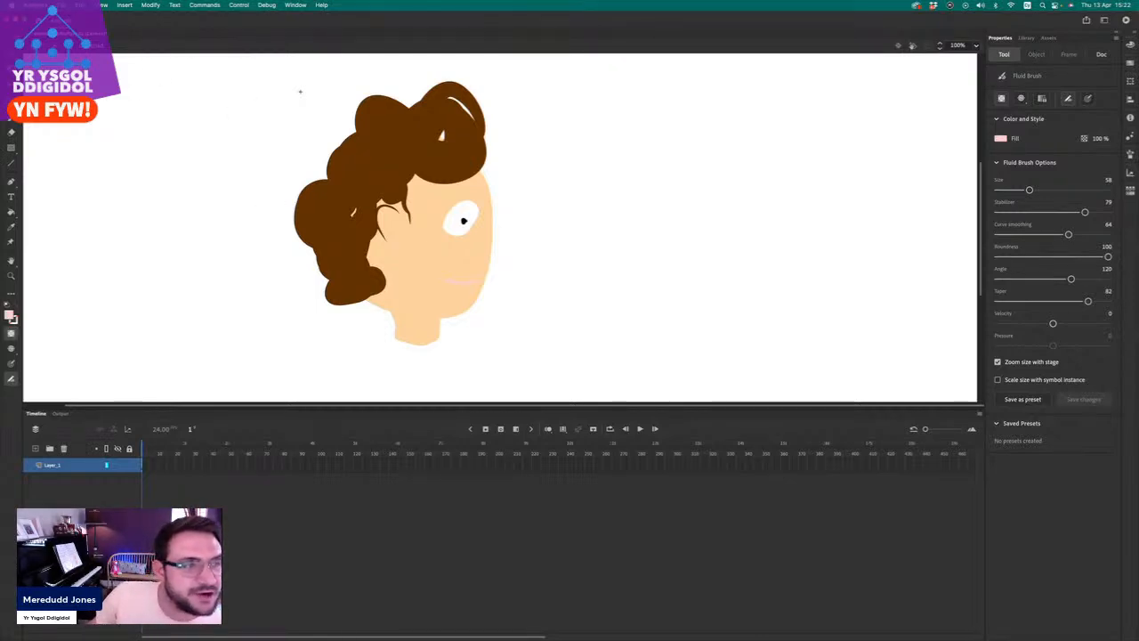
Select all the head, neck, ear, hair, eye and mouth shapes and convert them to a Graphic symbol named CymeriadPen.
key("v")
left_click_drag(216, 62, 665, 371)
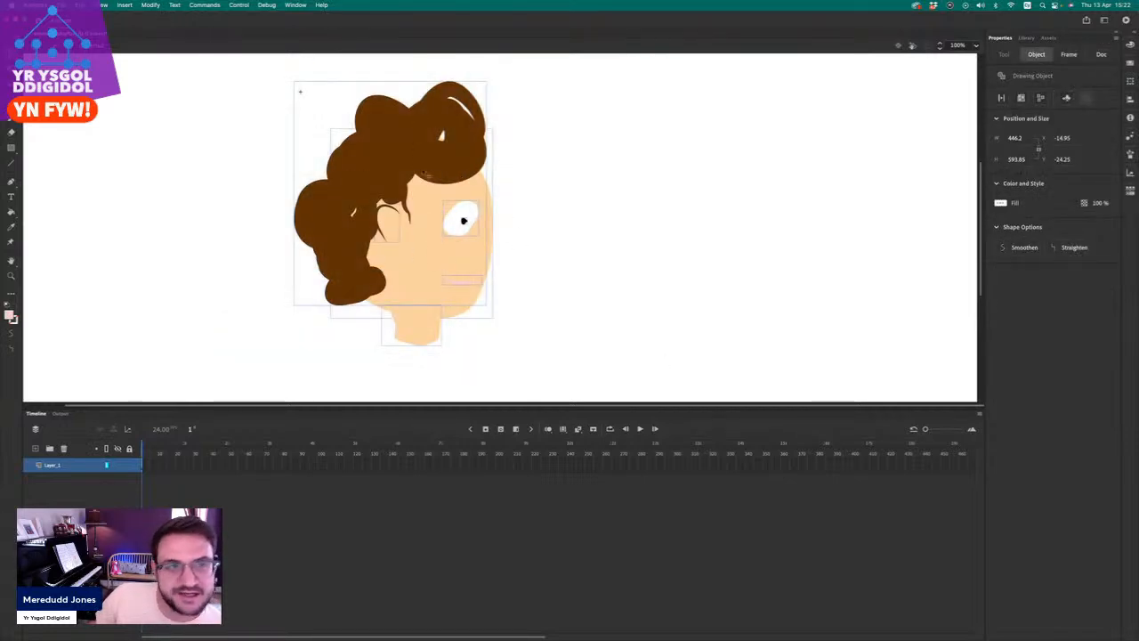
left_click(151, 6)
mouse_move(119, 4)
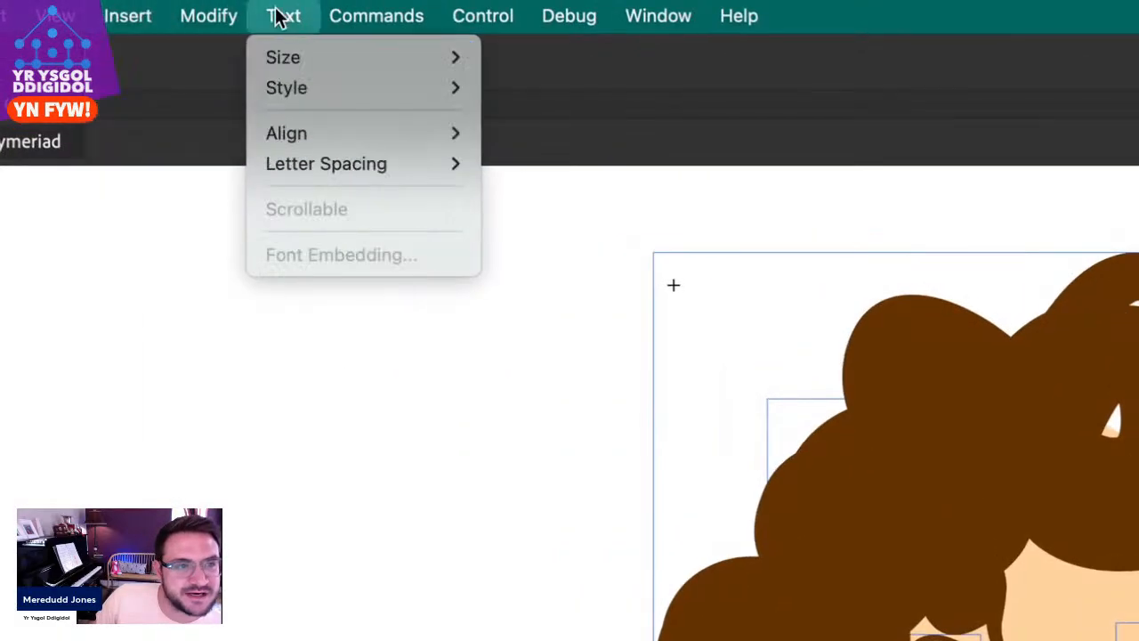
mouse_move(154, 4)
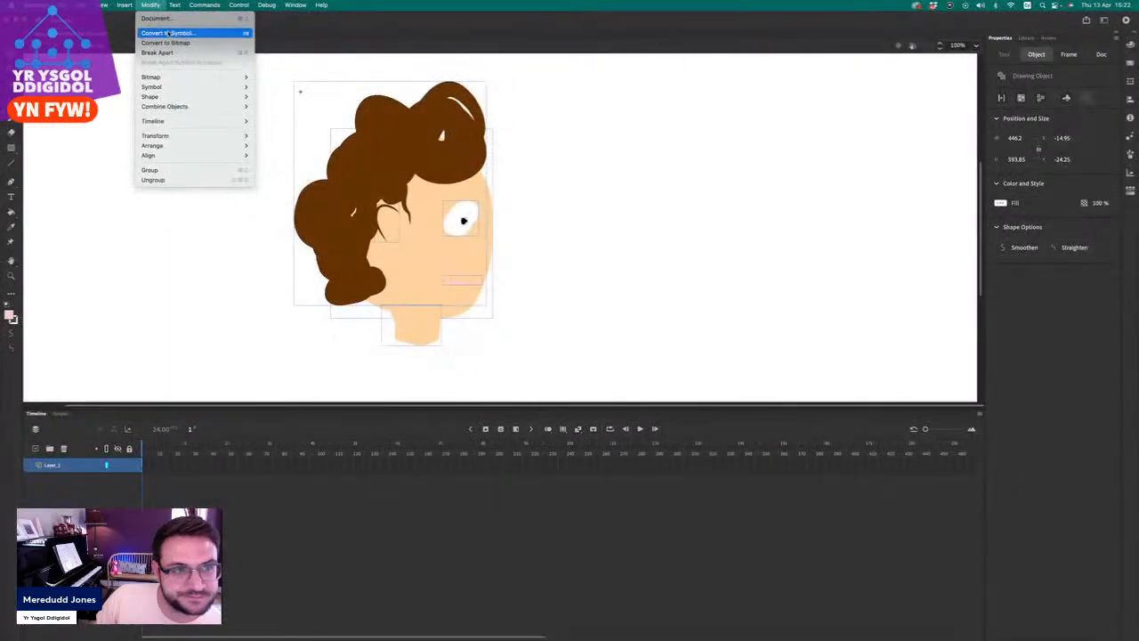
left_click(257, 104)
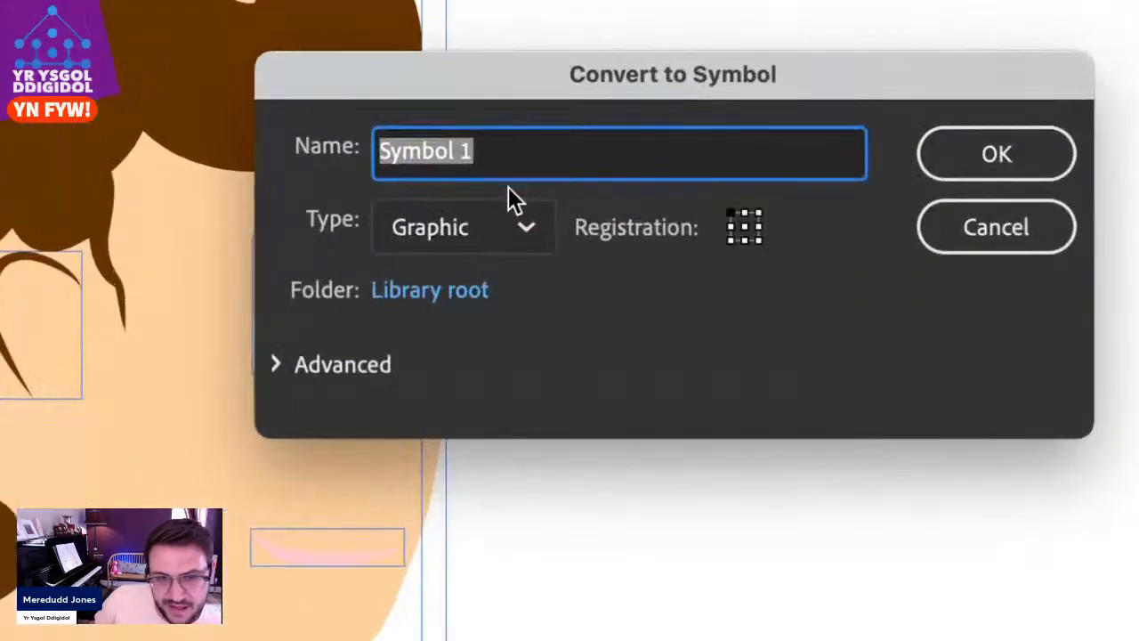
triple_click(507, 182)
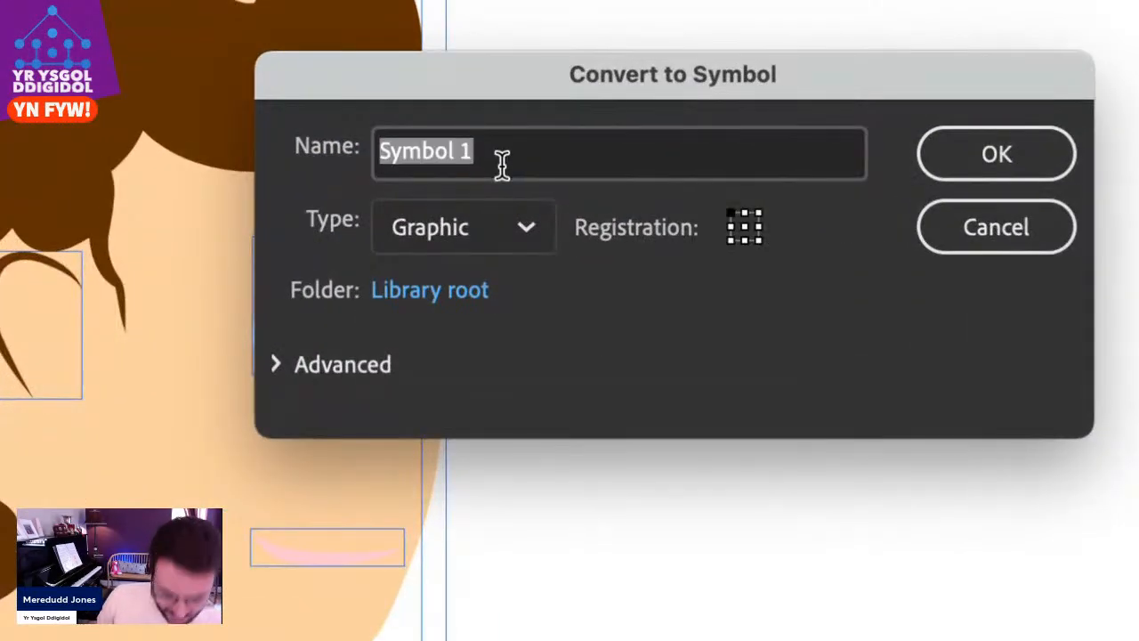
type("cymeroa")
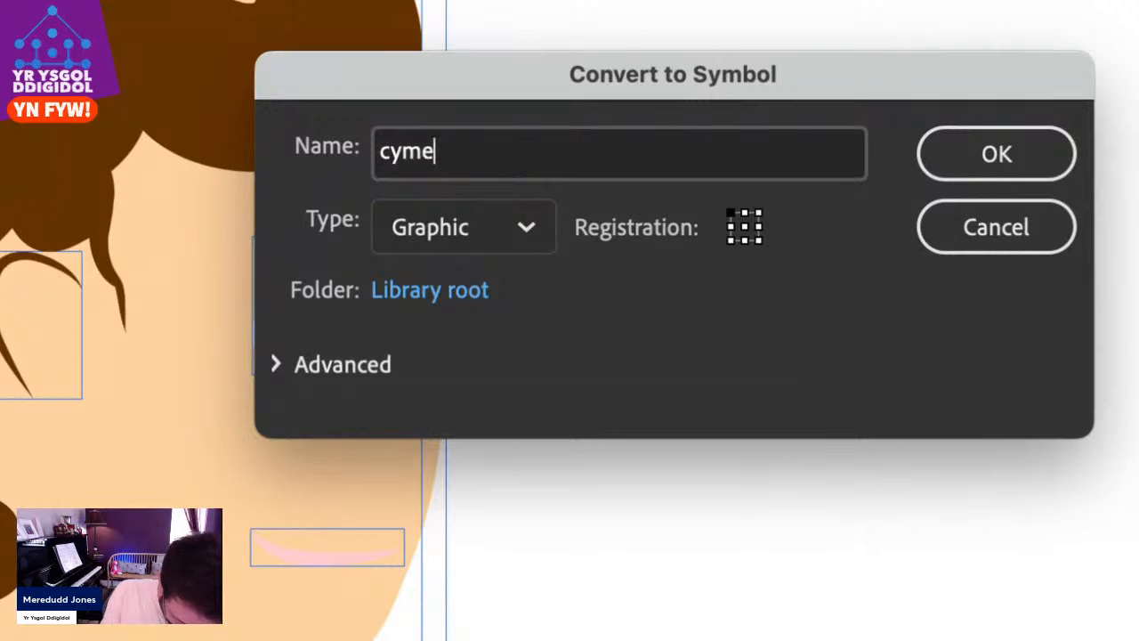
key("BackSpace")
key("BackSpace")
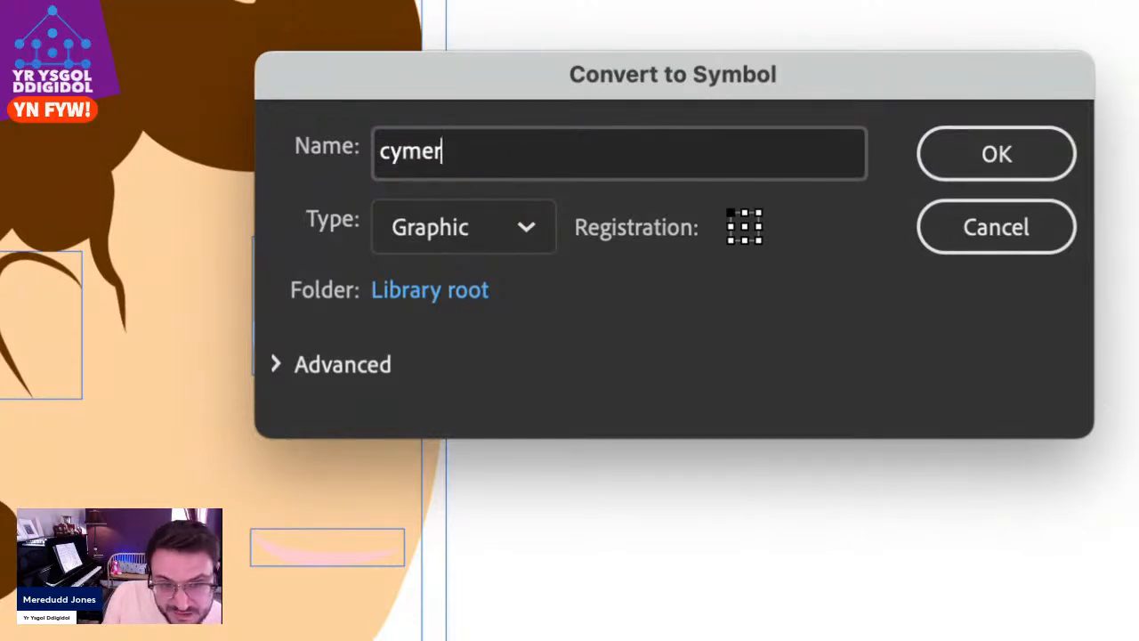
type("iad")
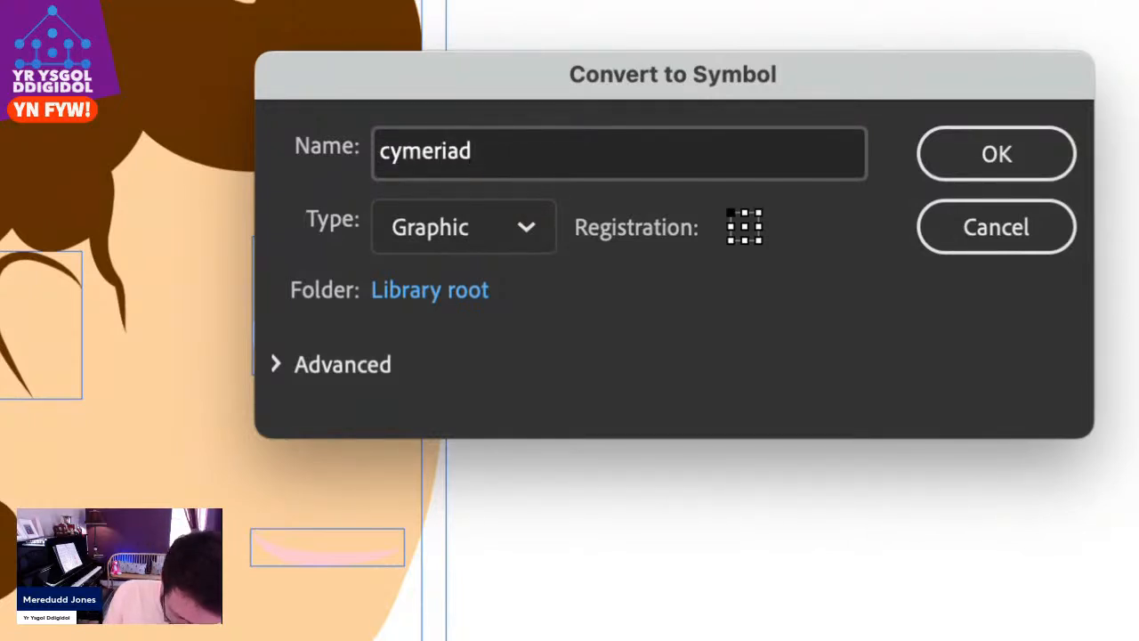
type("Pen")
left_click(388, 151)
key("BackSpace")
type("C")
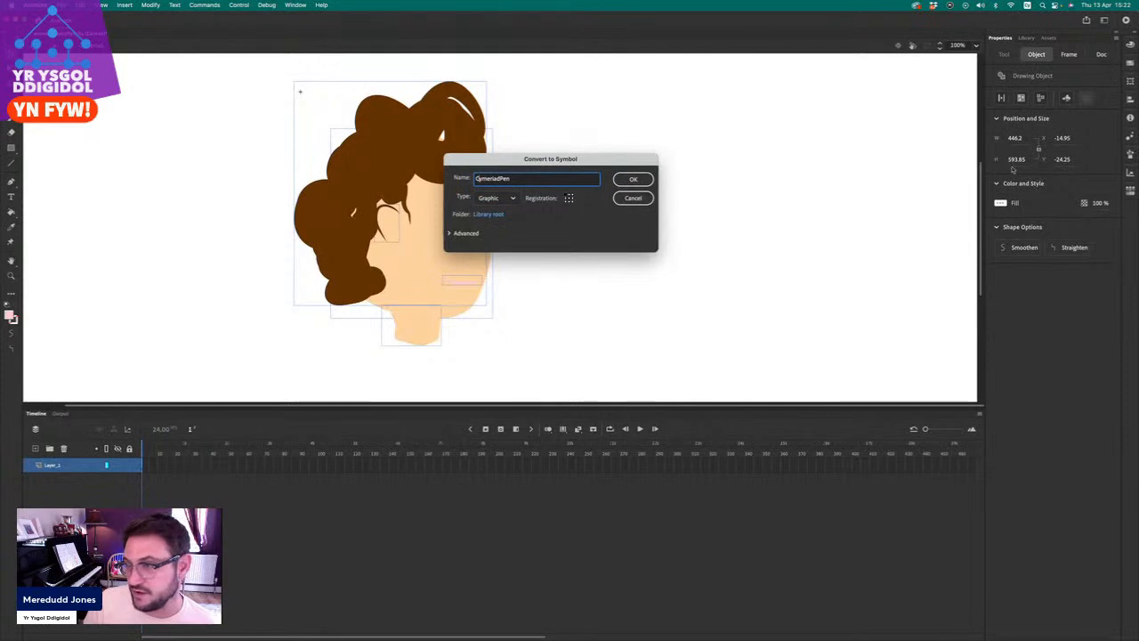
left_click(633, 179)
Scale the head symbol down to about 146 × 195, move it up to about X 82, Y 6, and deselect it.
key("q")
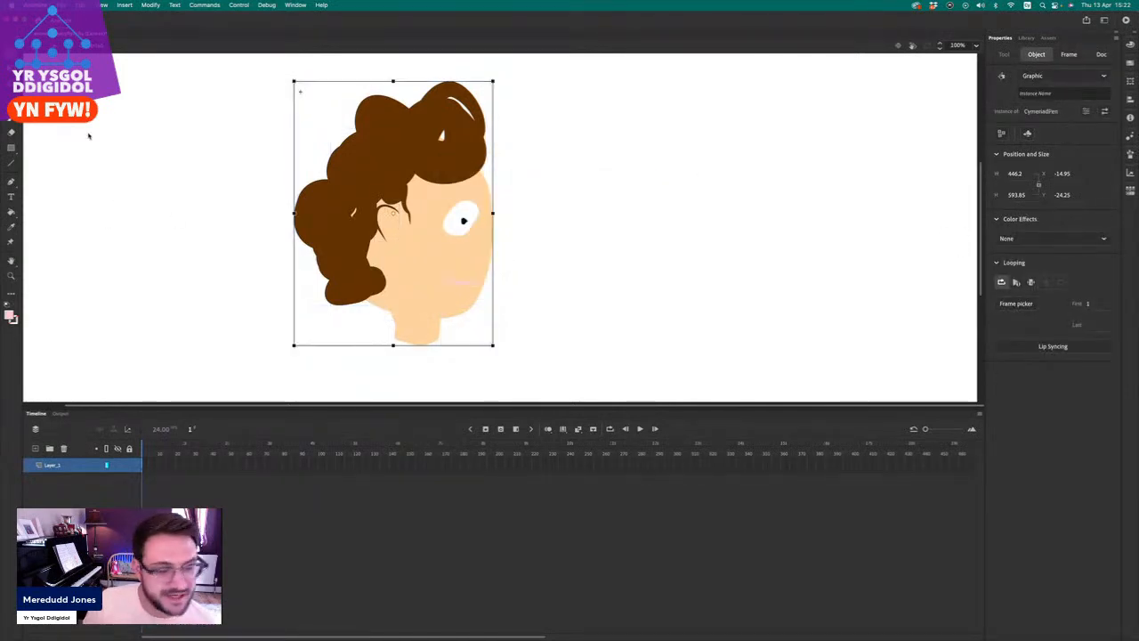
left_click_drag(491, 345, 434, 297)
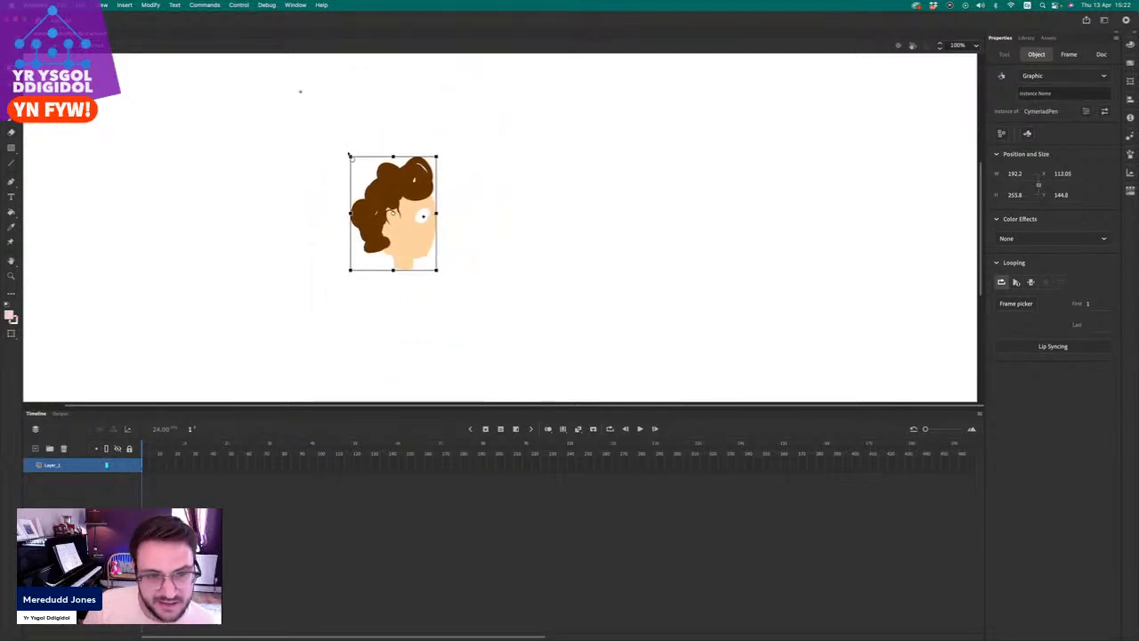
left_click_drag(349, 155, 360, 168)
left_click_drag(409, 230, 388, 146)
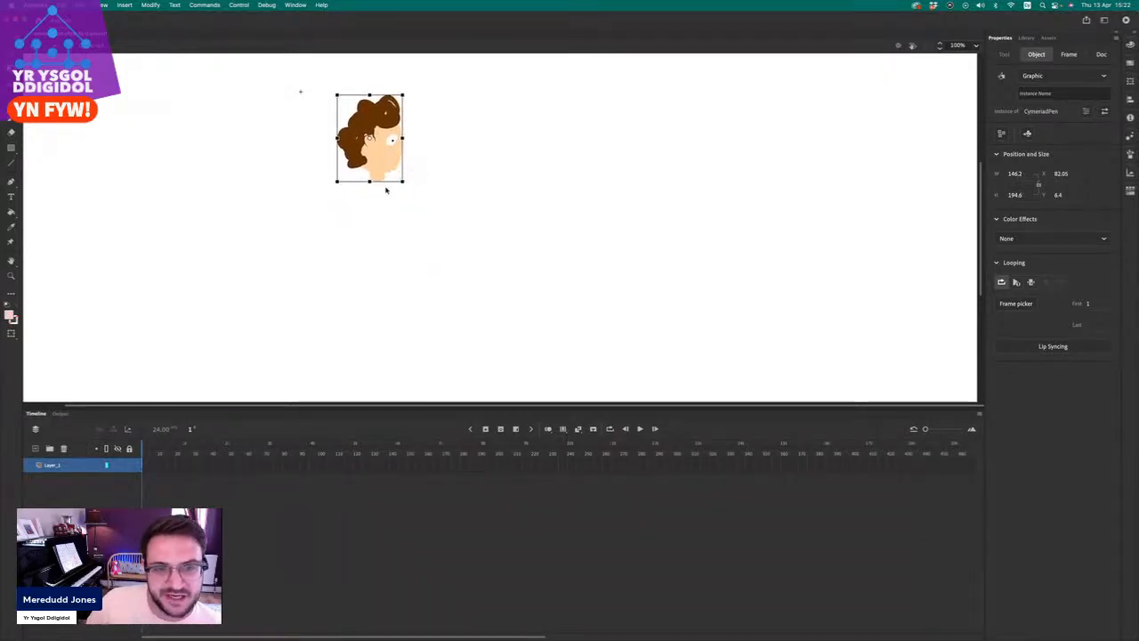
left_click(383, 217)
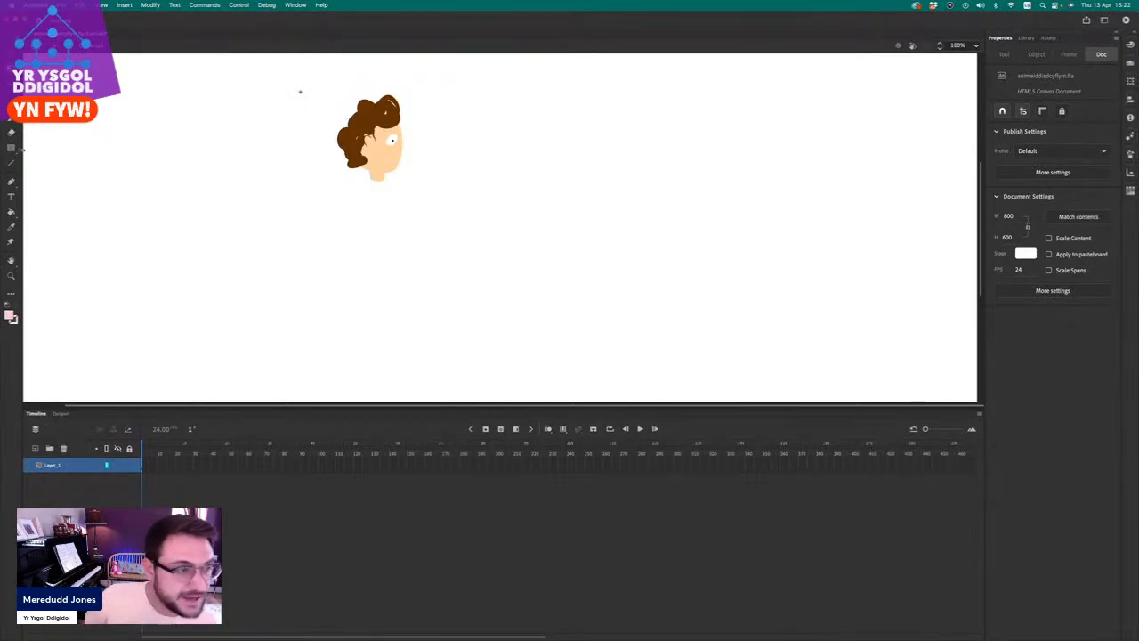
Paint a red arch-shaped torso outline below the head with the Fluid Brush and fill its interior red with the Paint Bucket.
left_click(10, 103)
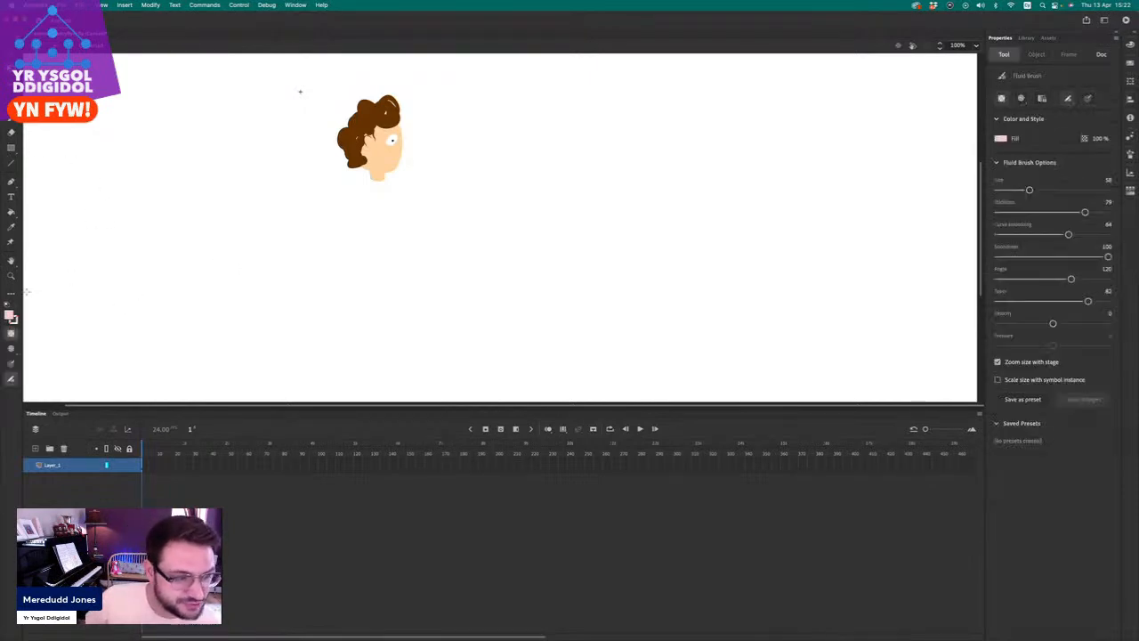
left_click(11, 317)
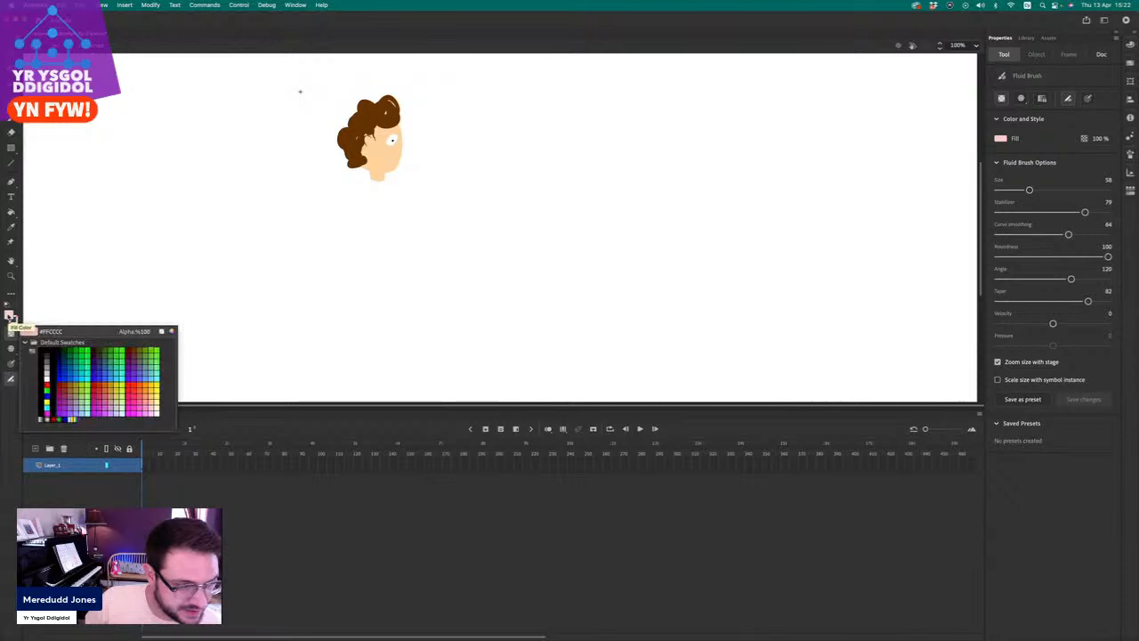
left_click(48, 382)
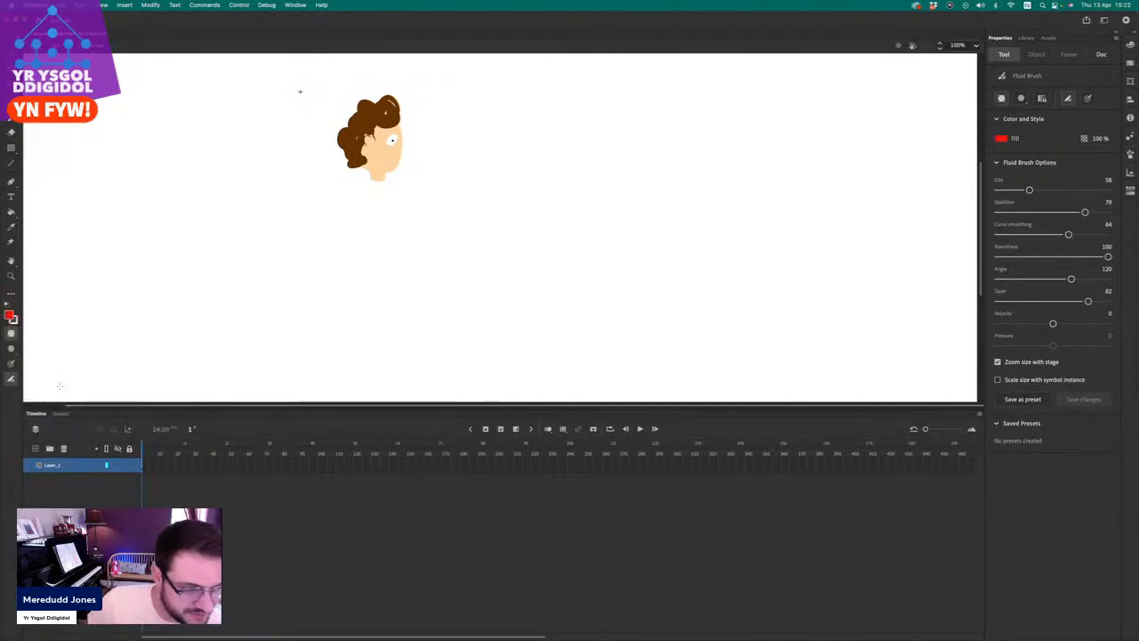
mouse_move(412, 291)
left_mouse_down()
mouse_move(427, 207)
mouse_move(445, 199)
mouse_move(469, 215)
mouse_move(477, 297)
mouse_move(411, 291)
left_mouse_up()
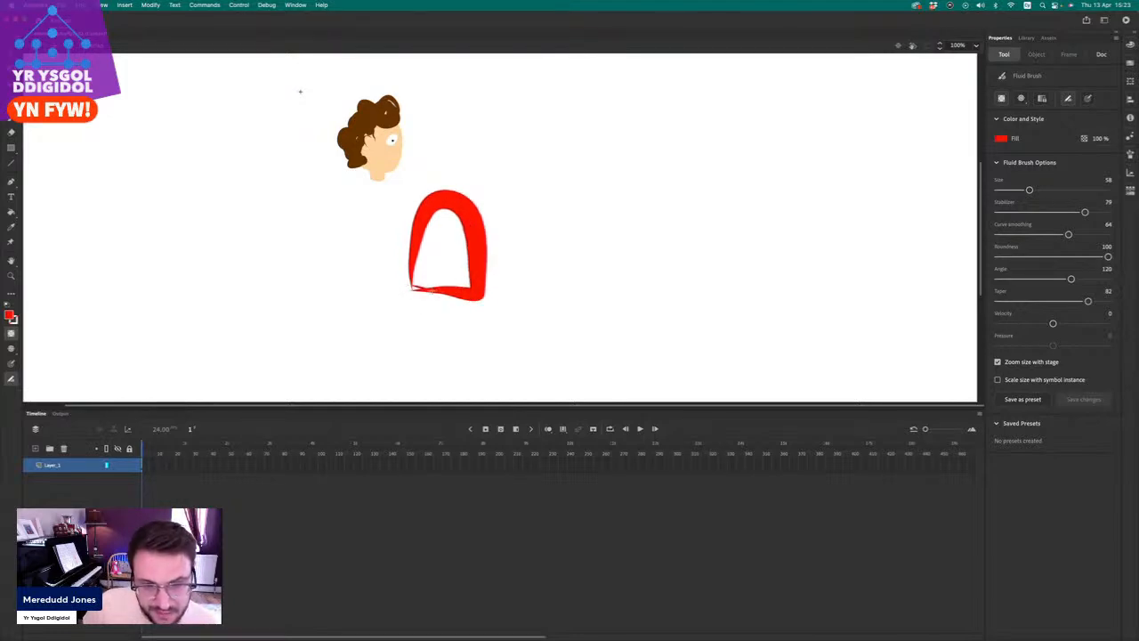
left_click(11, 212)
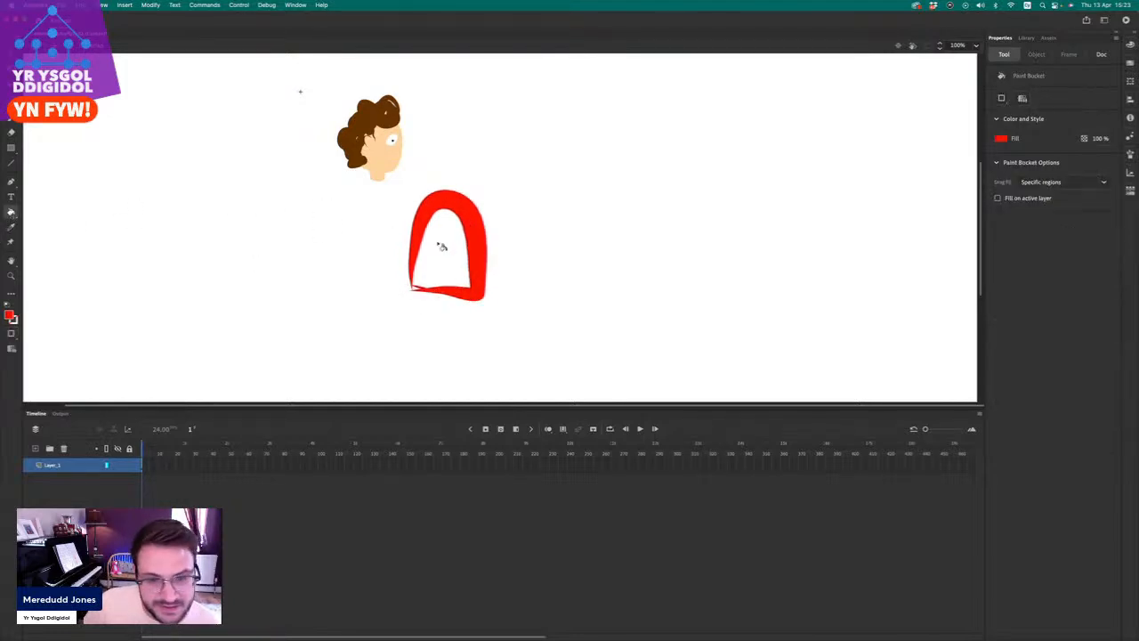
left_click(461, 266)
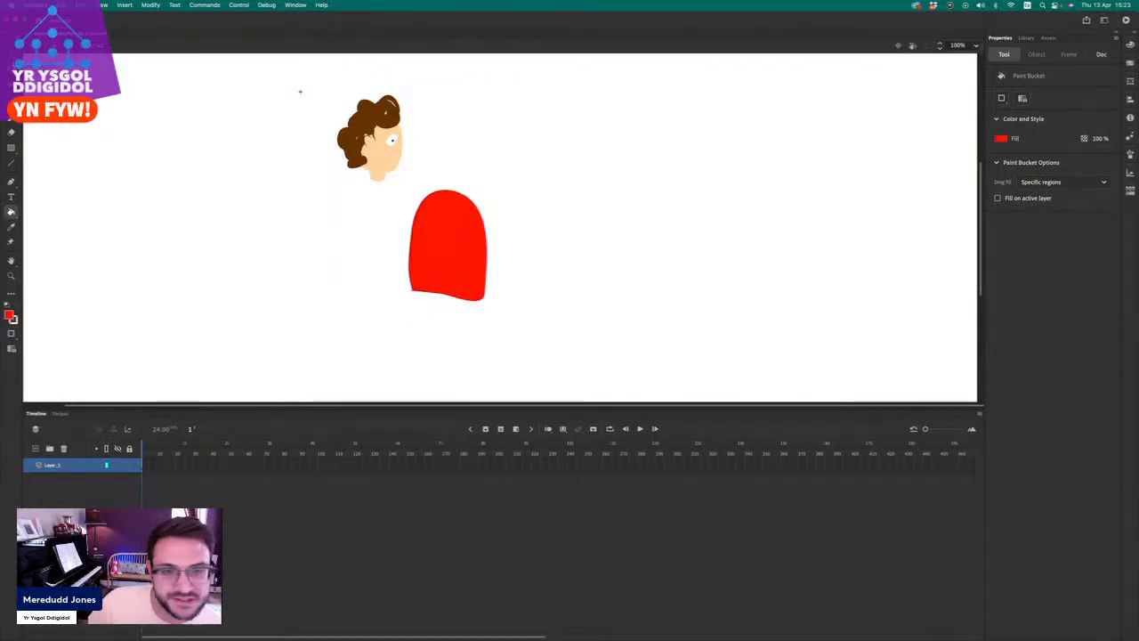
Scale the red torso down to about 136 × 192 and place it beside the head at about X 387, Y 214.
key("v")
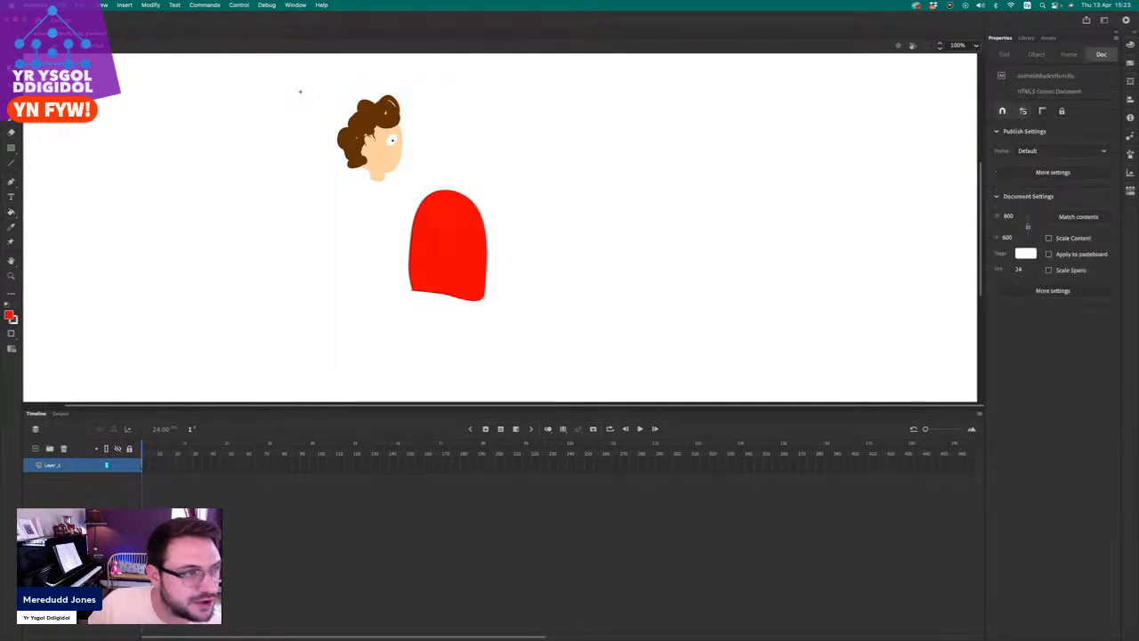
left_click(474, 264)
left_click_drag(475, 265, 386, 245)
left_click_drag(420, 301, 486, 284)
left_click(430, 291)
key("Delete")
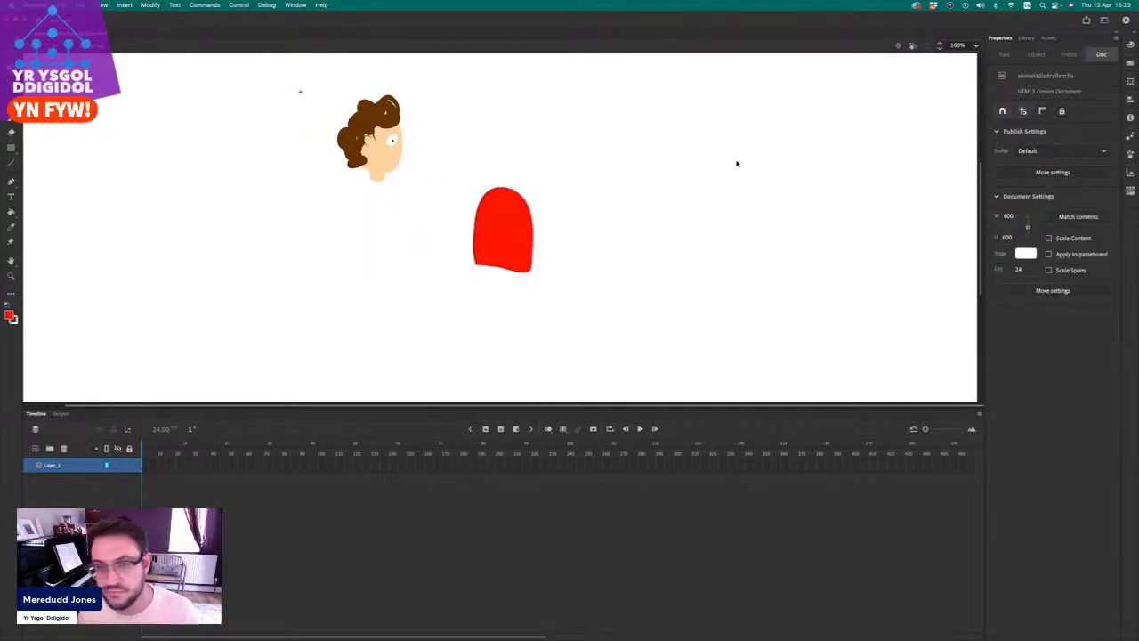
left_click(500, 249)
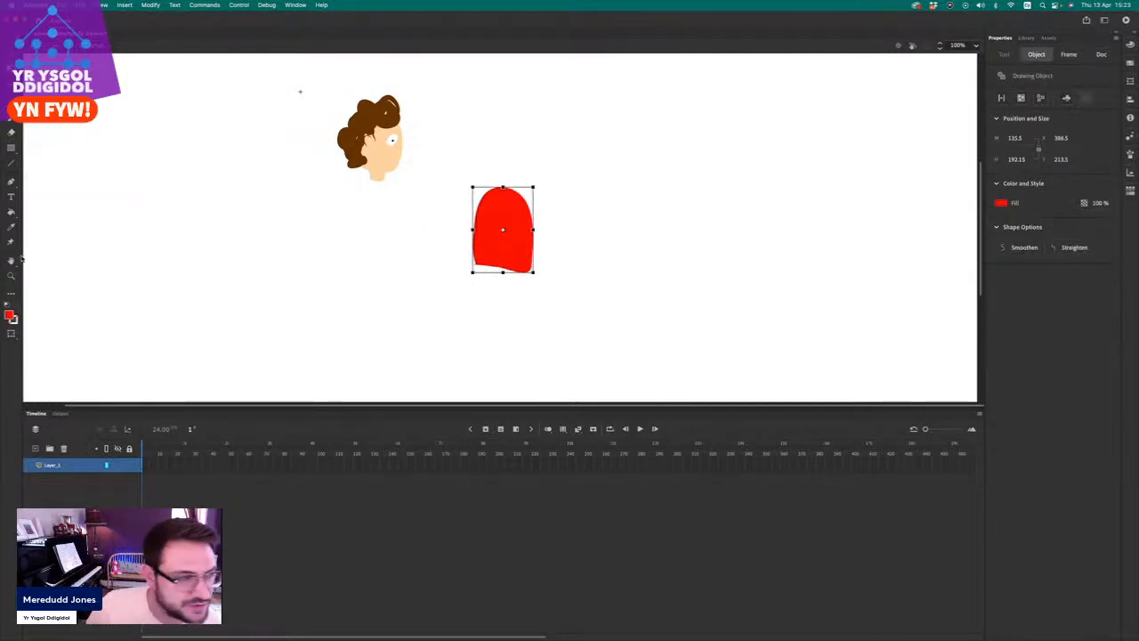
left_click(11, 316)
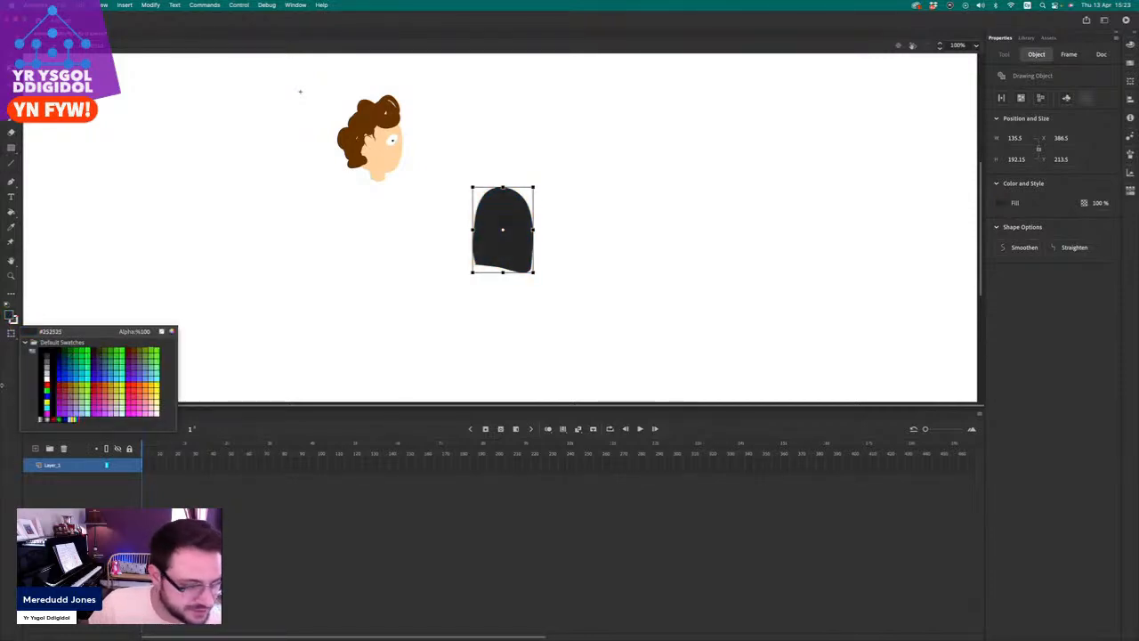
left_click(15, 387)
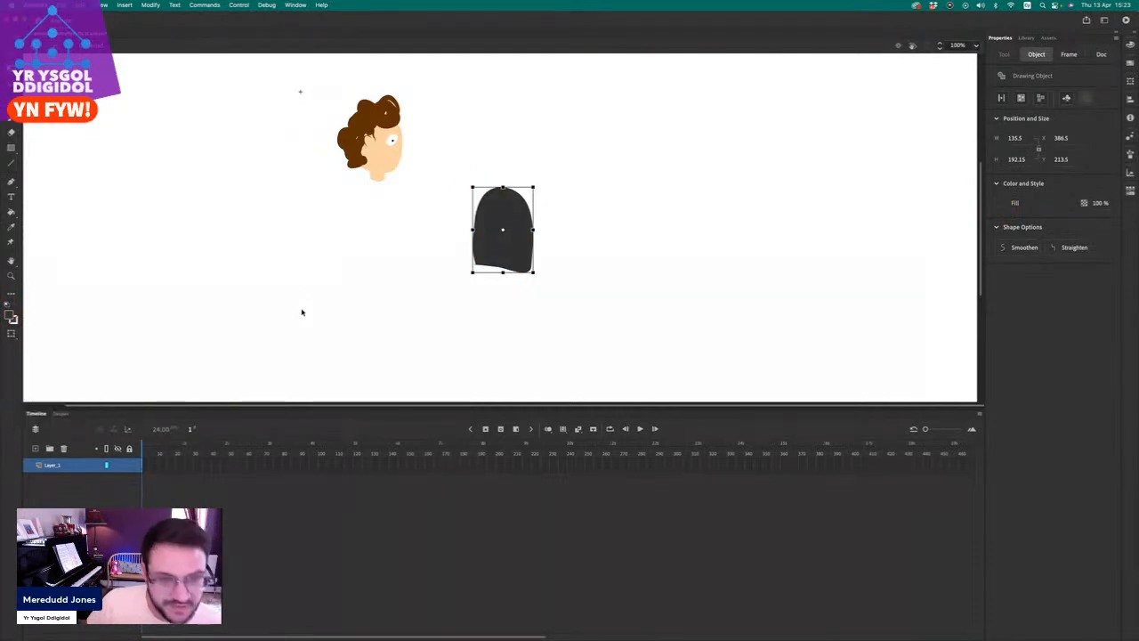
key("super+z")
key("b")
left_click(11, 318)
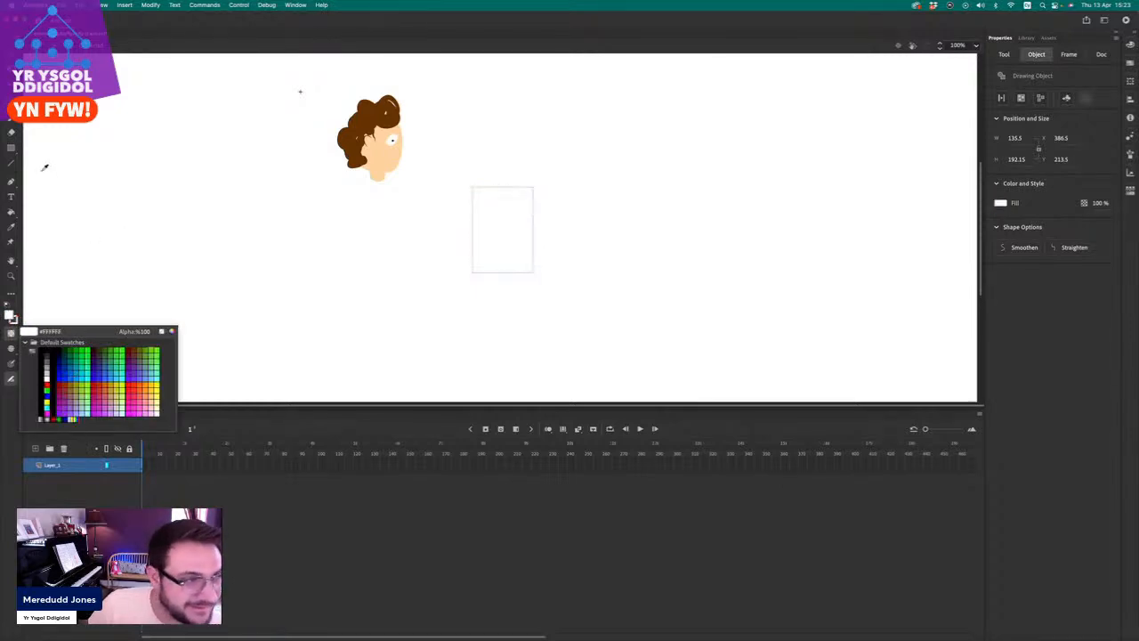
key("Escape")
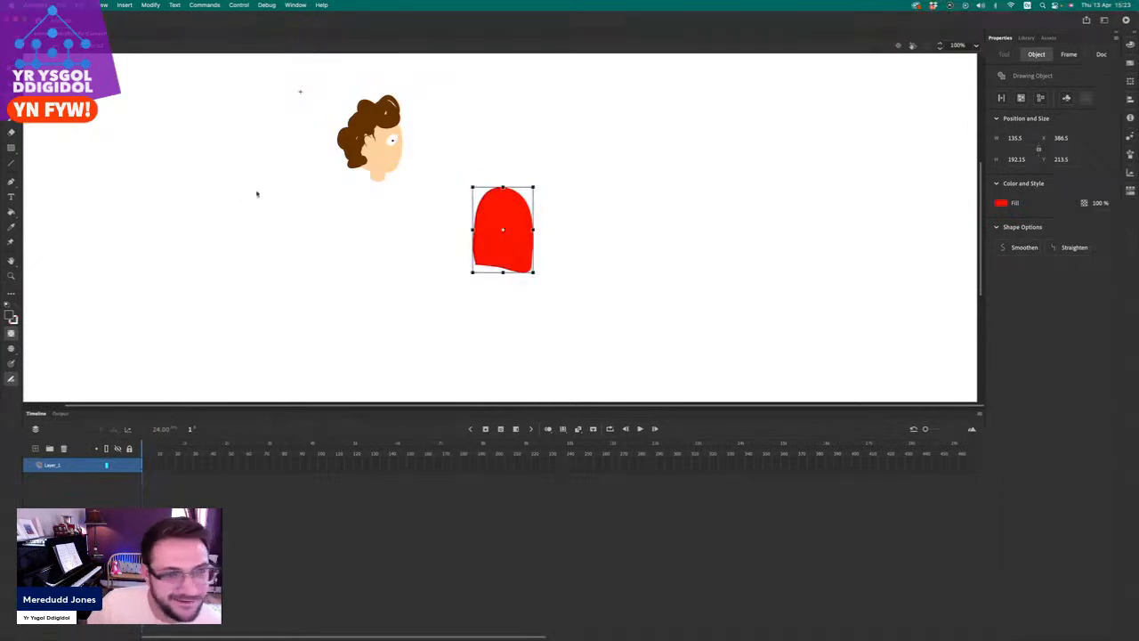
Deselect the torso and set the Fluid Brush fill to dark blue #003366.
left_click(306, 207)
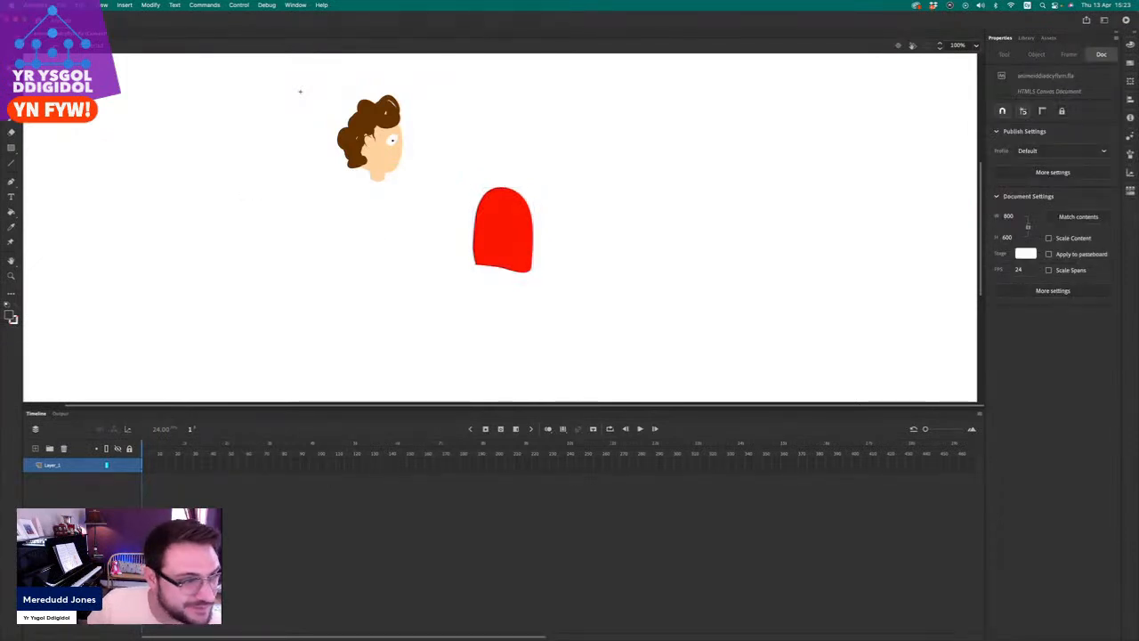
key("b")
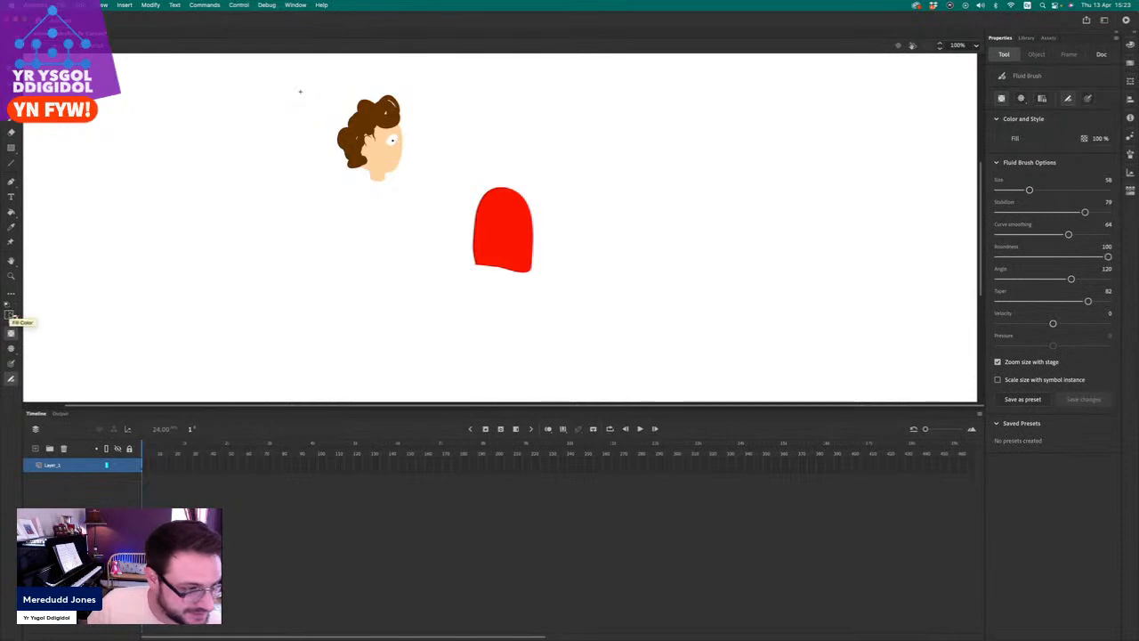
left_click(11, 318)
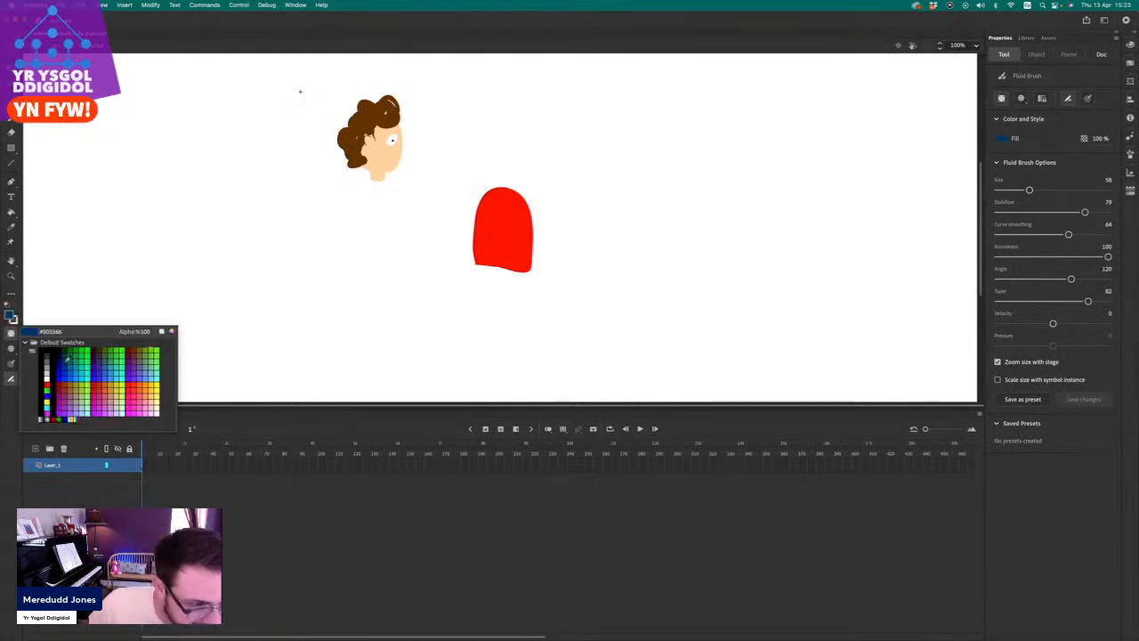
left_click(67, 359)
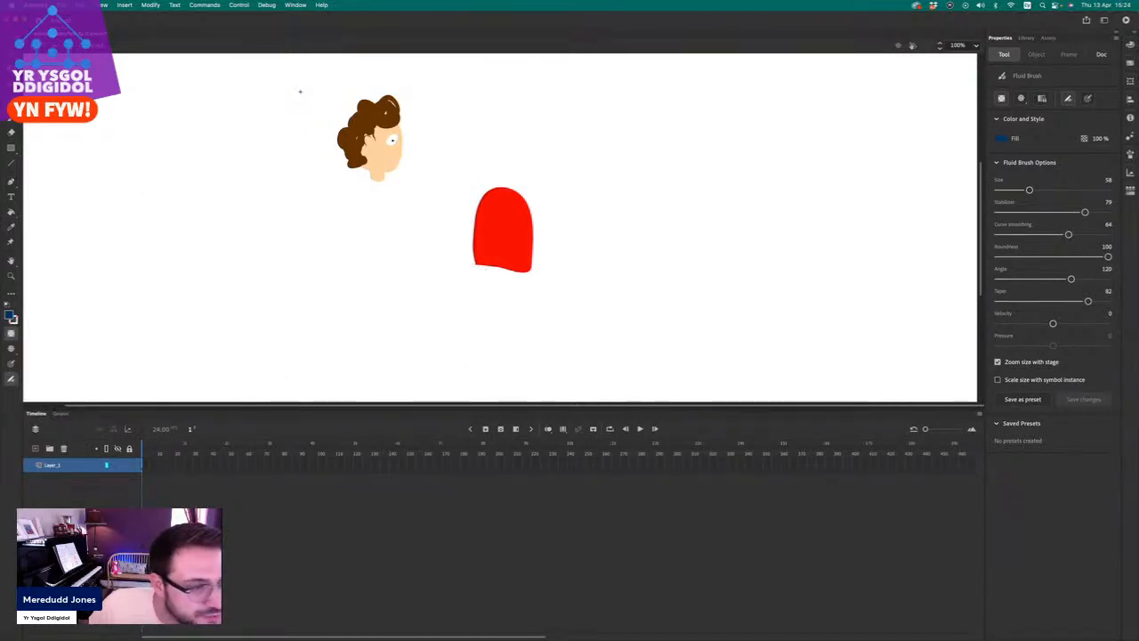
Paint a dark blue rounded hip outline along the red torso's lower edge and fill its interior with the Paint Bucket.
mouse_move(474, 265)
left_mouse_down()
mouse_move(534, 278)
mouse_move(522, 299)
mouse_move(490, 295)
mouse_move(479, 265)
mouse_move(498, 299)
mouse_move(481, 269)
left_mouse_up()
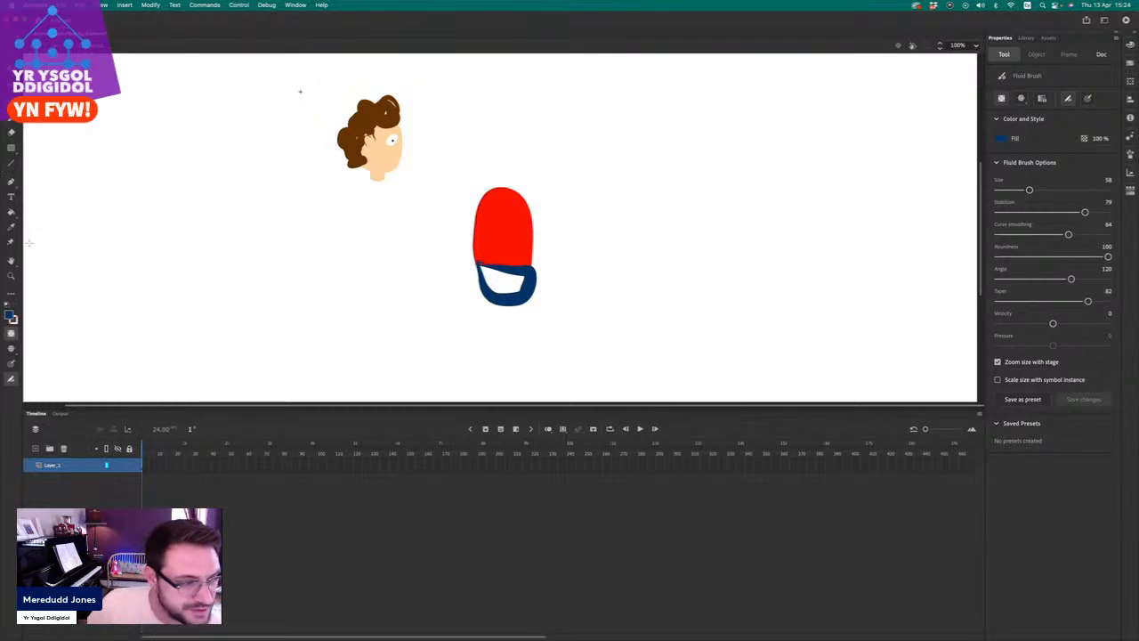
left_click(11, 211)
left_click(505, 283)
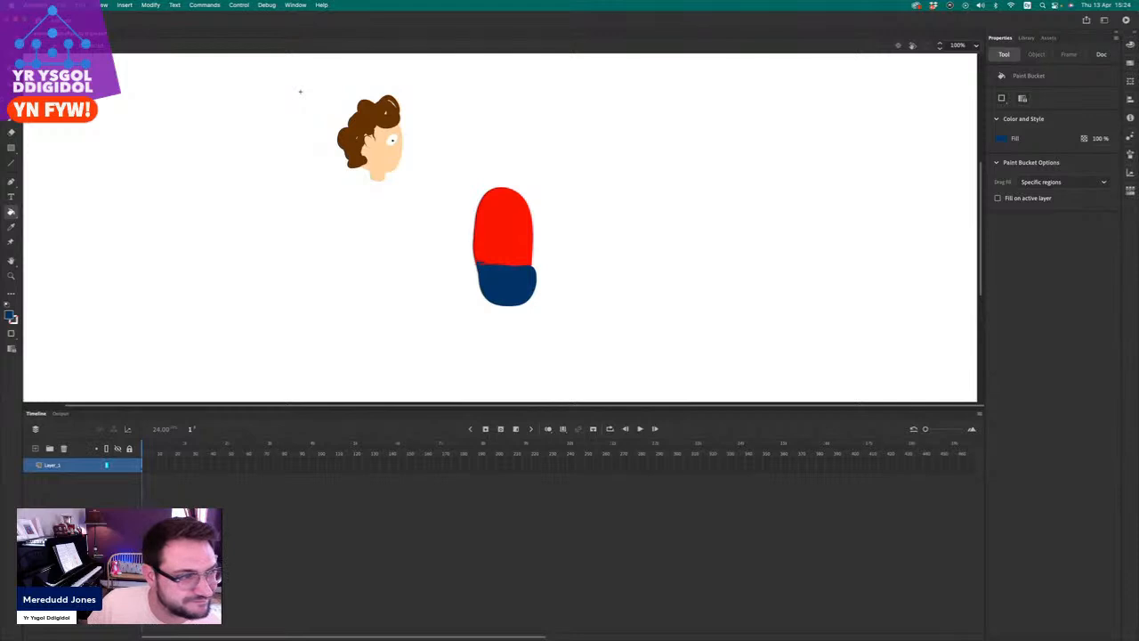
Fit the blue hips to about 136 × 102, then scale hips and torso together to about 120 × 236 and place them below the head.
left_click(11, 55)
left_click(490, 276)
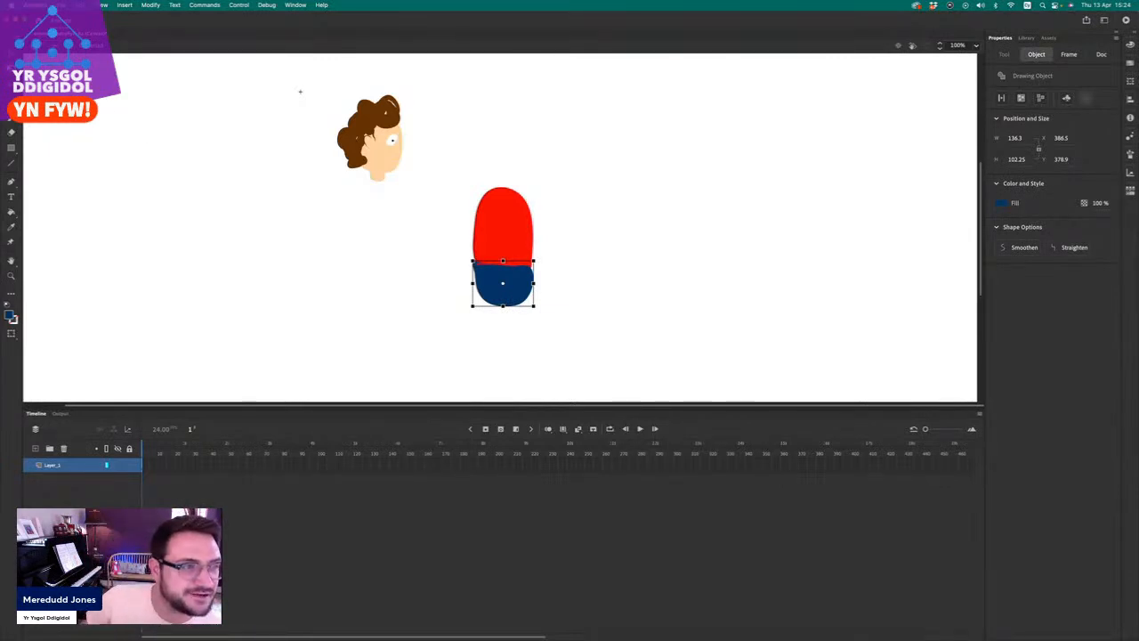
left_click_drag(445, 175, 614, 333)
left_click_drag(514, 221, 375, 233)
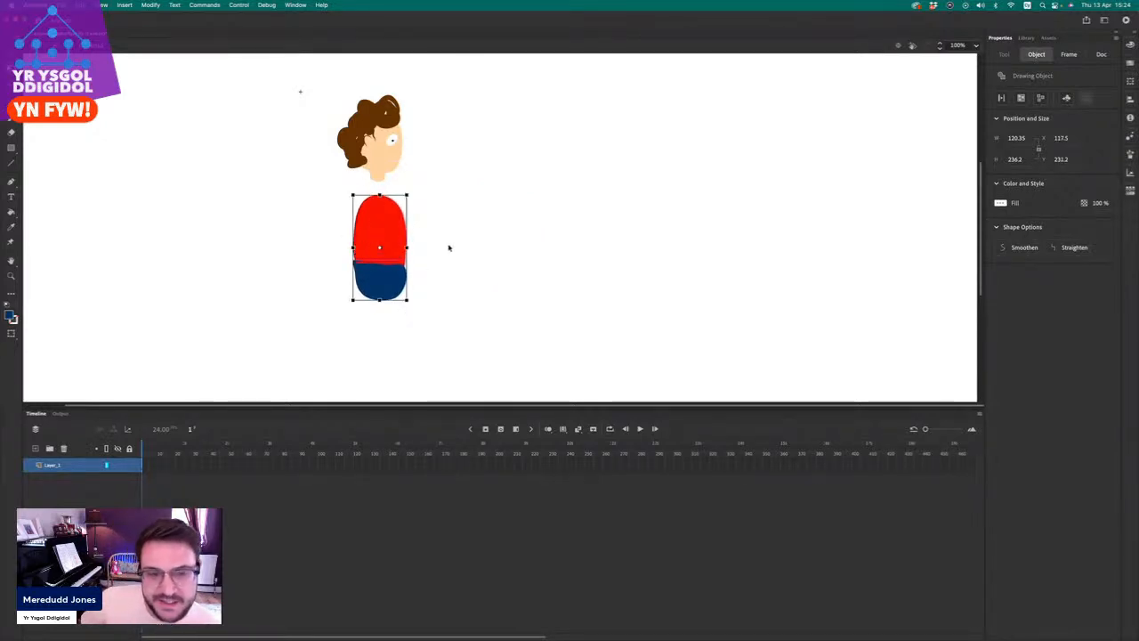
Convert the torso and hips to a graphic symbol named CymeriadCorff and move it up to about Y 216, closer to the neck.
left_click(151, 4)
left_click(165, 34)
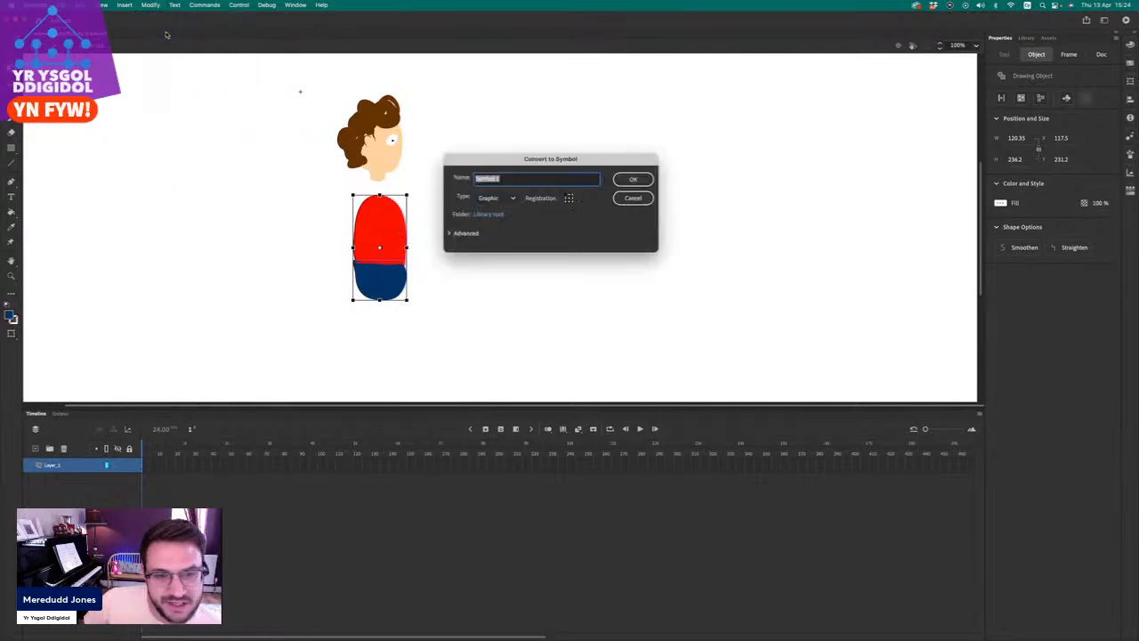
type("CymeriadCor")
type("ff")
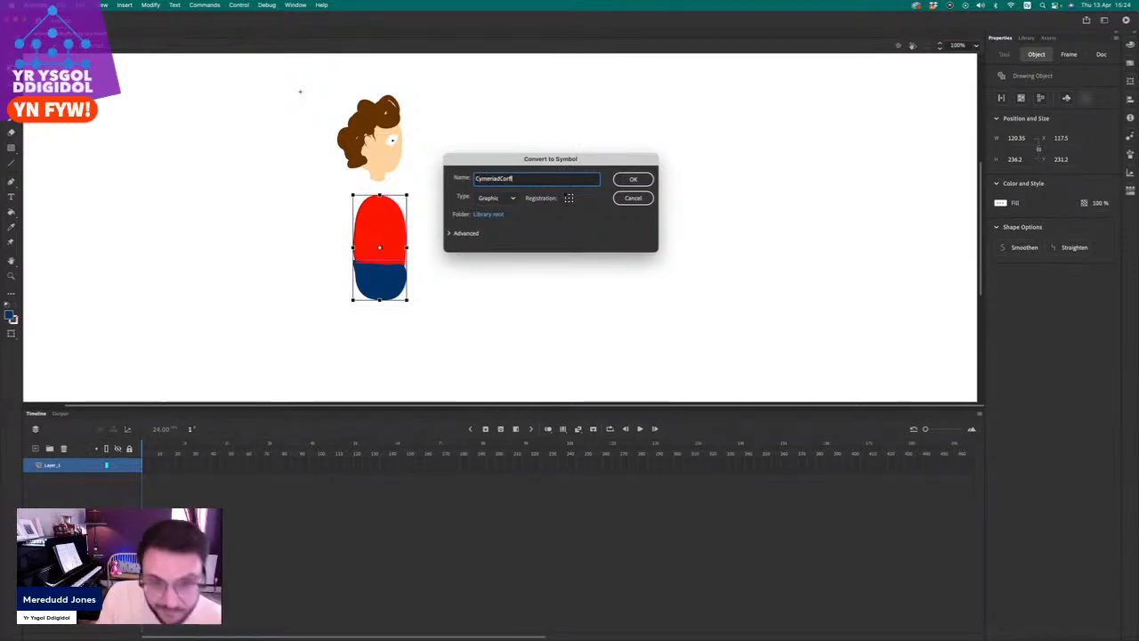
key("Return")
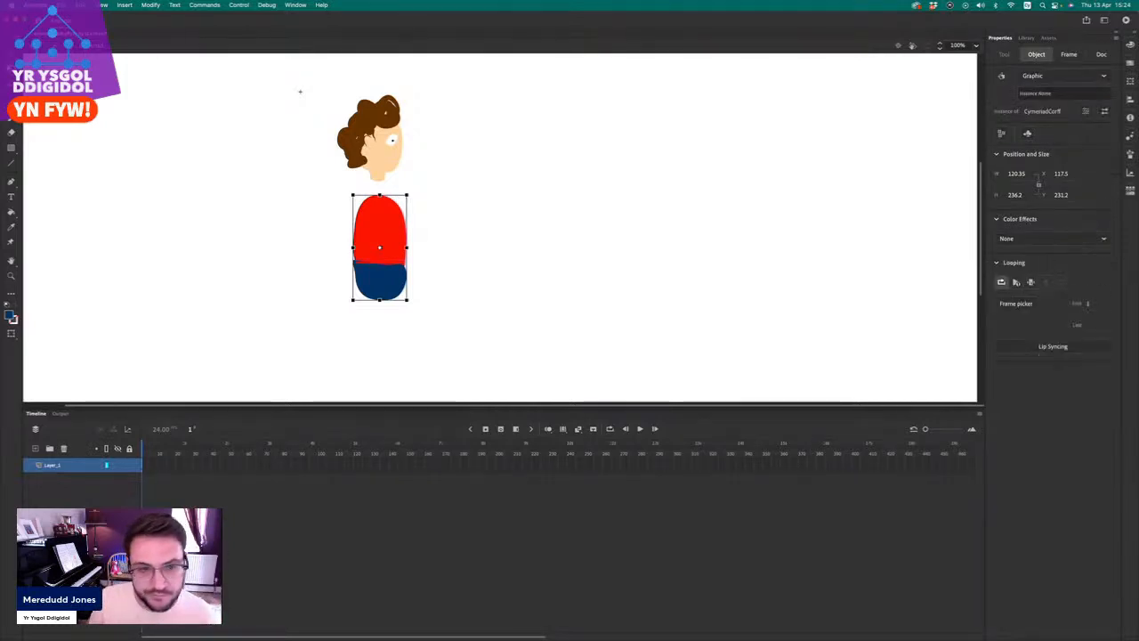
left_click(440, 233)
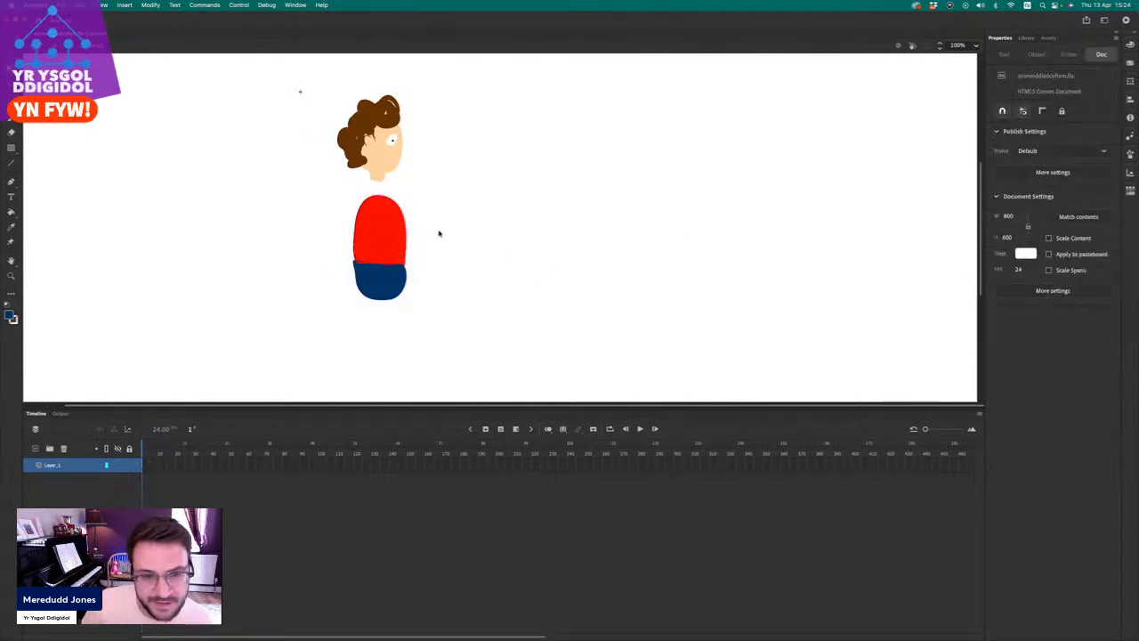
left_click(368, 231)
left_click_drag(391, 240, 392, 235)
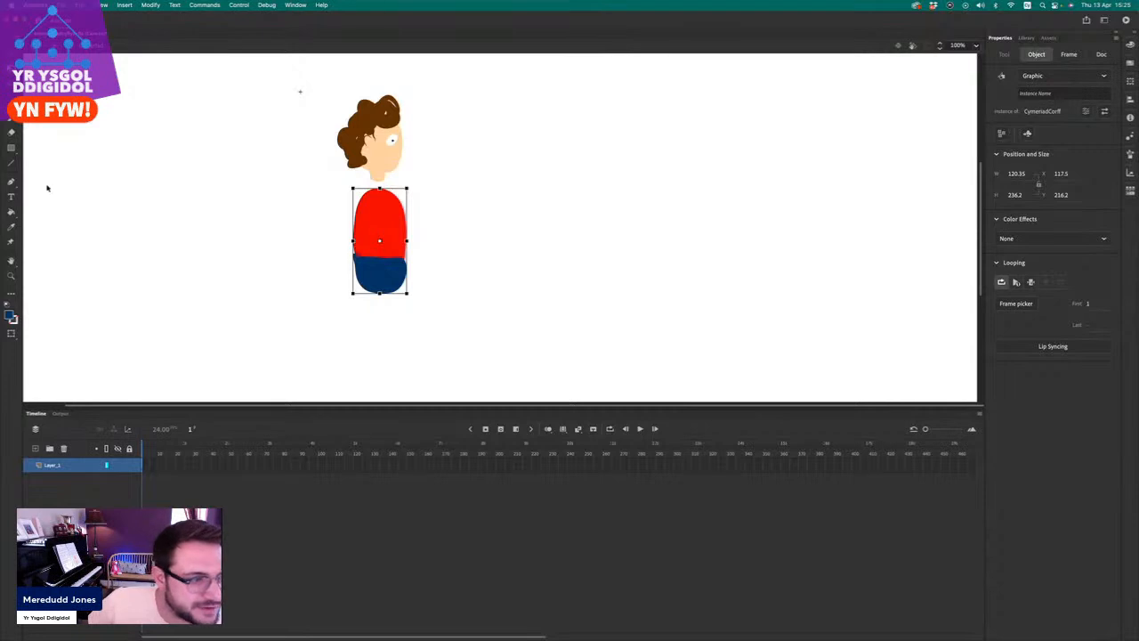
Sample the face's skin tone and paint the front arm beside the torso with the Fluid Brush, adding the hand at size 31.
key("b")
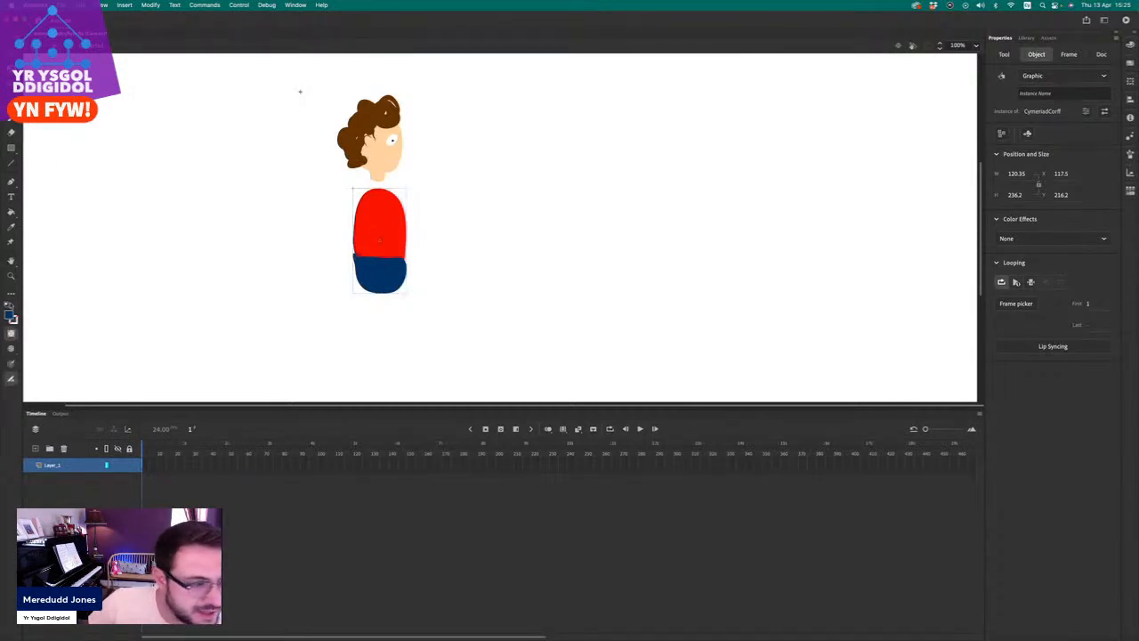
left_click(11, 316)
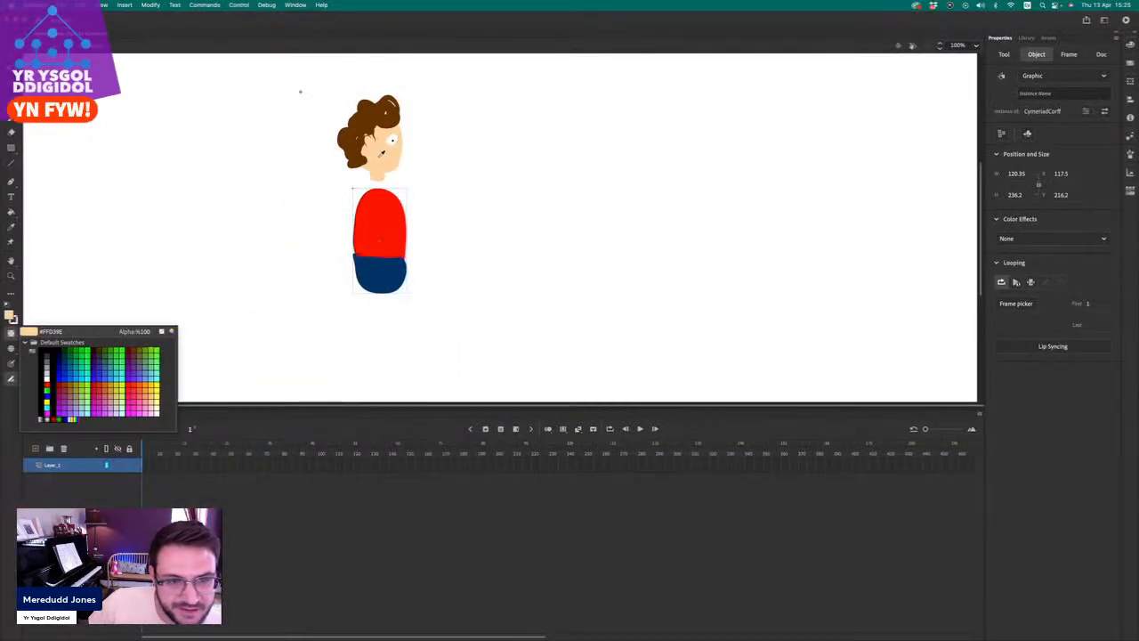
left_click(334, 149)
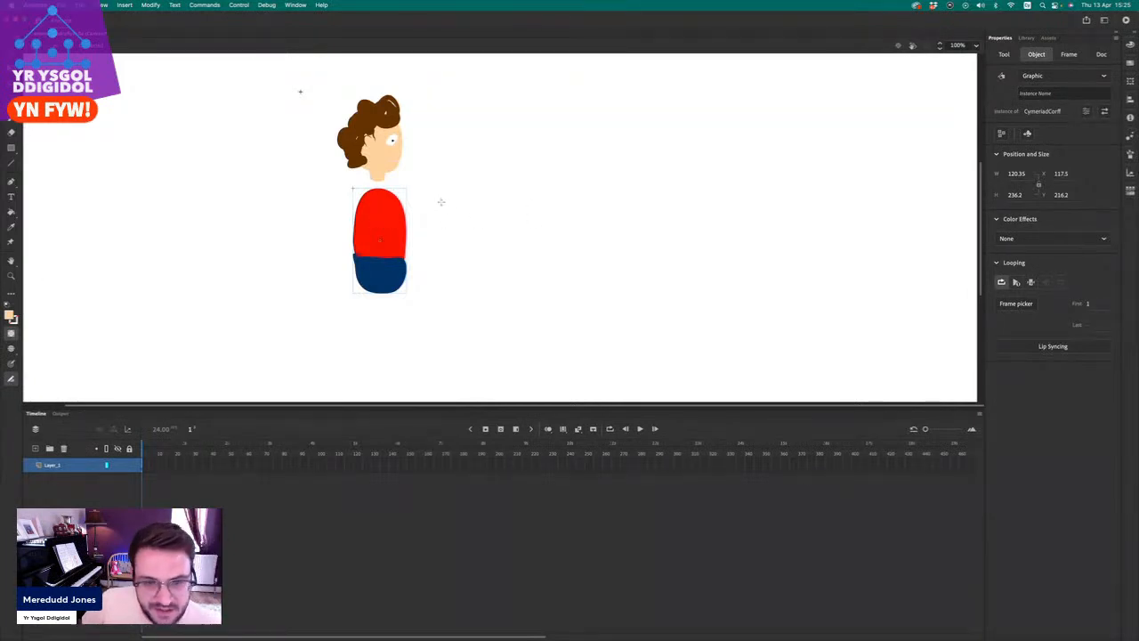
left_click_drag(448, 201, 507, 222)
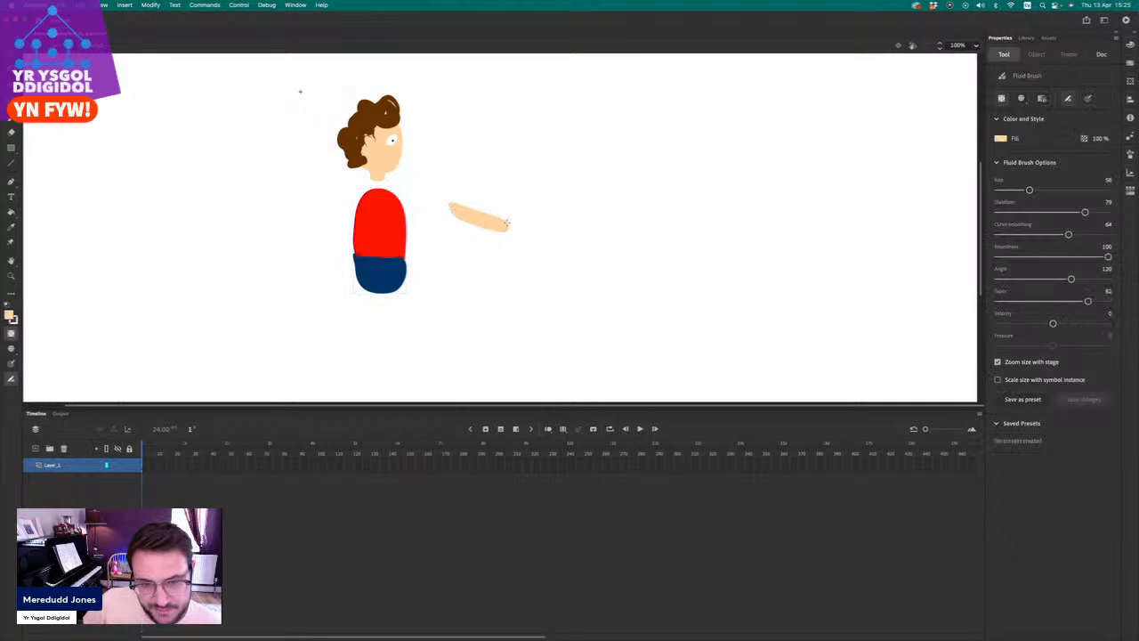
left_click_drag(1029, 189, 1013, 190)
mouse_move(506, 224)
left_mouse_down()
mouse_move(522, 222)
mouse_move(507, 235)
left_mouse_up()
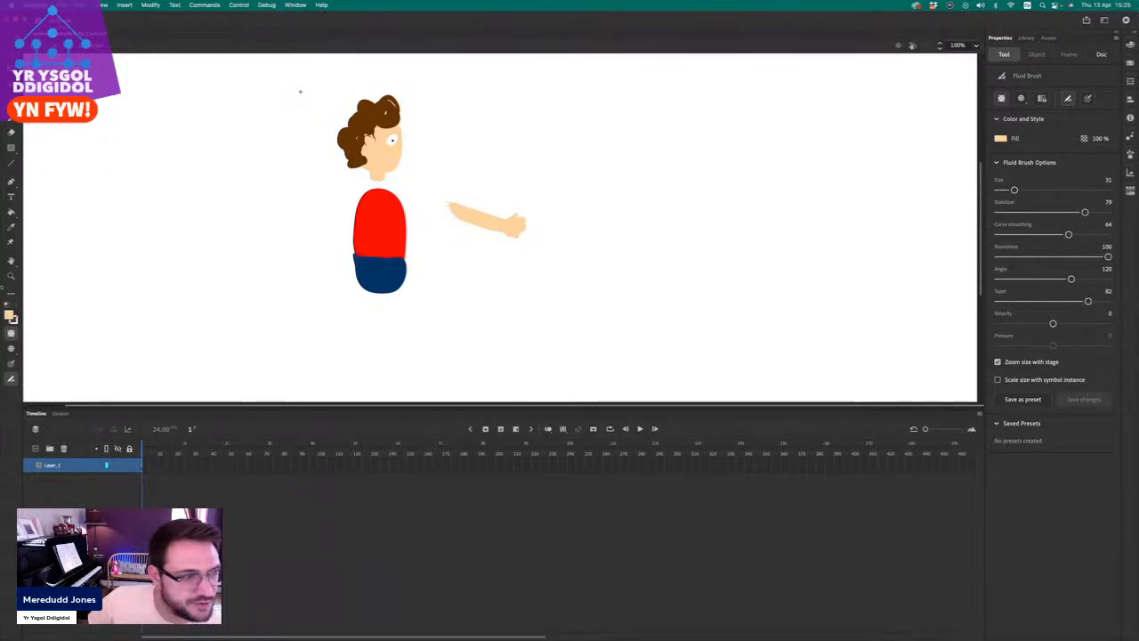
Set the fill to yellow #FFFF00 and paint a short sleeve over the shoulder end of the front arm.
left_click(11, 315)
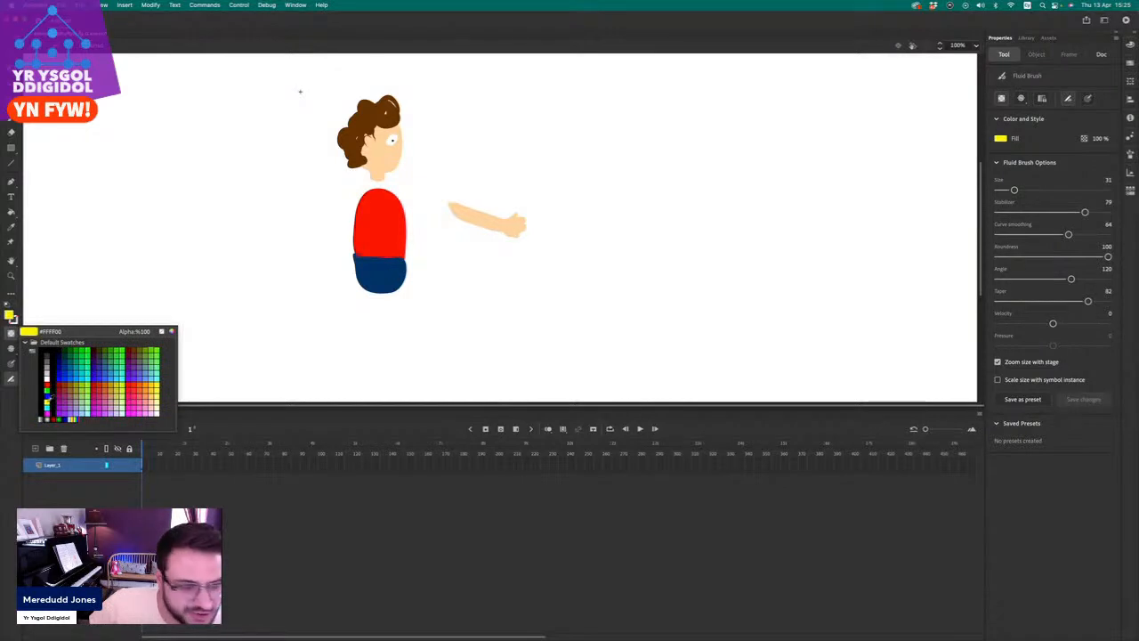
left_click(48, 397)
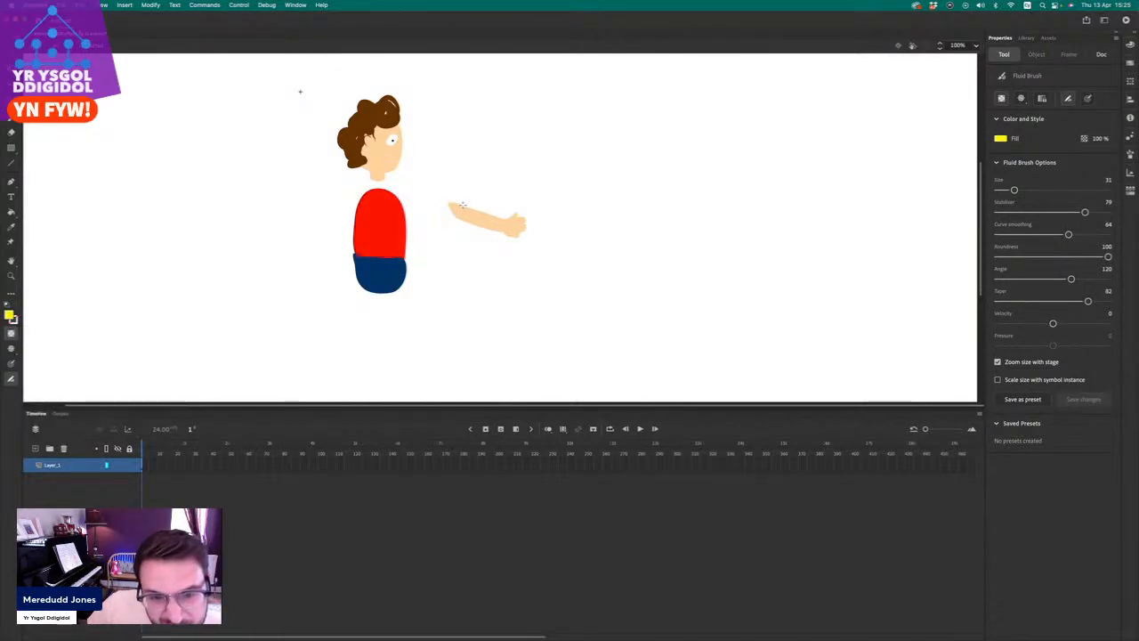
mouse_move(454, 221)
left_mouse_down()
mouse_move(445, 199)
mouse_move(463, 203)
mouse_move(454, 217)
left_mouse_up()
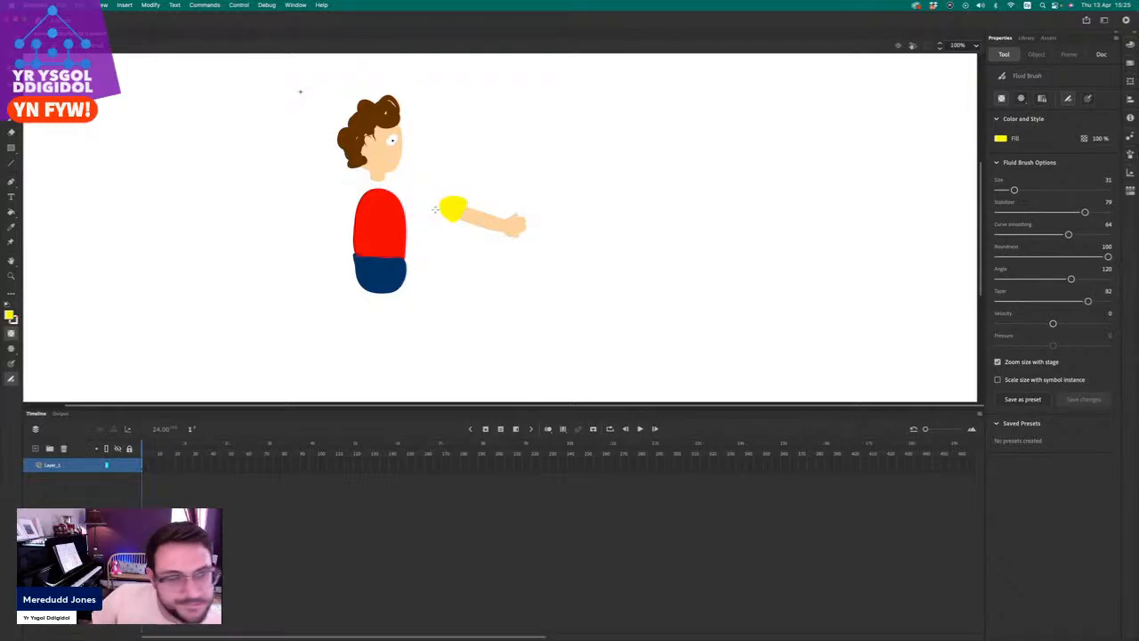
Select the sleeve, arm and hand together and convert them to a graphic symbol named CymeriadBrFlaen.
key("v")
left_click_drag(415, 184, 589, 285)
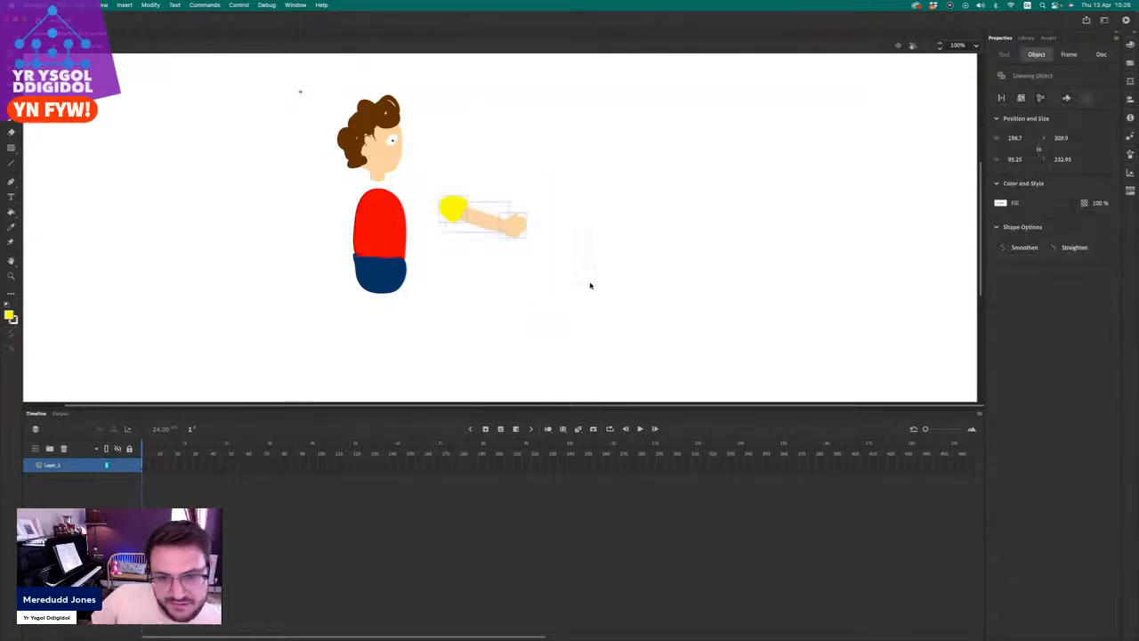
left_click(151, 5)
left_click(185, 36)
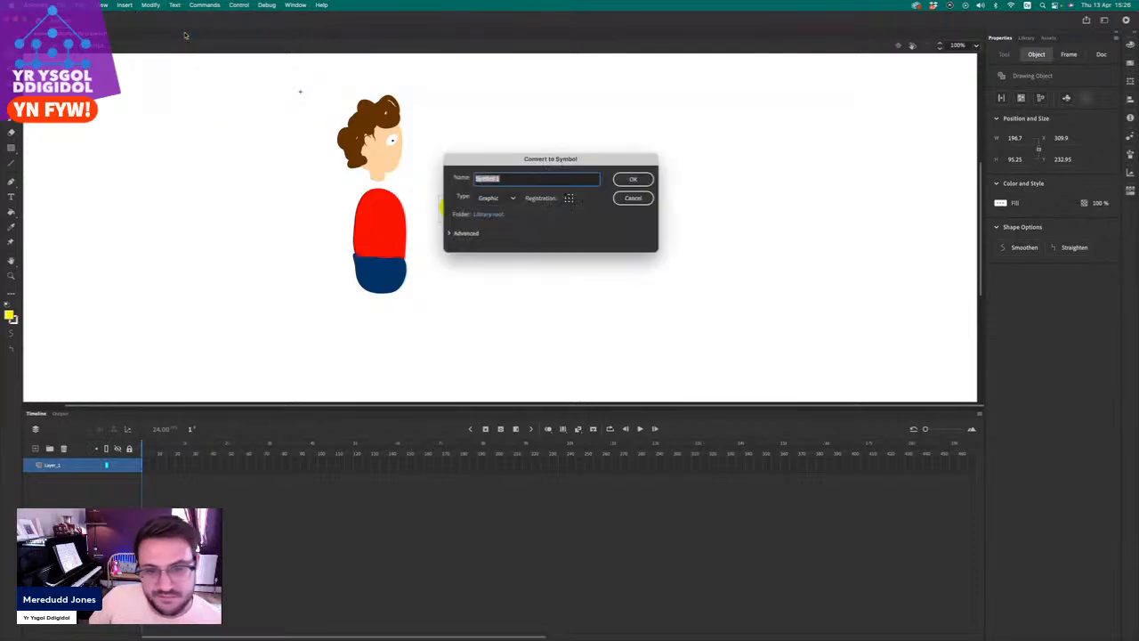
type("CymeriadArFlaen")
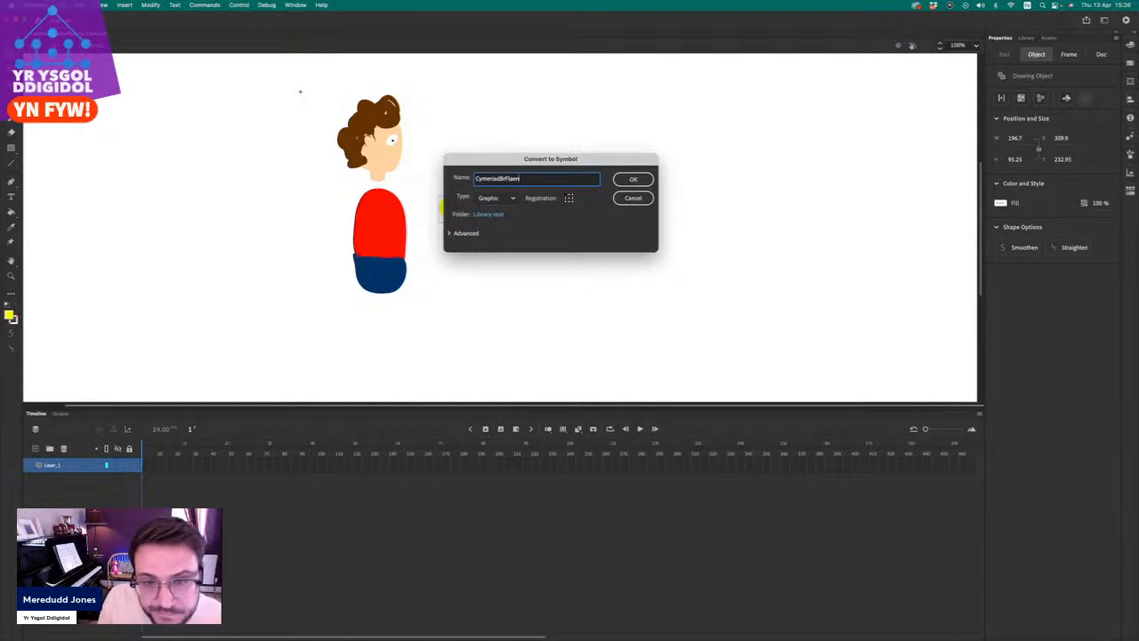
key("Return")
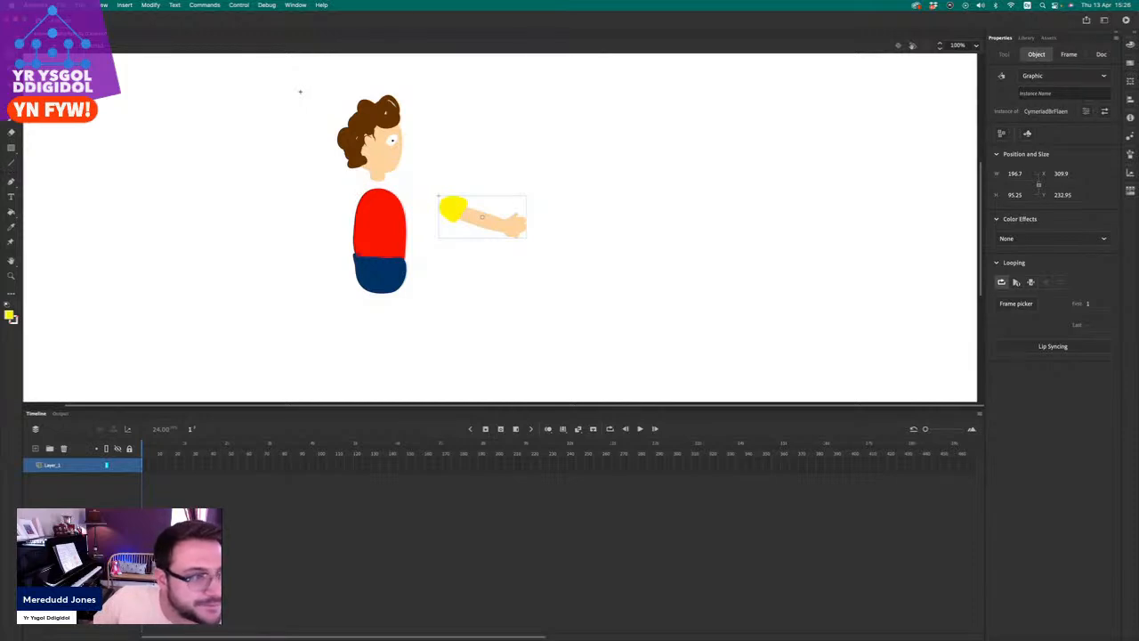
Set the Fluid Brush size to 45, undo the stray yellow strokes, and deselect the front arm.
key("b")
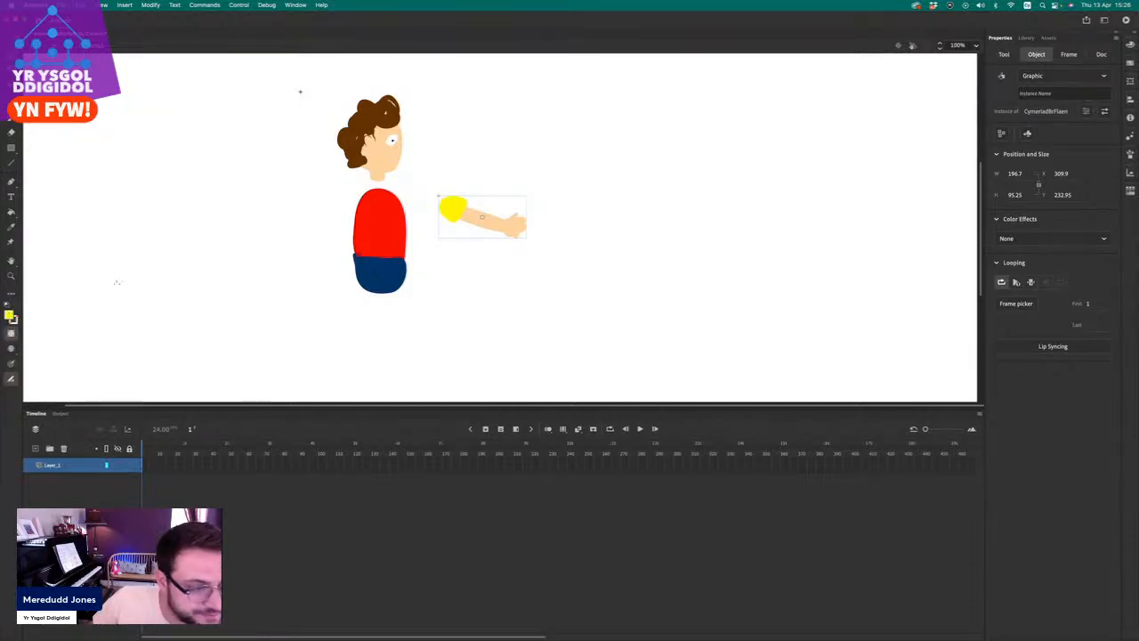
left_click(376, 161)
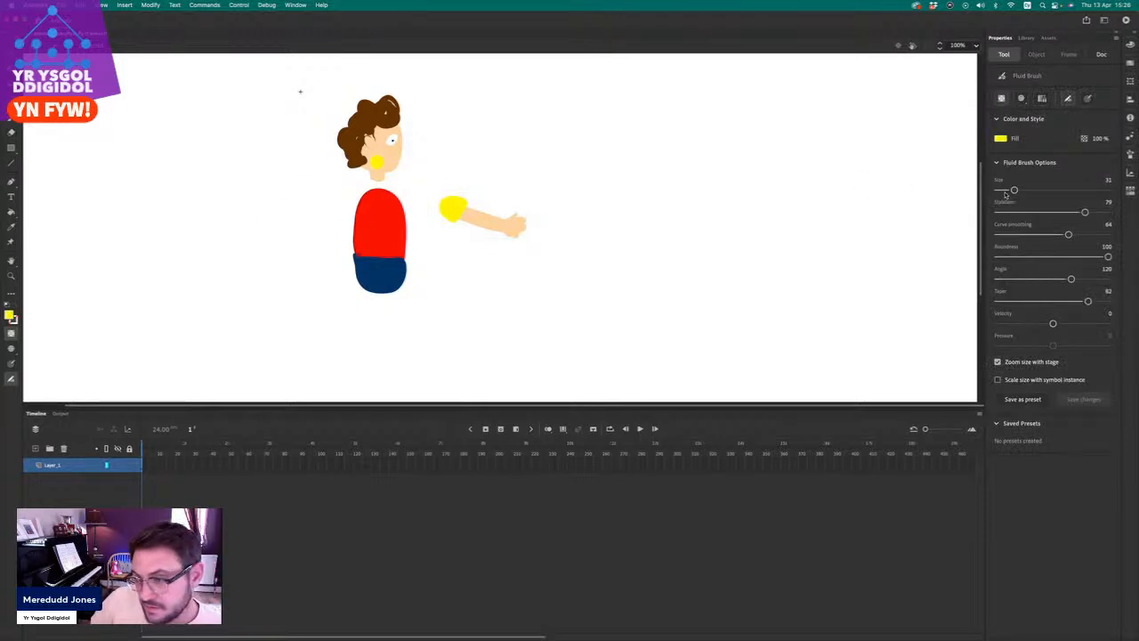
left_click_drag(1014, 191, 1021, 190)
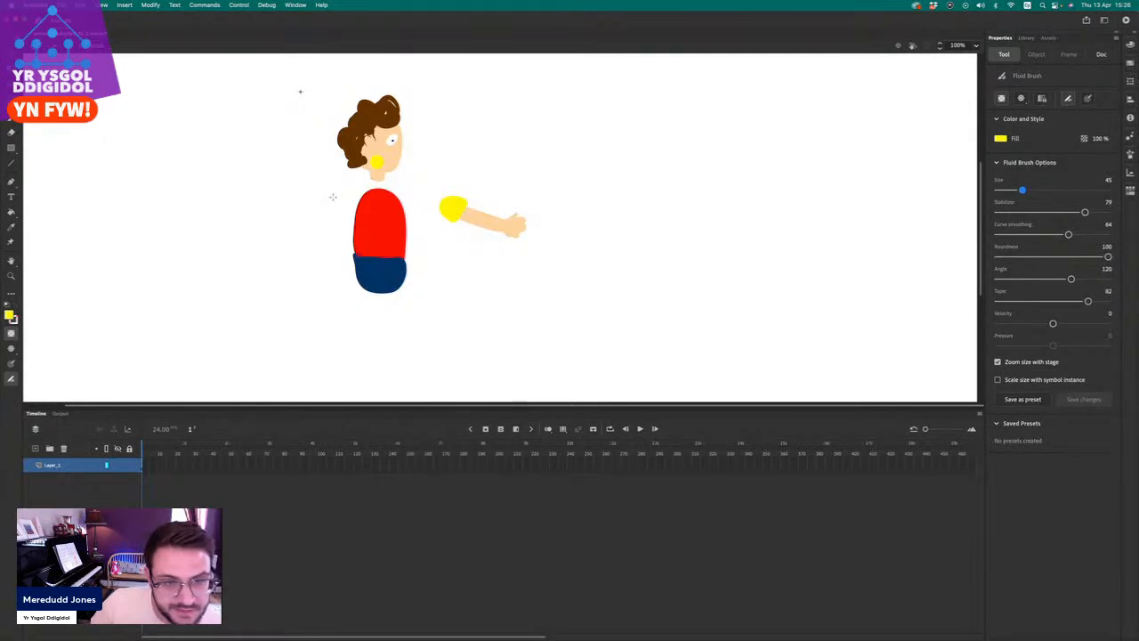
left_click_drag(334, 197, 294, 210)
key("super+z")
key("super+z")
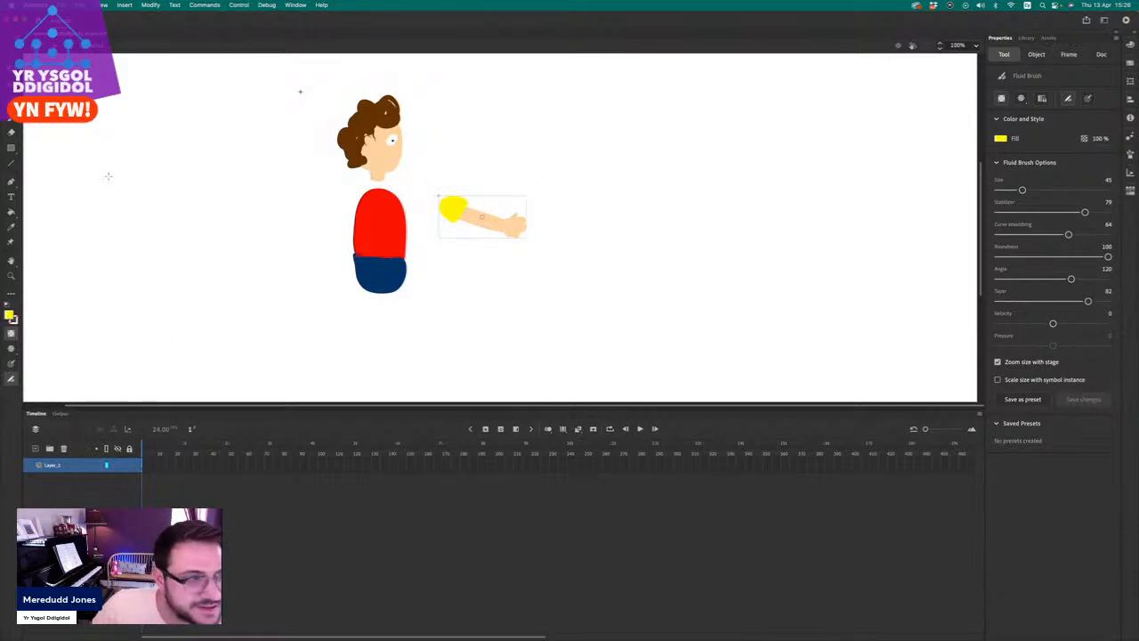
key("v")
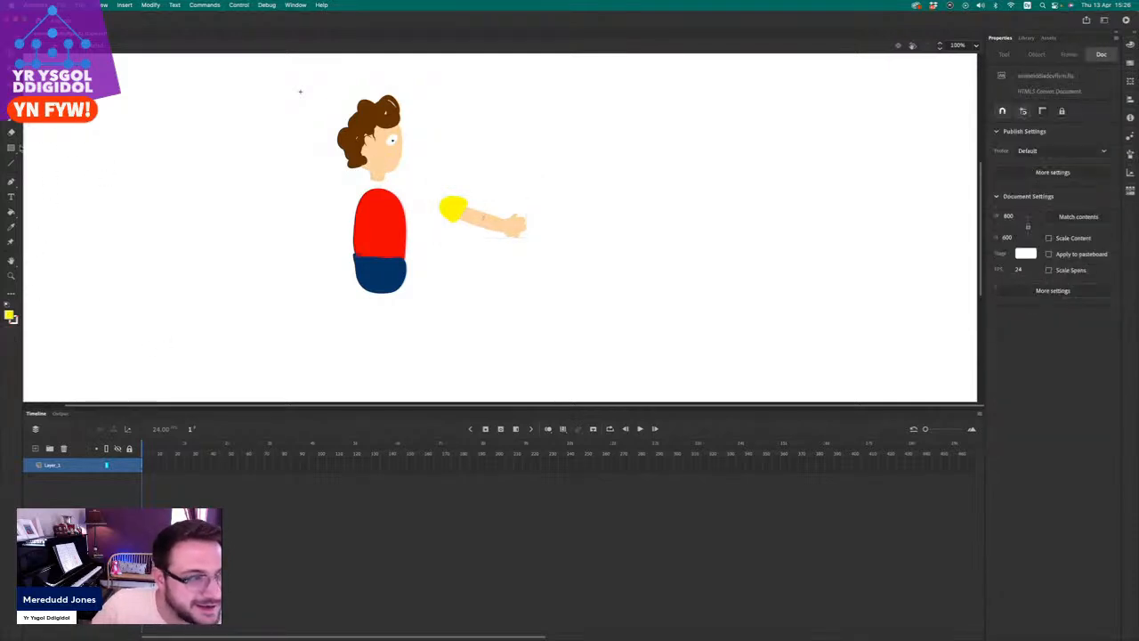
Sample the face's skin tone and paint the back arm behind the torso, about 187 × 57 overall, adding the hand at brush size 17.
key("b")
left_click(11, 316)
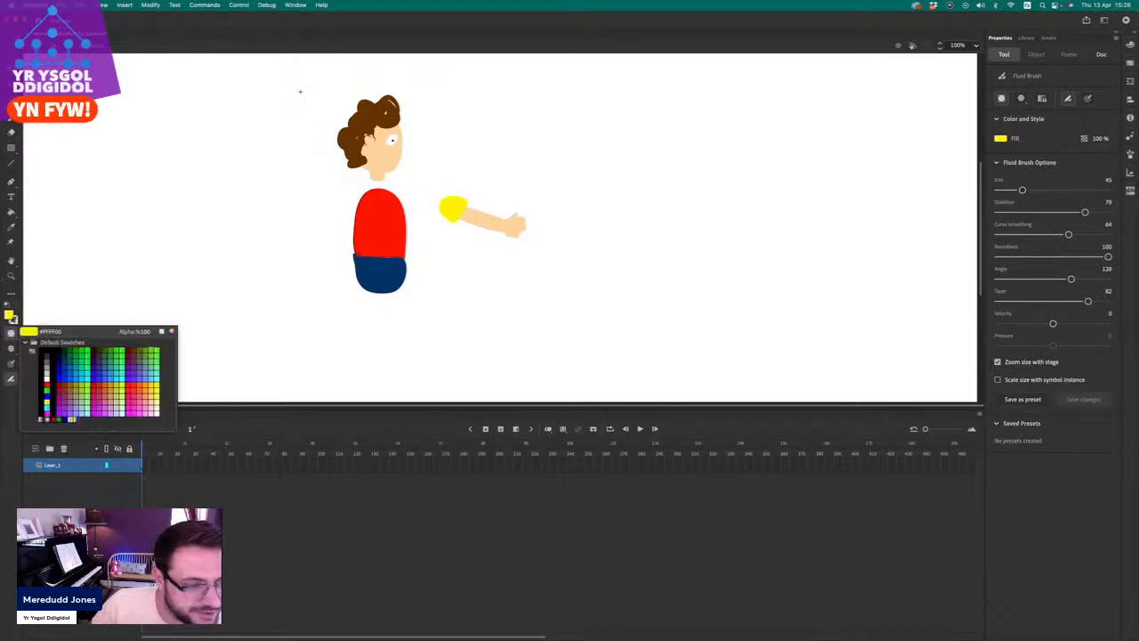
left_click(377, 147)
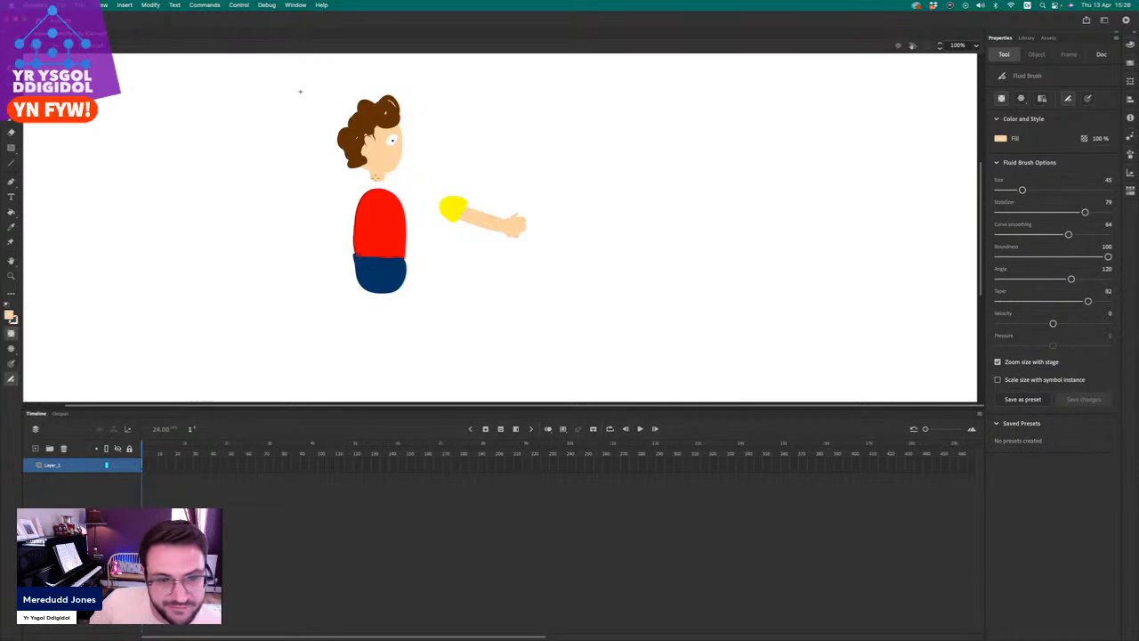
left_click_drag(331, 196, 283, 212)
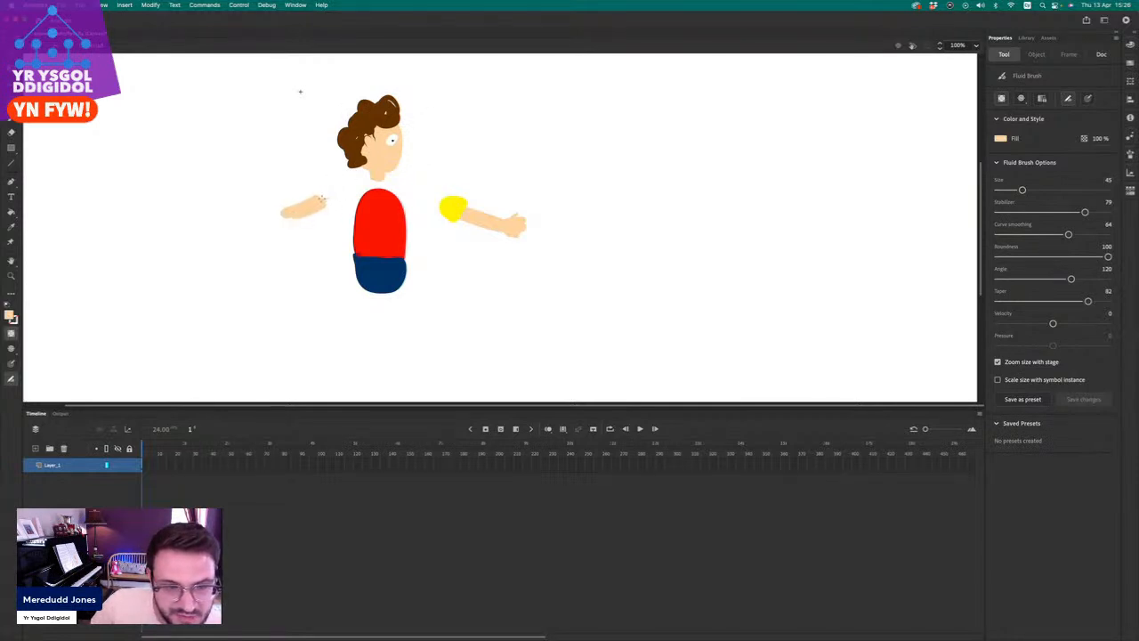
key("ctrl+z")
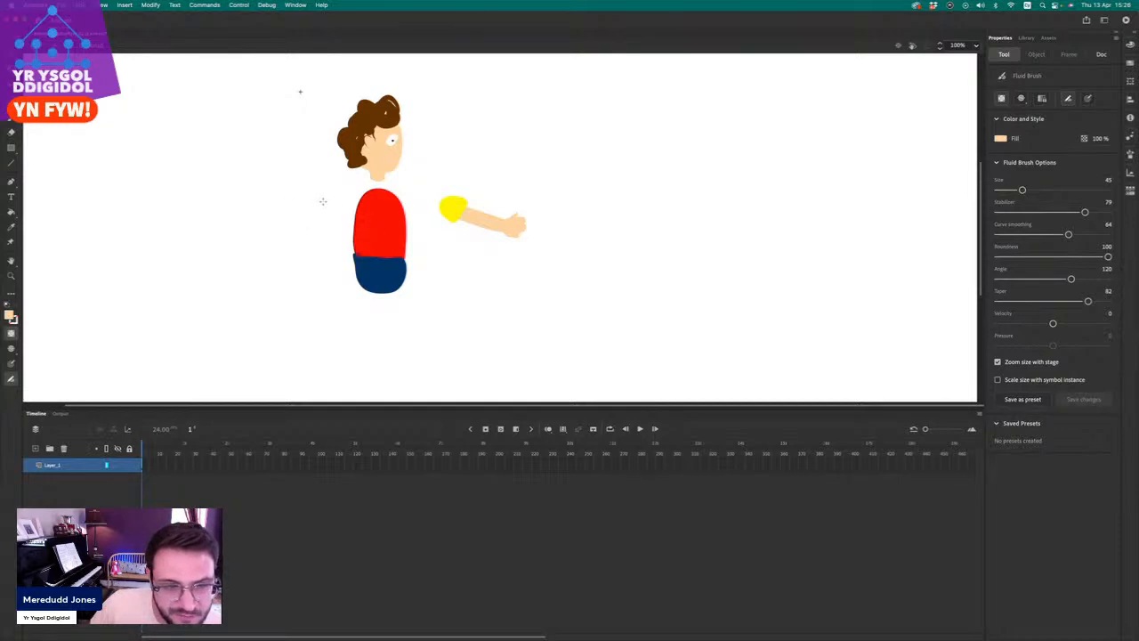
mouse_move(322, 200)
left_mouse_down()
mouse_move(276, 208)
mouse_move(328, 201)
left_mouse_up()
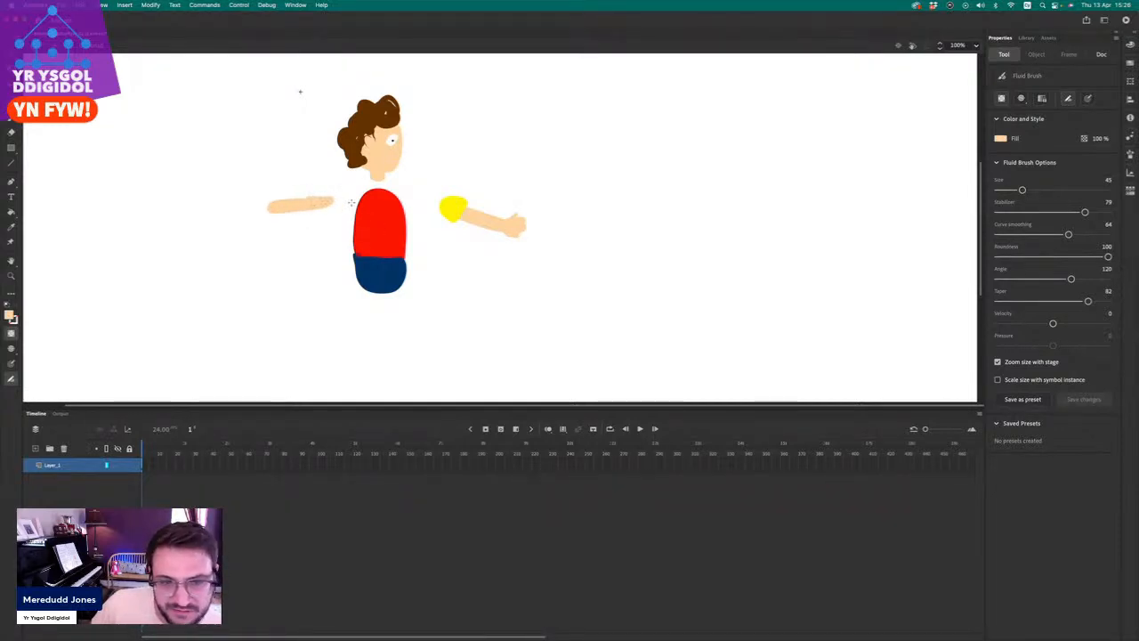
left_click(1007, 190)
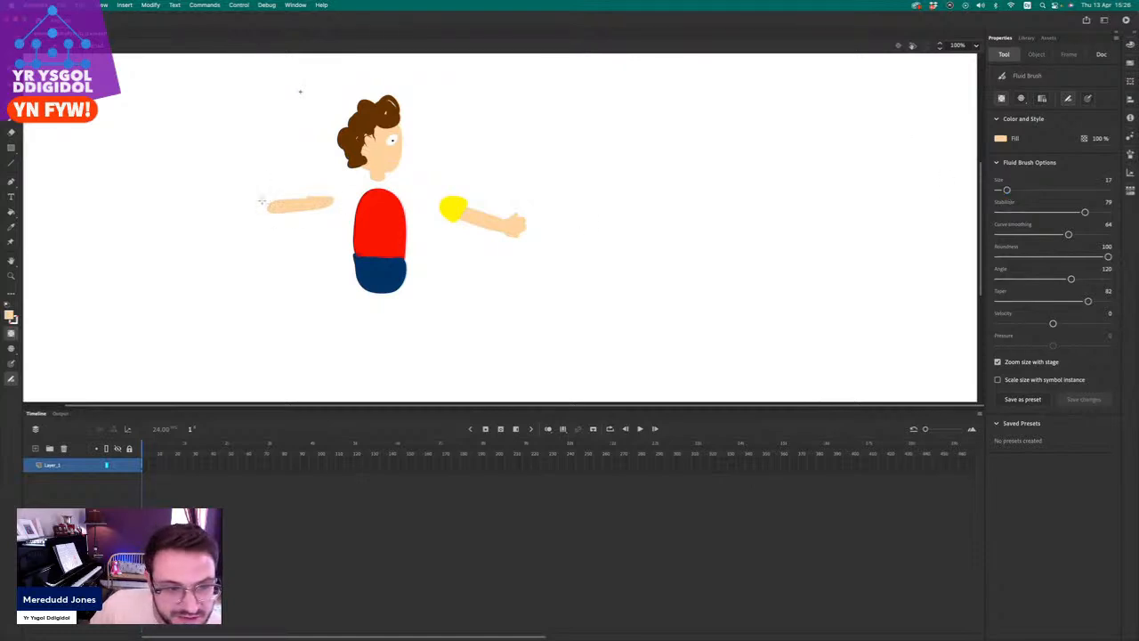
left_click_drag(250, 200, 276, 204)
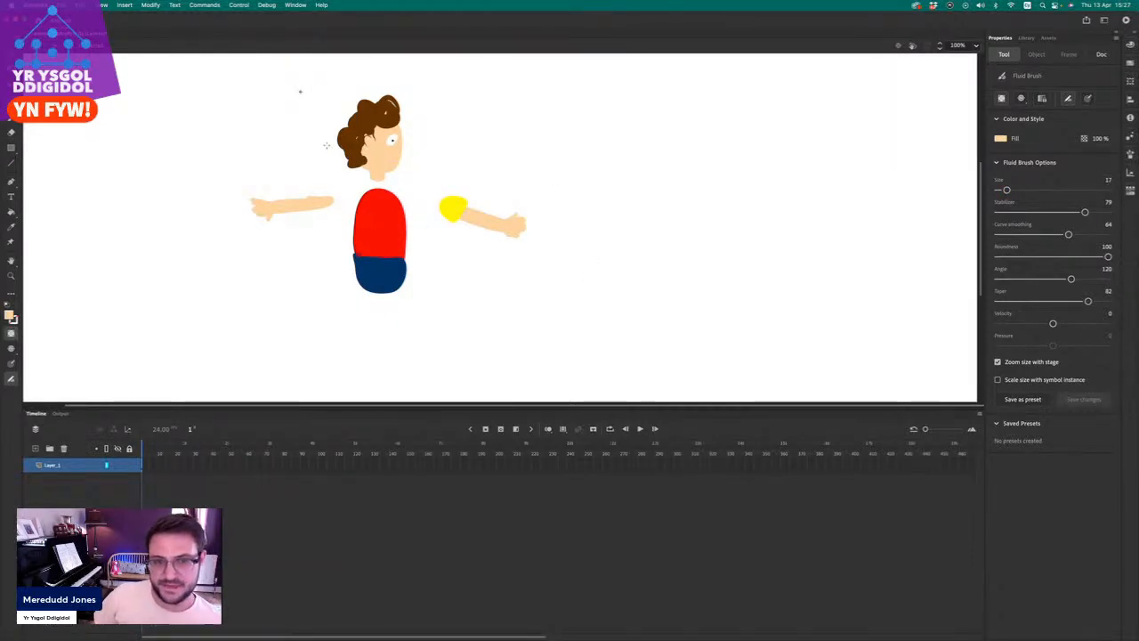
Convert the back arm and hand together to a graphic symbol named CymeriadBrGefn and deselect it.
key("v")
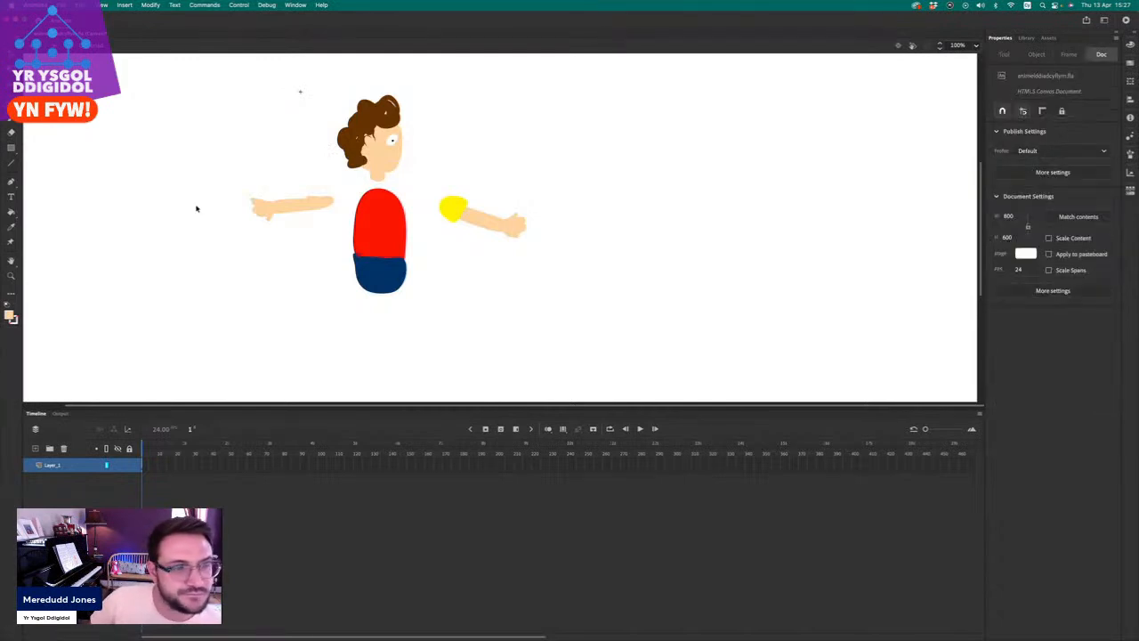
left_click_drag(214, 181, 352, 255)
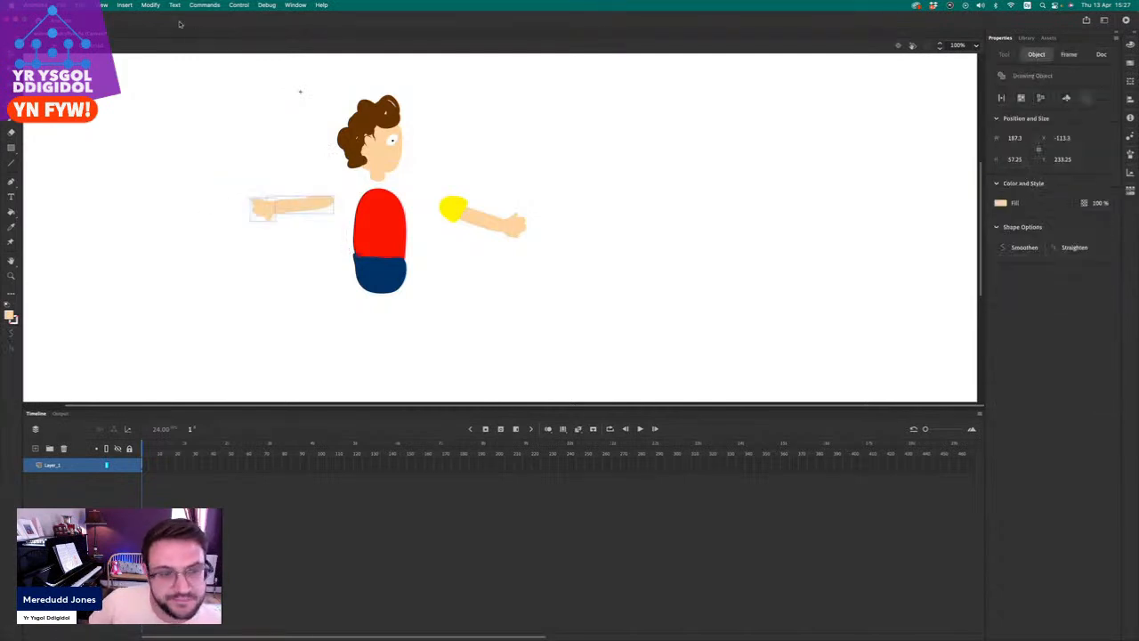
left_click(150, 4)
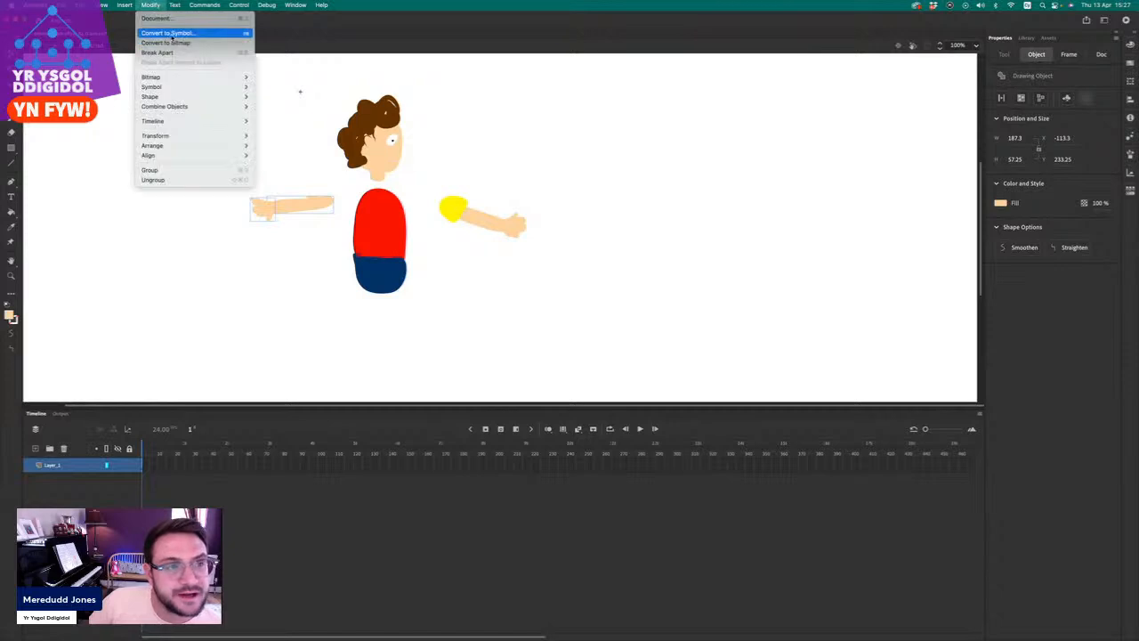
left_click(172, 38)
type("C")
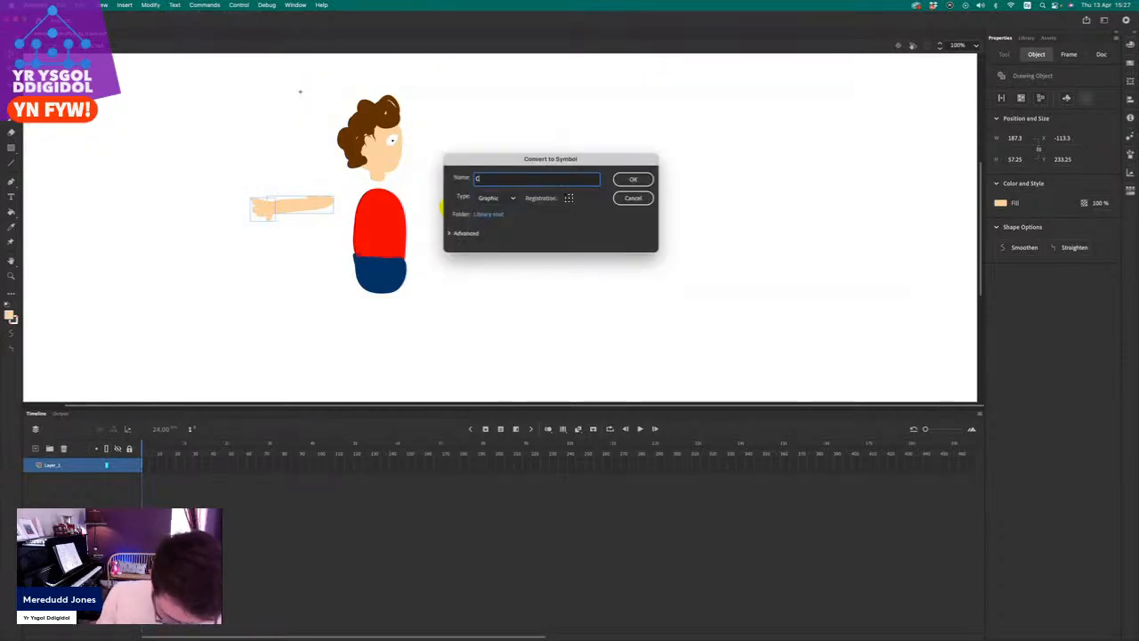
type("ymeriadBraich")
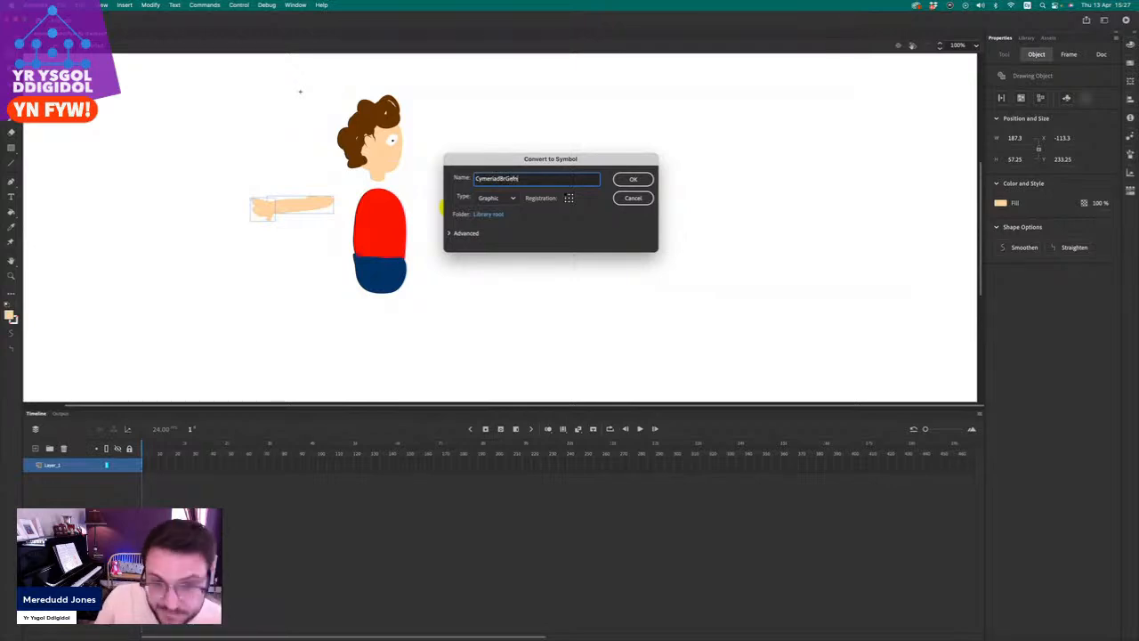
type("Gefn")
key("Return")
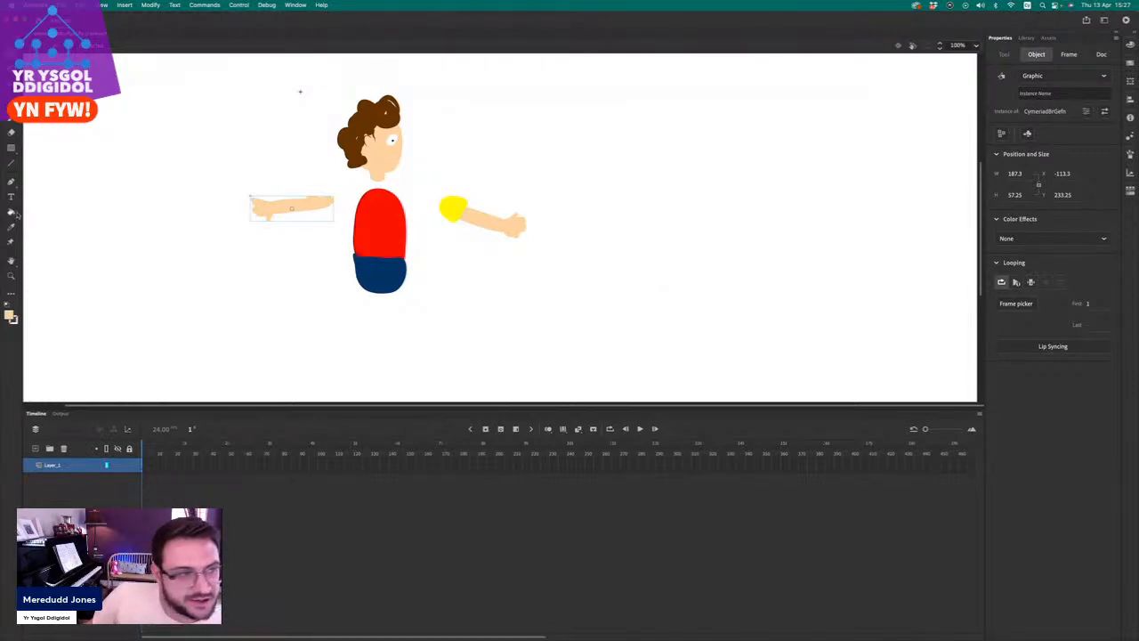
left_click(300, 91)
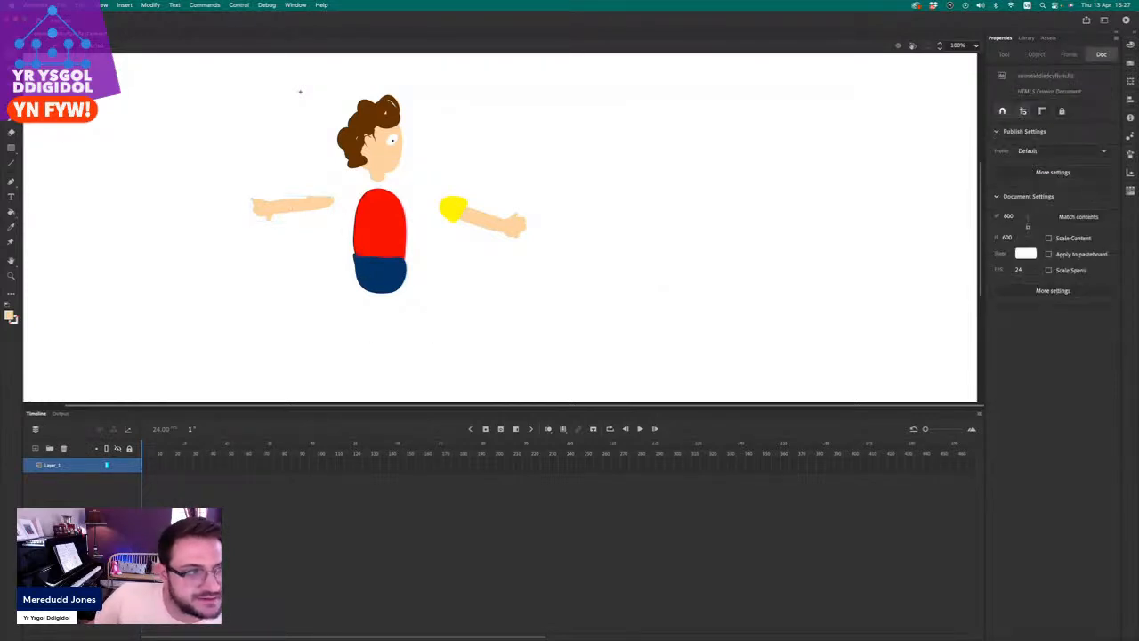
Sample the trousers' dark blue as fill and paint a front and a back leg in stride with the Fluid Brush at size 35.
left_click(12, 185)
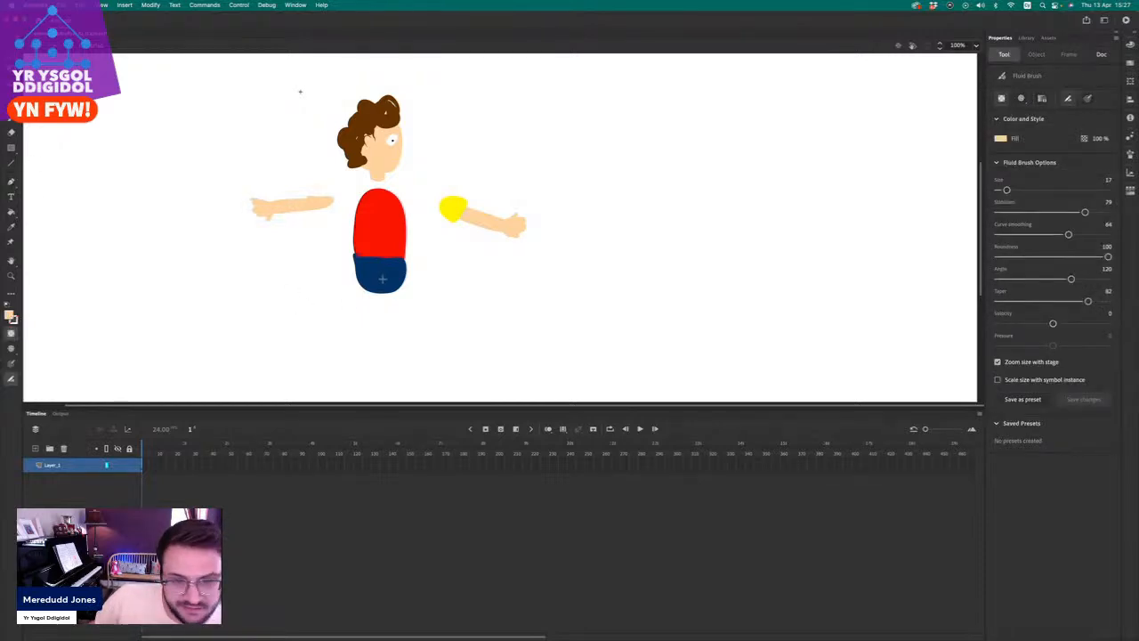
left_click(10, 318)
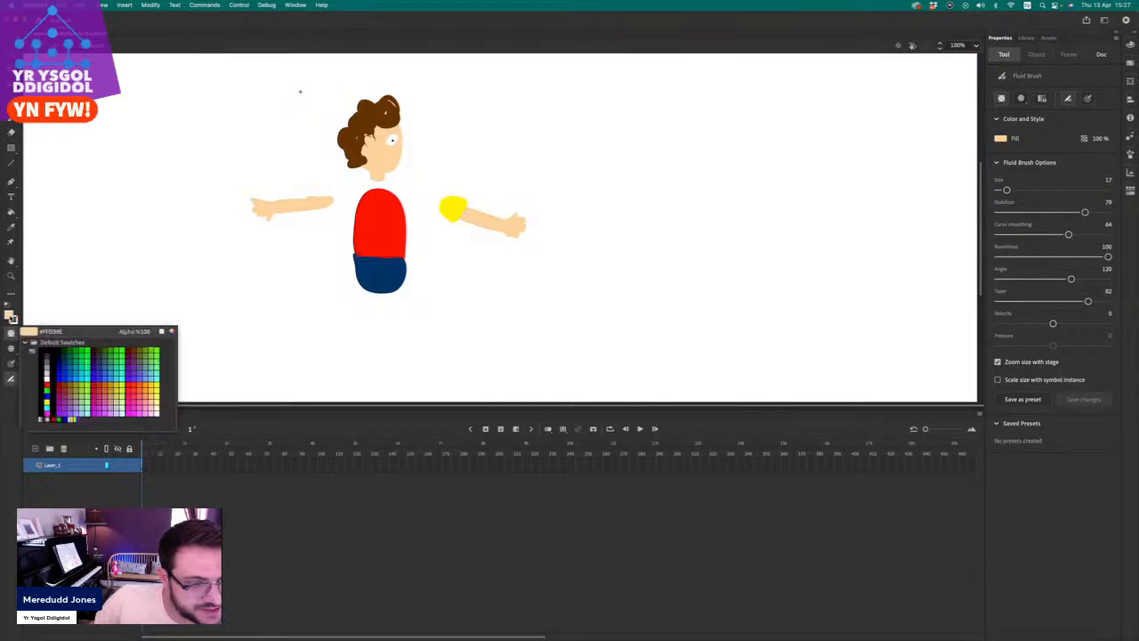
left_click(382, 281)
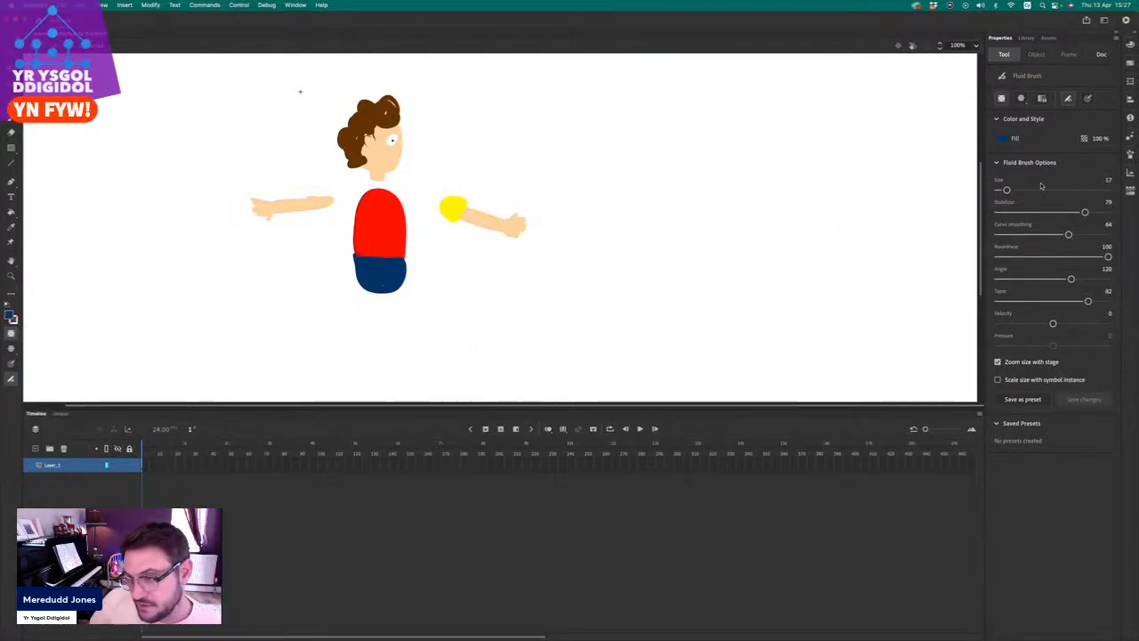
left_click_drag(1007, 189, 1016, 189)
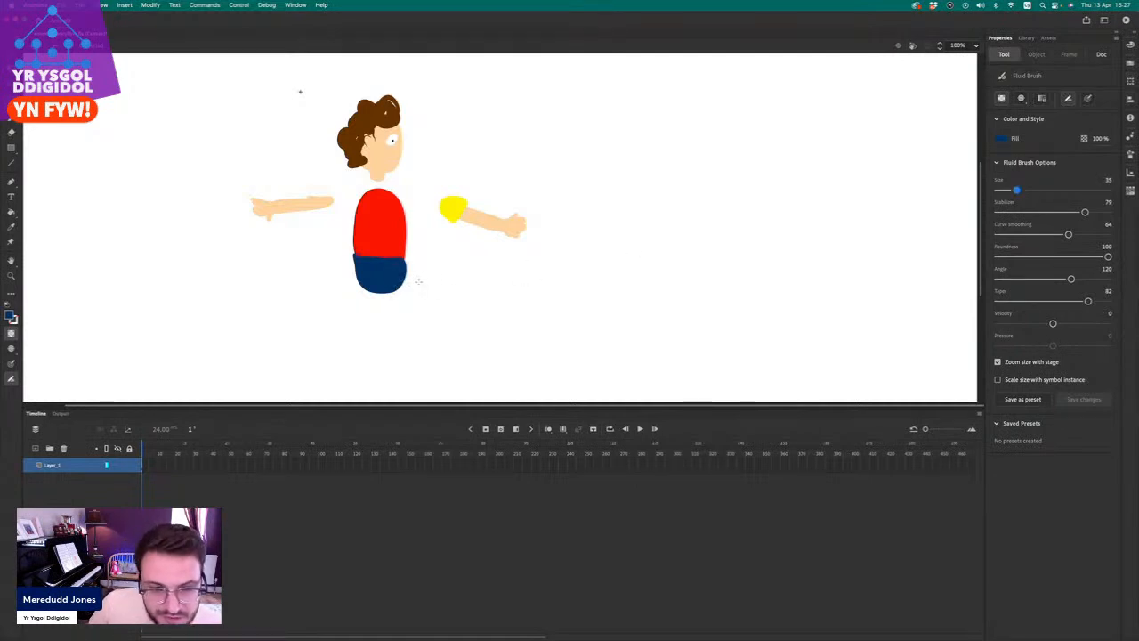
mouse_move(414, 288)
left_mouse_down()
mouse_move(465, 342)
mouse_move(416, 292)
mouse_move(452, 327)
mouse_move(402, 296)
mouse_move(476, 347)
mouse_move(428, 318)
mouse_move(469, 342)
left_mouse_up()
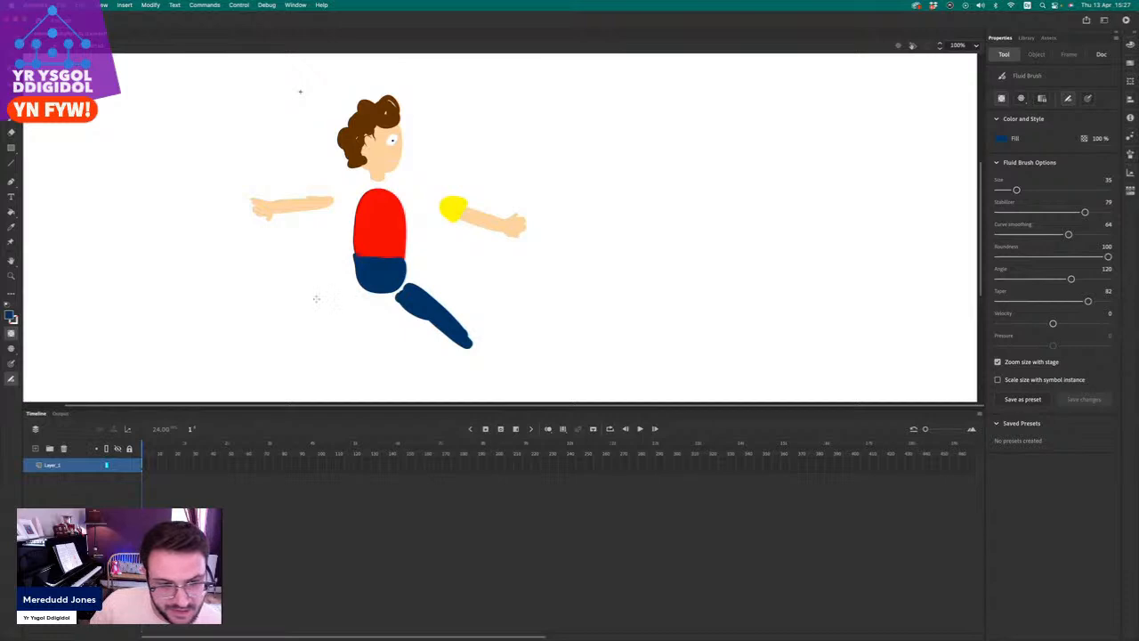
mouse_move(325, 293)
left_mouse_down()
mouse_move(285, 326)
mouse_move(329, 292)
mouse_move(298, 317)
mouse_move(320, 287)
mouse_move(309, 292)
mouse_move(257, 340)
mouse_move(286, 329)
mouse_move(293, 316)
mouse_move(251, 338)
mouse_move(287, 323)
left_mouse_up()
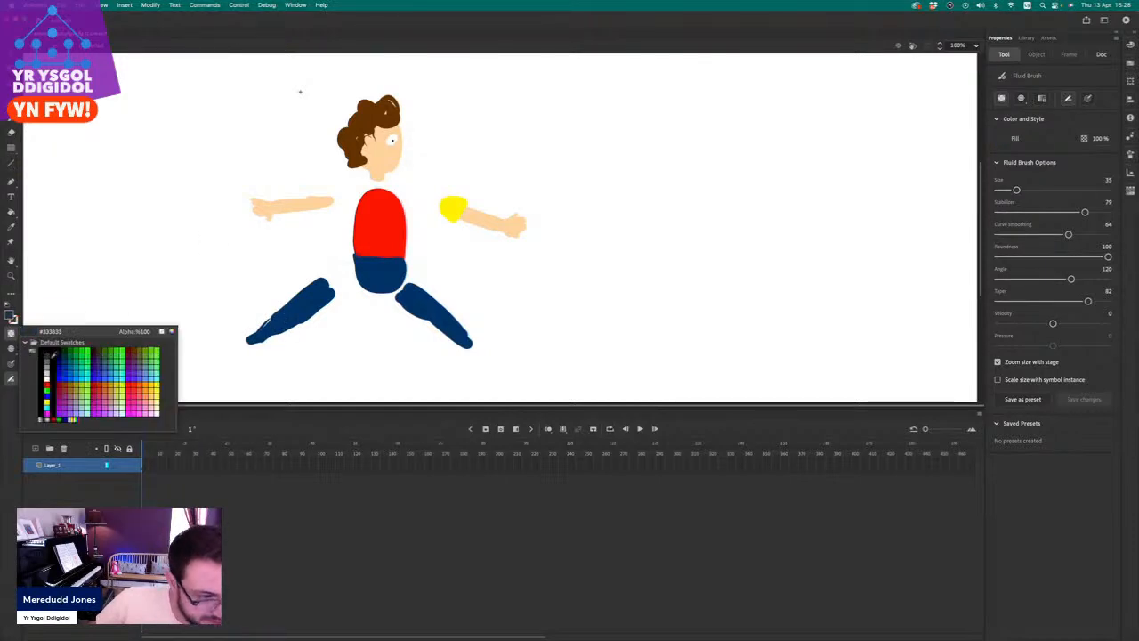
Set the fill to dark grey #333333 and paint a shoe on the end of each leg.
left_click(47, 355)
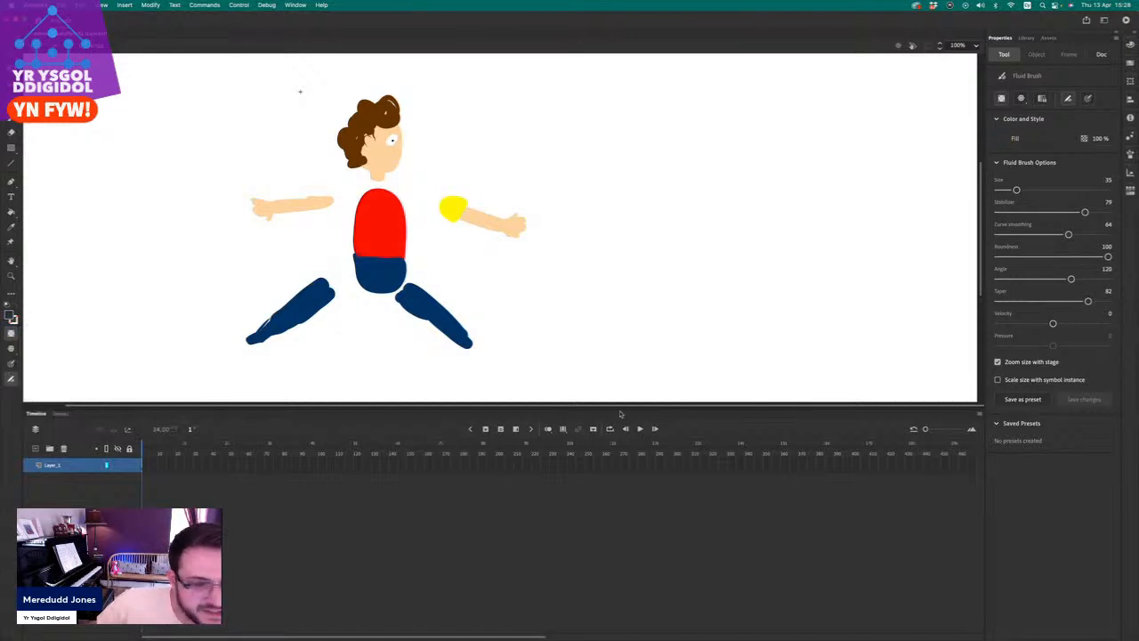
left_click_drag(463, 349, 500, 335)
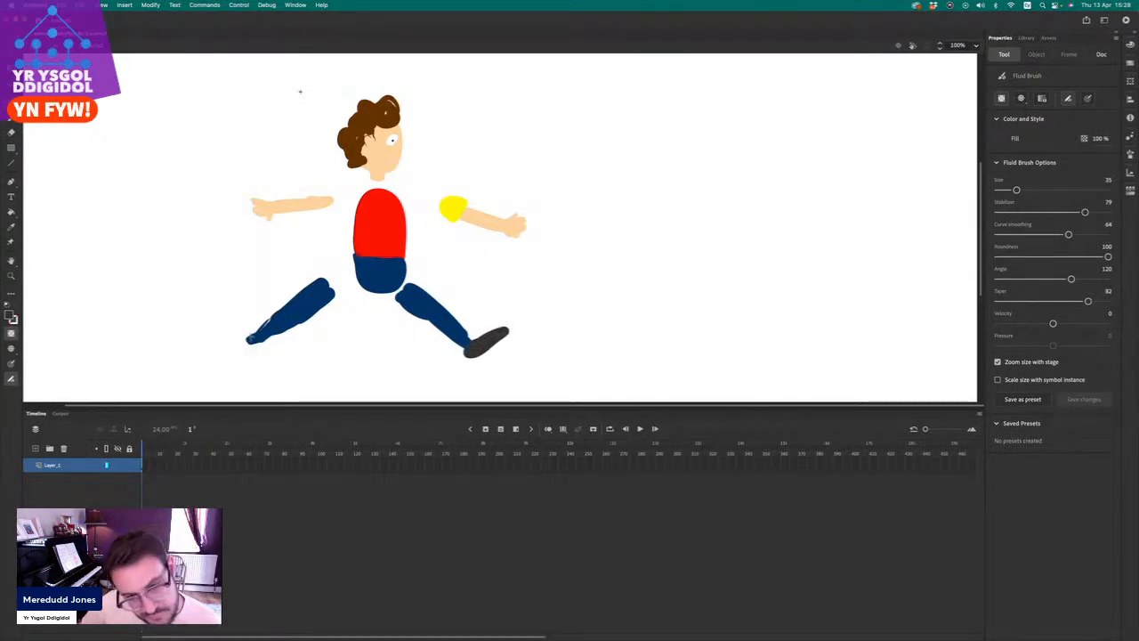
mouse_move(267, 354)
left_mouse_down()
mouse_move(242, 340)
mouse_move(267, 356)
left_mouse_up()
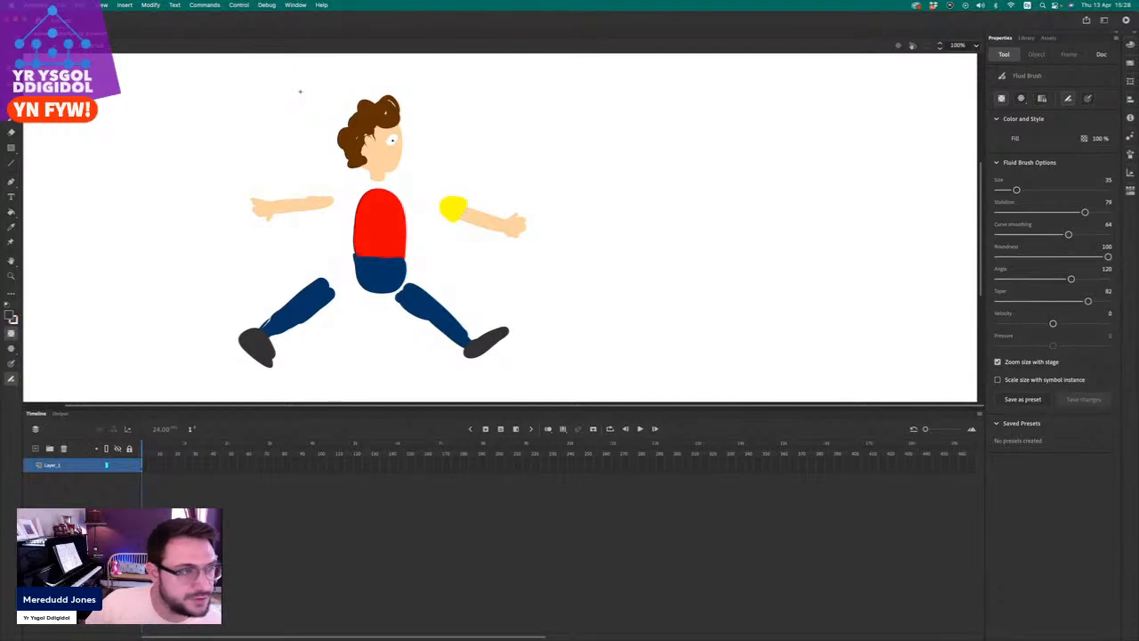
Move the torso clear of the legs, and convert the front leg and its shoe to a graphic symbol named CymeriadCoesFlaen.
key("v")
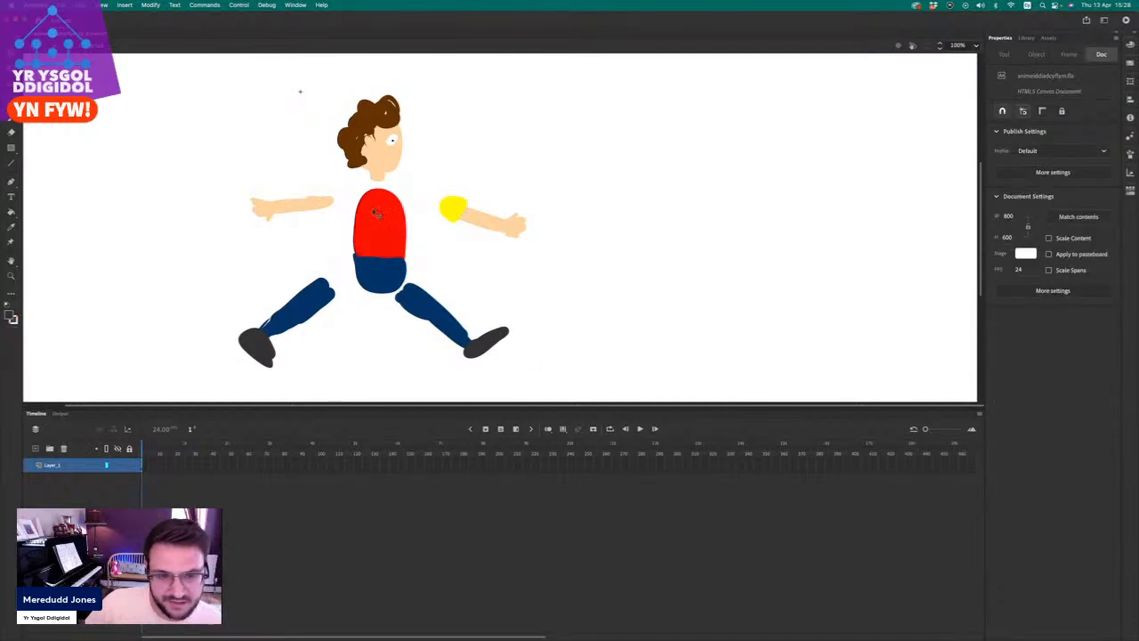
left_click_drag(387, 216, 155, 184)
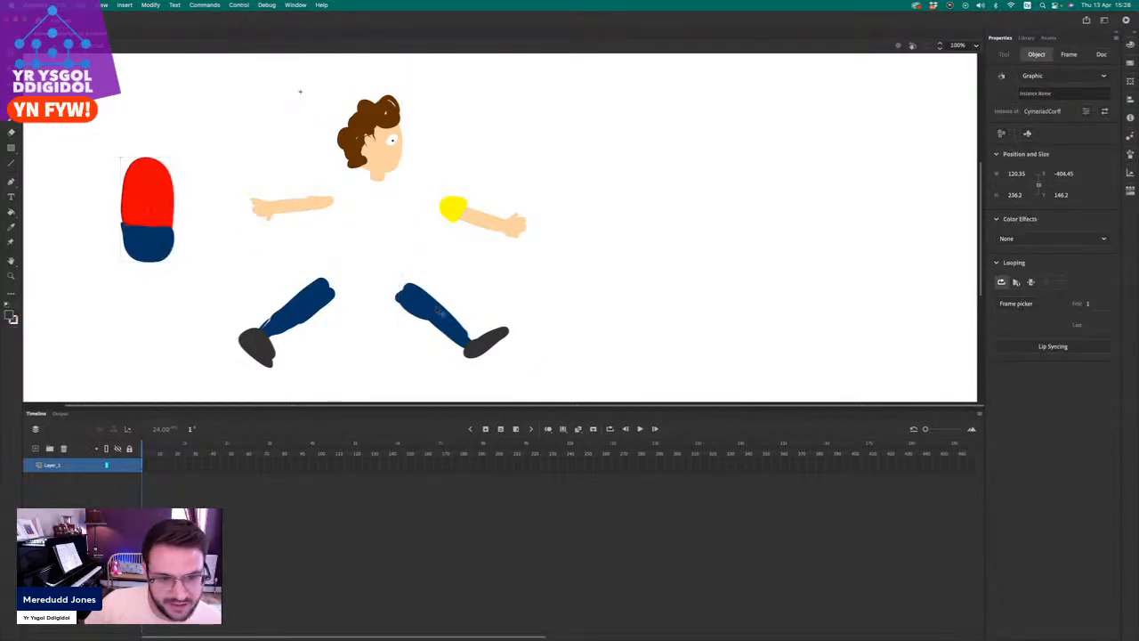
left_click_drag(388, 271, 574, 382)
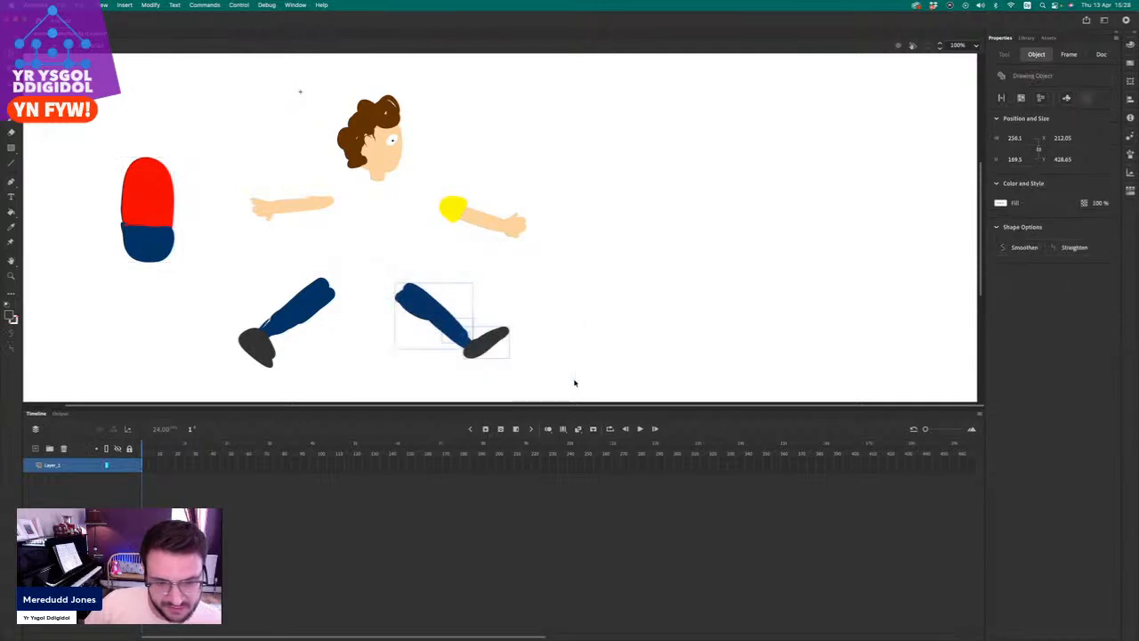
left_click(151, 6)
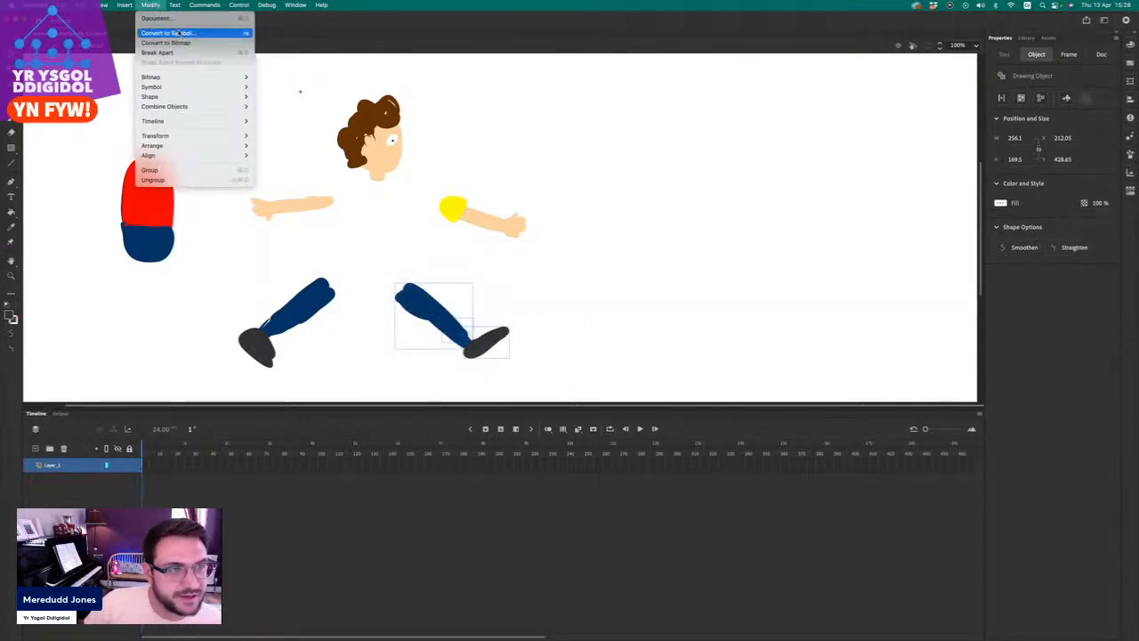
left_click(178, 33)
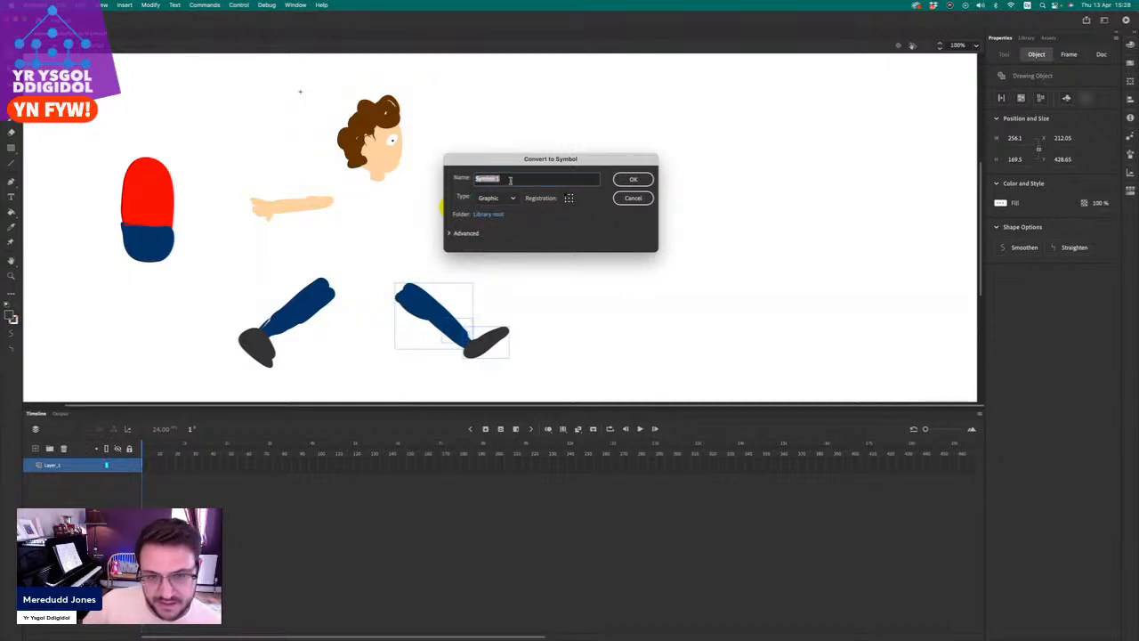
type("Cymer")
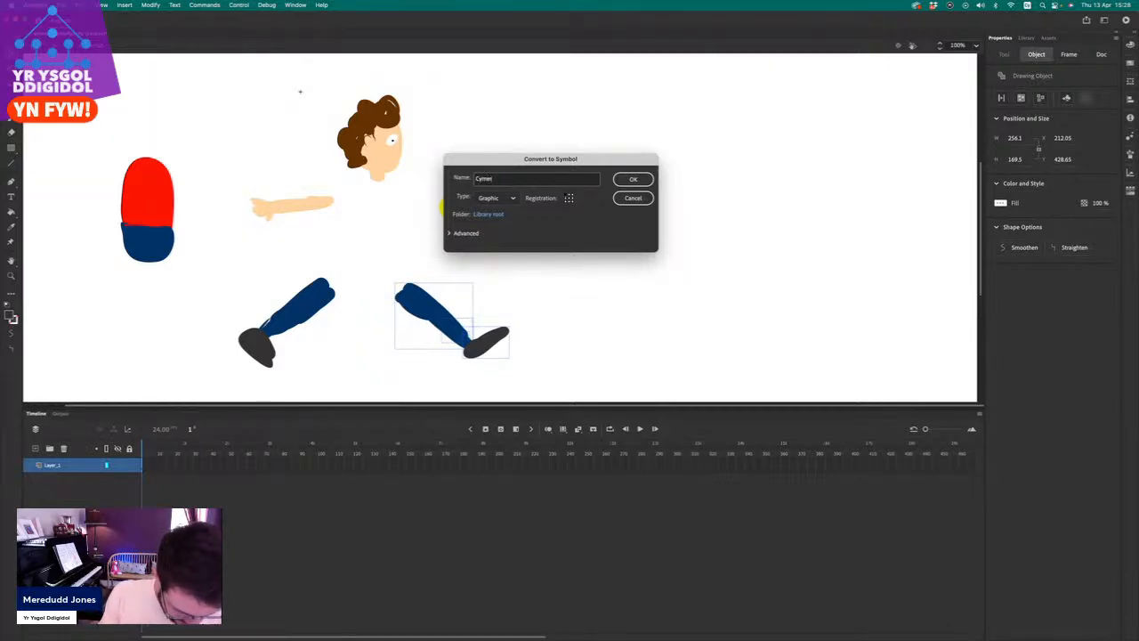
type("iadCoesFlaen")
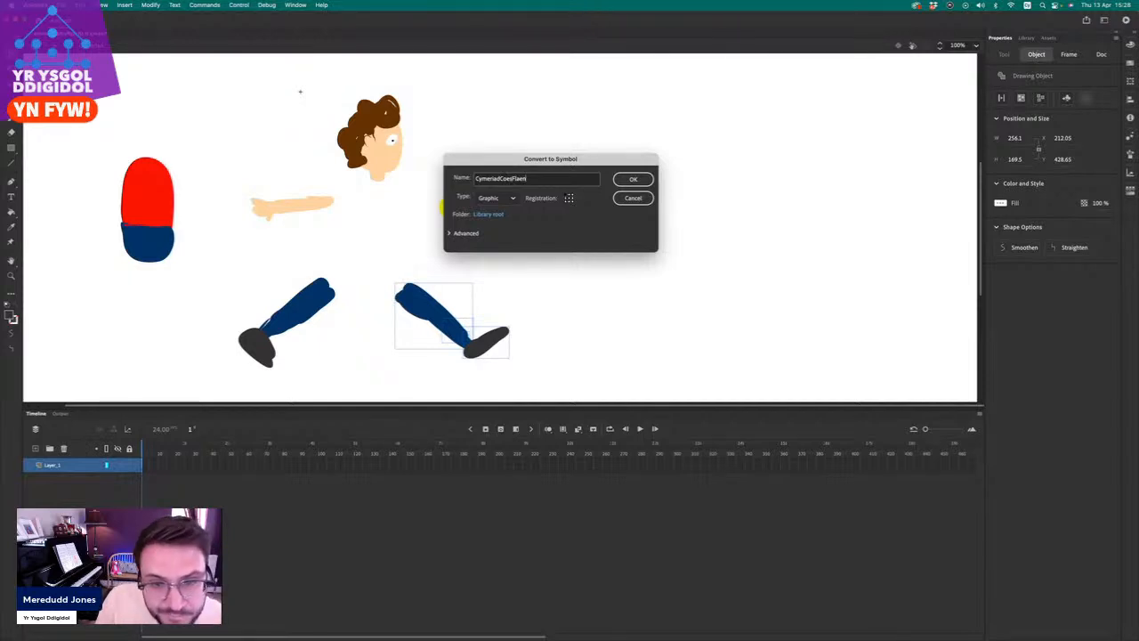
key("Return")
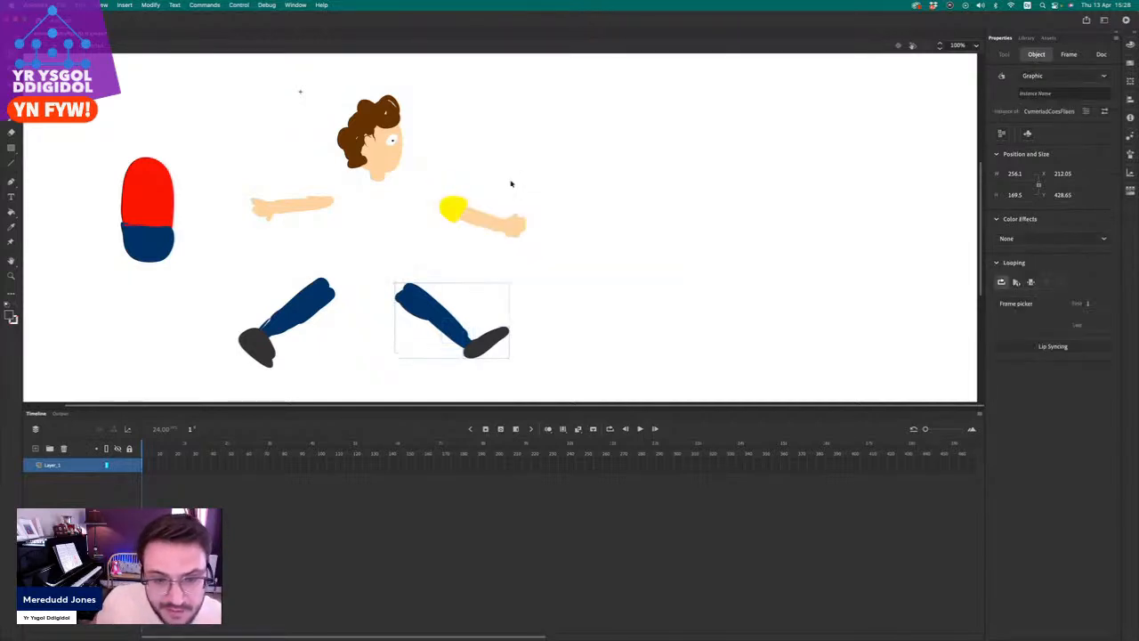
Convert the back leg and its shoe together to a graphic symbol named CymeriadCoesGefn.
left_click_drag(209, 265, 373, 394)
left_click(149, 5)
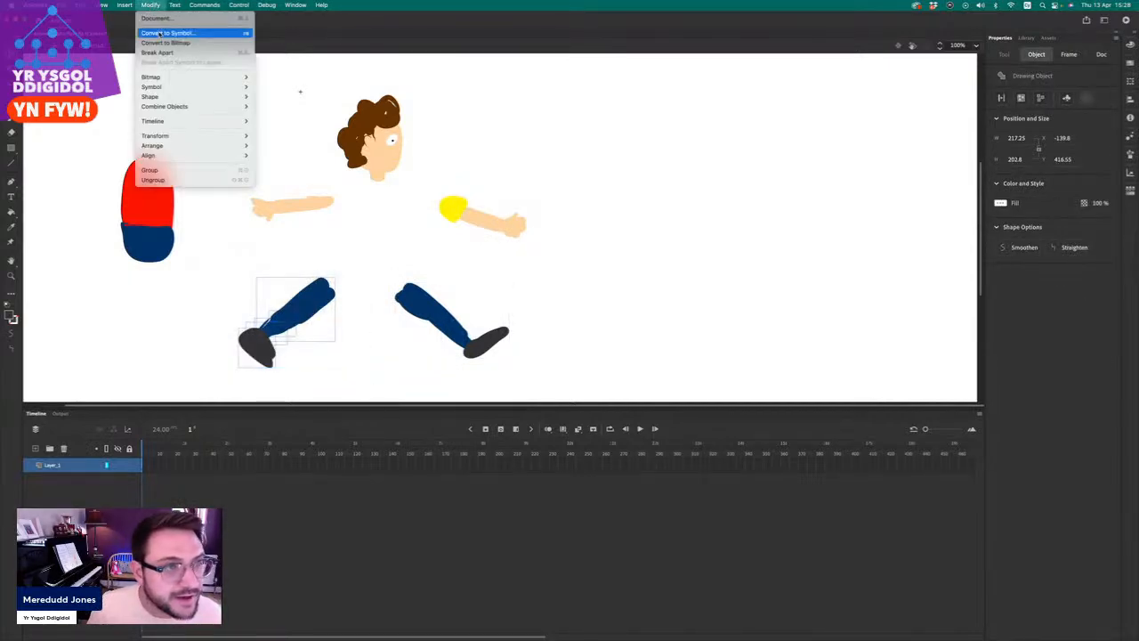
left_click(159, 34)
type("C")
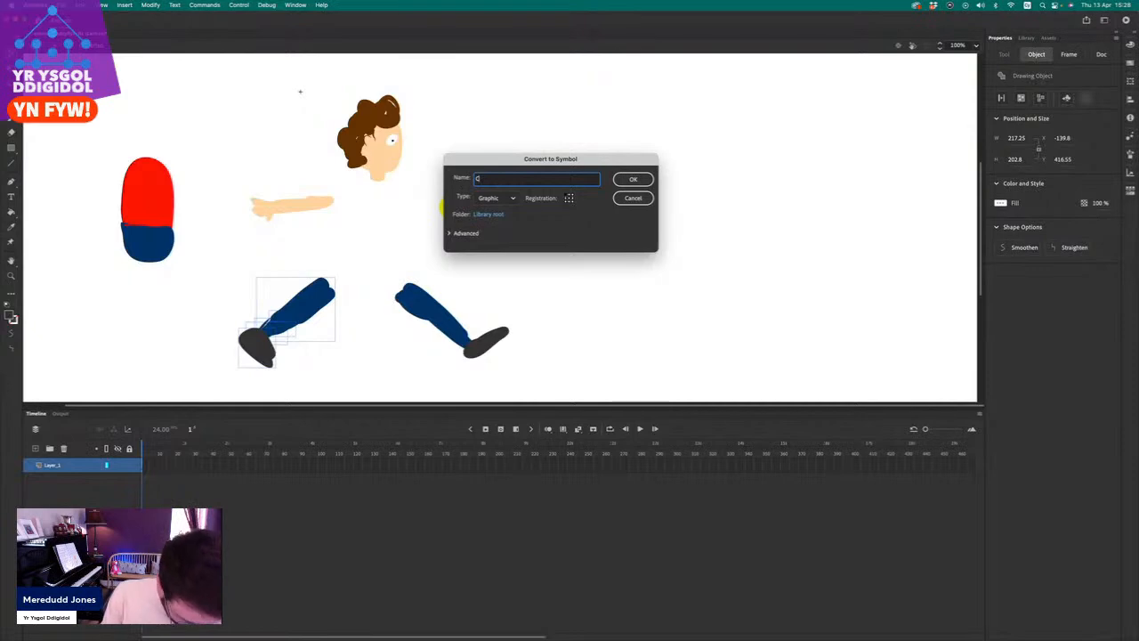
type("ymeriad Coes")
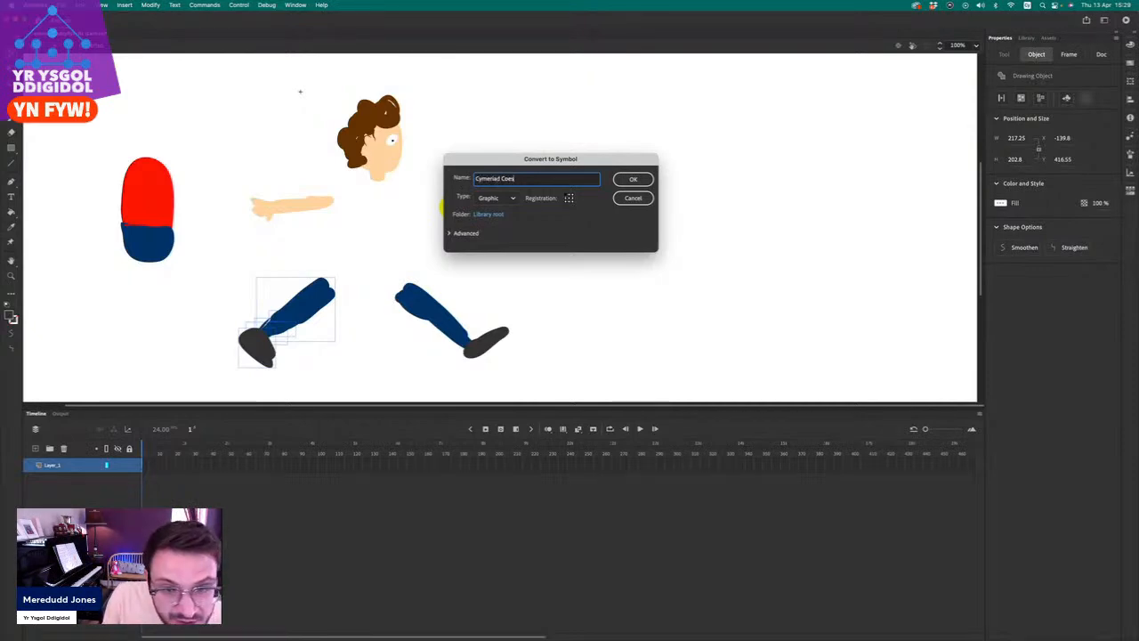
key("BackSpace")
key("BackSpace")
key("BackSpace")
key("BackSpace")
key("BackSpace")
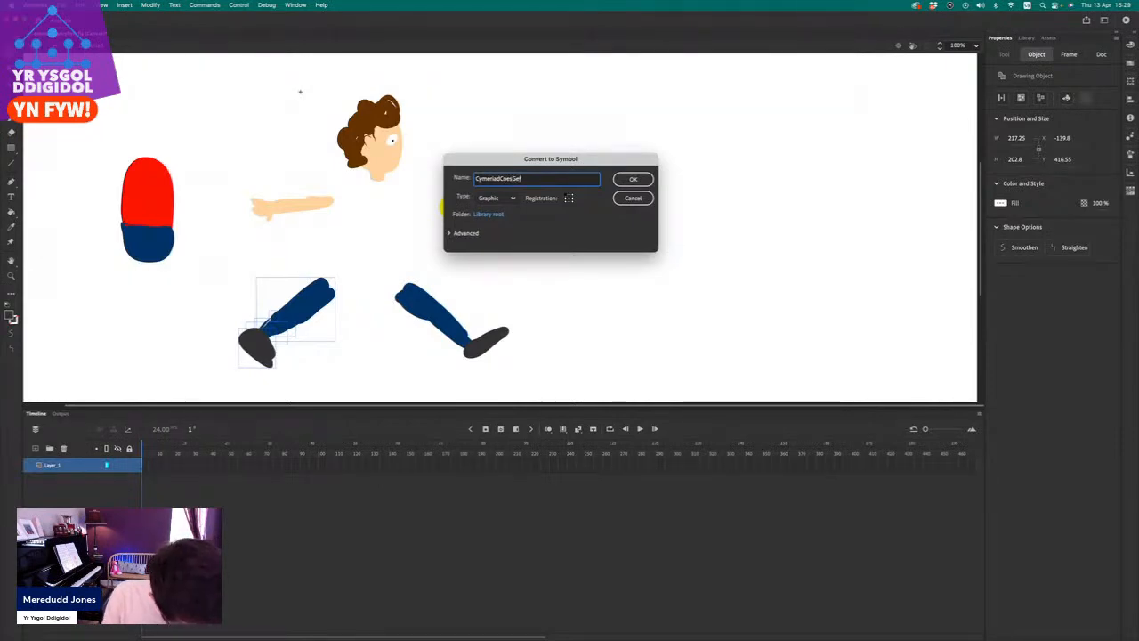
left_click(633, 179)
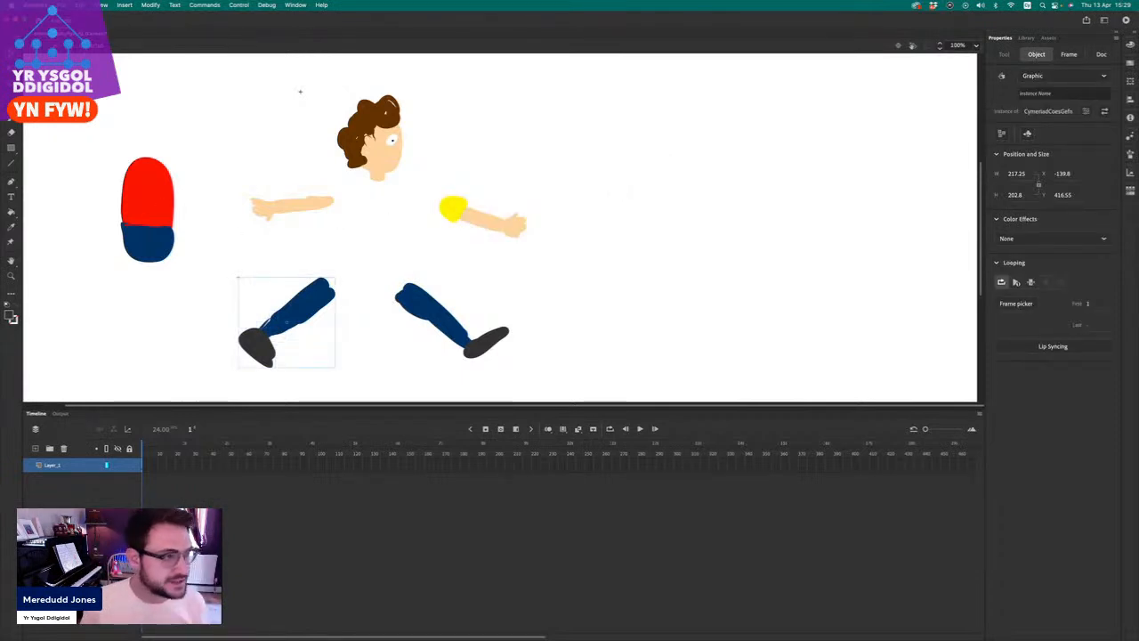
Move the torso back between the head, arms and legs, and leave the Cymeriad symbol for the main scene.
left_click(165, 214)
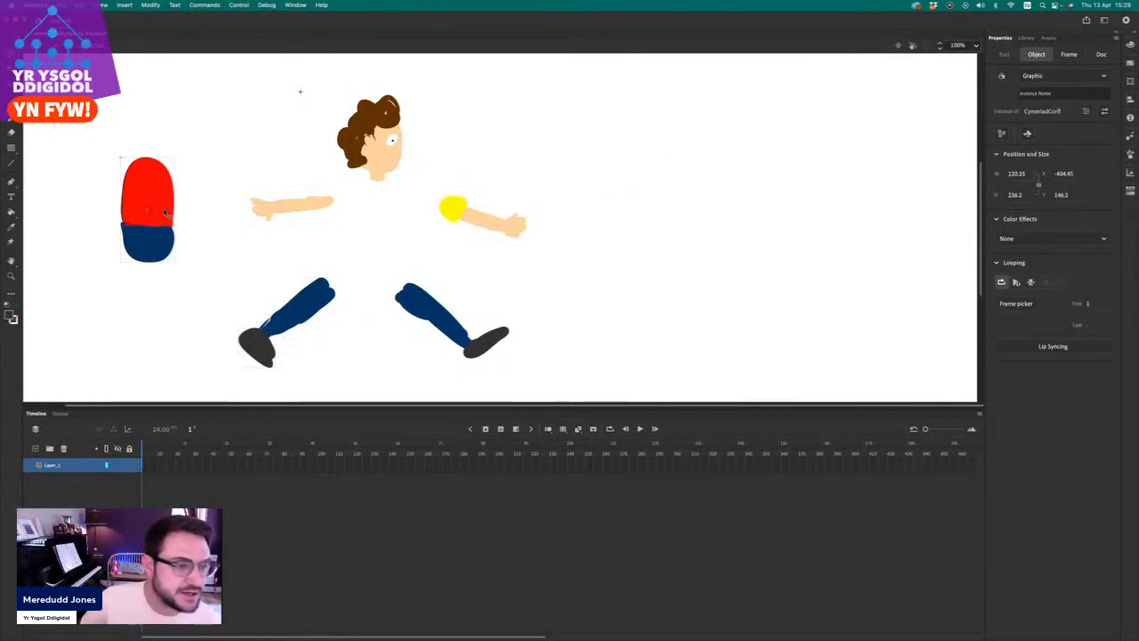
left_click_drag(157, 203, 393, 239)
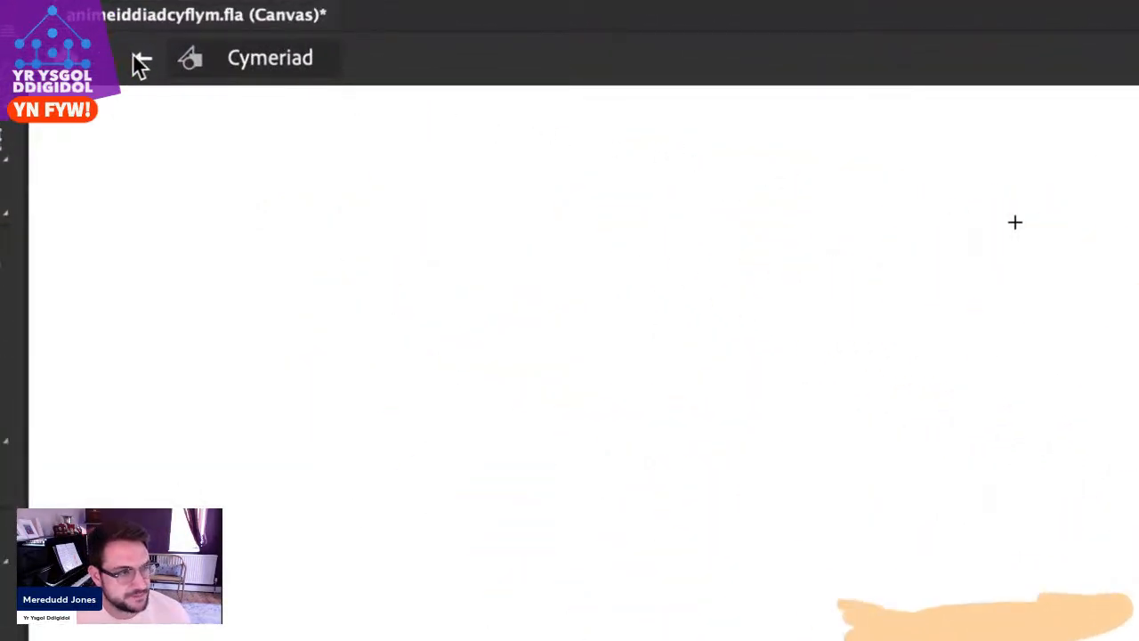
left_click(140, 60)
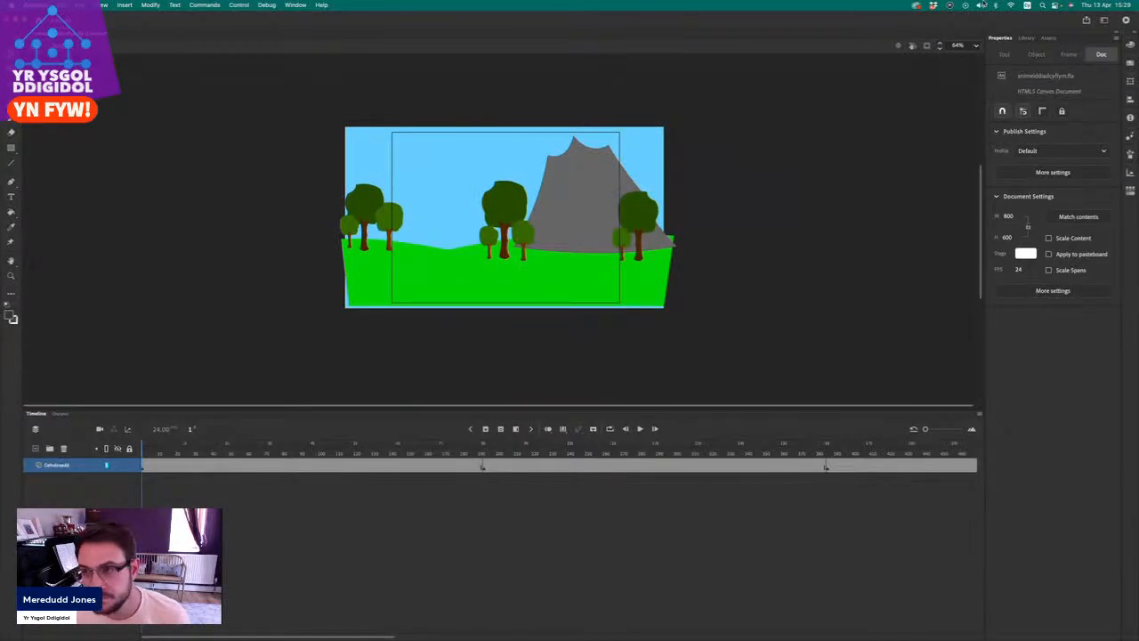
Preview the Cymeriad and CymeriadBrFlaen symbols in the document's library.
left_click(1026, 38)
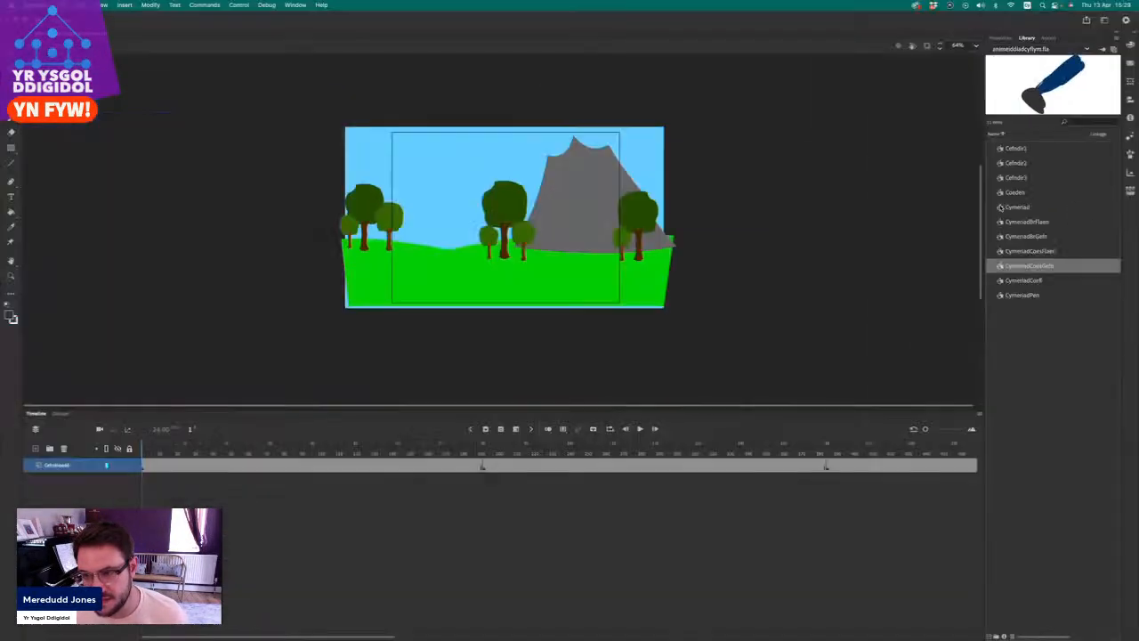
left_click(1017, 207)
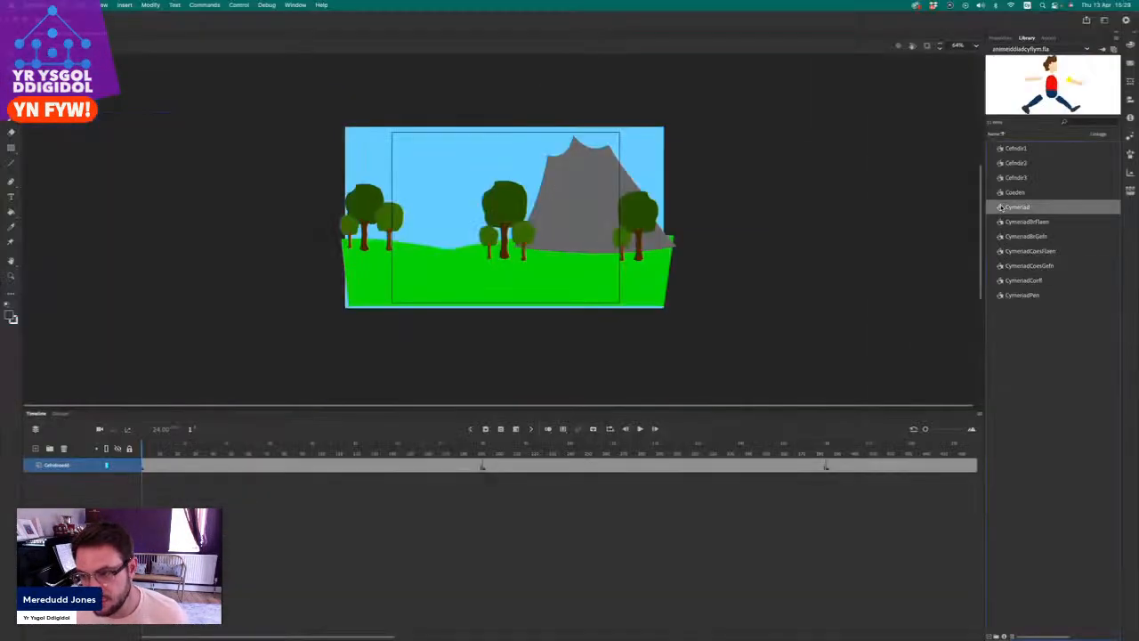
left_click(1002, 223)
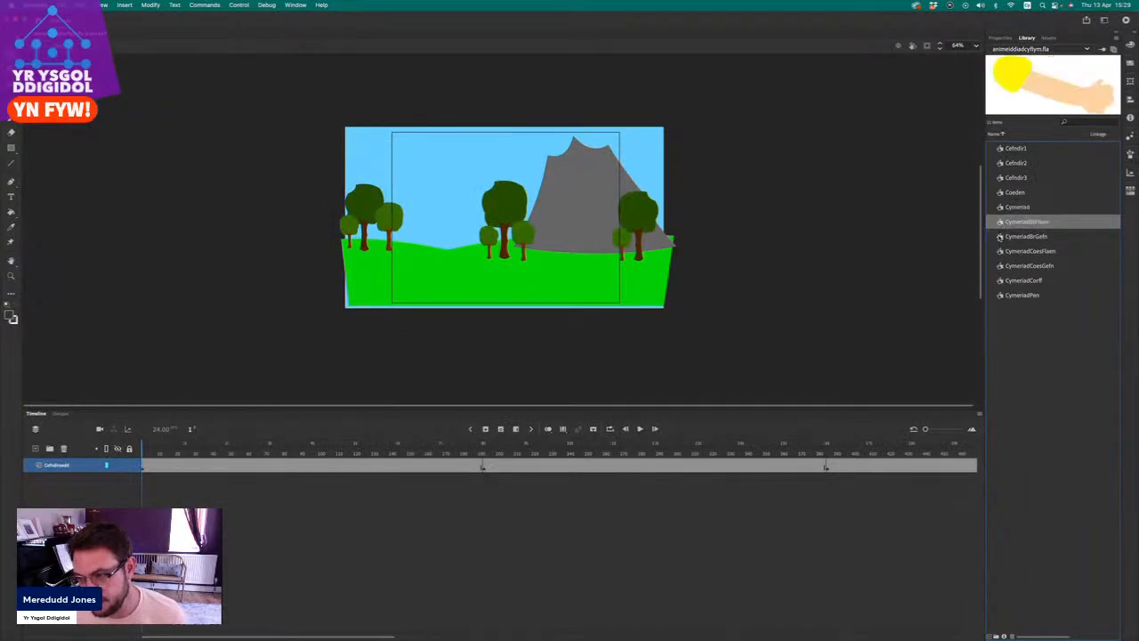
Preview the arm, leg and body symbols of the character in the document's library.
left_click(1001, 236)
left_click(1001, 251)
left_click(1002, 265)
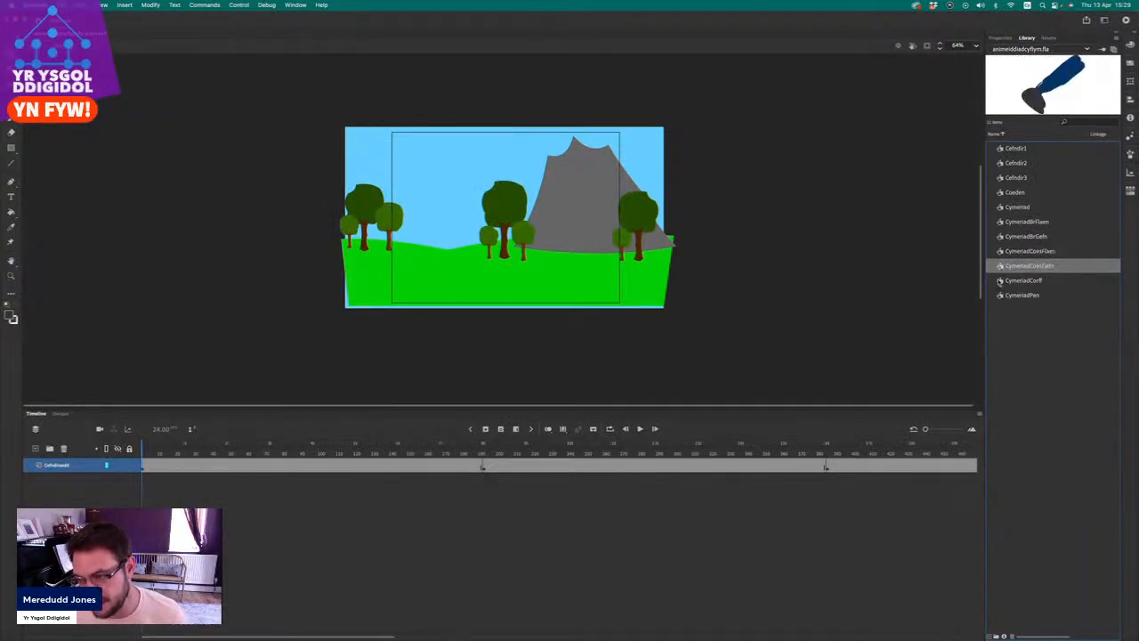
left_click(1000, 281)
left_click(996, 224)
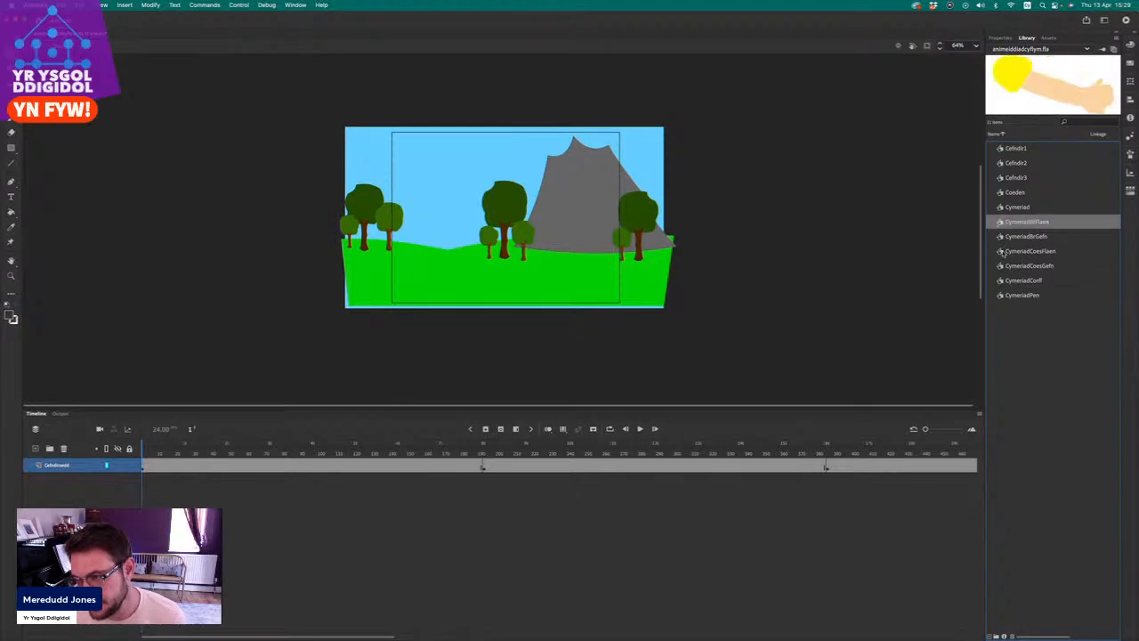
Duplicate the Cymeriad symbol as a graphic symbol named Cymeriad Cerdded.
left_click(1019, 207)
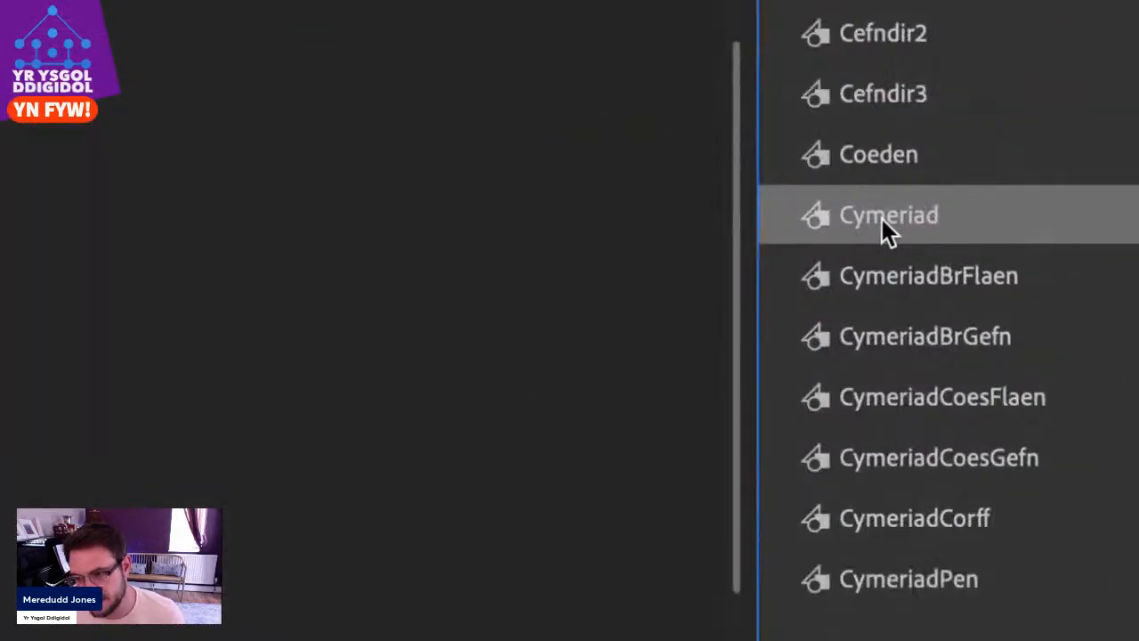
right_click(820, 218)
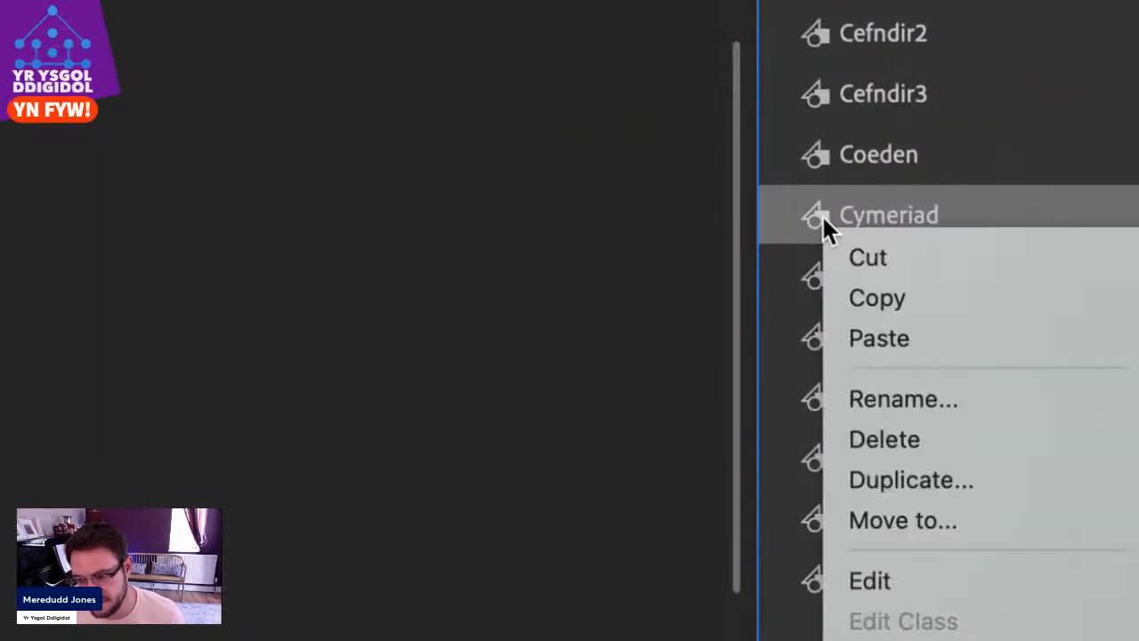
left_click(945, 479)
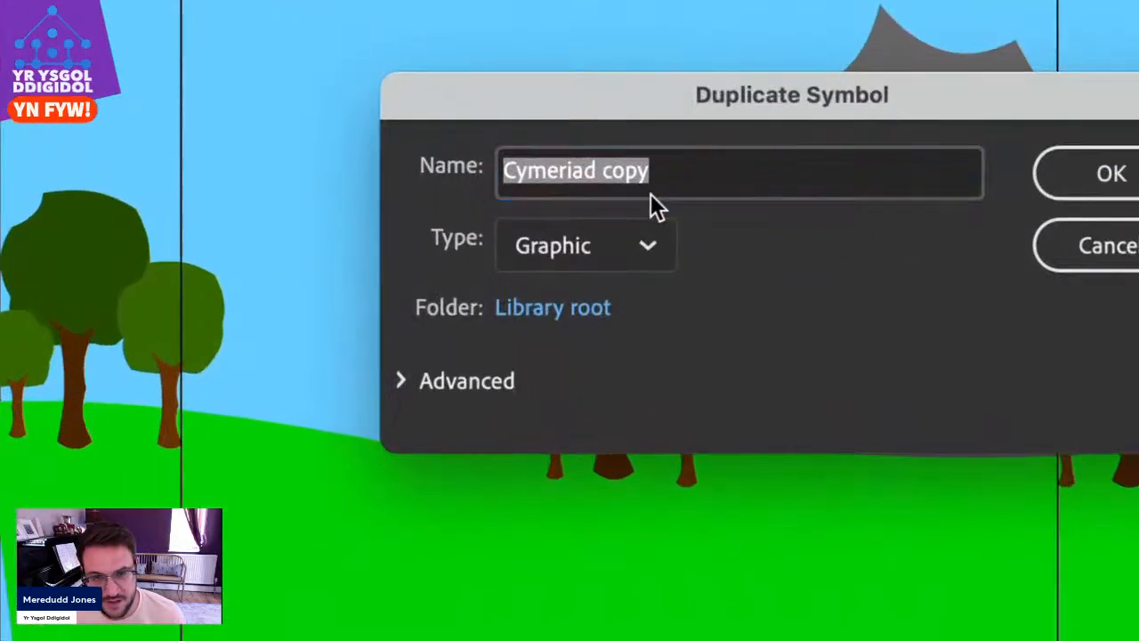
left_click(514, 182)
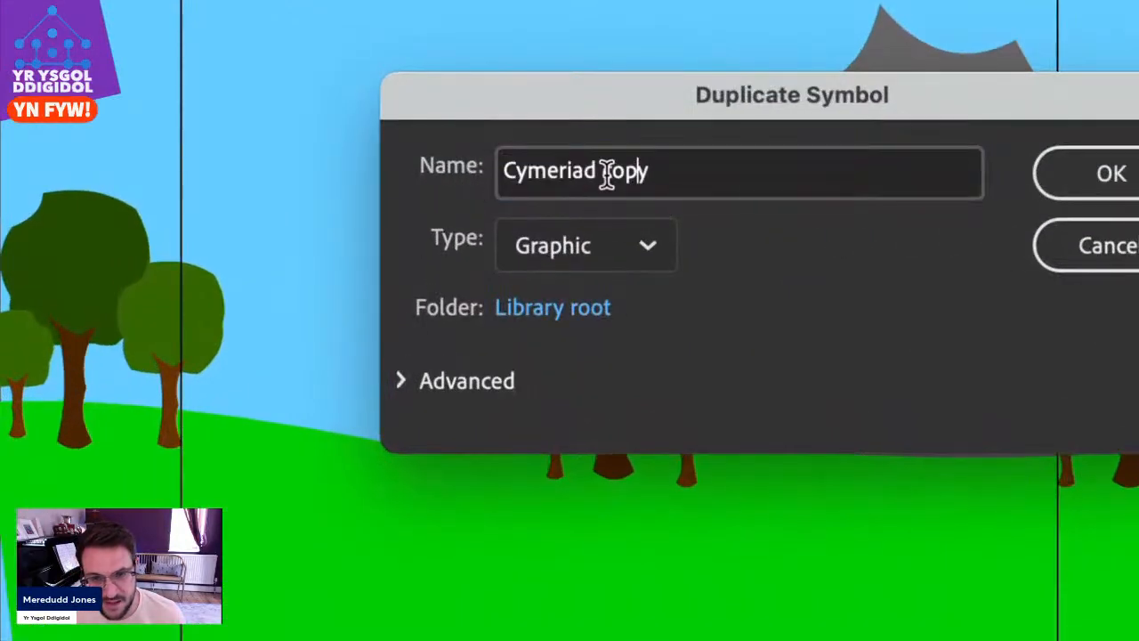
left_click_drag(602, 176, 749, 184)
type("Cerdded")
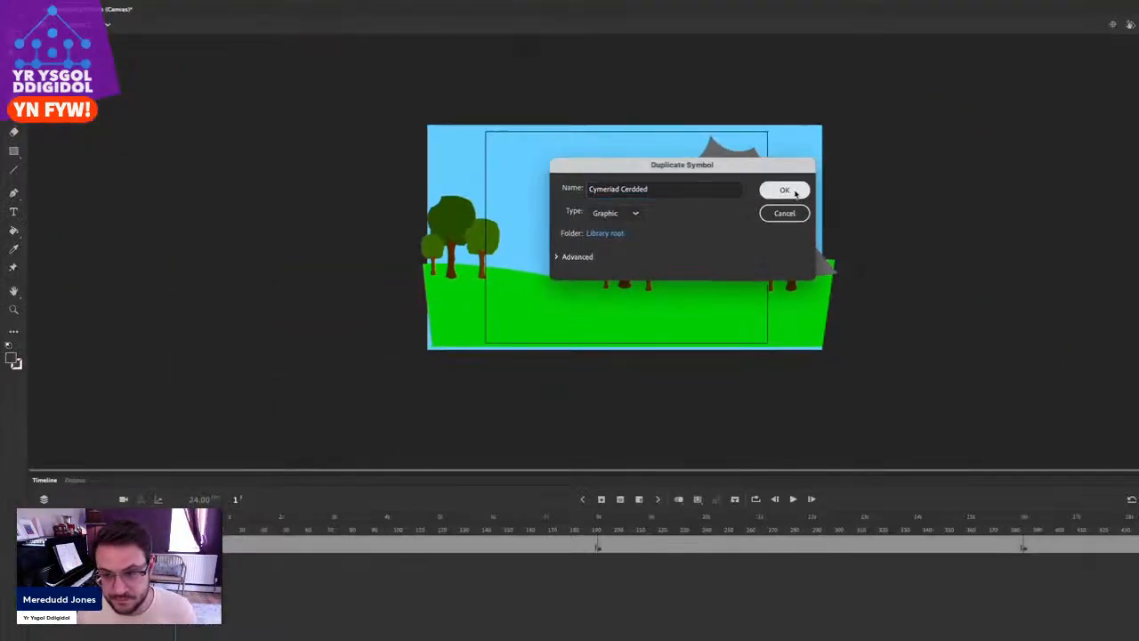
left_click(1111, 173)
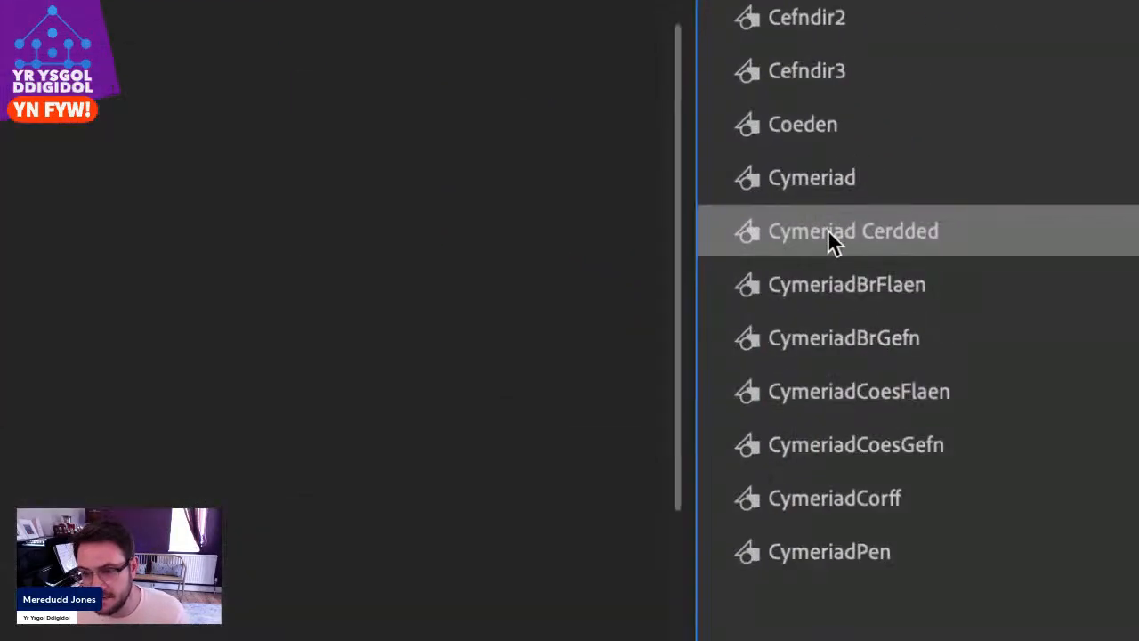
Open the Cymeriad Cerdded symbol for editing, and add the Bone tool to the toolbar and activate it.
double_click(755, 243)
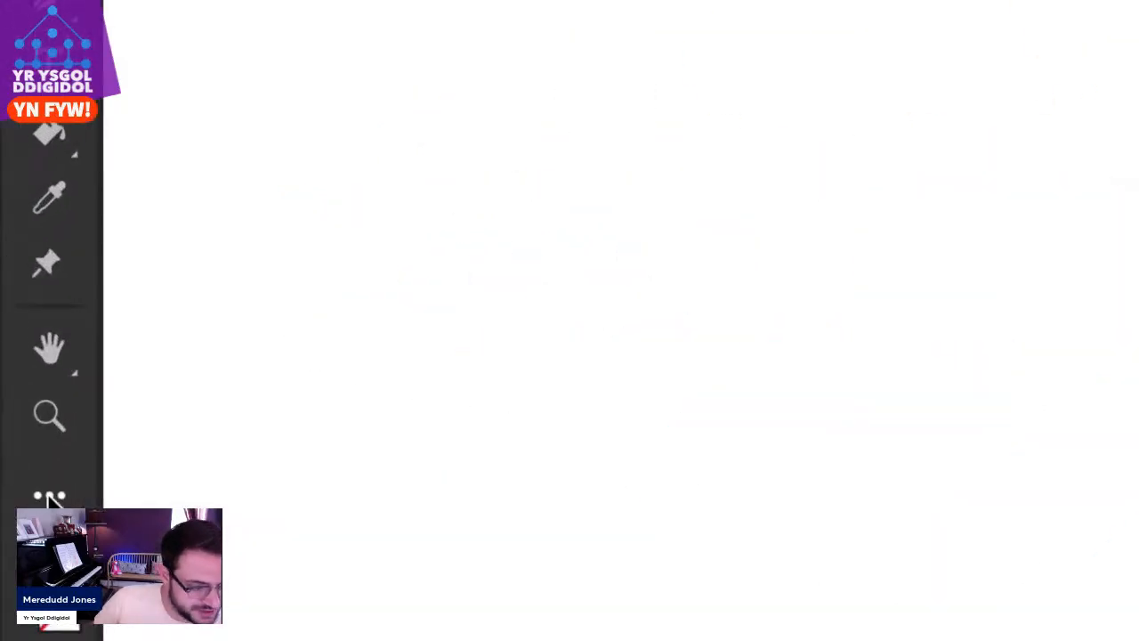
left_click(51, 498)
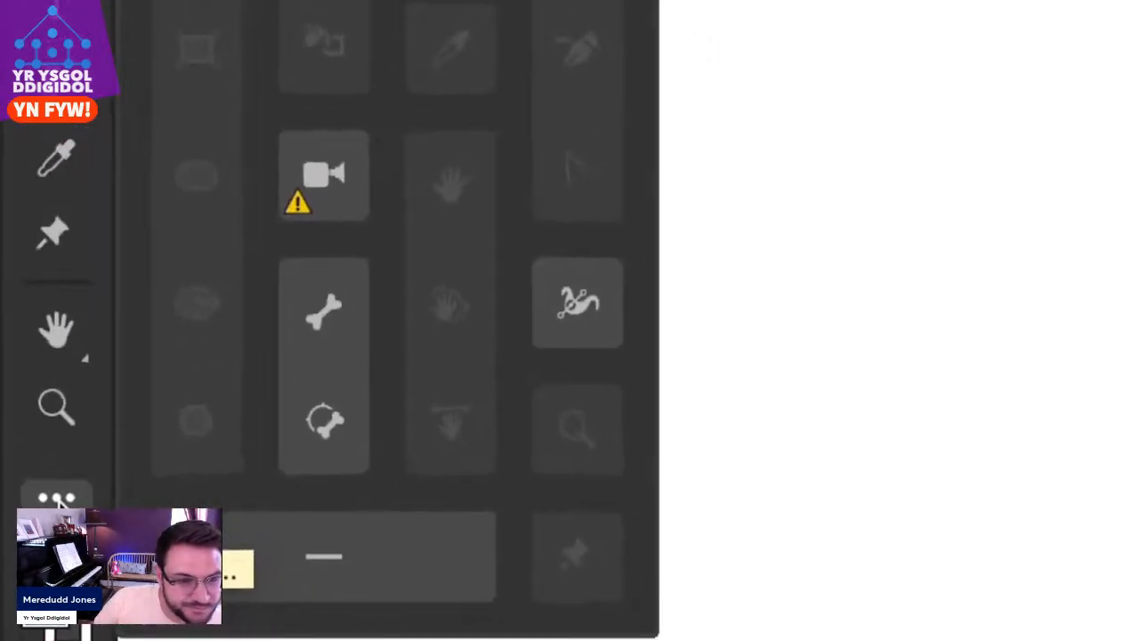
left_click_drag(327, 329, 39, 450)
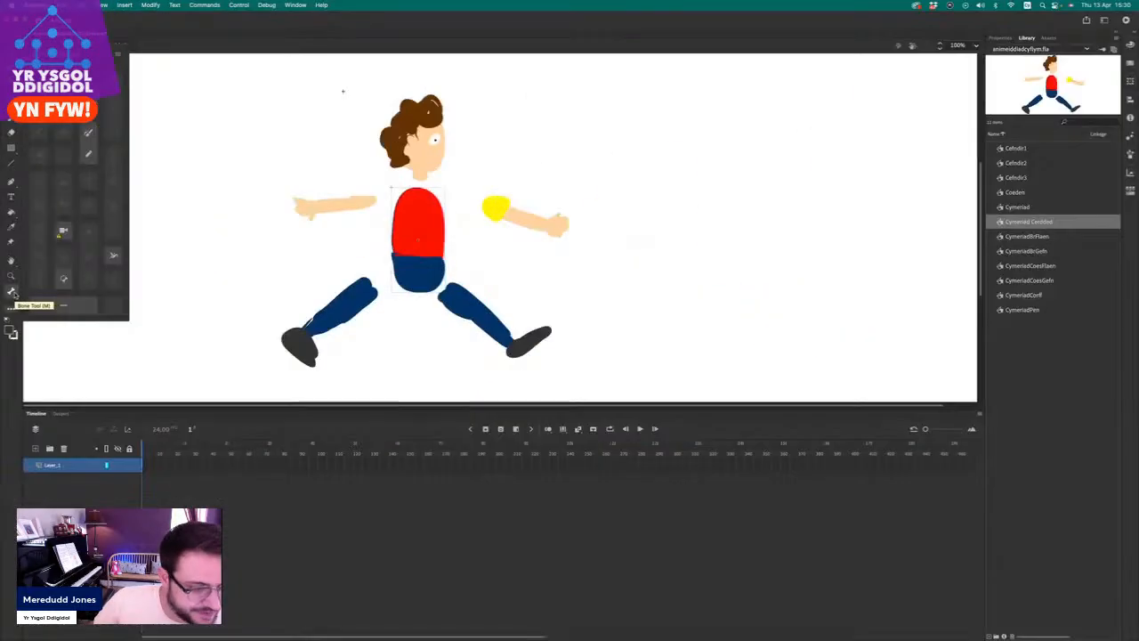
left_click(11, 292)
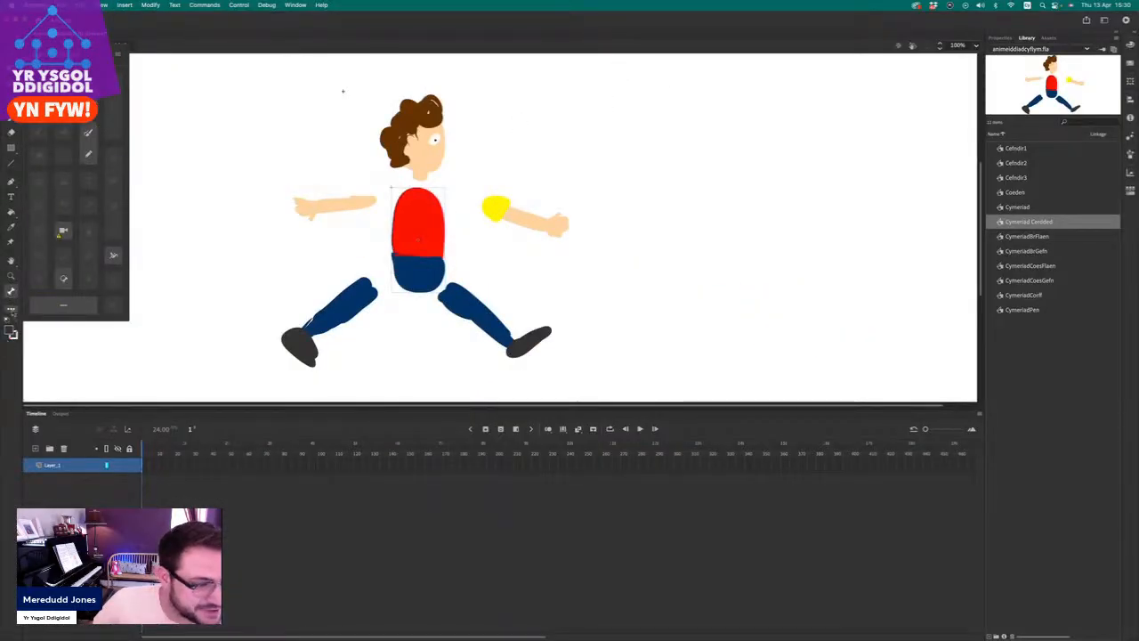
left_click(11, 310)
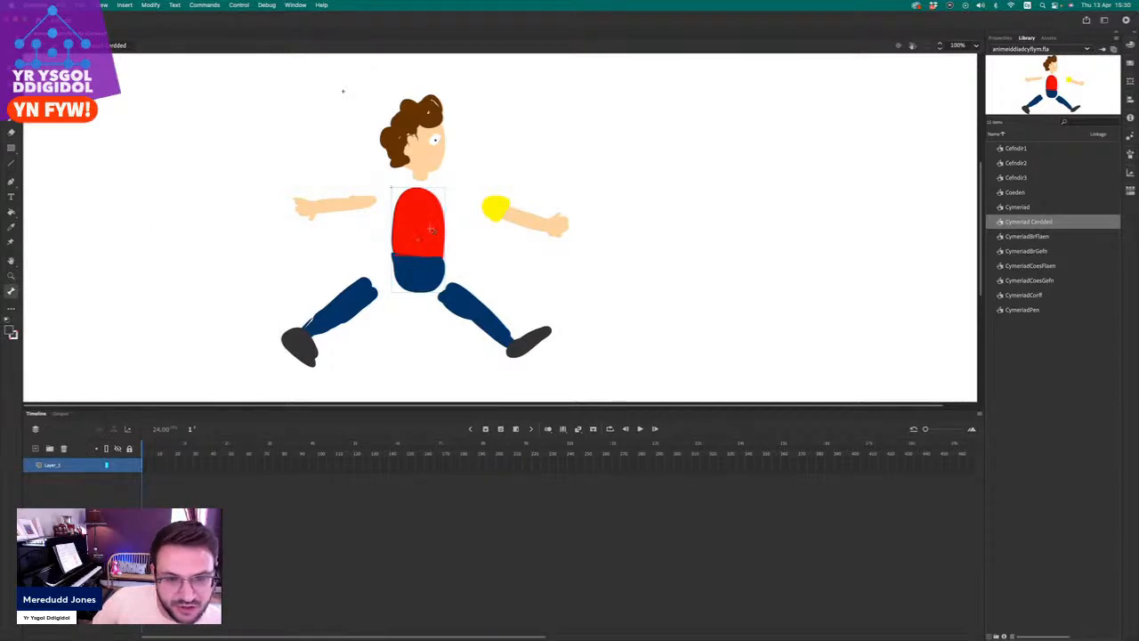
Draw bones from the centre of the torso to the head, both arms and both legs.
right_click(432, 230)
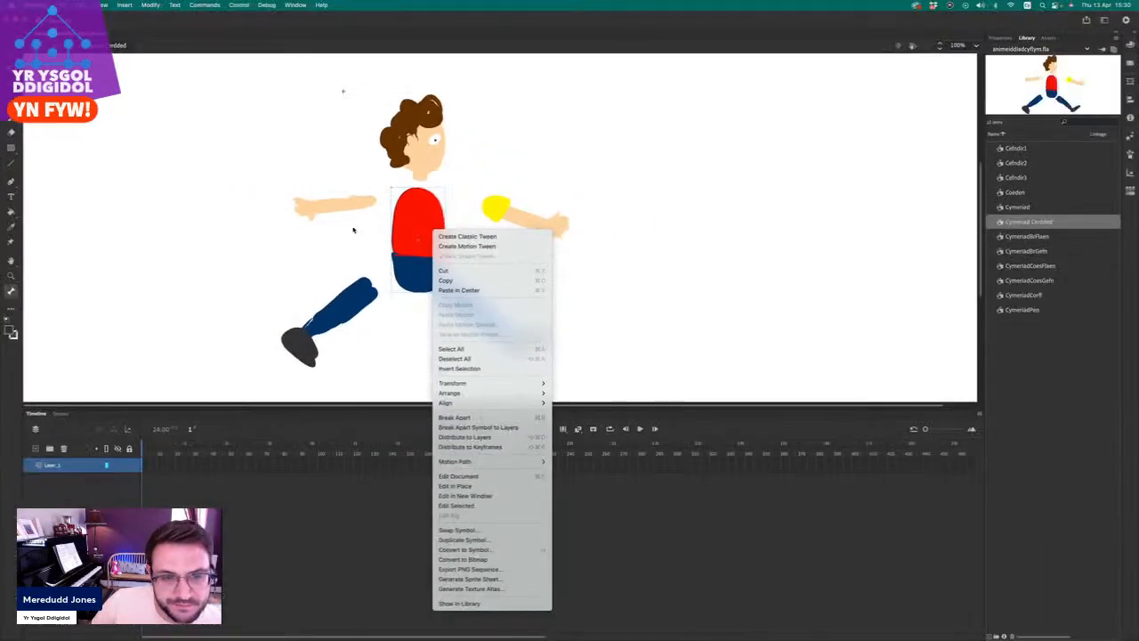
left_click(399, 245)
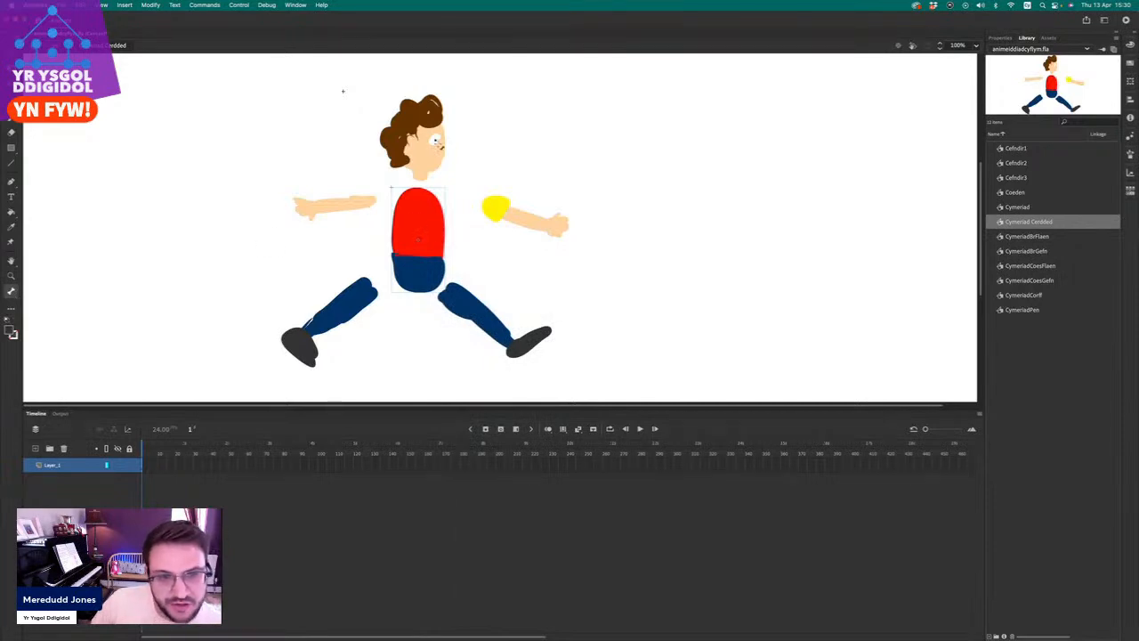
left_click_drag(417, 229, 422, 166)
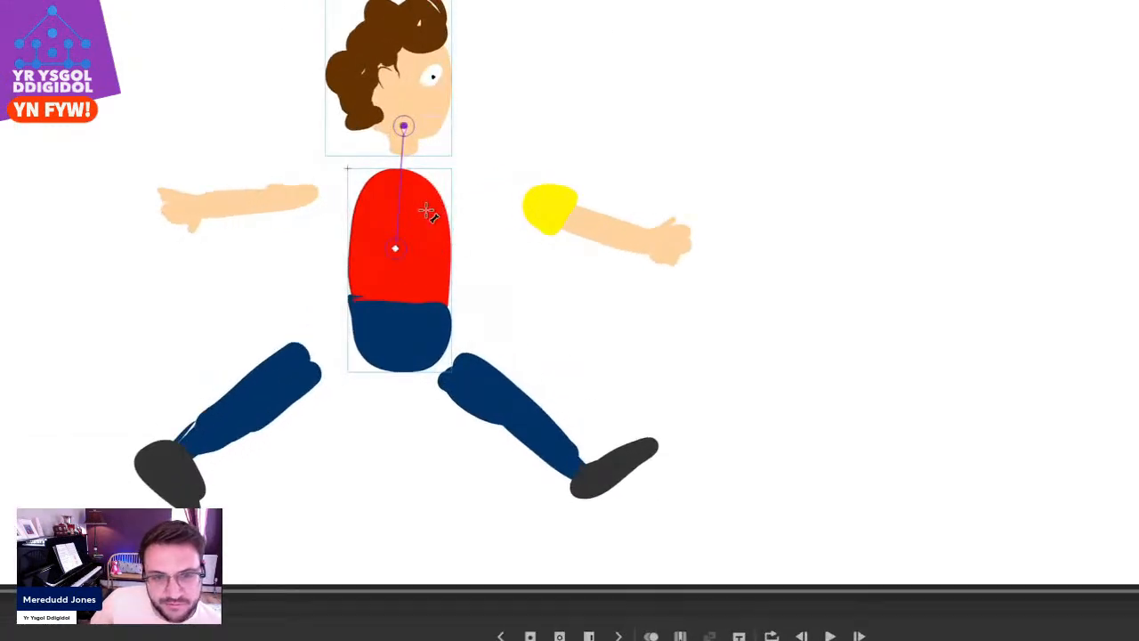
left_click_drag(427, 214, 552, 207)
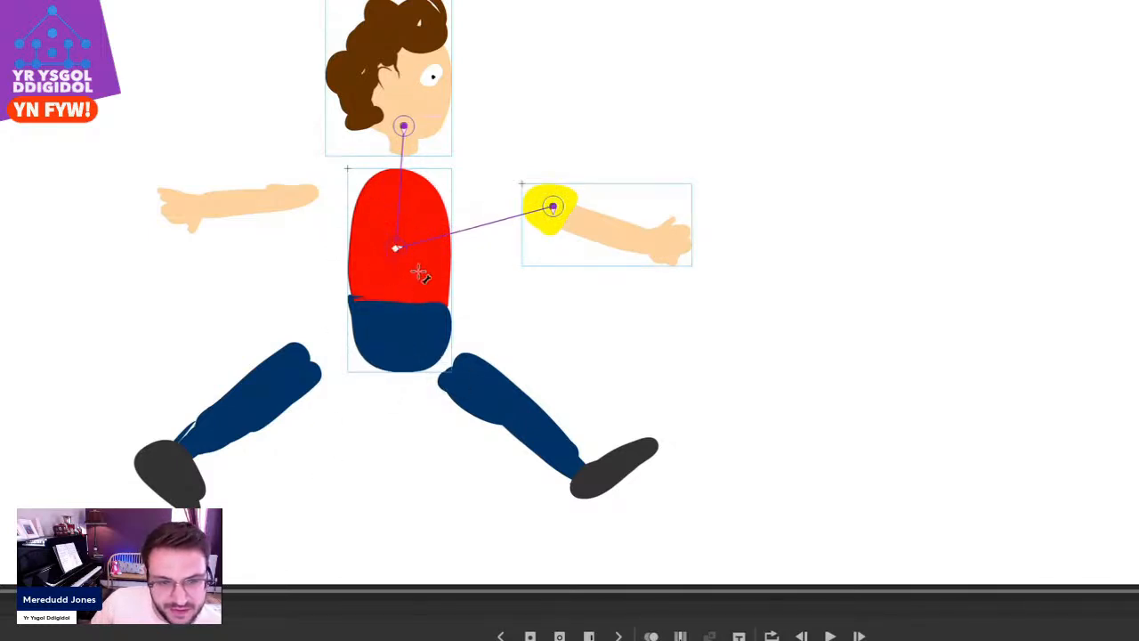
left_click_drag(376, 212, 286, 195)
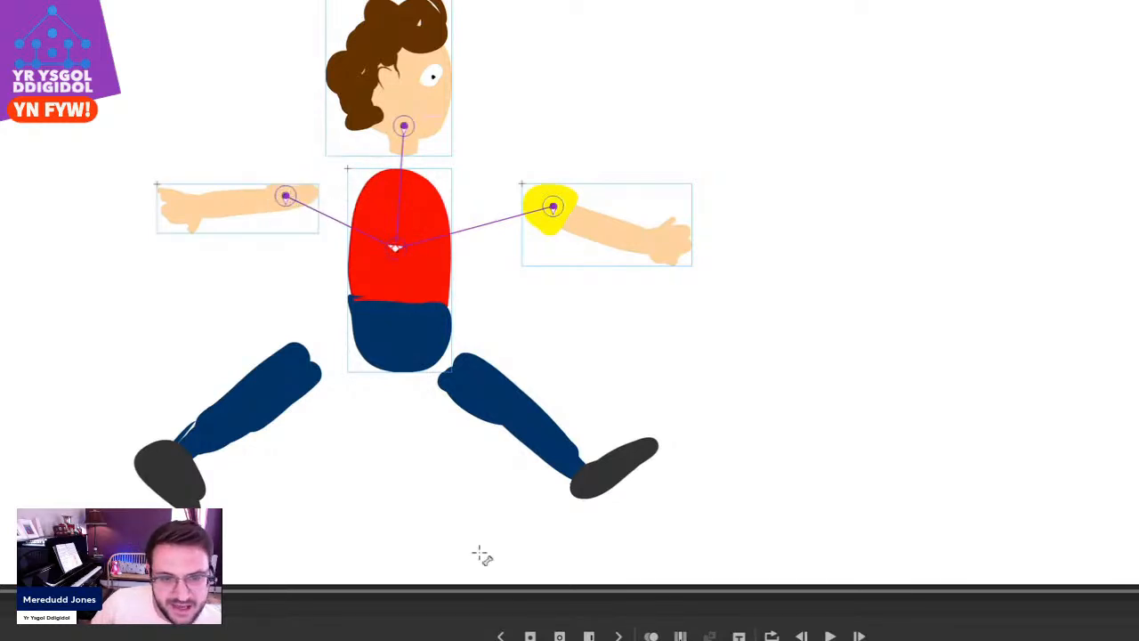
left_click_drag(403, 294, 278, 387)
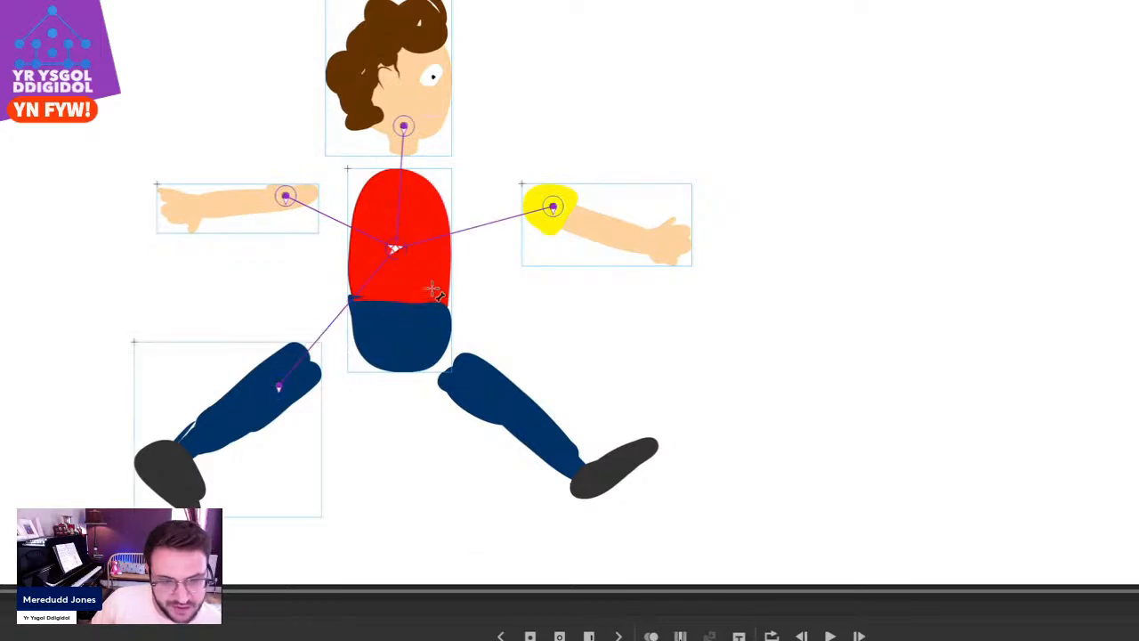
left_click_drag(391, 281, 474, 382)
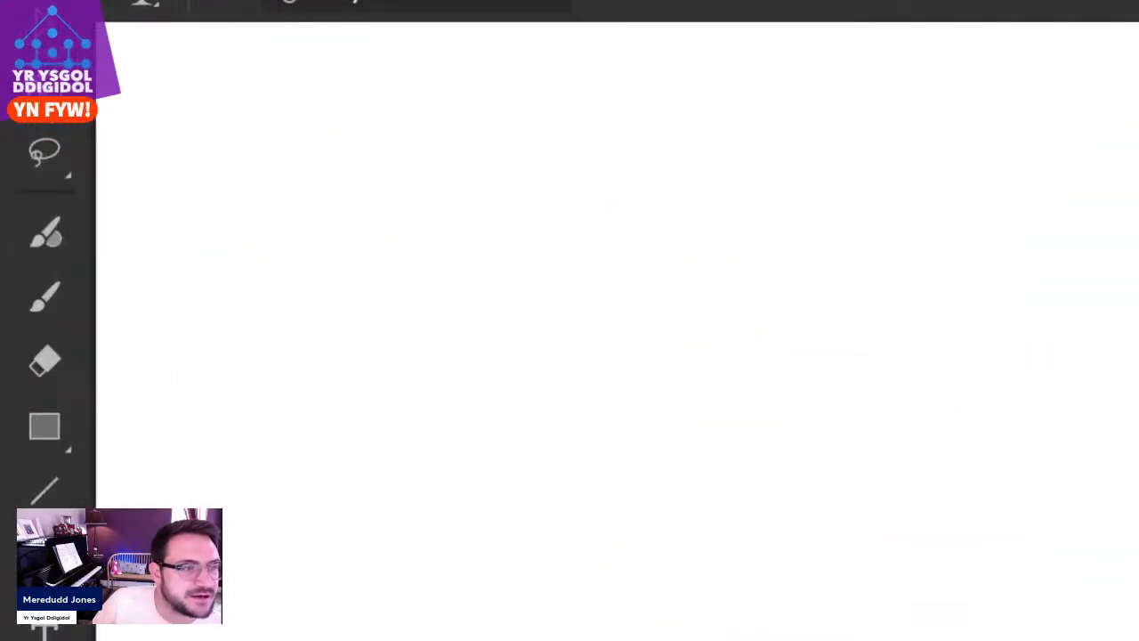
Move the head down onto the torso with the Free Transform tool, and bring it to the front.
left_click(45, 89)
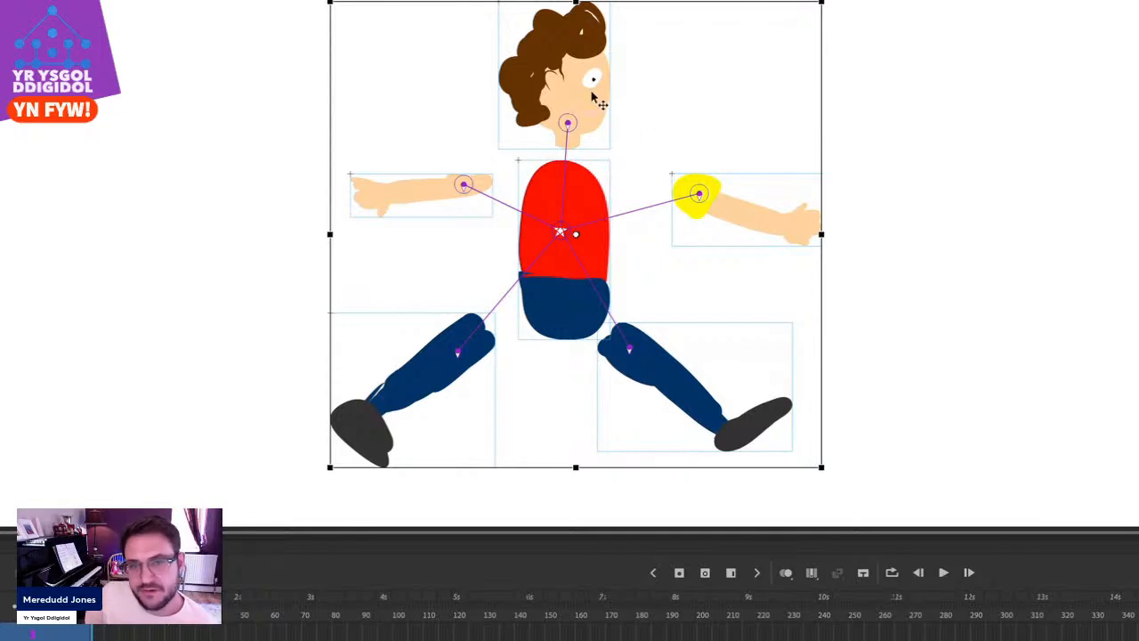
left_click(887, 152)
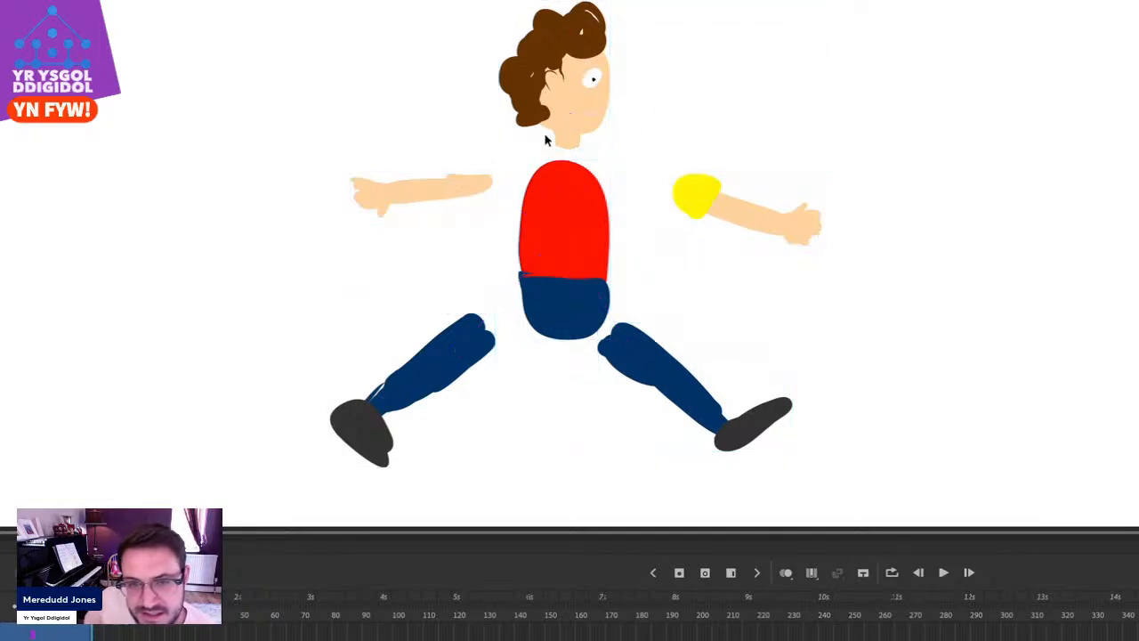
left_click(588, 78)
left_click_drag(587, 79, 570, 97)
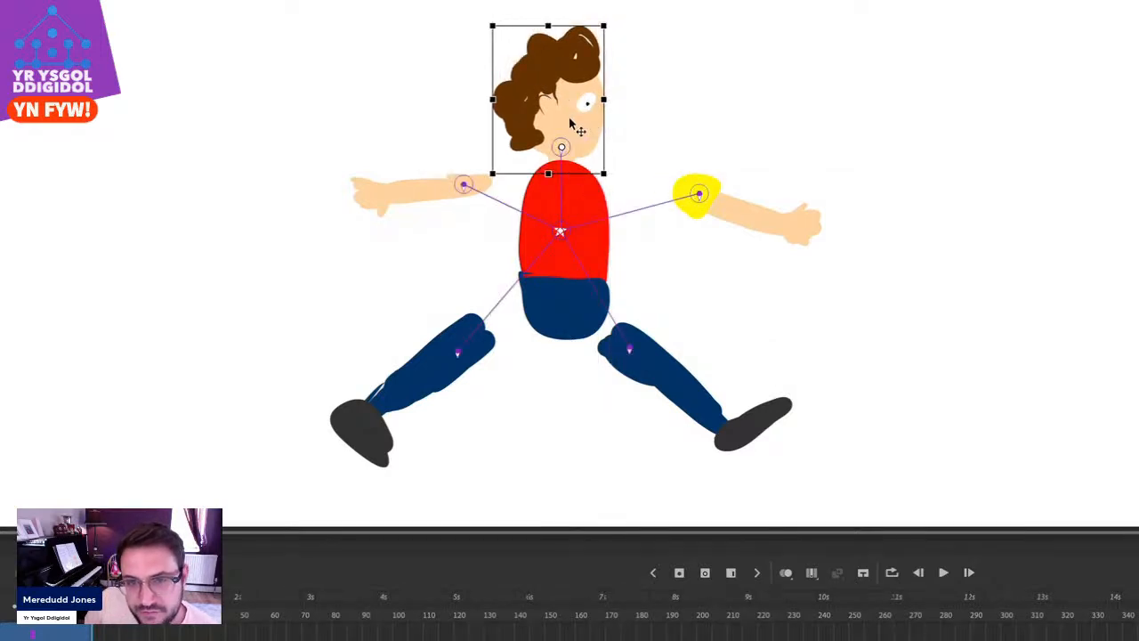
right_click(561, 121)
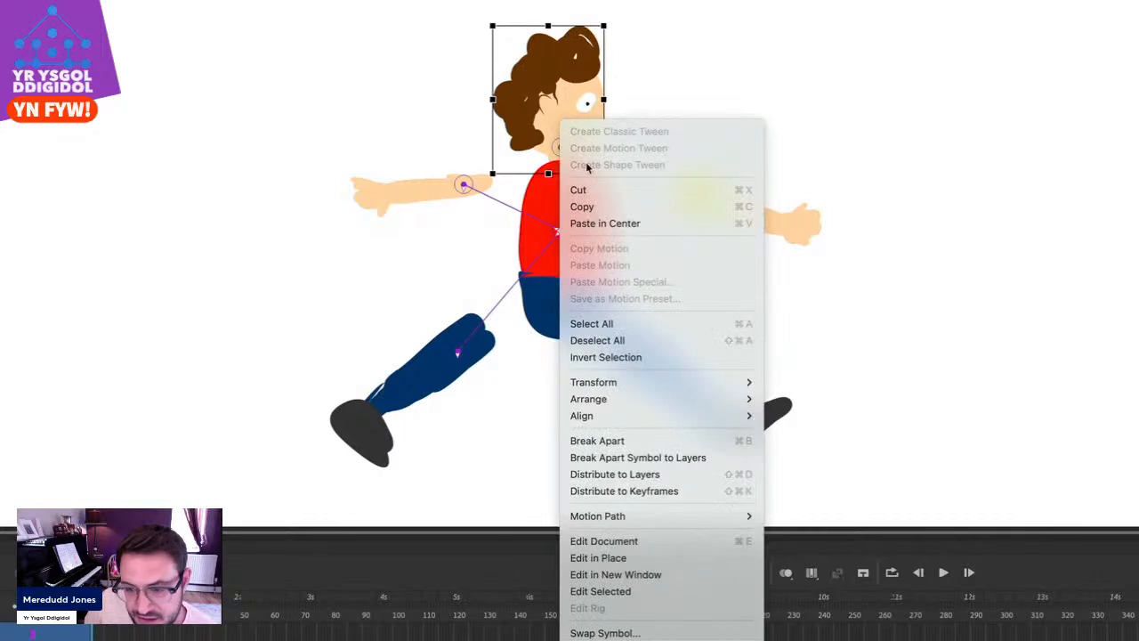
mouse_move(656, 400)
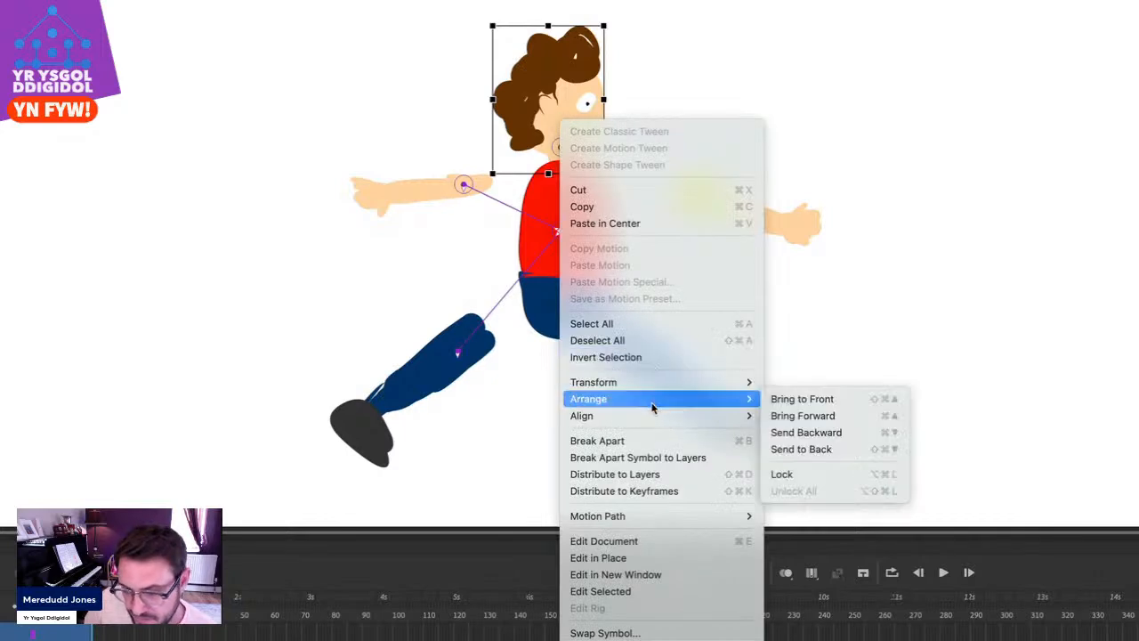
left_click(844, 406)
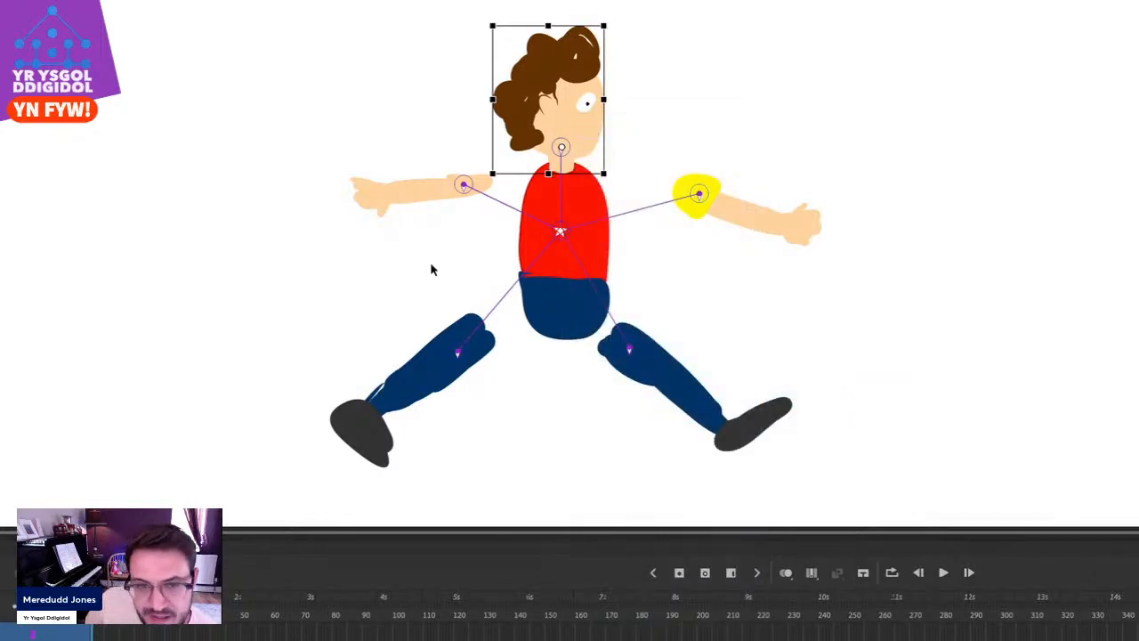
Move the back arm against the torso, then place the yellow-sleeved front arm on the shoulder and bring it to the front.
left_click_drag(419, 198, 483, 210)
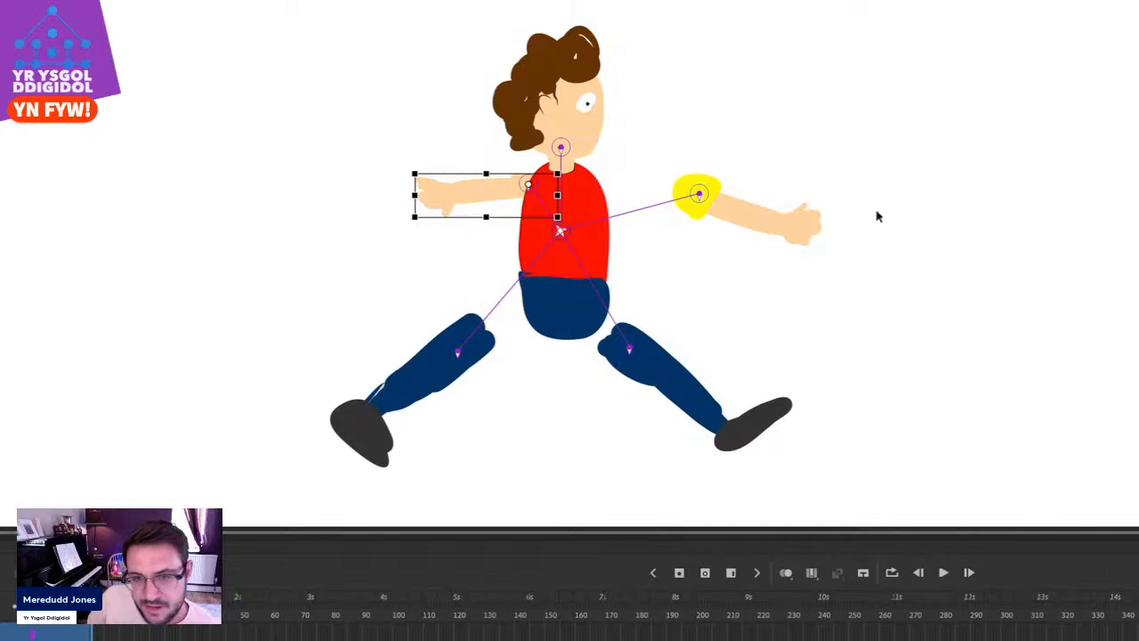
left_click_drag(757, 226, 645, 224)
right_click(650, 226)
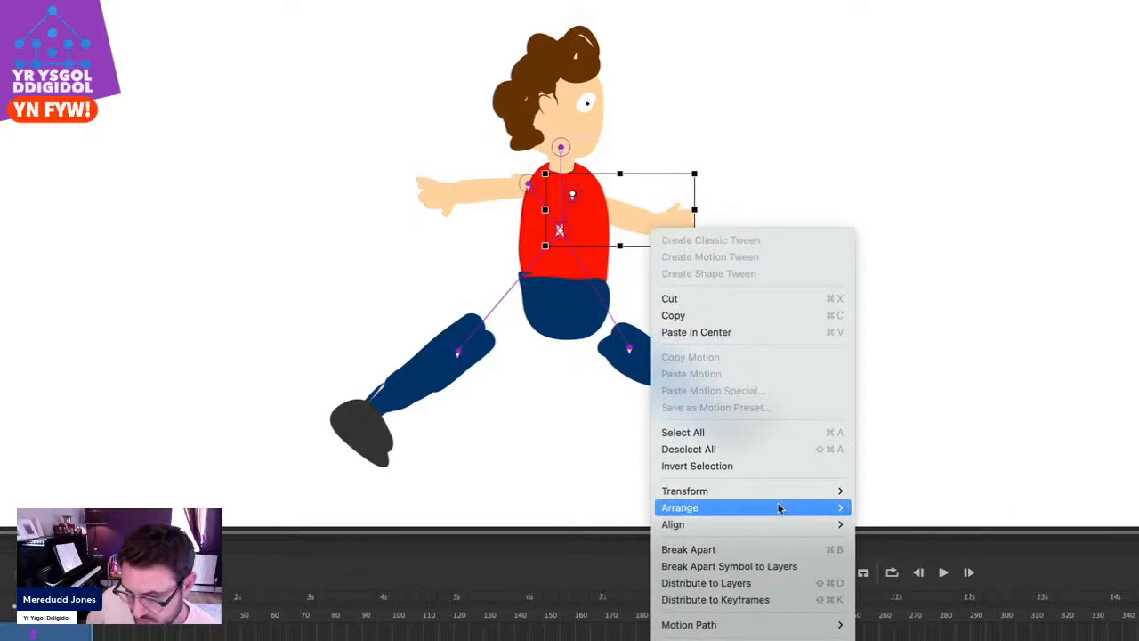
mouse_move(780, 509)
left_click(916, 507)
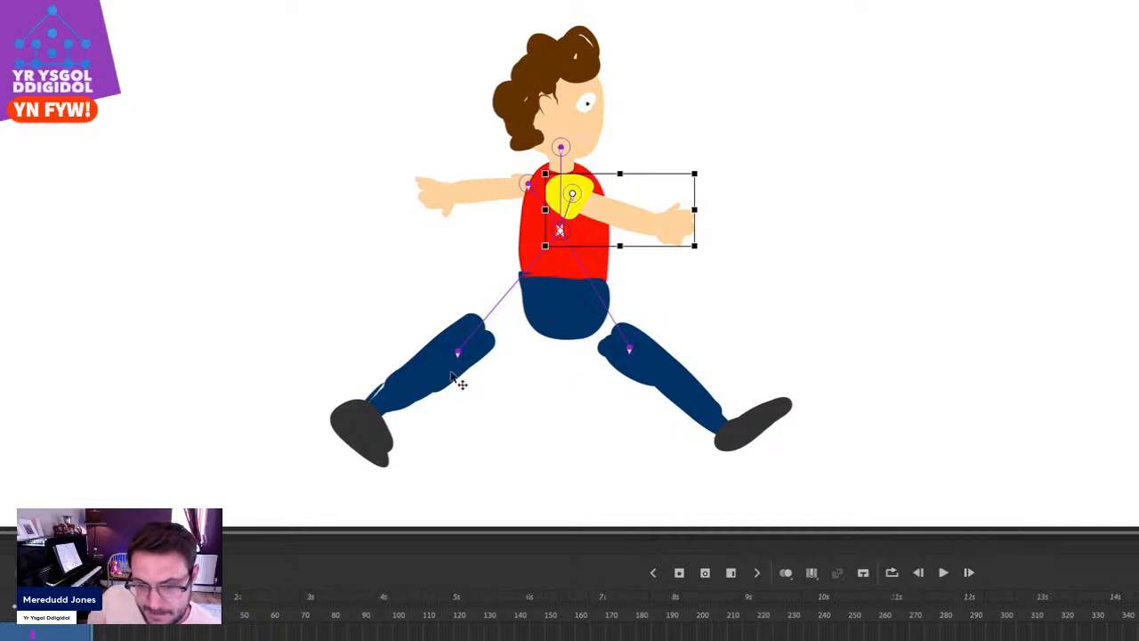
Move the back leg and the front leg up against the hips so that both join the torso.
left_click(409, 383)
left_click_drag(412, 382, 477, 371)
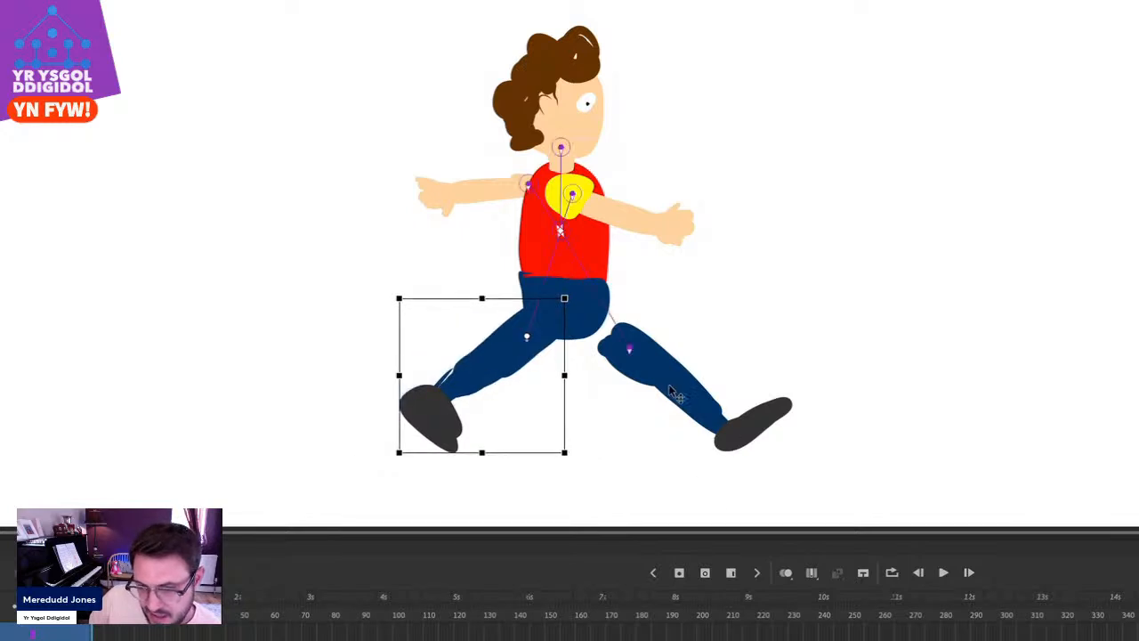
left_click_drag(682, 393, 644, 379)
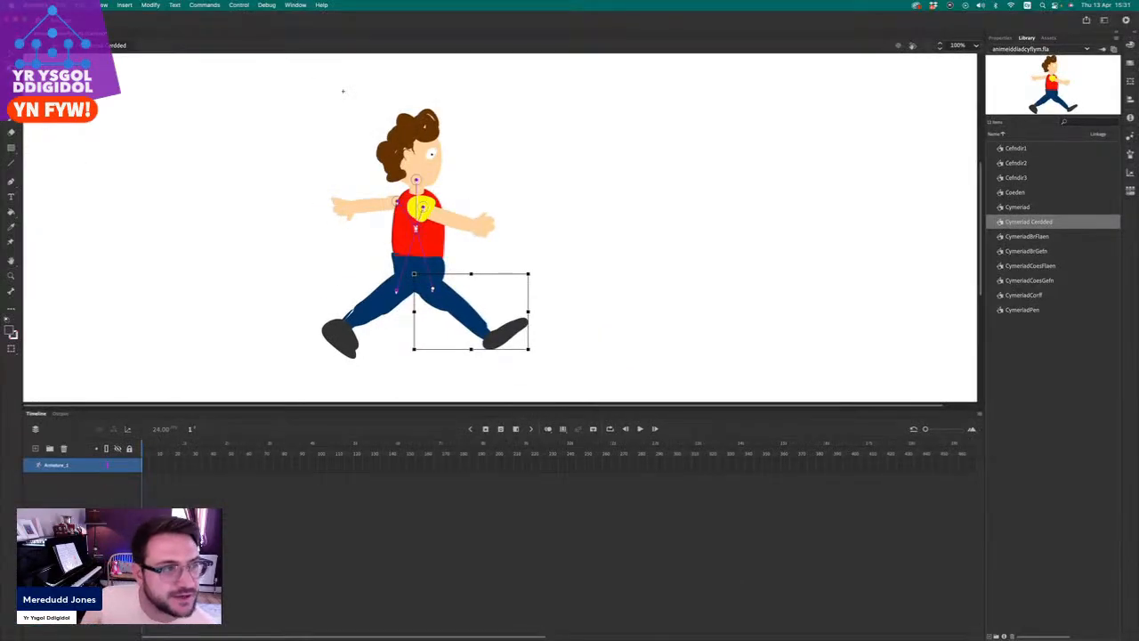
Swing the front arm and the front leg with the Selection tool to test the bone rig.
key("v")
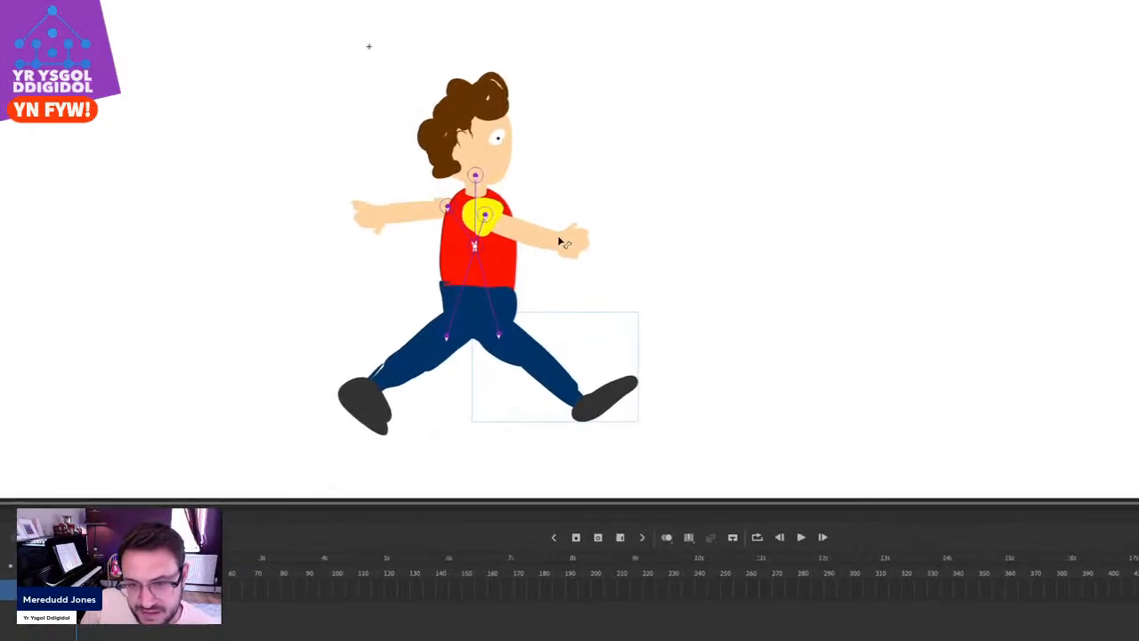
left_click_drag(563, 241, 588, 41)
mouse_move(576, 391)
left_mouse_down()
mouse_move(712, 338)
mouse_move(530, 452)
mouse_move(730, 455)
mouse_move(725, 397)
mouse_move(621, 259)
mouse_move(586, 256)
mouse_move(583, 345)
mouse_move(563, 389)
mouse_move(577, 392)
mouse_move(554, 406)
mouse_move(581, 378)
mouse_move(583, 395)
left_mouse_up()
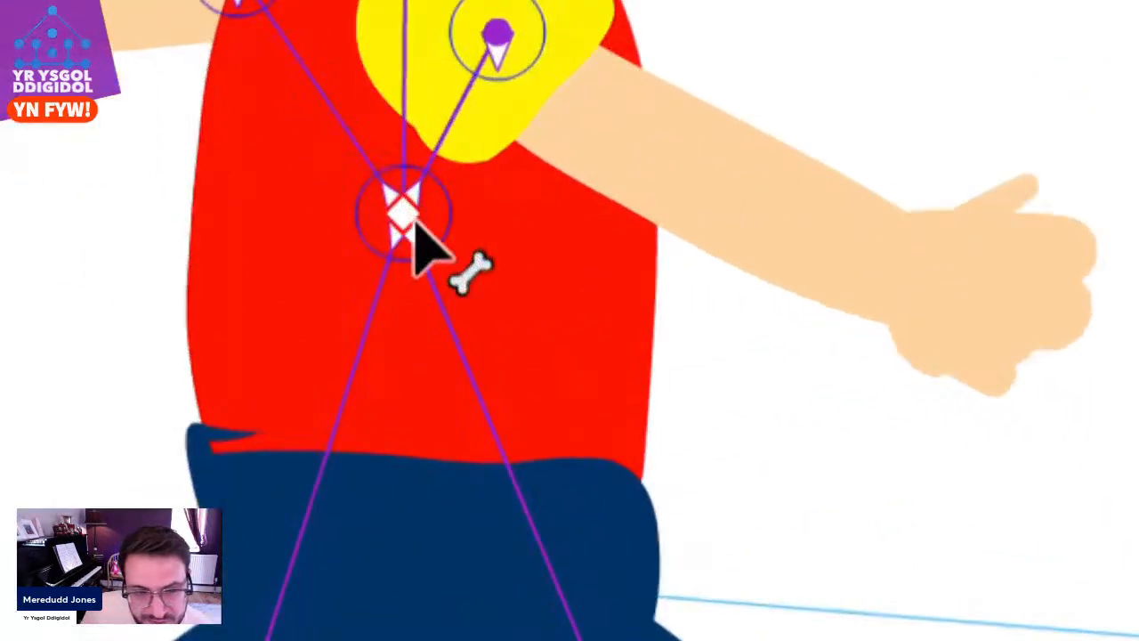
Show the properties of the torso's root bone and swing the front arm and both legs to test their joints.
left_click(402, 218)
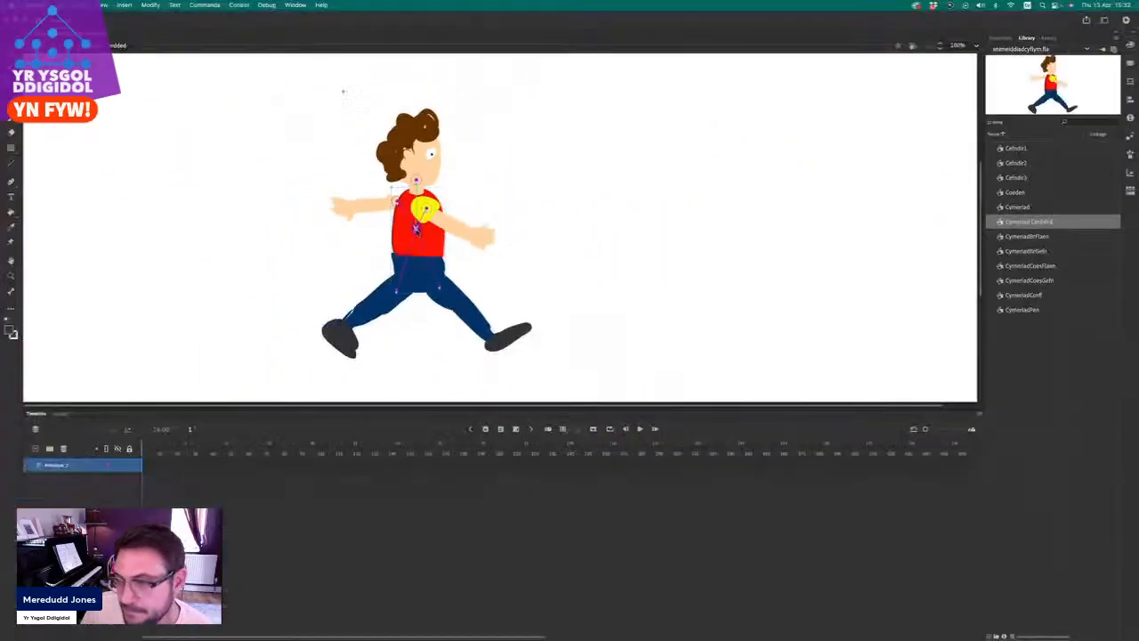
left_click(1001, 39)
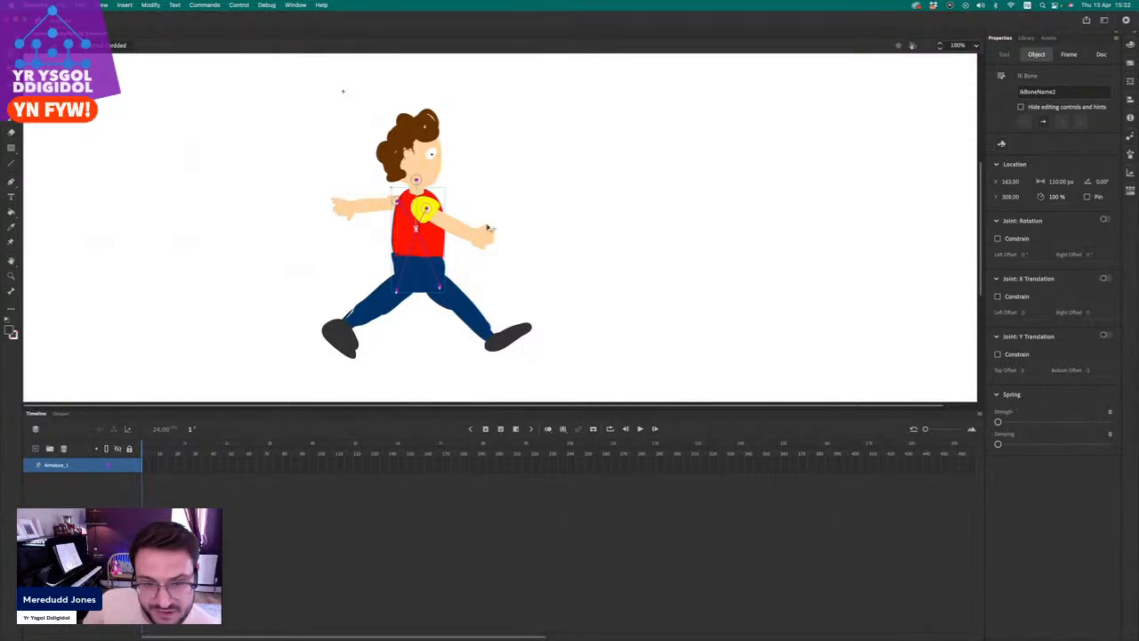
left_click_drag(494, 215, 569, 260)
left_click_drag(513, 344, 570, 338)
left_click_drag(340, 337, 303, 401)
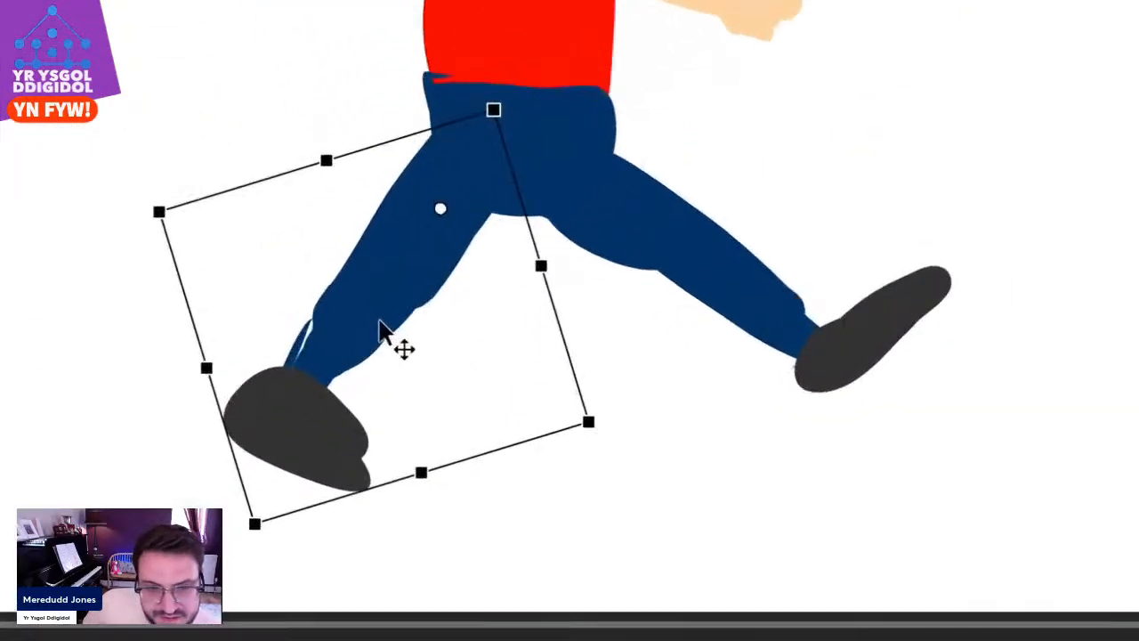
Move the back leg's transformation point up into the hip and reposition the leg, then swing it to check the pivot.
left_click_drag(440, 210, 440, 174)
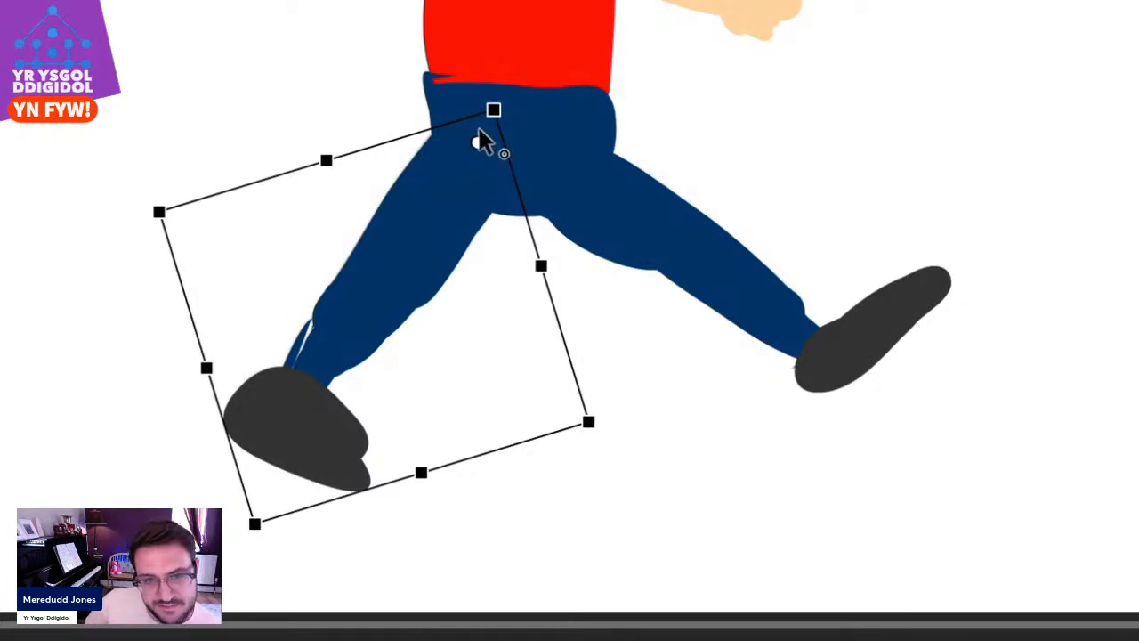
mouse_move(371, 322)
left_mouse_down()
mouse_move(321, 335)
mouse_move(327, 345)
mouse_move(365, 338)
left_mouse_up()
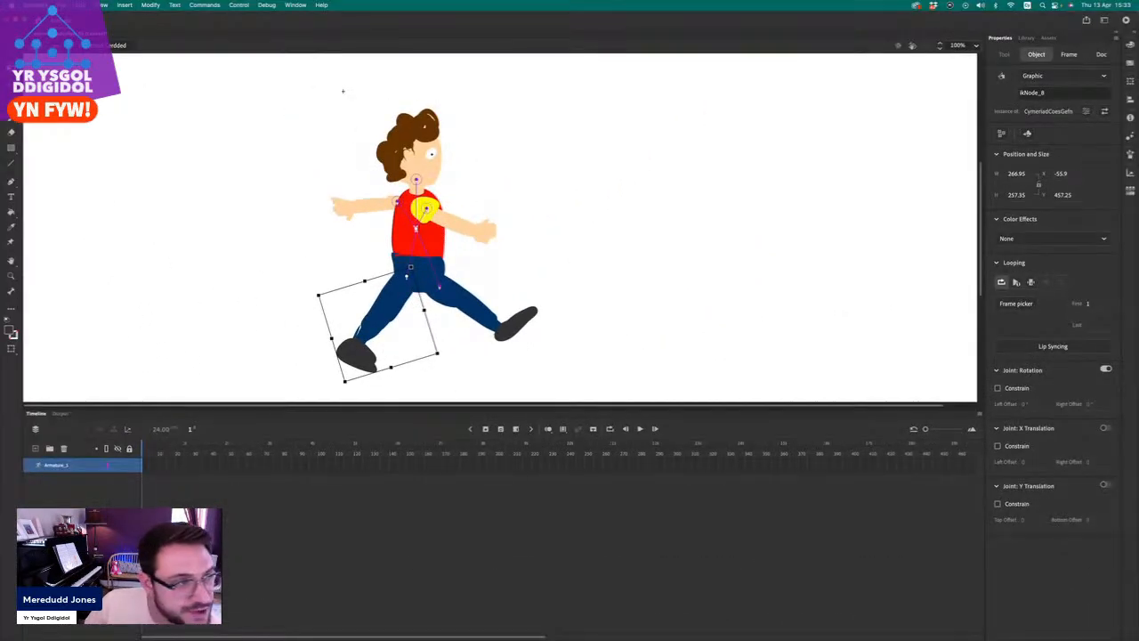
key("v")
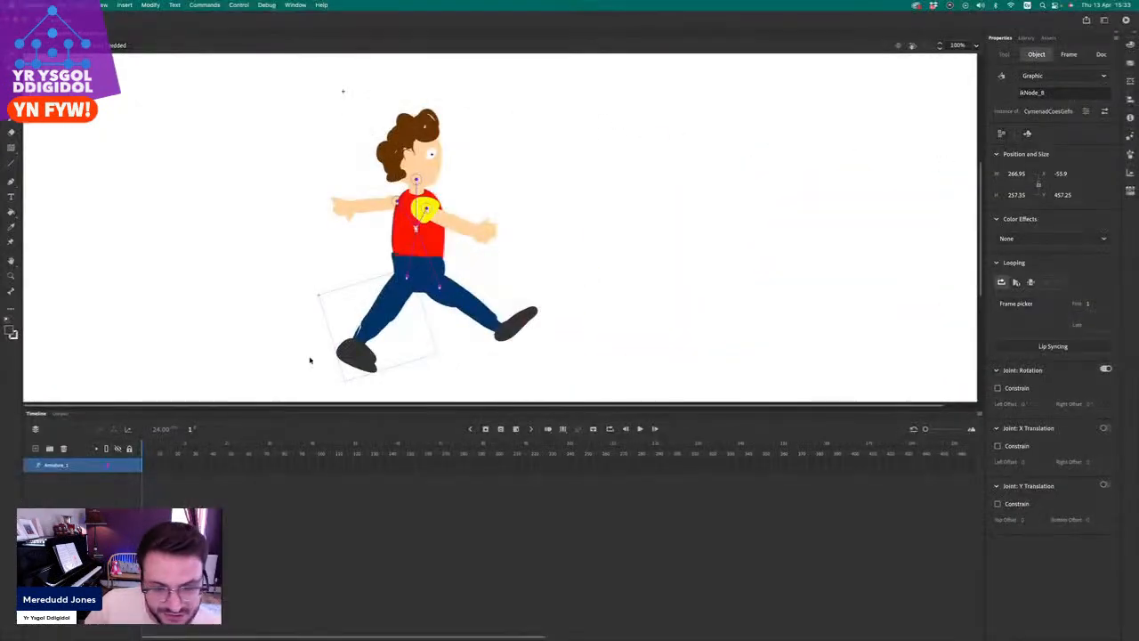
left_click_drag(365, 358, 297, 405)
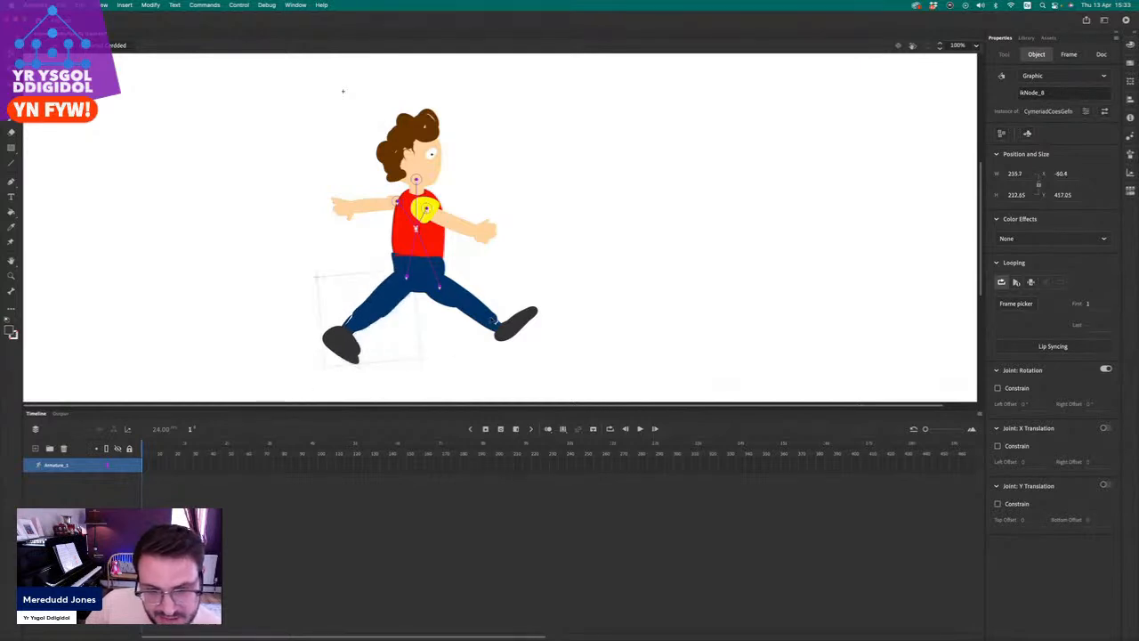
Move the front leg's transformation point to the centre of the hips with Free Transform and shift the leg slightly back.
key("q")
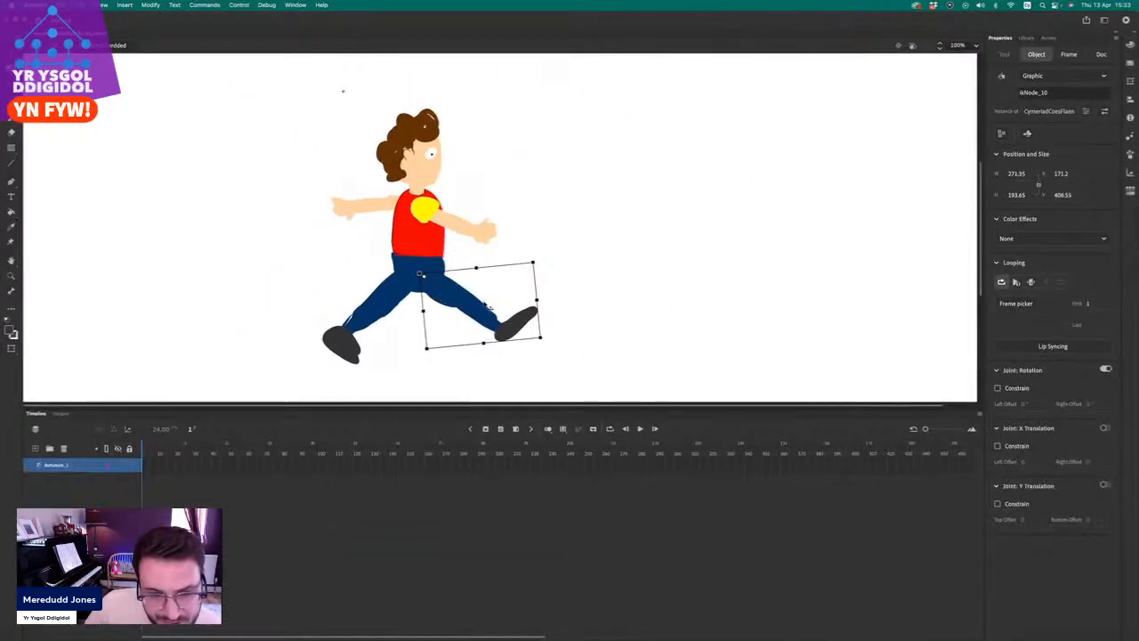
left_click_drag(583, 363, 581, 387)
left_click_drag(482, 332, 474, 313)
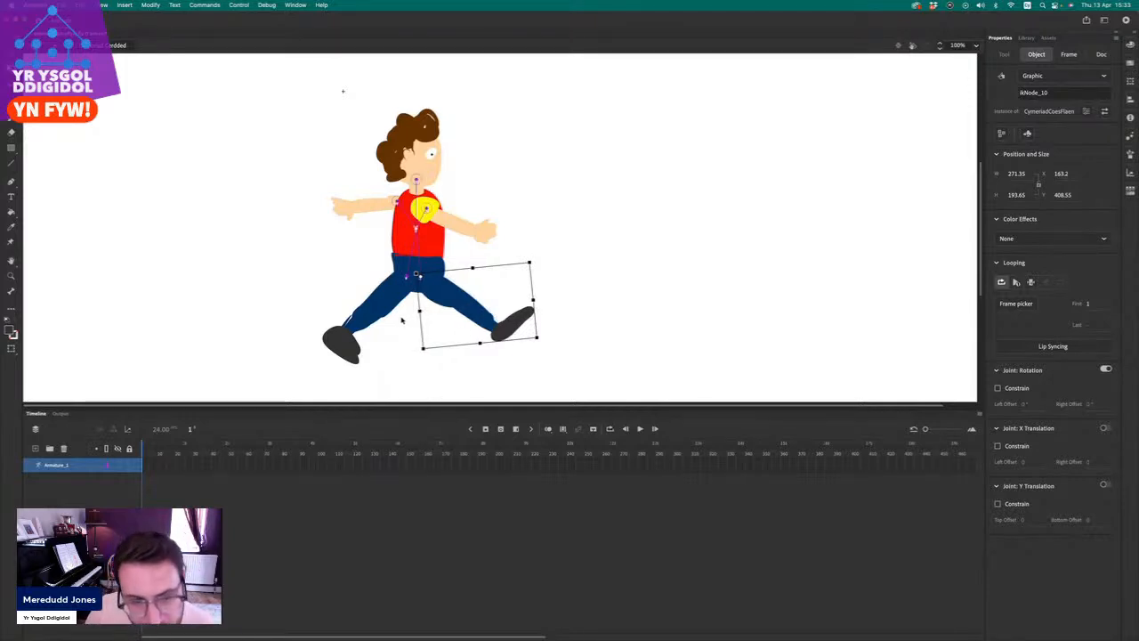
Swing both legs about their hip joints to test them, leaving them in a narrower walking stance.
key("v")
left_click_drag(509, 331, 458, 369)
mouse_move(343, 348)
left_mouse_down()
mouse_move(387, 381)
mouse_move(445, 377)
mouse_move(397, 379)
mouse_move(328, 347)
left_mouse_up()
left_click(488, 374)
left_click_drag(488, 374, 513, 354)
left_click_drag(345, 344, 369, 394)
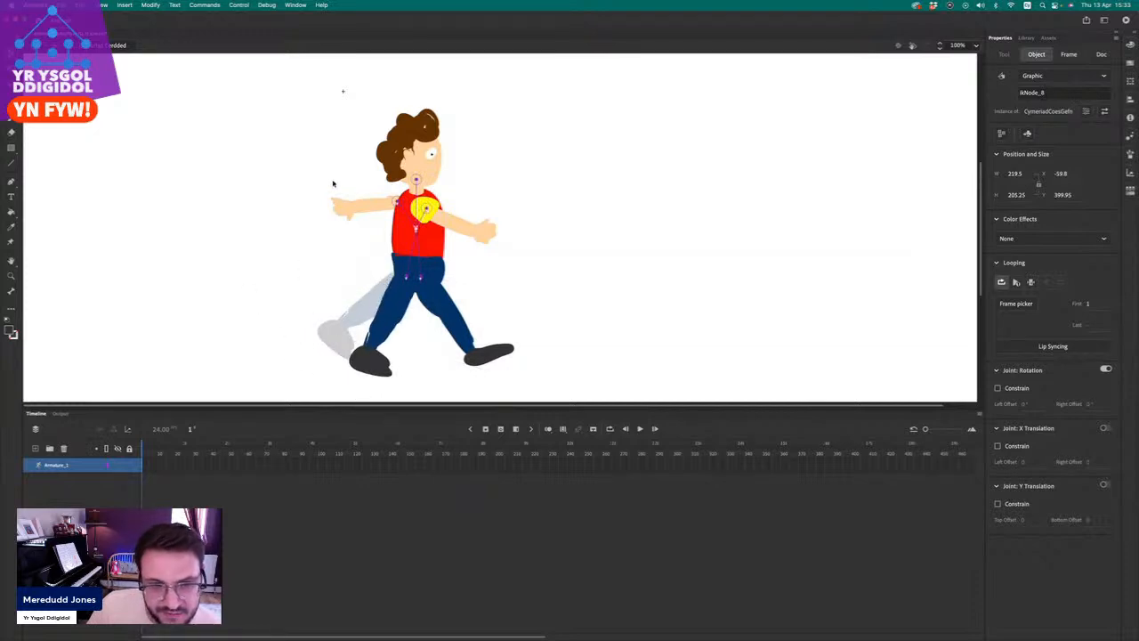
Move the front arm's transformation point toward the top of the yellow sleeve and swing the arm to test it.
left_click_drag(475, 231, 561, 255)
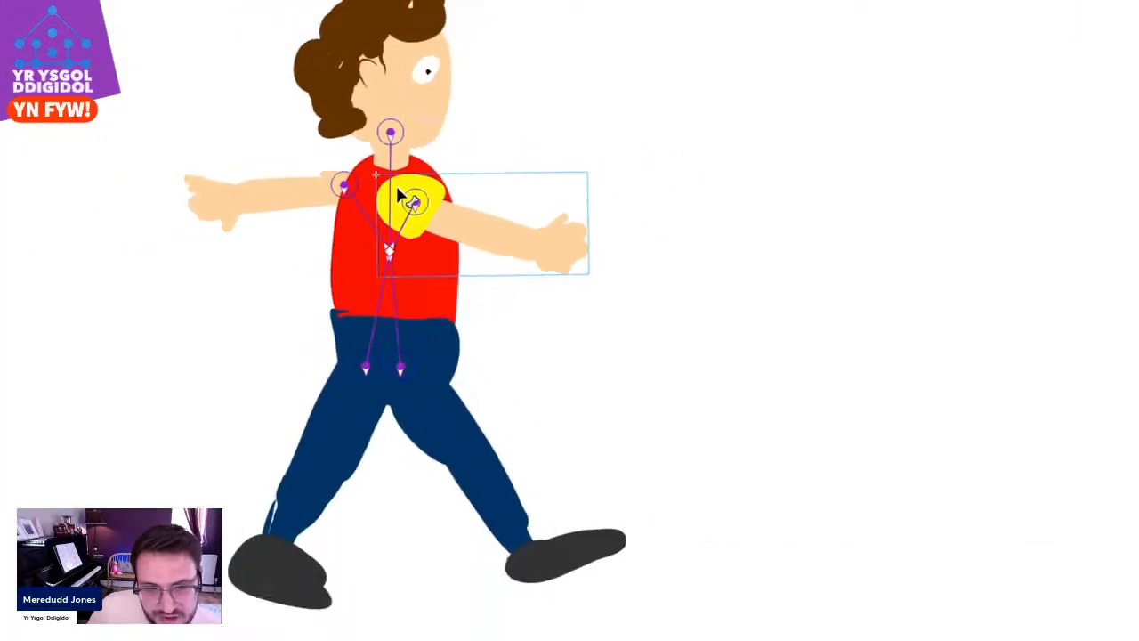
key("q")
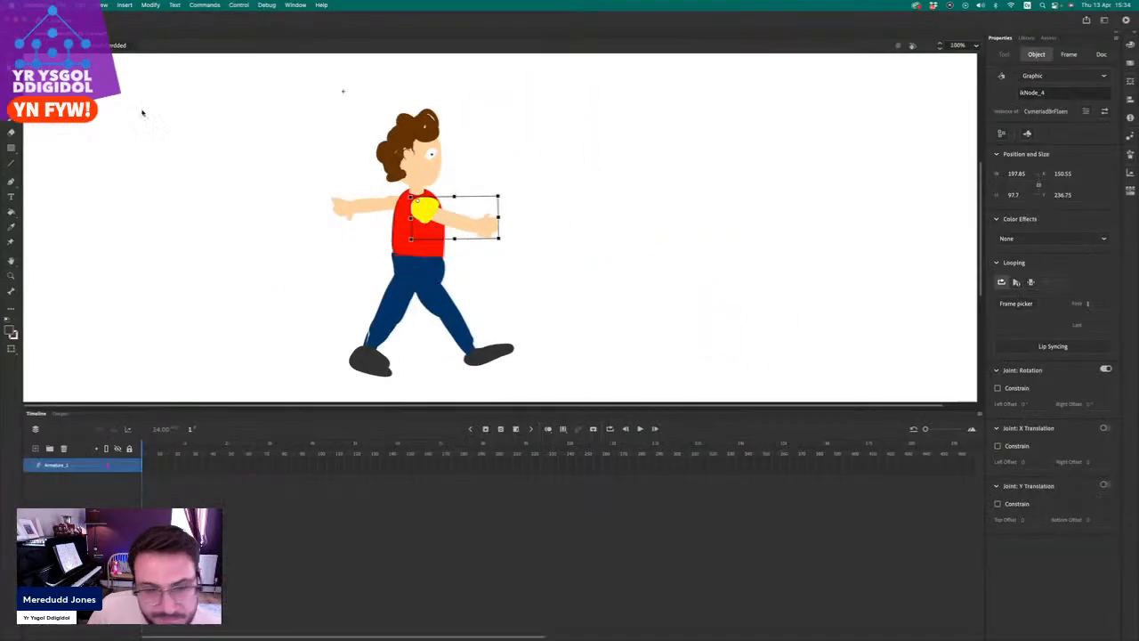
key("v")
left_click_drag(497, 225, 755, 265)
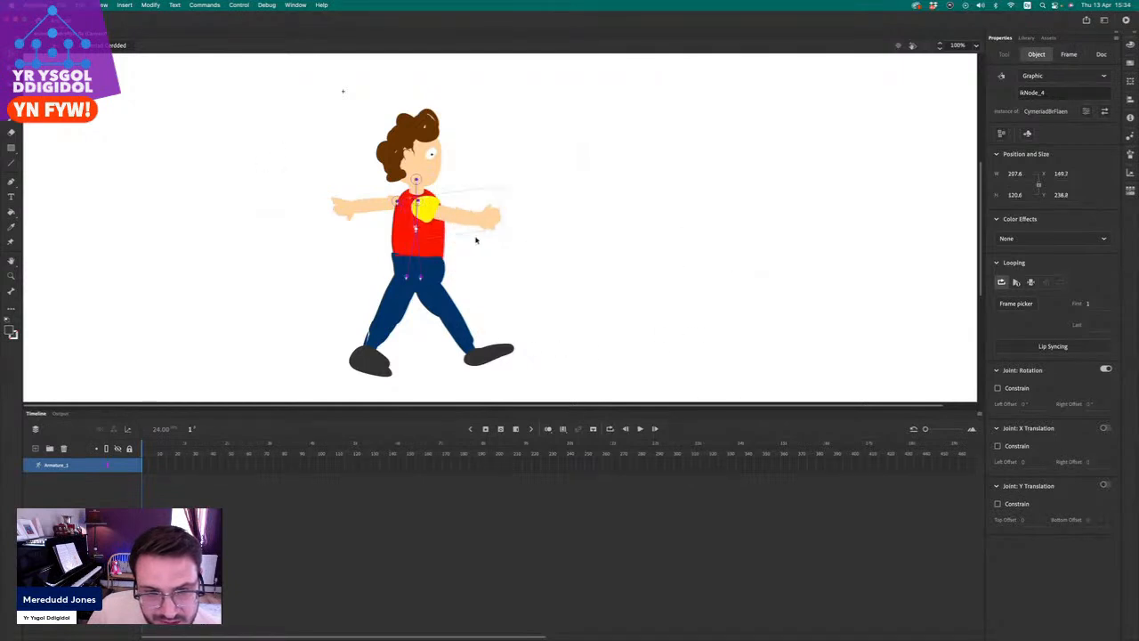
Shift the front arm slightly back on the shoulder, set its transformation point farther inside the yellow sleeve, and test the arm's swing.
key("q")
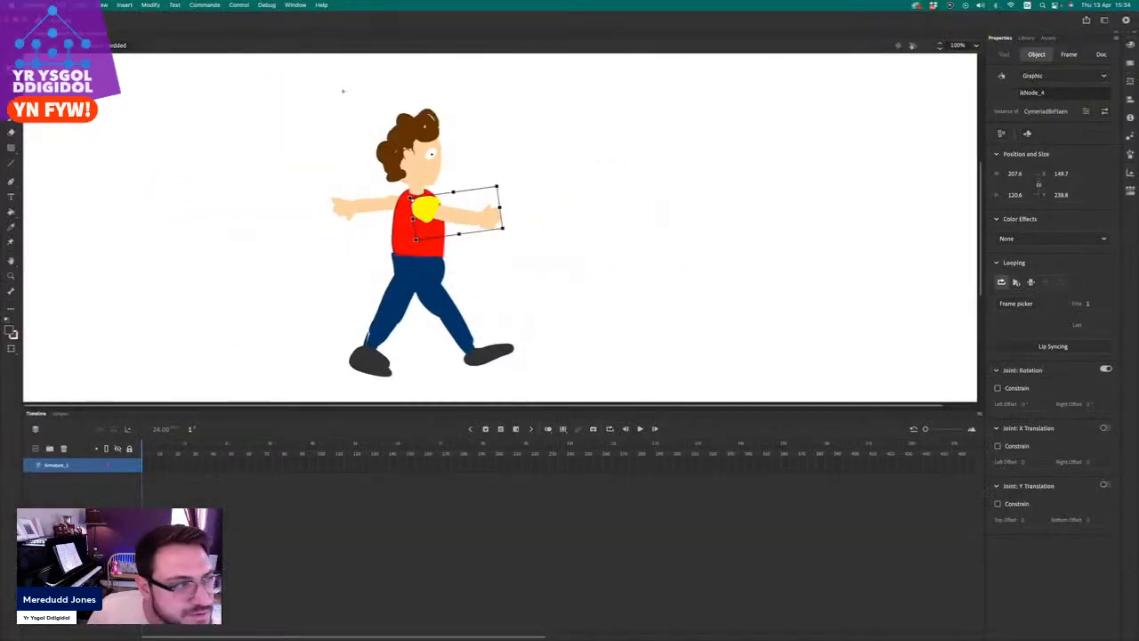
key("v")
mouse_move(488, 220)
left_mouse_down()
mouse_move(454, 266)
mouse_move(386, 272)
mouse_move(623, 211)
mouse_move(610, 231)
mouse_move(539, 253)
mouse_move(500, 237)
left_mouse_up()
key("q")
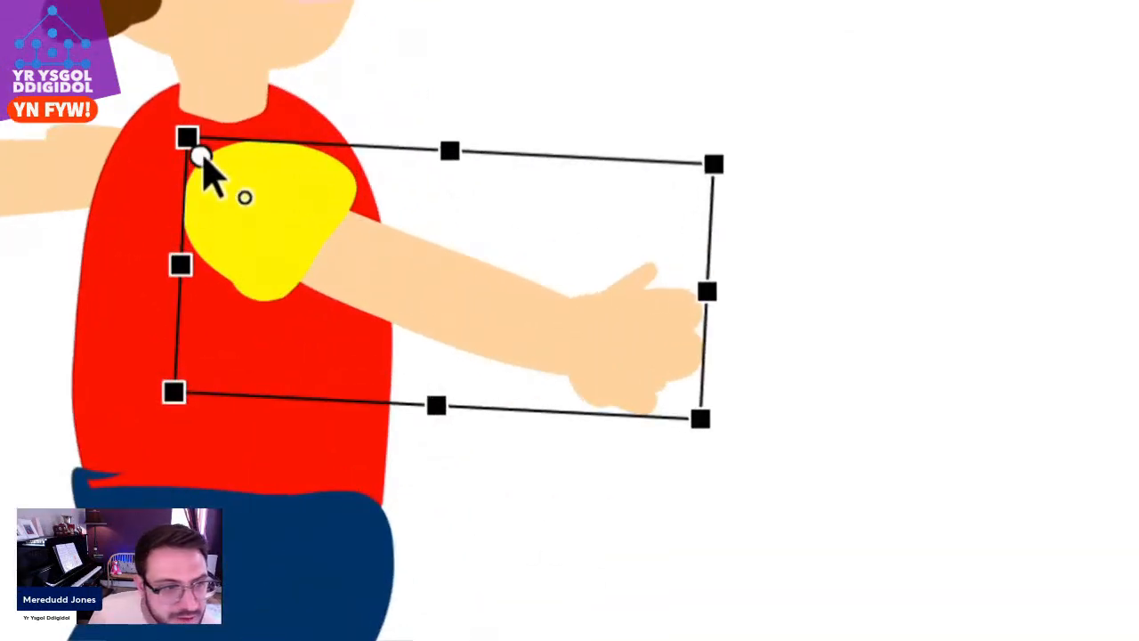
left_click_drag(219, 178, 257, 203)
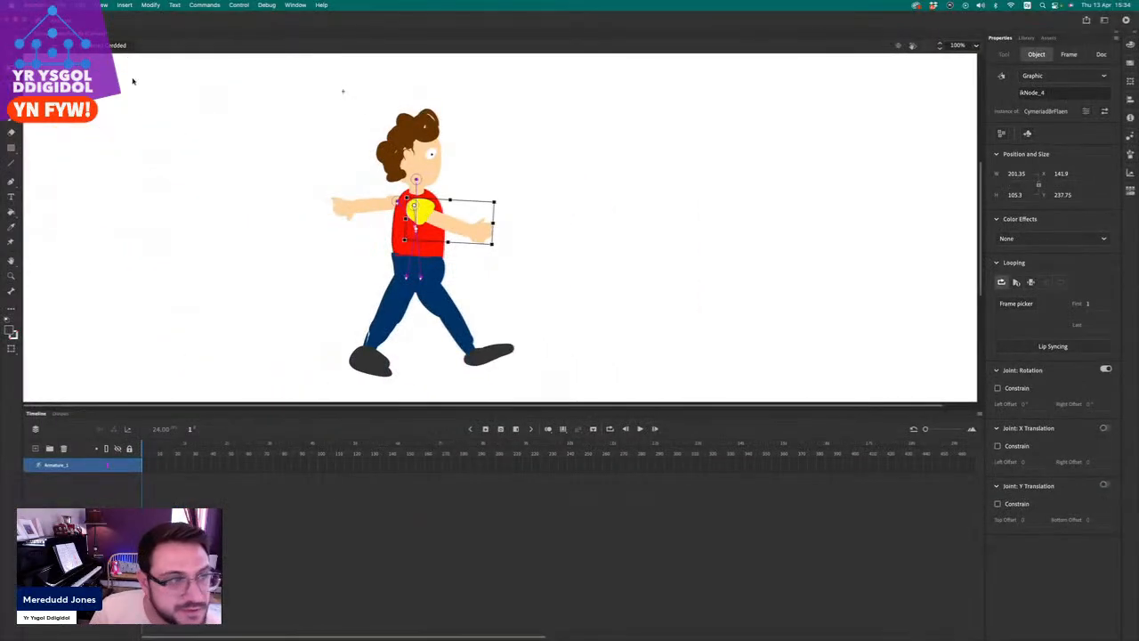
left_click(484, 252)
left_click(531, 238)
left_click_drag(468, 230, 657, 262)
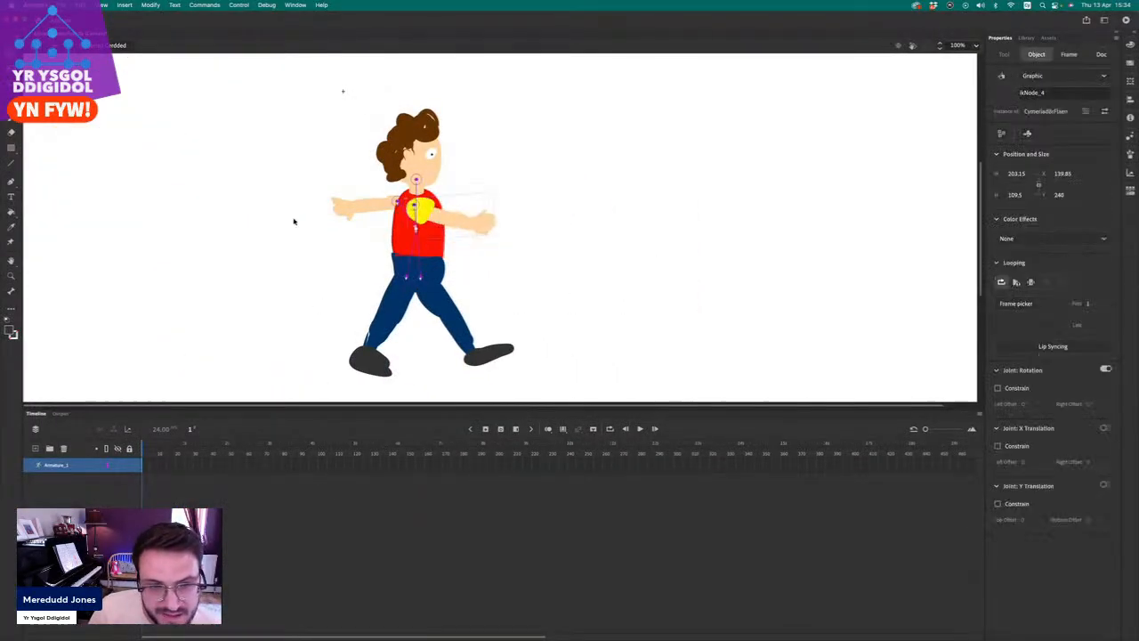
Move the back arm's transformation point into the shoulder beside the front arm's joint, and swing the arm slightly downward.
left_click_drag(349, 211, 164, 225)
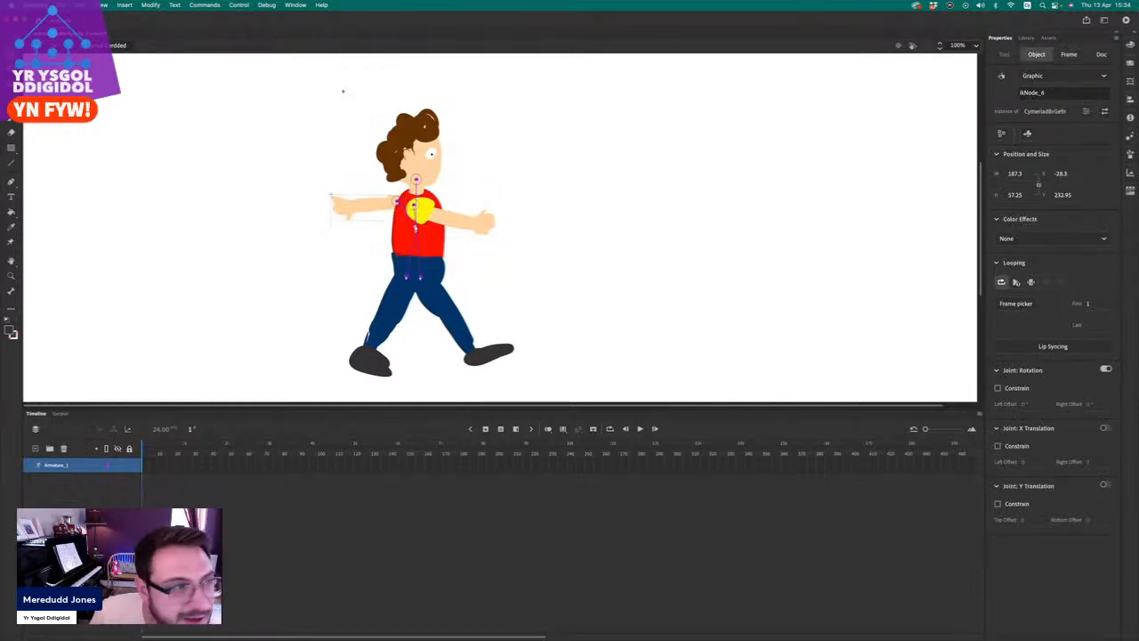
key("q")
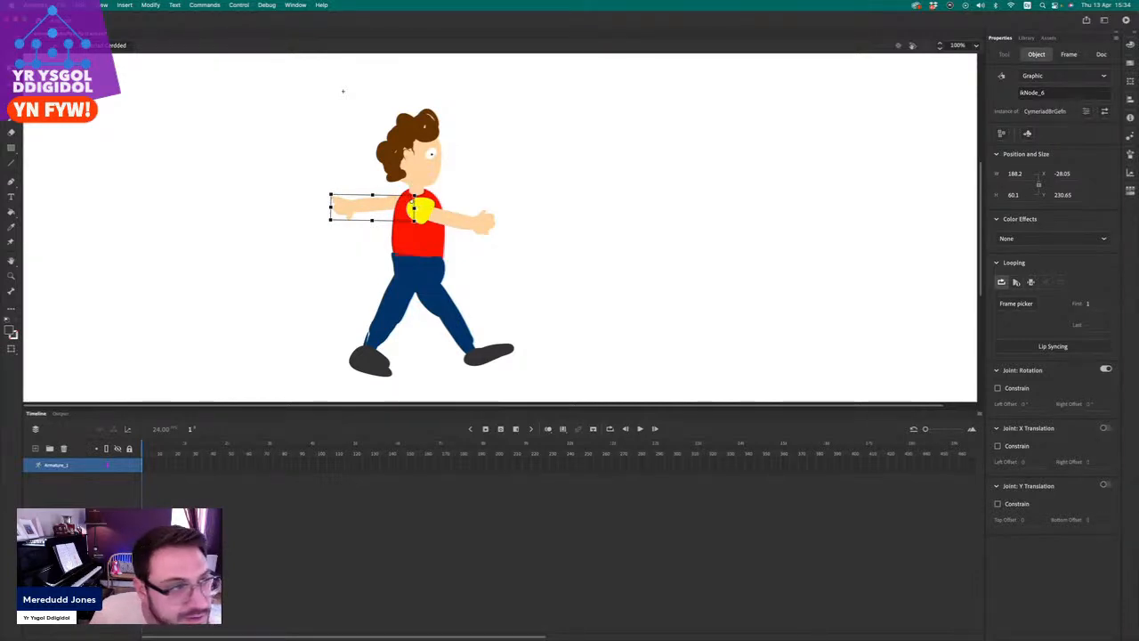
left_click_drag(349, 206, 249, 259)
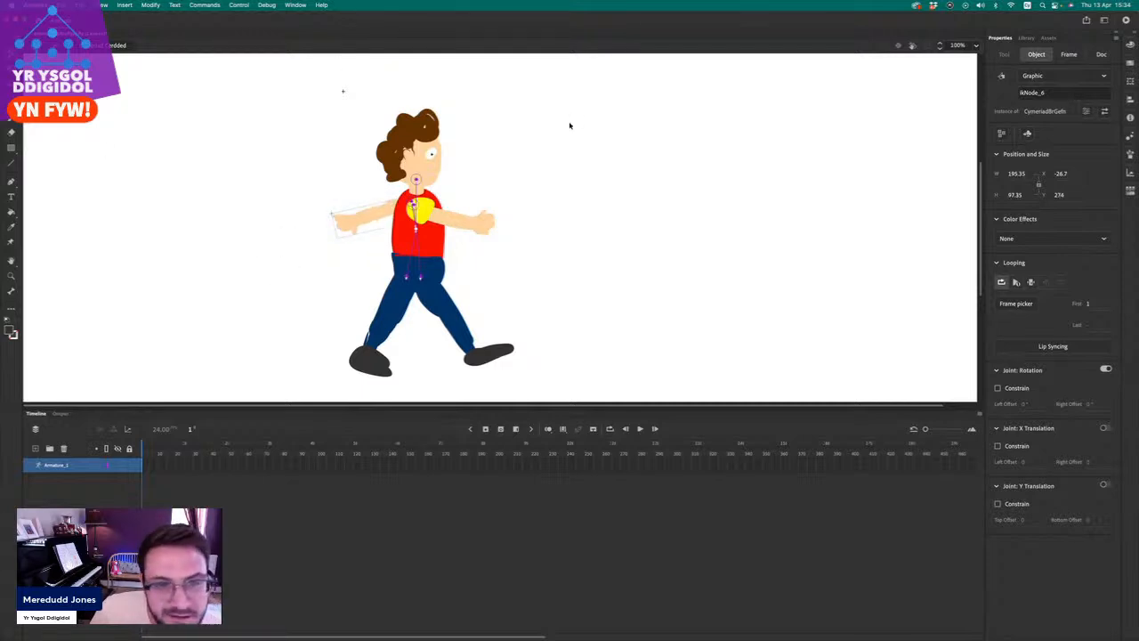
Move the head's transformation point down to the base of the neck and tilt the head to test the joint.
left_click_drag(403, 125, 516, 146)
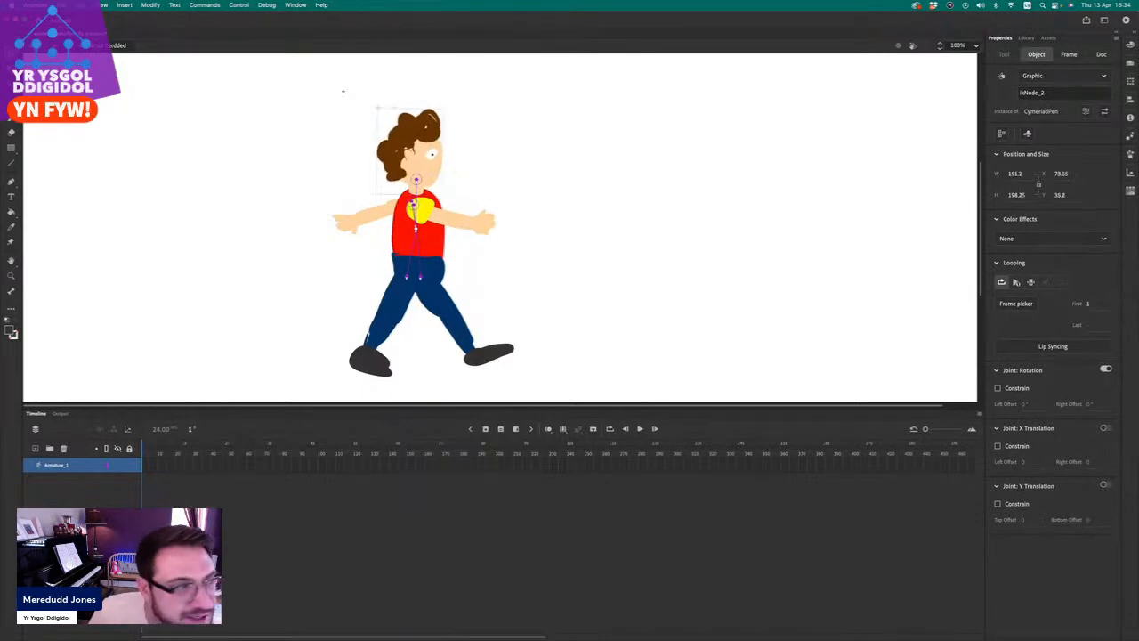
left_click(419, 184)
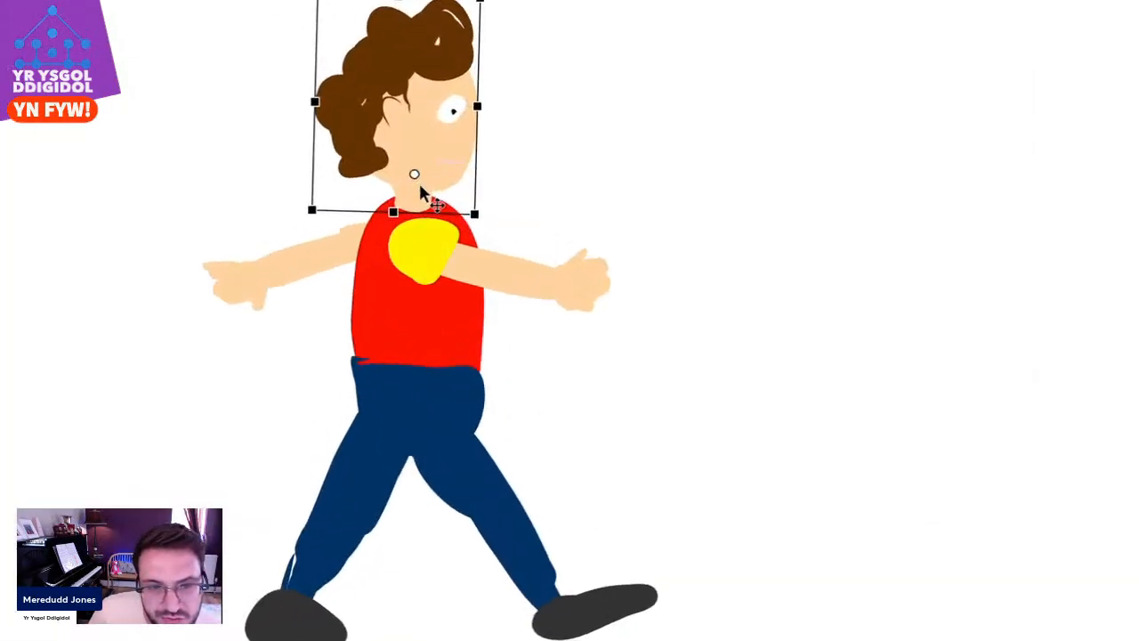
left_click_drag(412, 165, 416, 219)
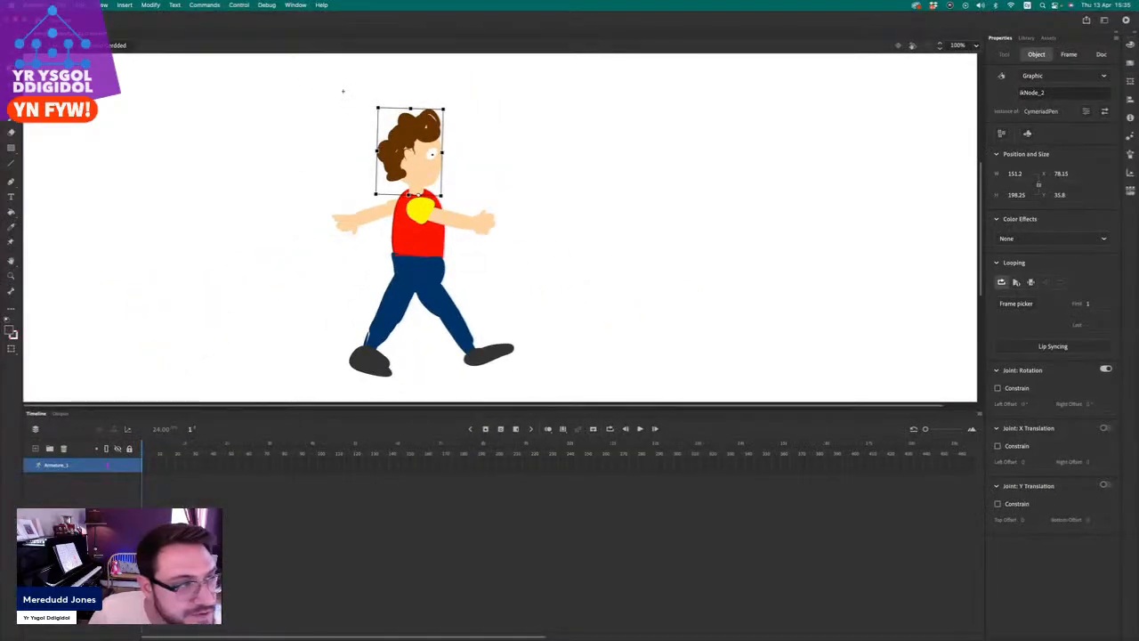
left_click(219, 157)
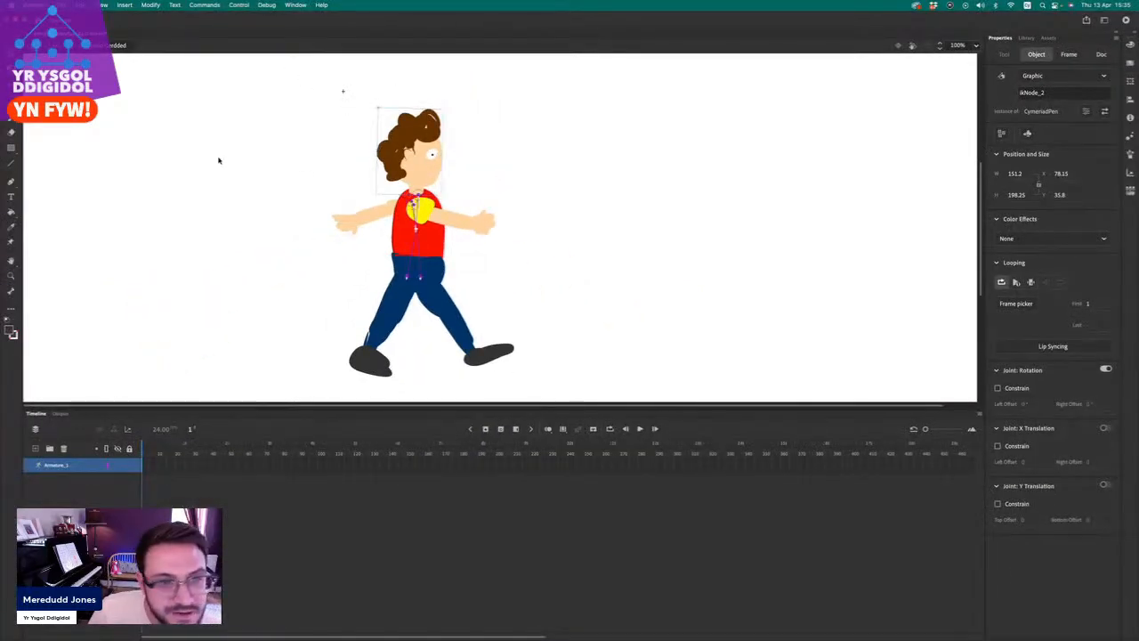
left_click_drag(449, 136, 427, 91)
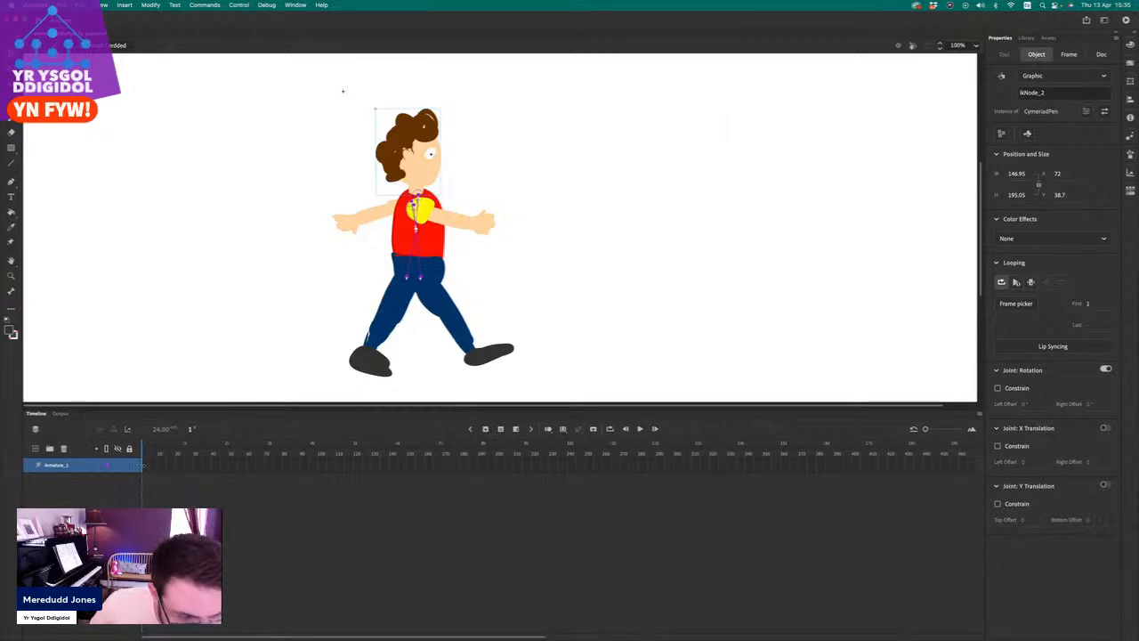
left_click_drag(144, 467, 212, 470)
left_click(180, 503)
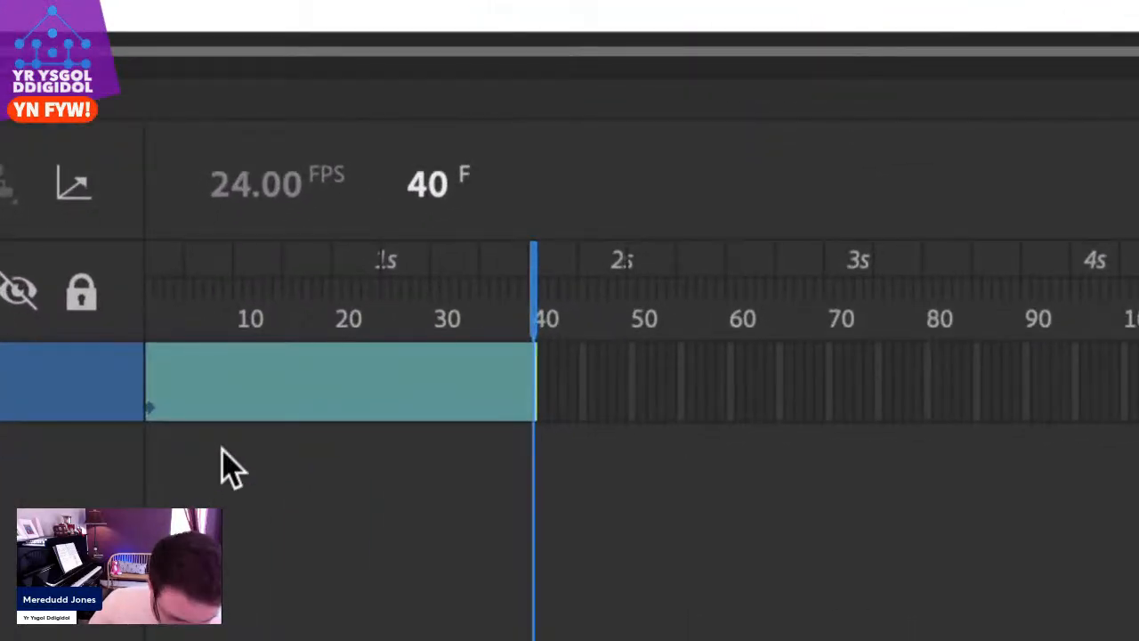
key("super+z")
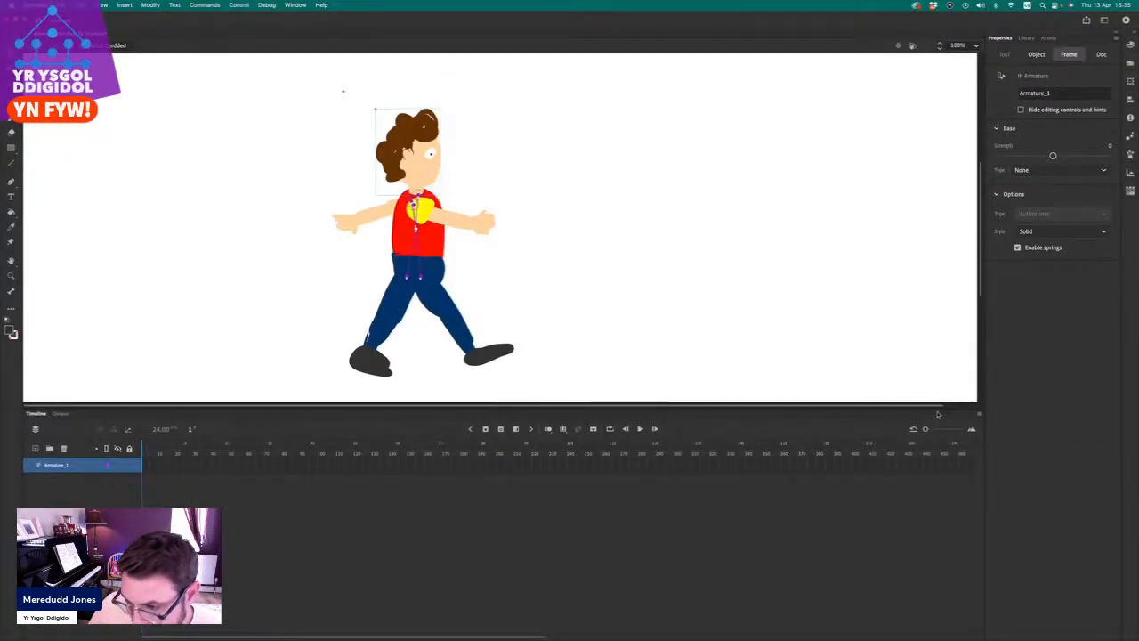
Enlarge the timeline frames and extend the Armature_1 layer's span to frame 24.
left_click_drag(926, 430, 938, 433)
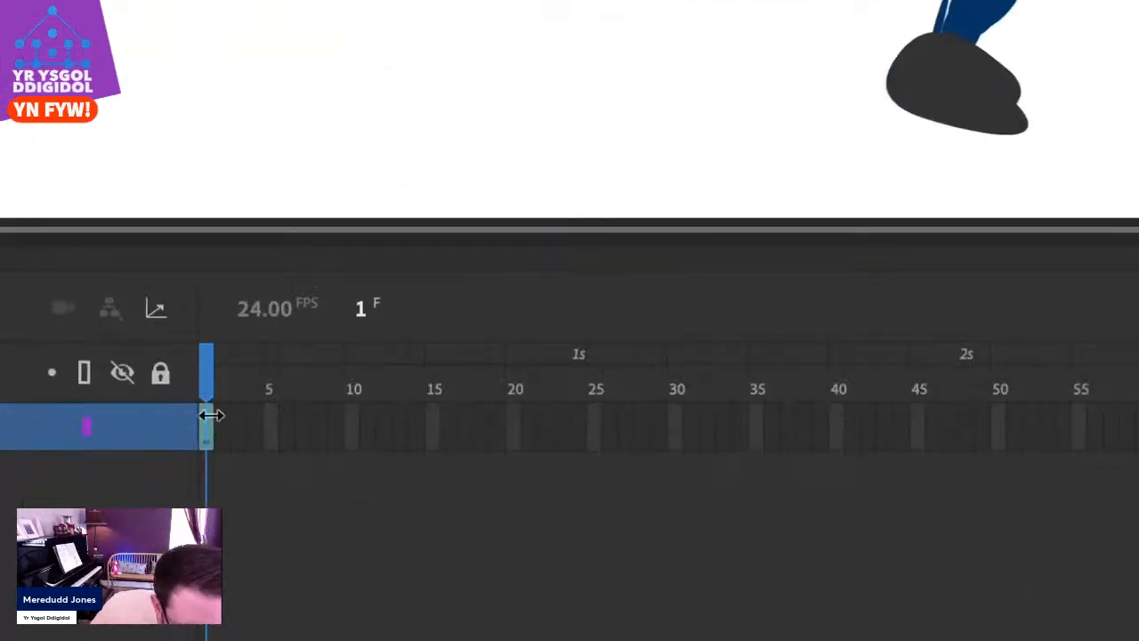
left_click_drag(213, 416, 102, 463)
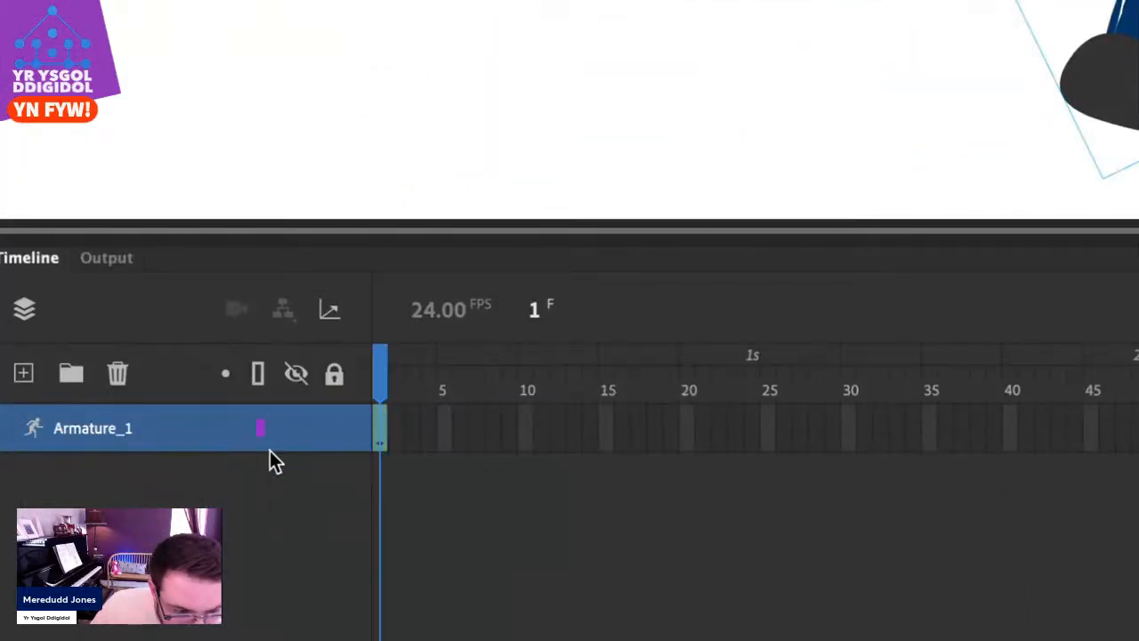
left_click_drag(382, 429, 606, 436)
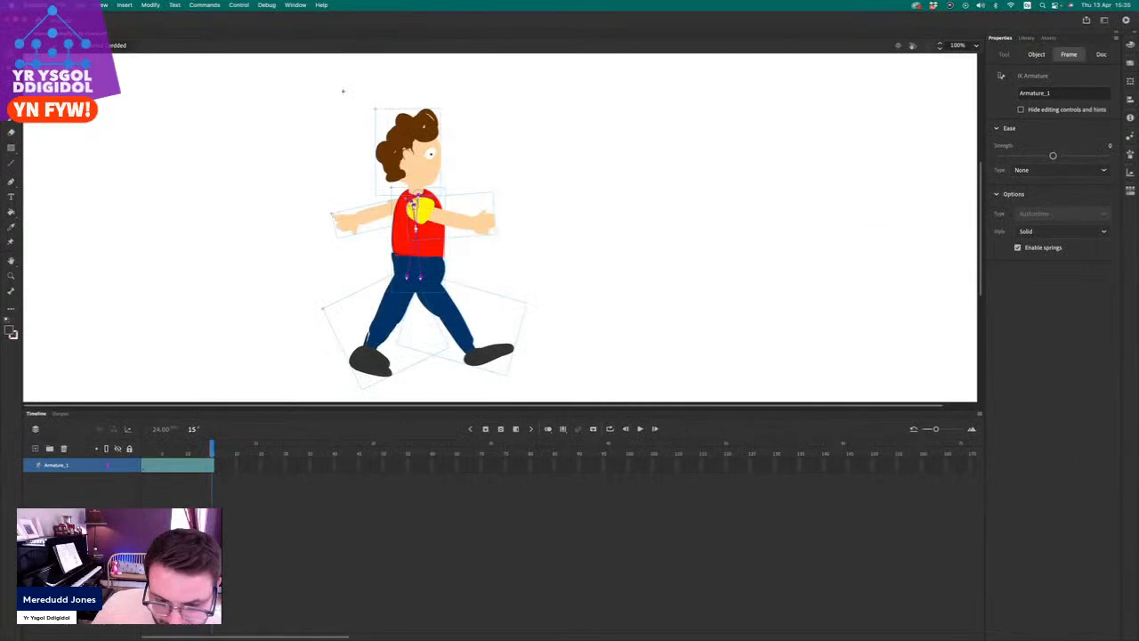
left_click_drag(245, 465, 188, 454)
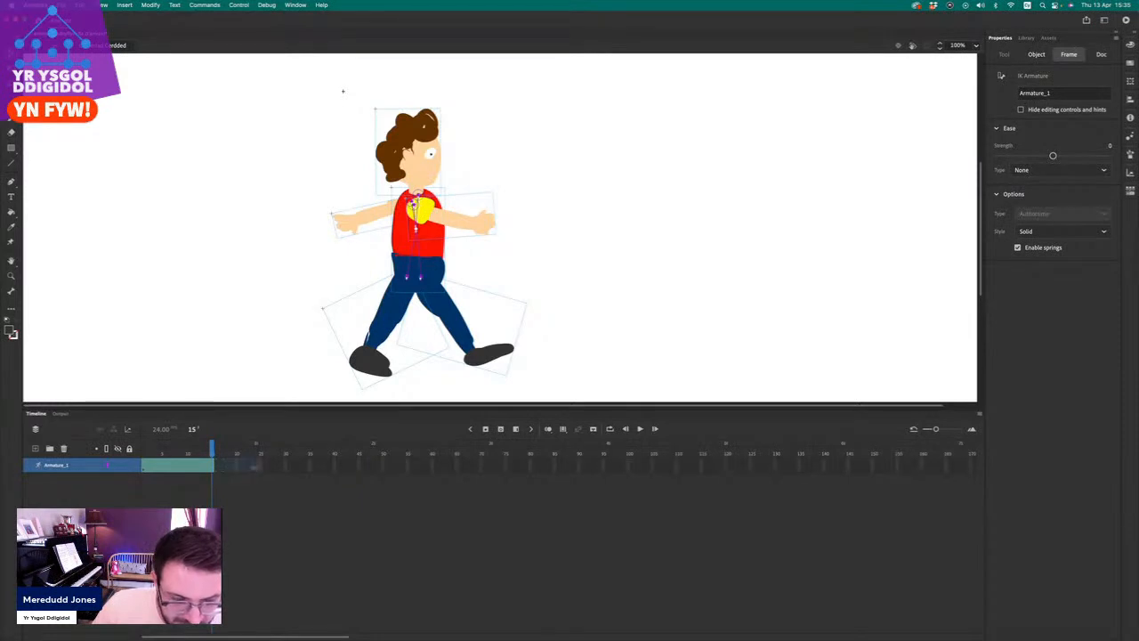
left_click_drag(214, 465, 260, 472)
left_click(165, 489)
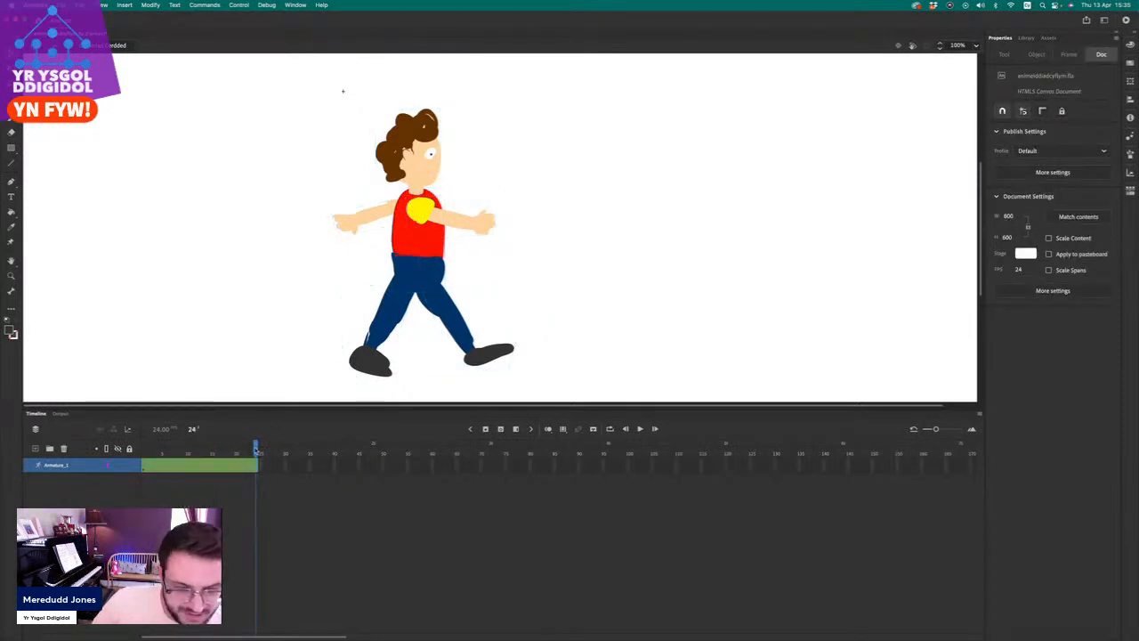
Pose the walking figure's legs and arms in the opposite stride at frame 8, and play the animation from frame 1.
left_click_drag(255, 448, 136, 456)
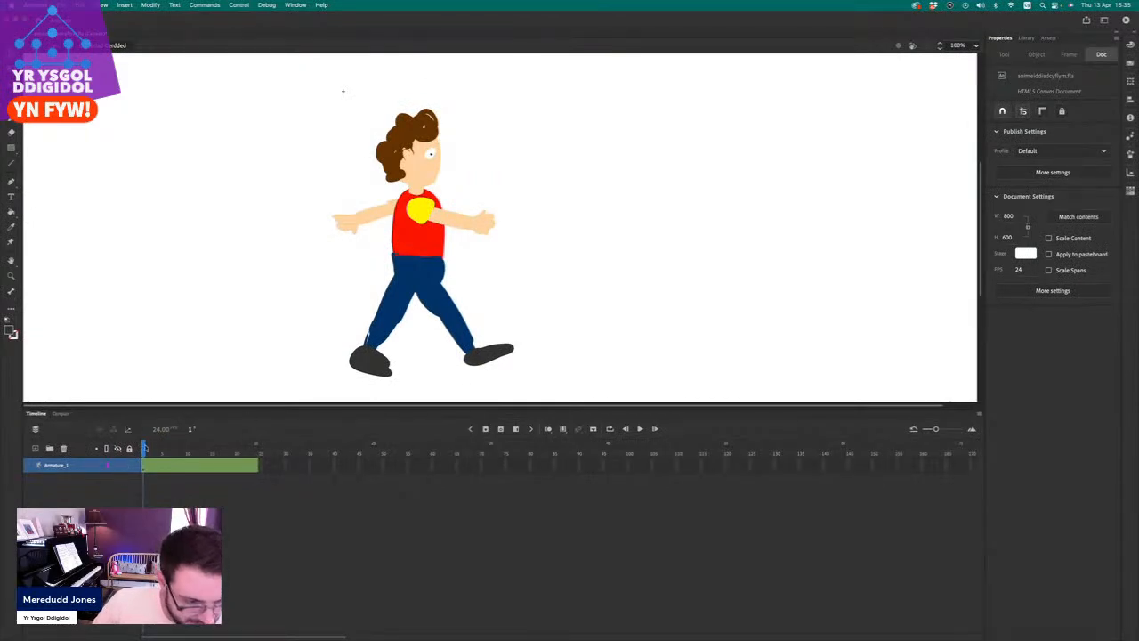
left_click_drag(145, 449, 178, 457)
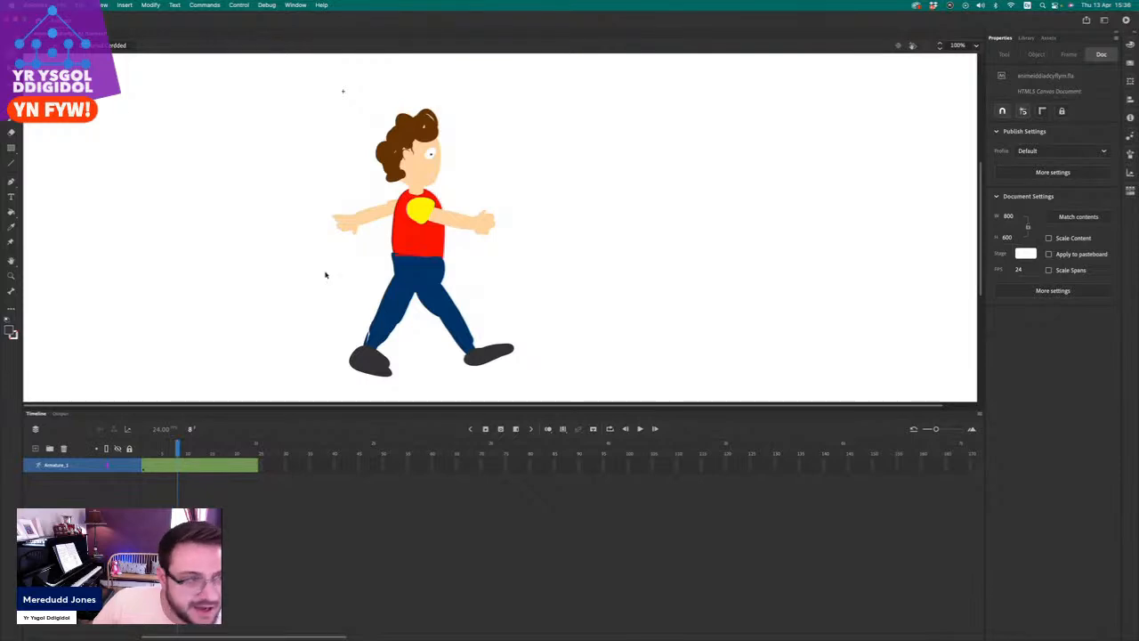
left_click_drag(494, 356, 504, 377)
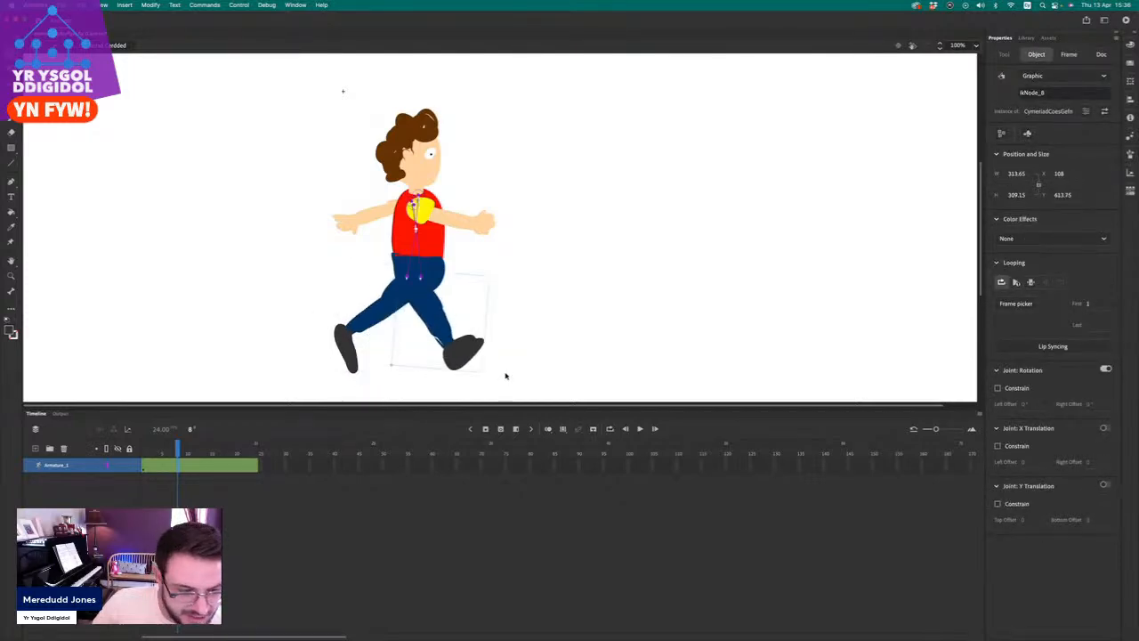
left_click_drag(487, 228, 381, 259)
left_click_drag(348, 220, 513, 260)
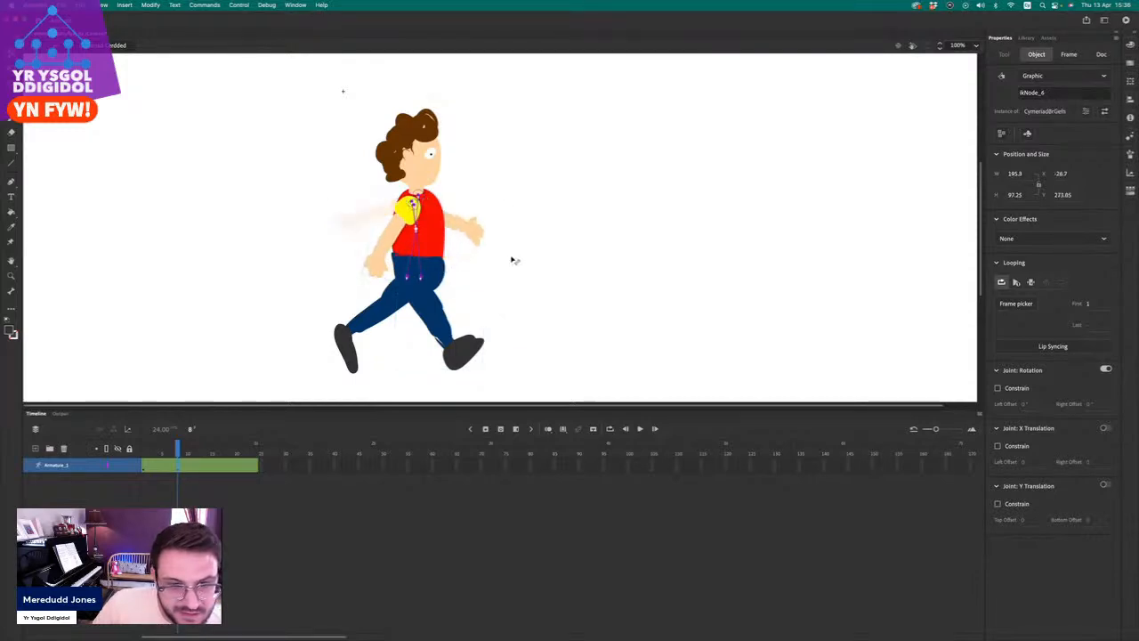
left_click_drag(368, 262, 339, 249)
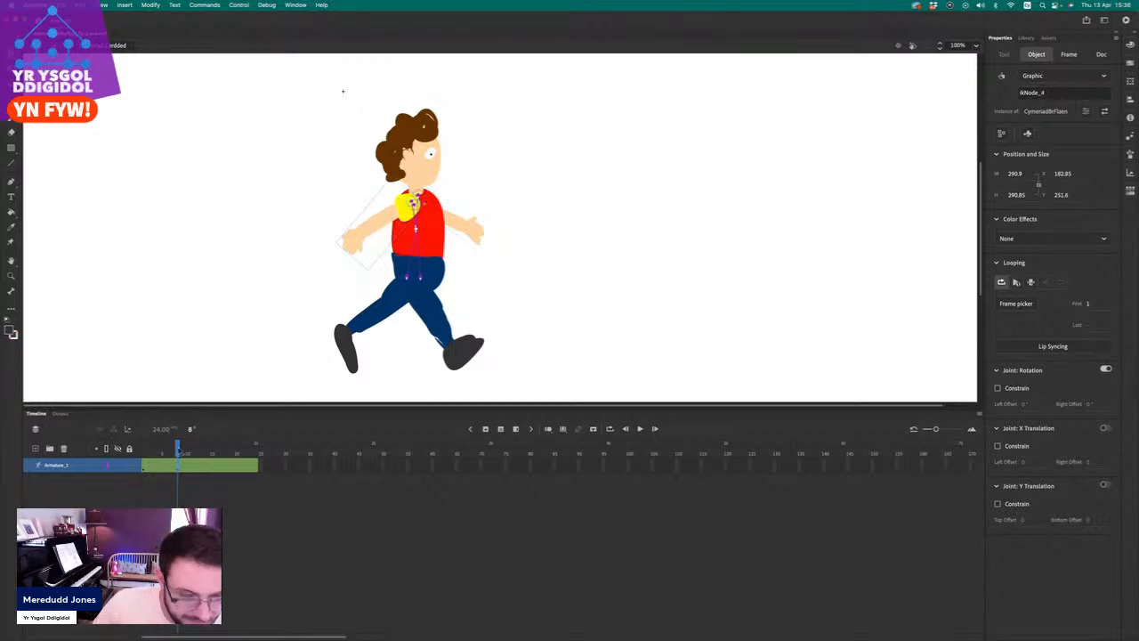
left_click_drag(178, 450, 143, 451)
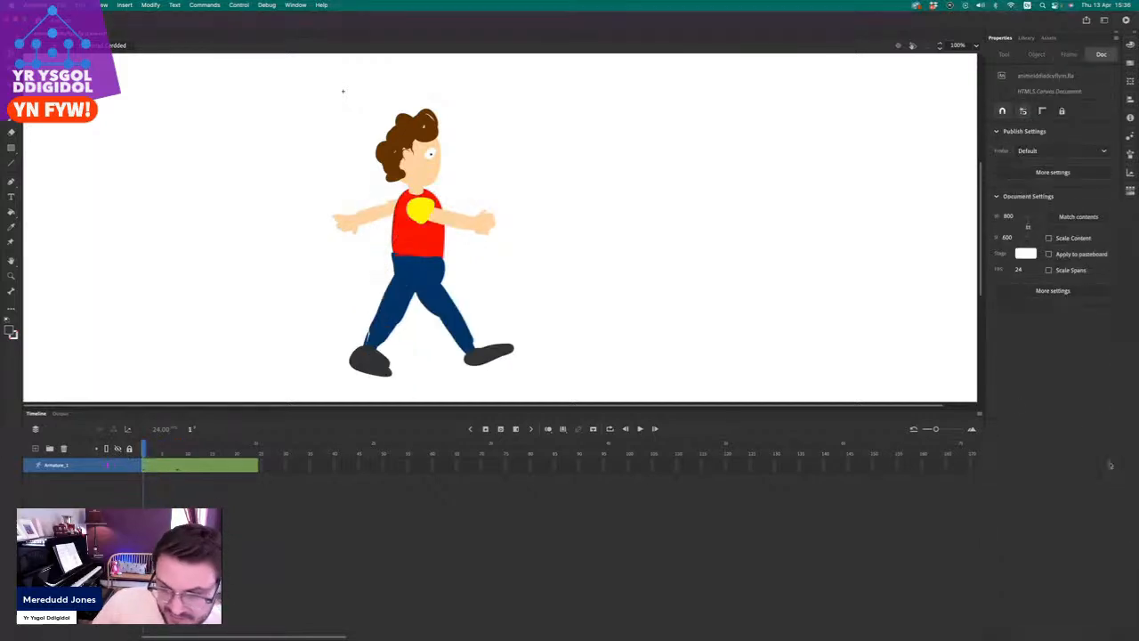
left_click(640, 429)
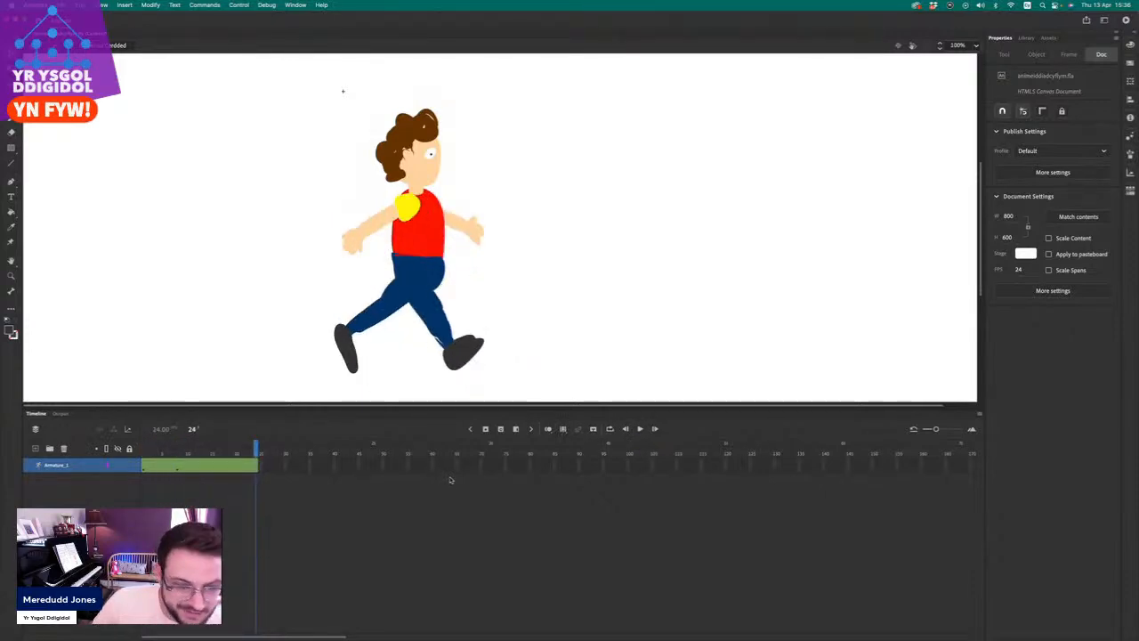
Copy the Armature_1 frames starting at frame 1 and paste them over the layer at frame 15.
left_click_drag(180, 454, 212, 452)
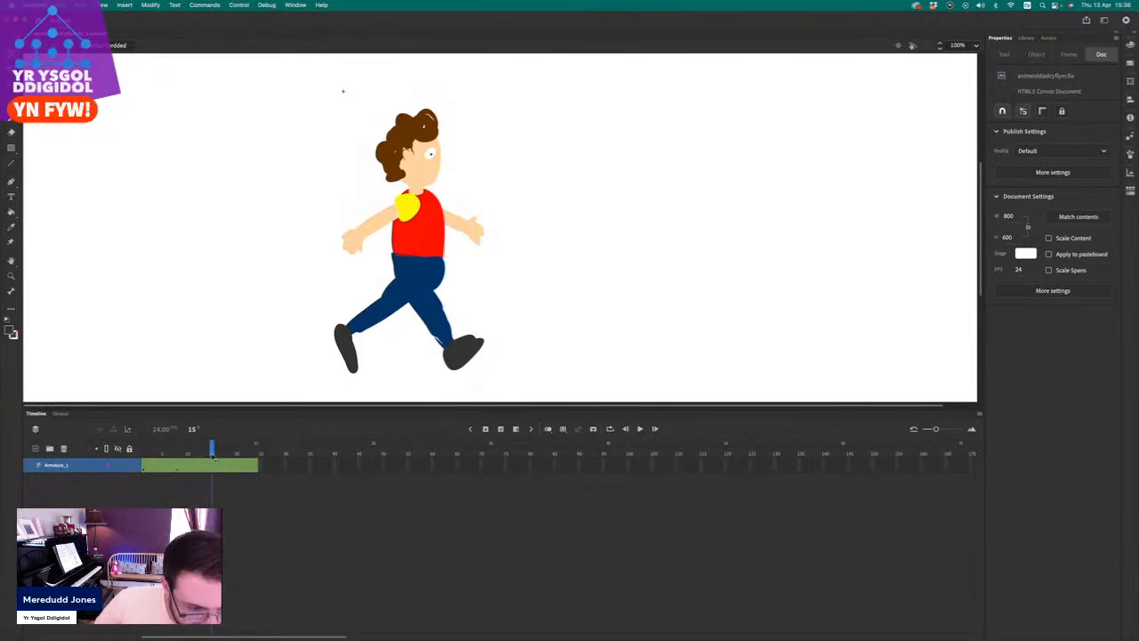
left_click(145, 466)
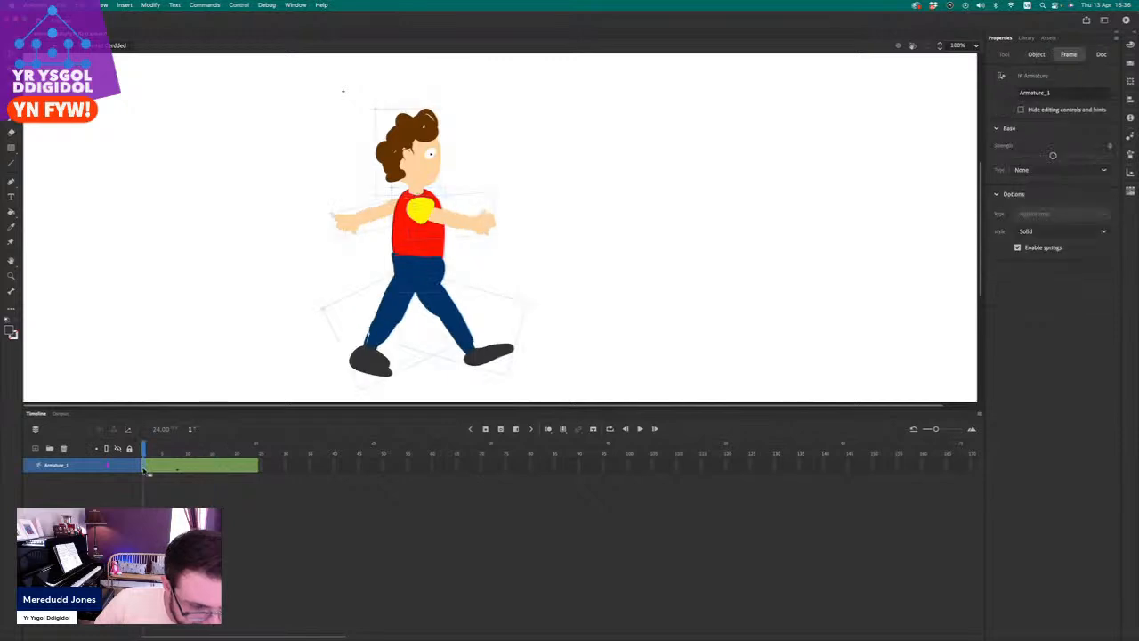
right_click(147, 469)
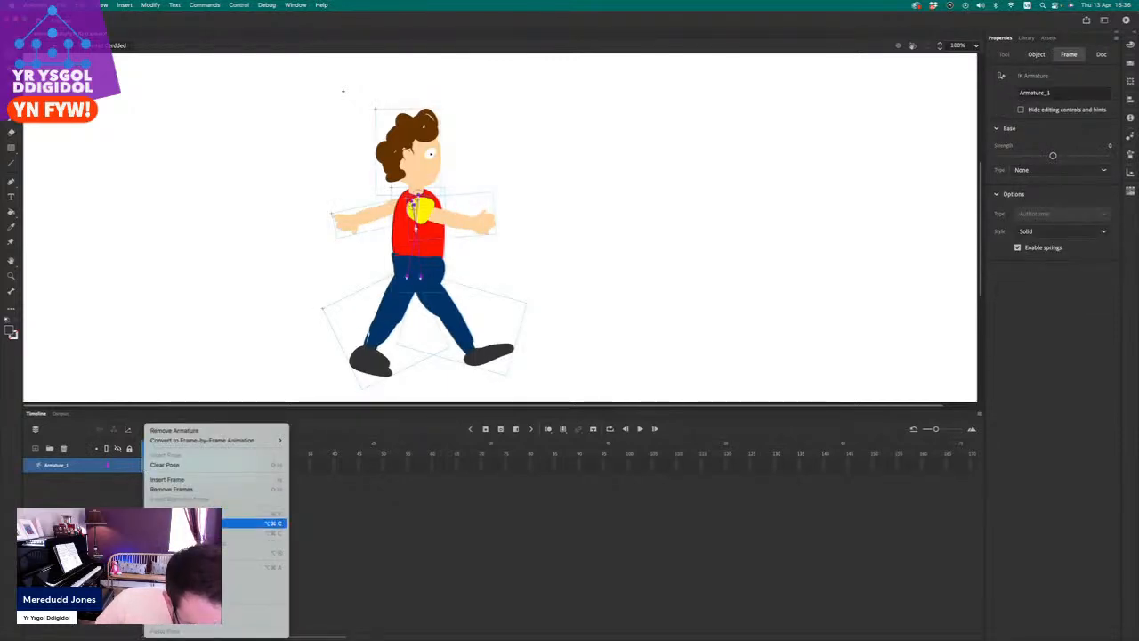
left_click(254, 522)
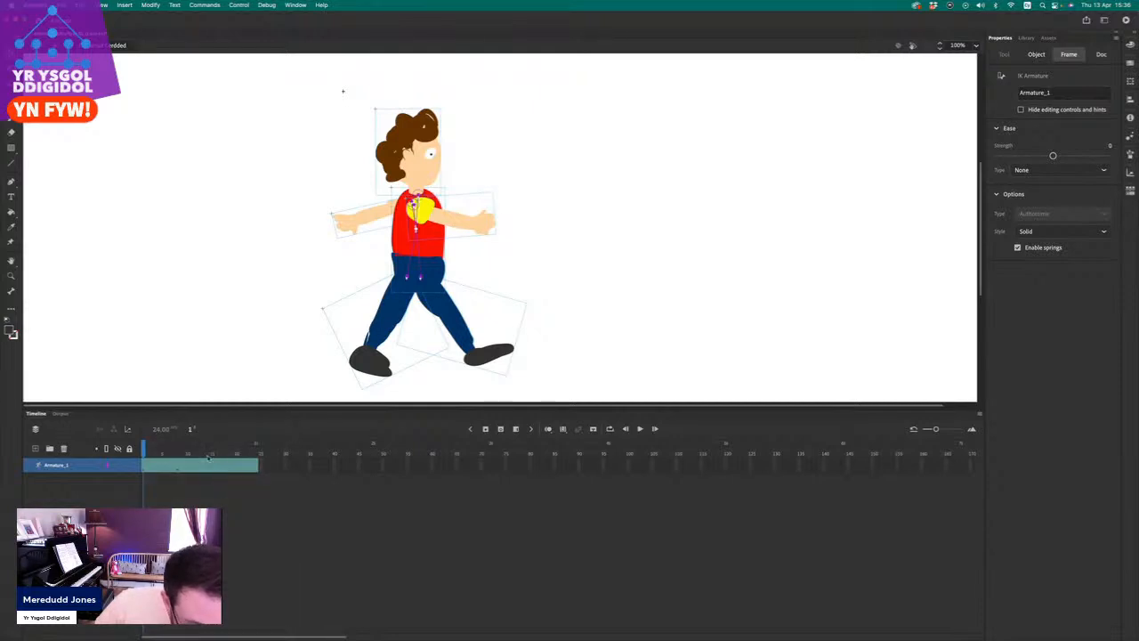
left_click(211, 467)
right_click(213, 464)
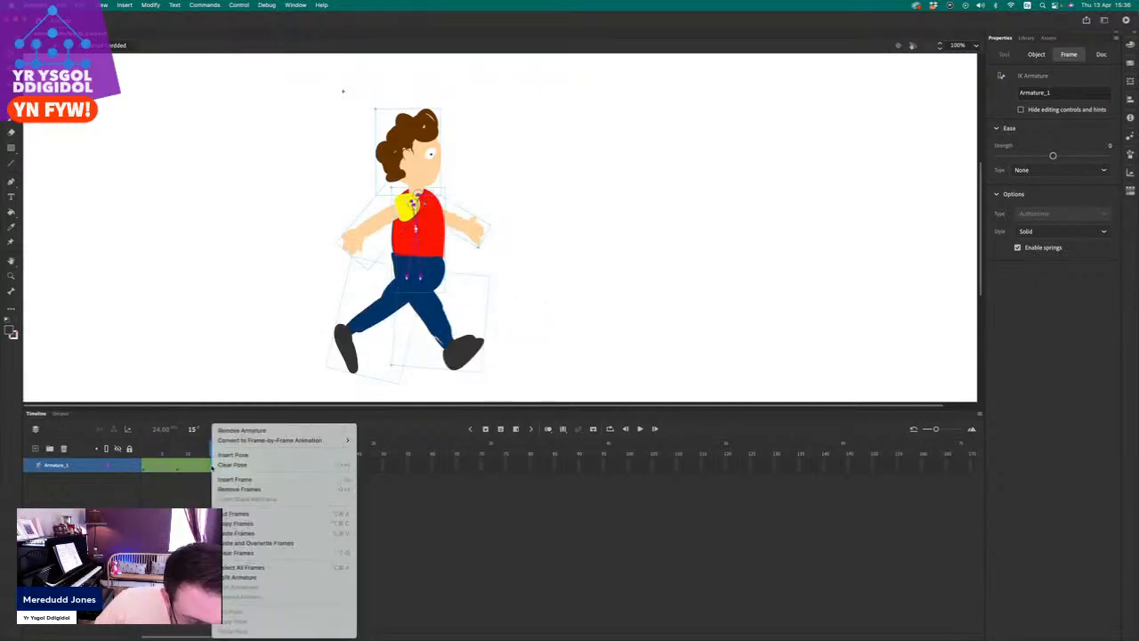
left_click(263, 542)
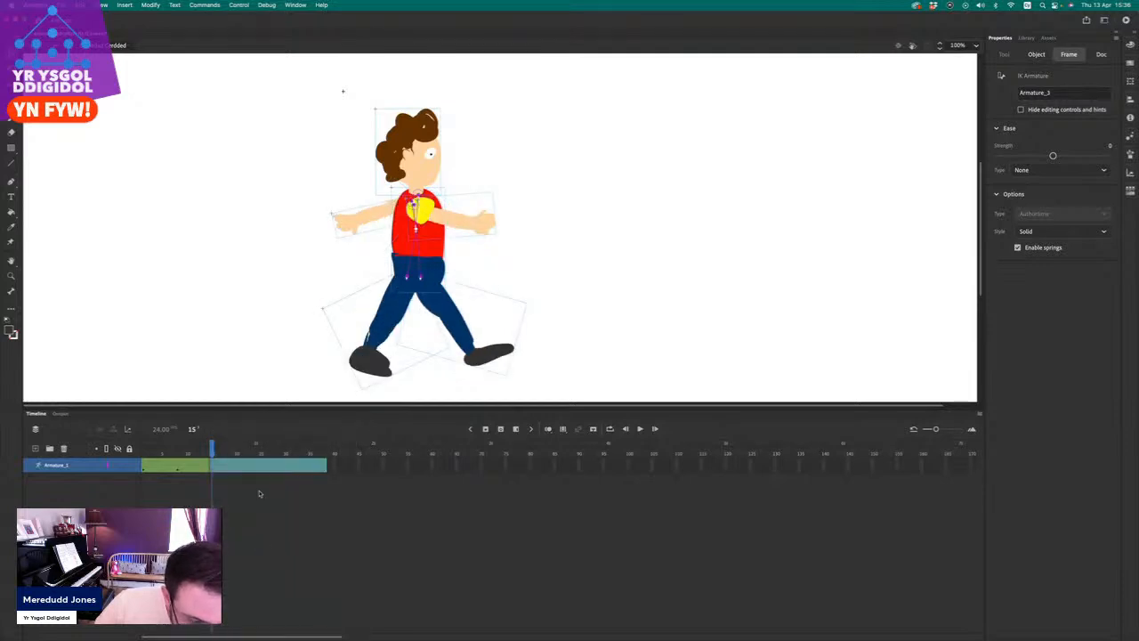
left_click(259, 493)
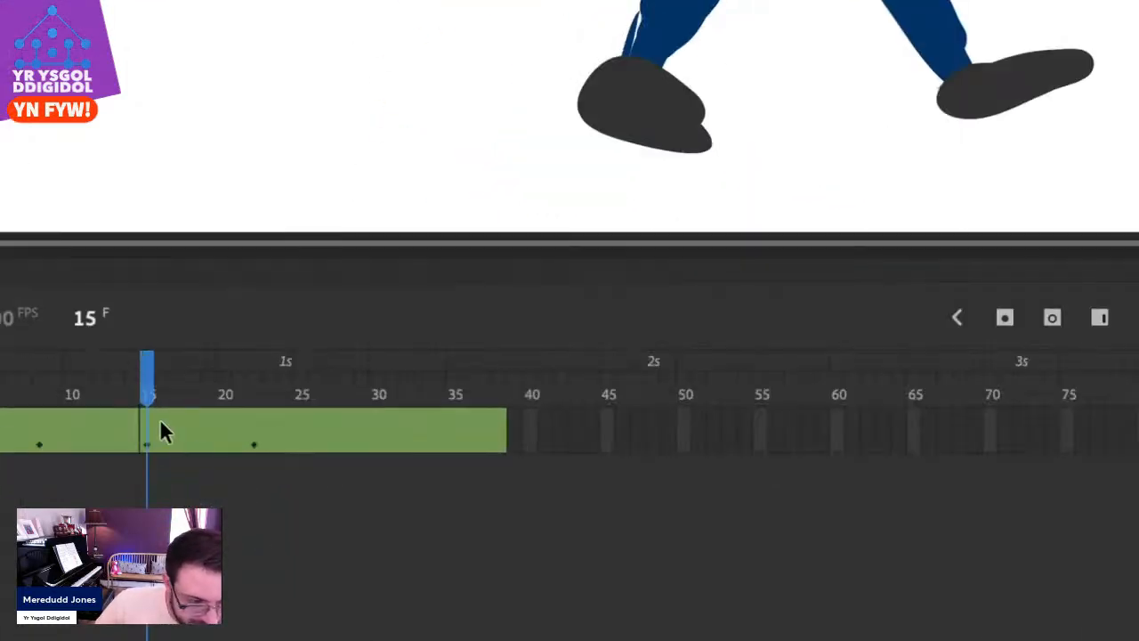
Remove the surplus frames after frame 15 from the armature layer.
left_click_drag(215, 466, 315, 468)
left_click_drag(472, 438, 542, 442)
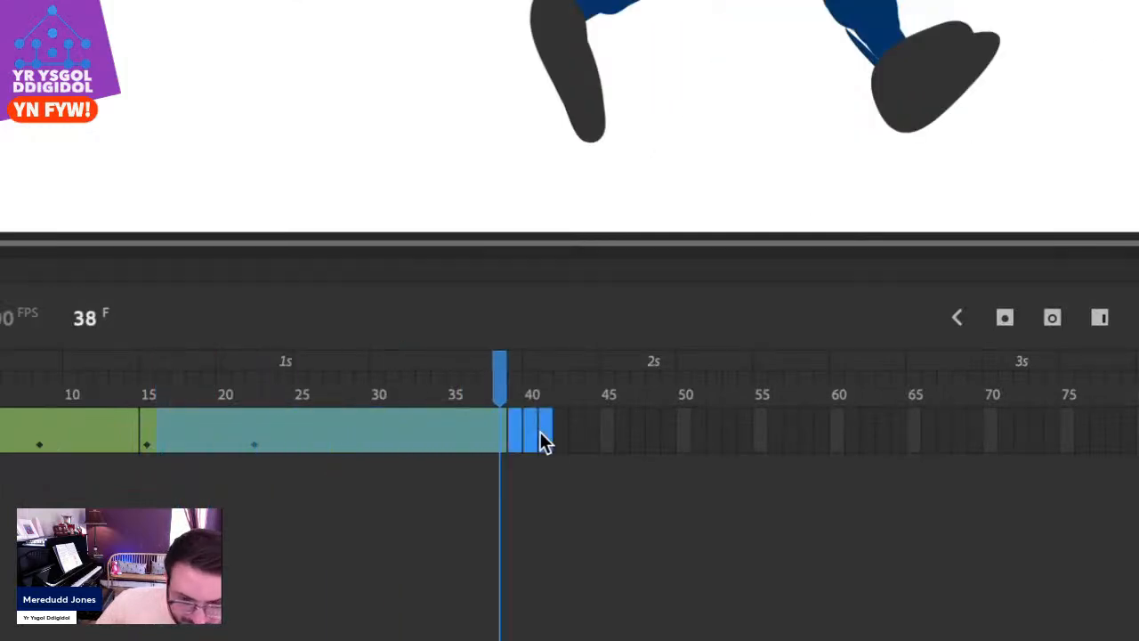
right_click(246, 469)
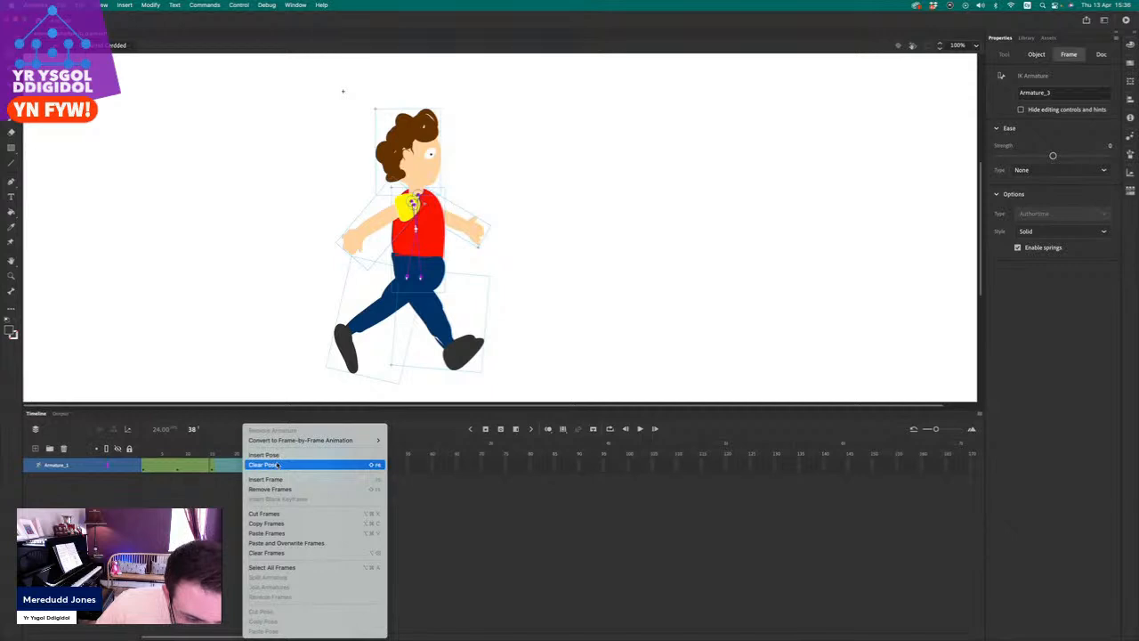
left_click(270, 489)
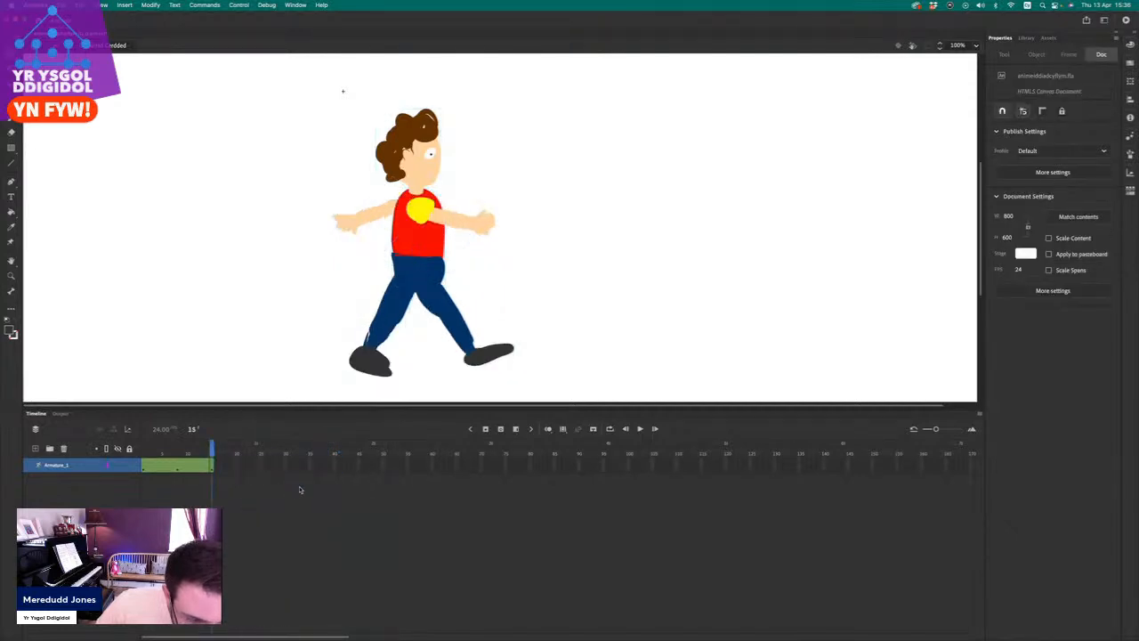
Turn on looped playback for frames 1 to 15 and play the walk cycle.
left_click_drag(212, 450, 12, 449)
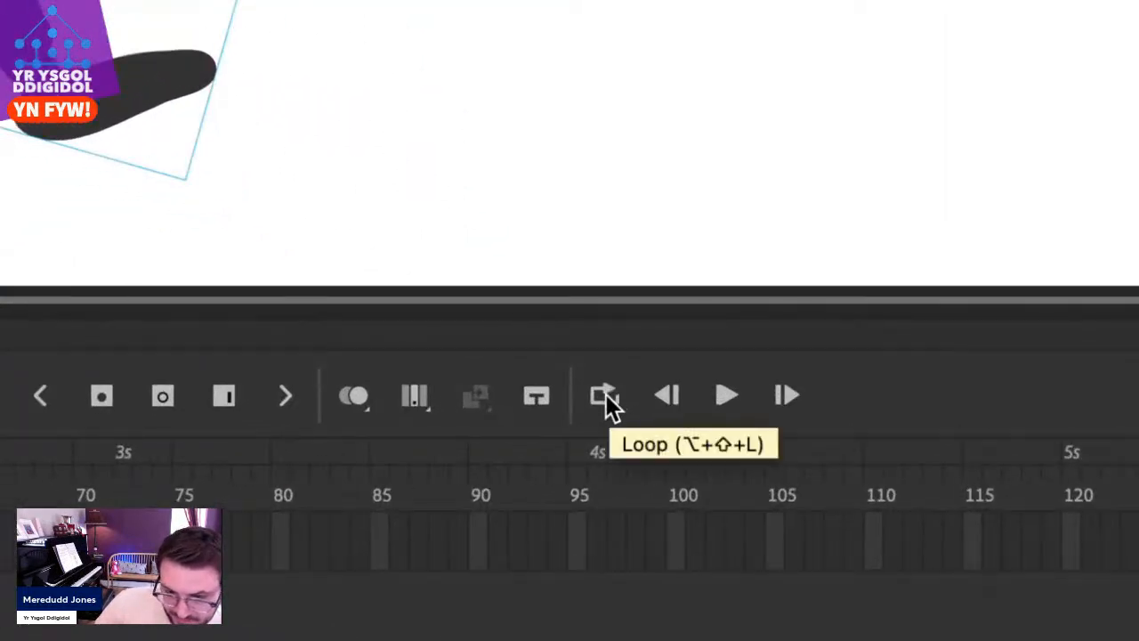
left_click(604, 396)
left_click_drag(154, 442, 207, 446)
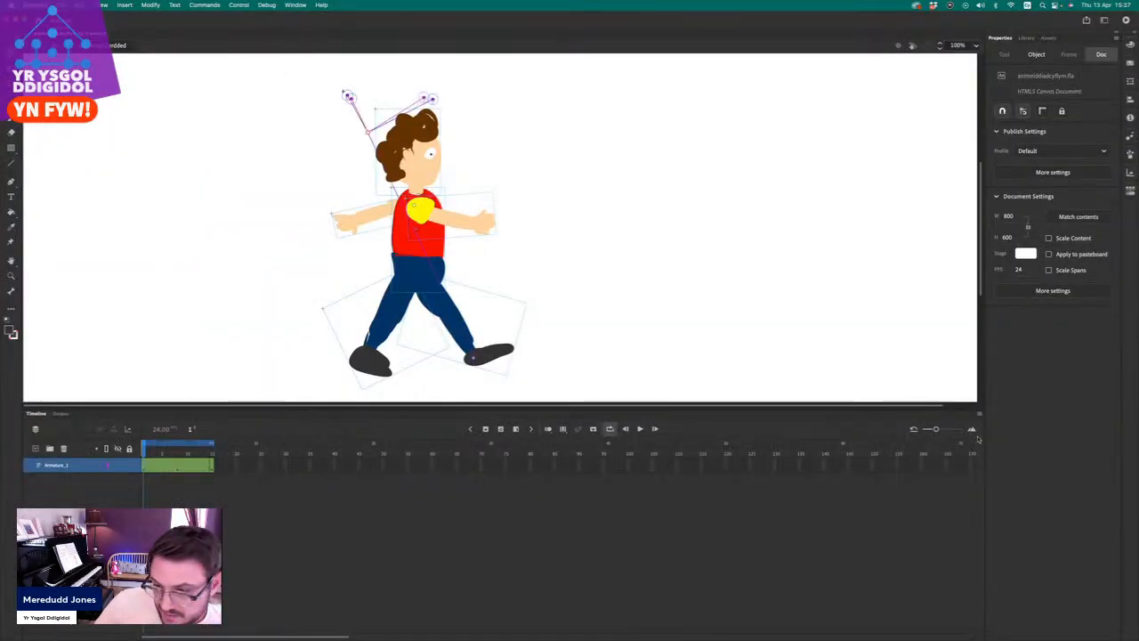
left_click(640, 428)
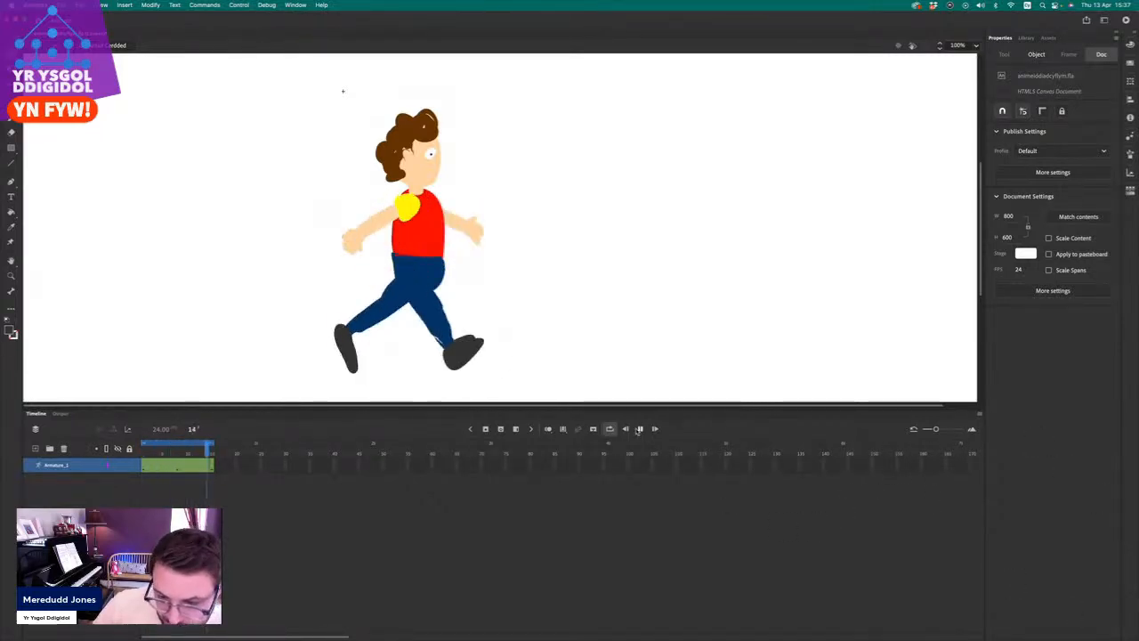
left_click(640, 429)
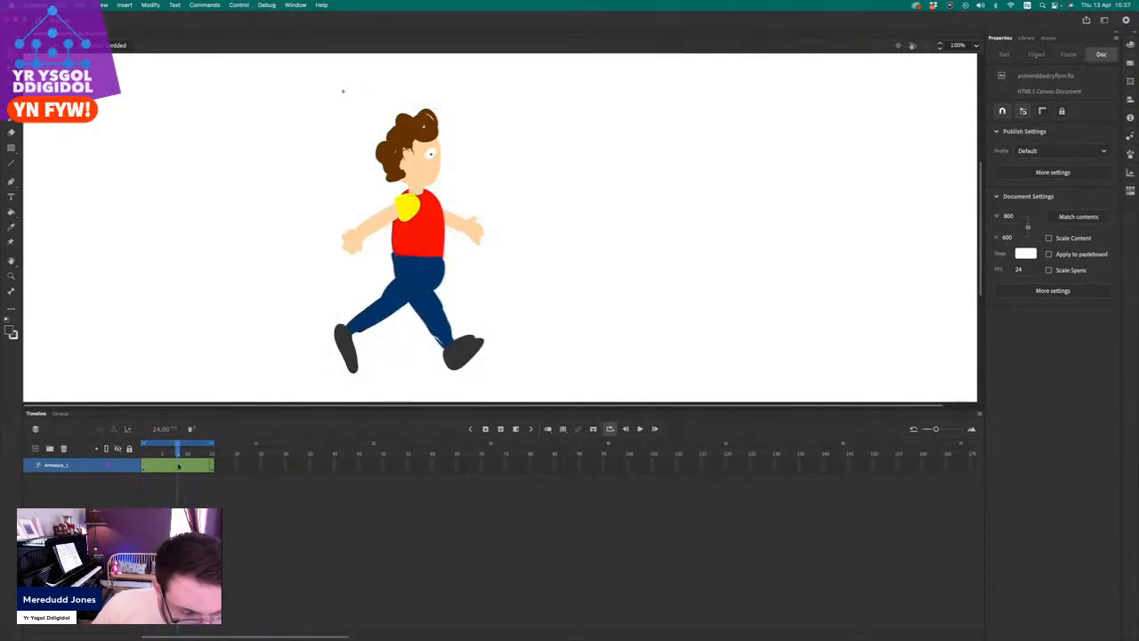
Tilt the head slightly forward in the frame 8 pose and slightly back in the frame 1 pose, and replay the loop.
left_click(178, 465)
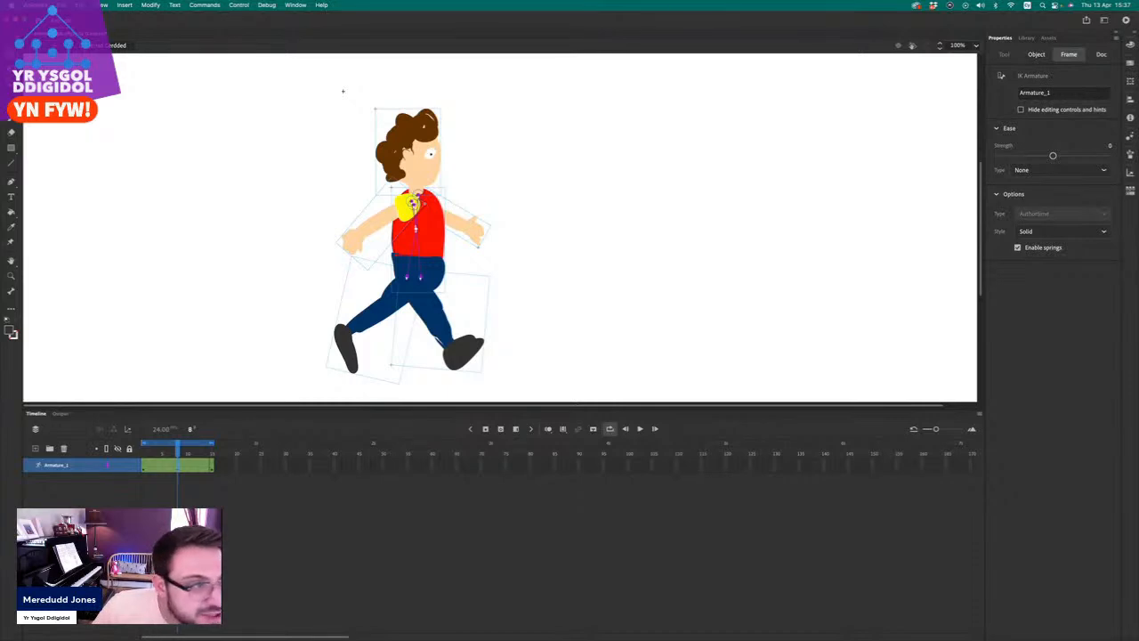
left_click_drag(421, 153, 428, 156)
left_click(314, 338)
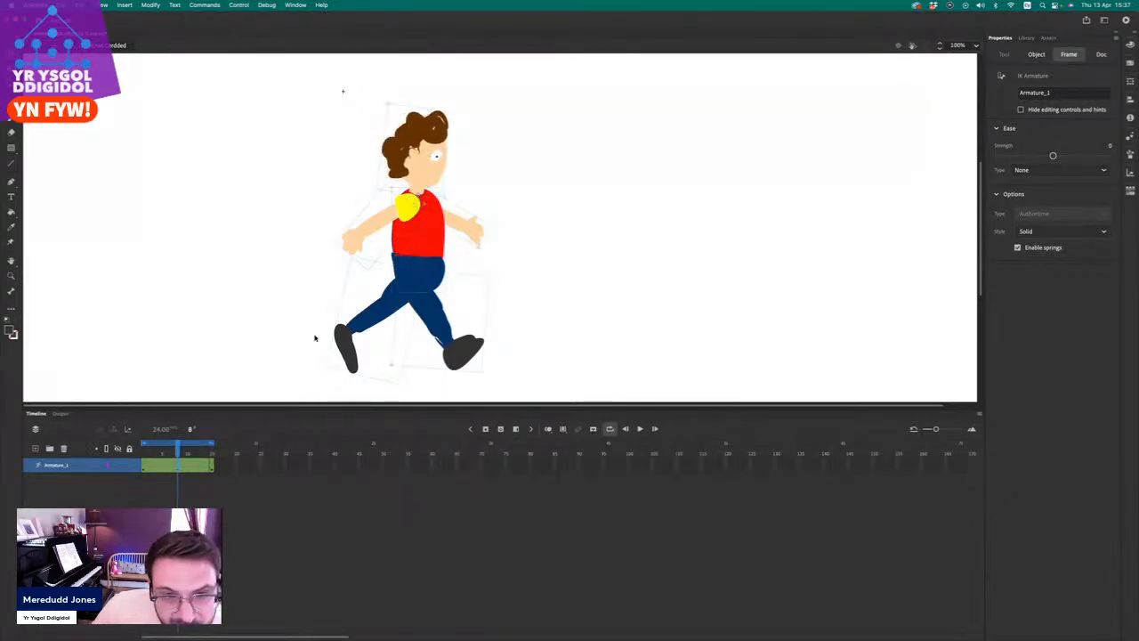
left_click(144, 467)
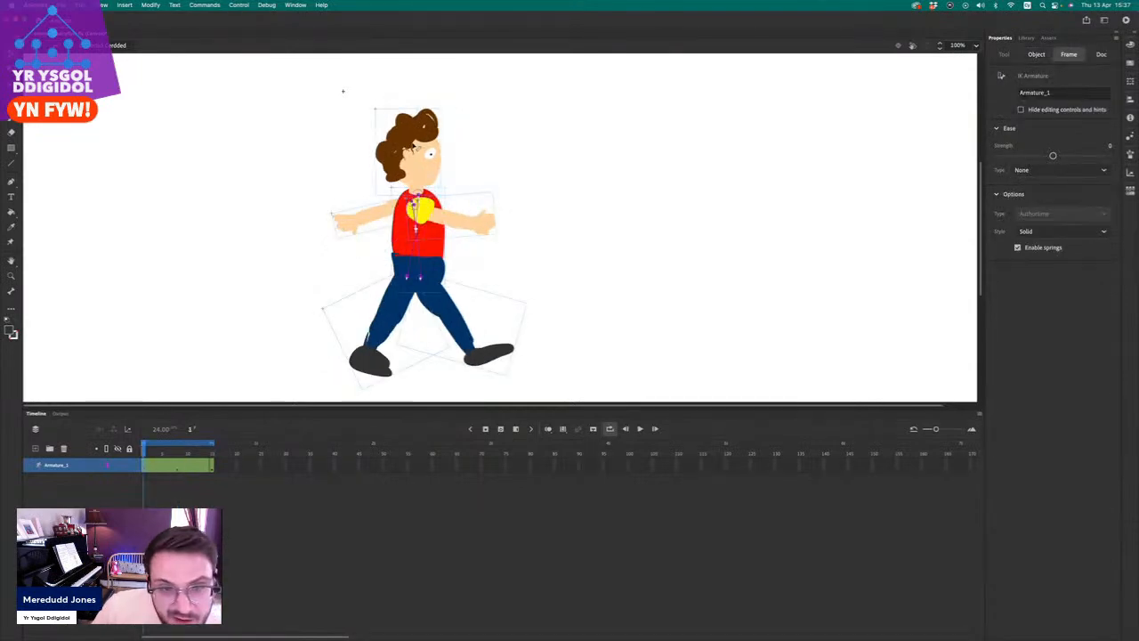
left_click_drag(419, 145, 414, 146)
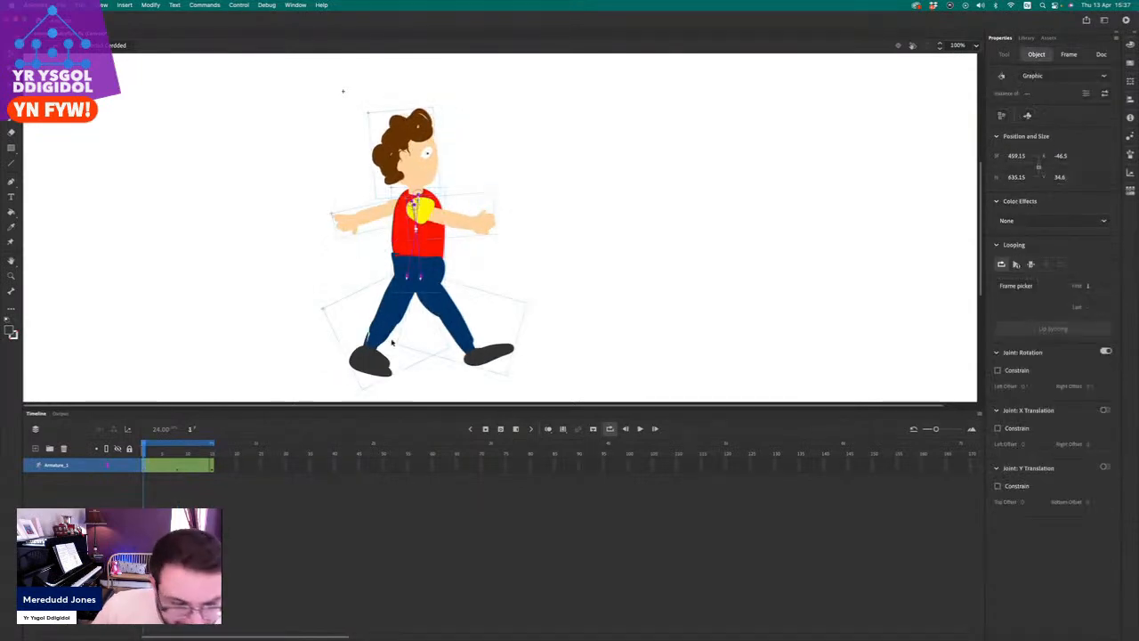
left_click(641, 429)
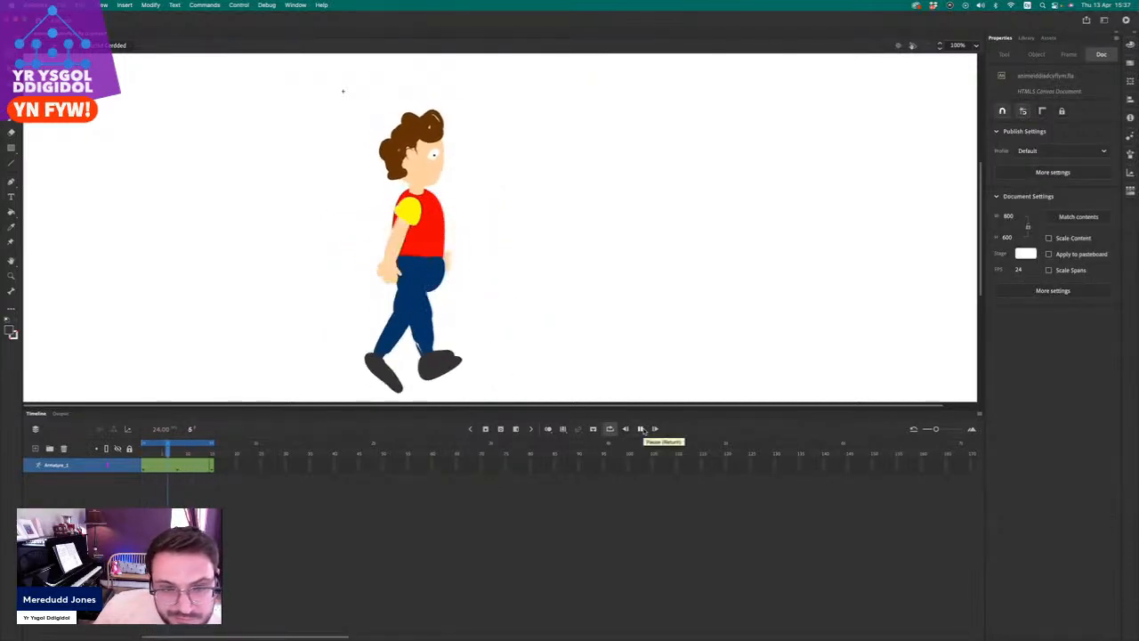
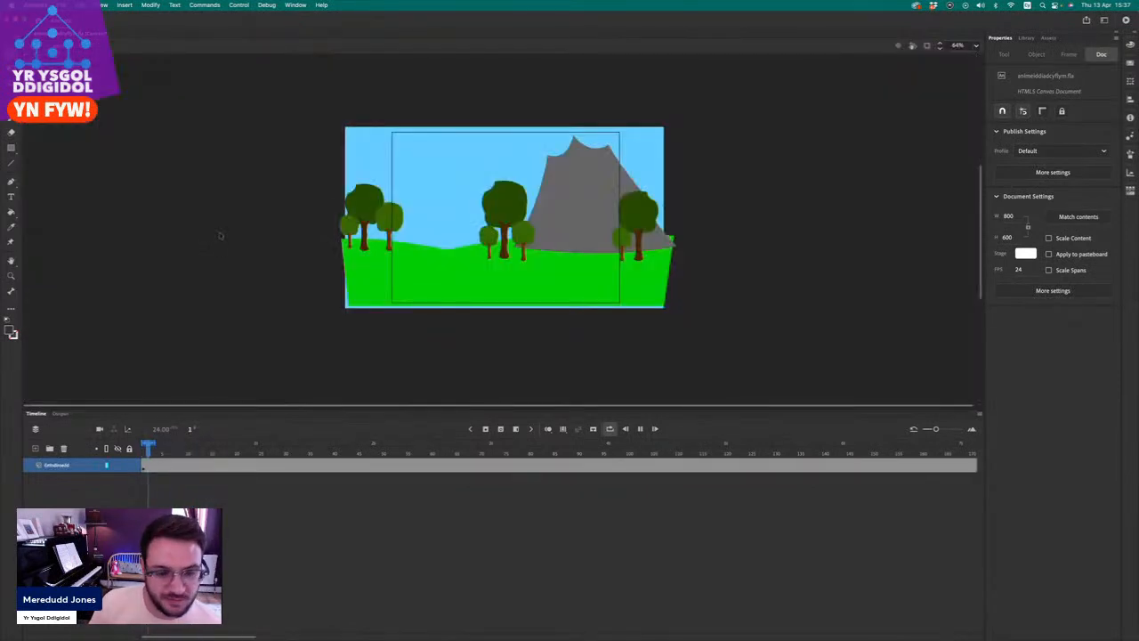
Turn off looped playback in the main background scene, stop playing and return to frame 1.
left_click(614, 429)
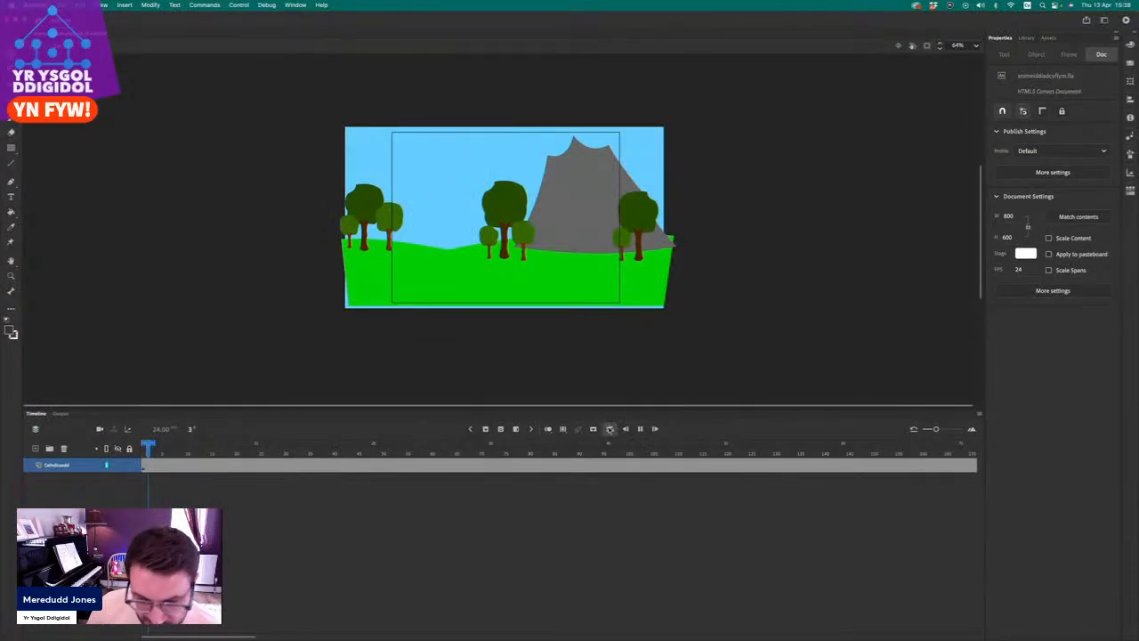
left_click(639, 429)
left_click_drag(157, 447, 143, 447)
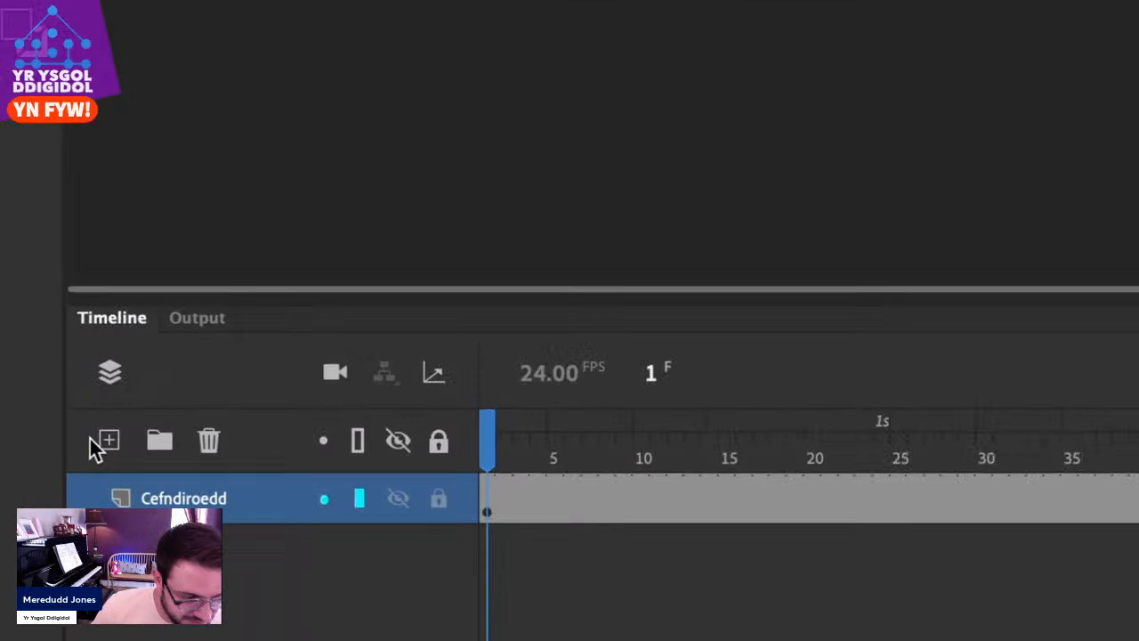
Add a layer above Cefndiroedd and name it Cymeriad.
left_click(35, 448)
double_click(171, 499)
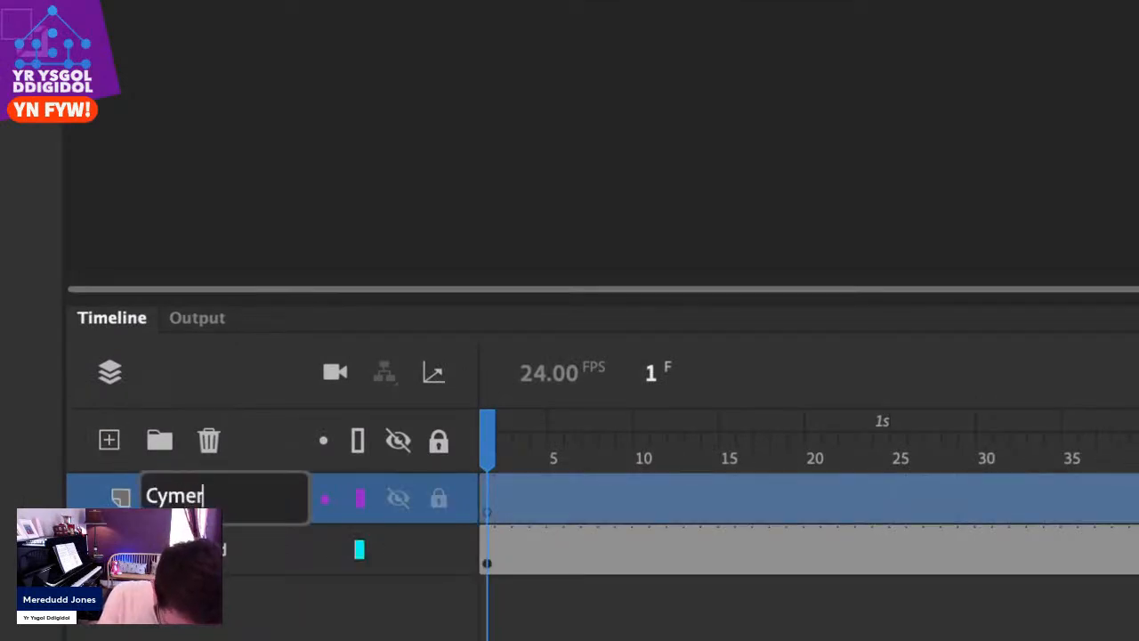
type("Cymeriad")
key("Return")
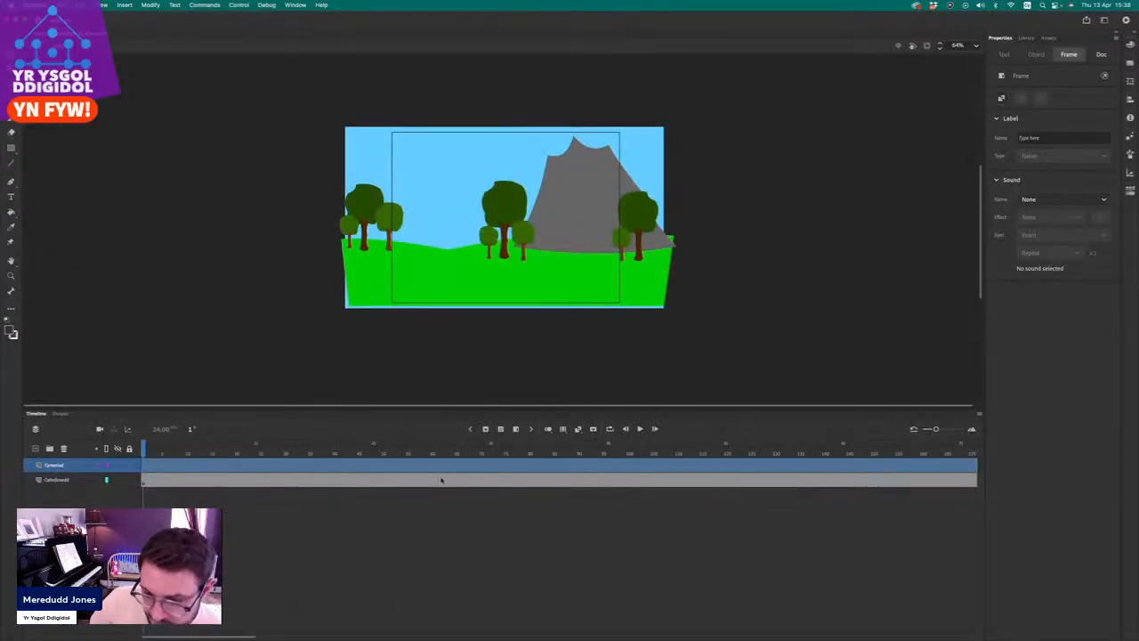
Place the Cymeriad Cerdded symbol in frame 1 of the Cymeriad layer, at the left edge of the first background.
left_click_drag(936, 429, 925, 429)
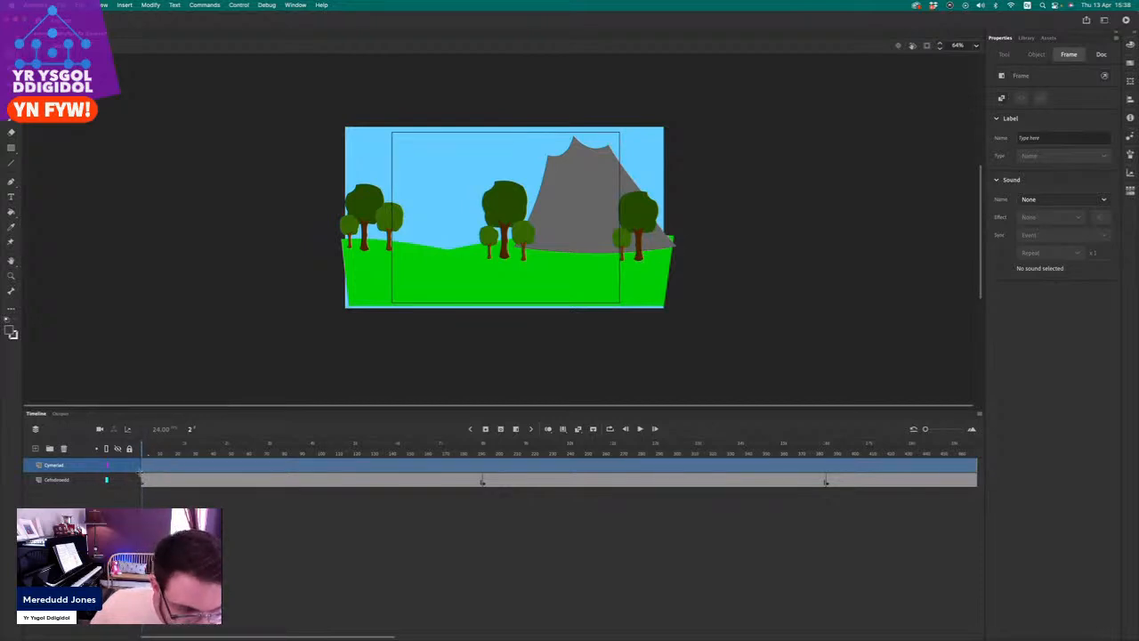
left_click(146, 452)
left_click(143, 452)
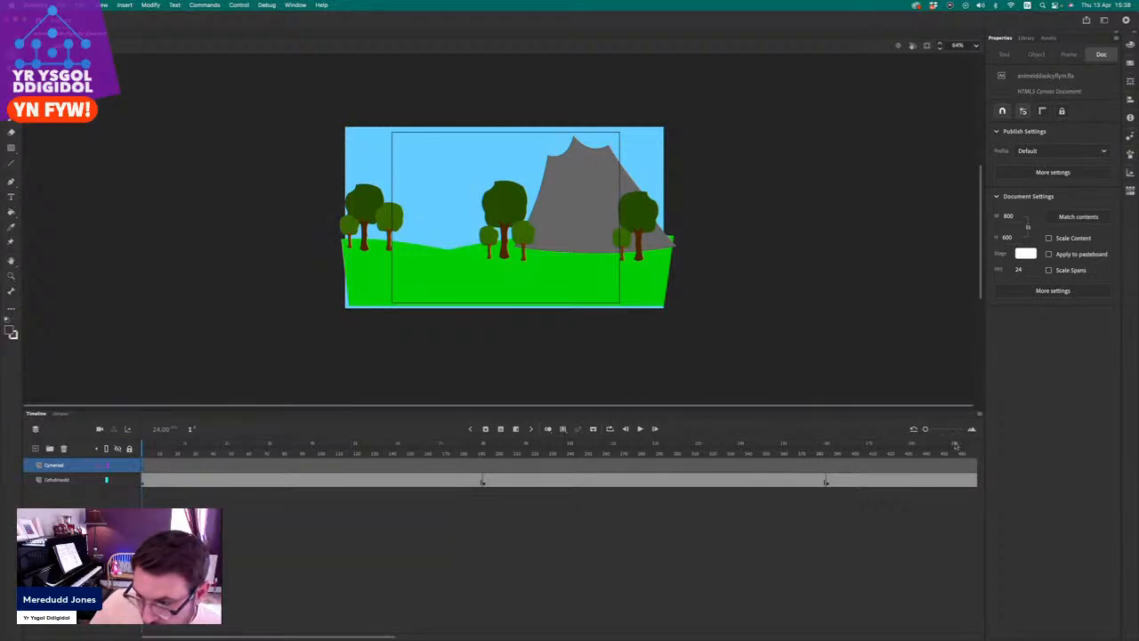
left_click_drag(925, 429, 945, 429)
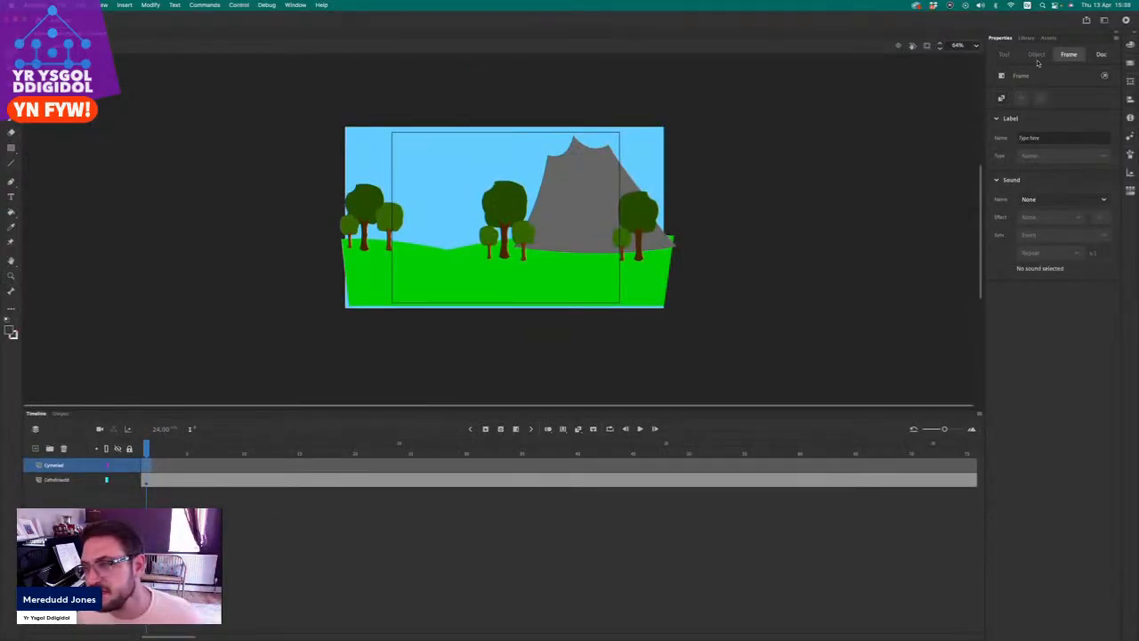
left_click(1035, 38)
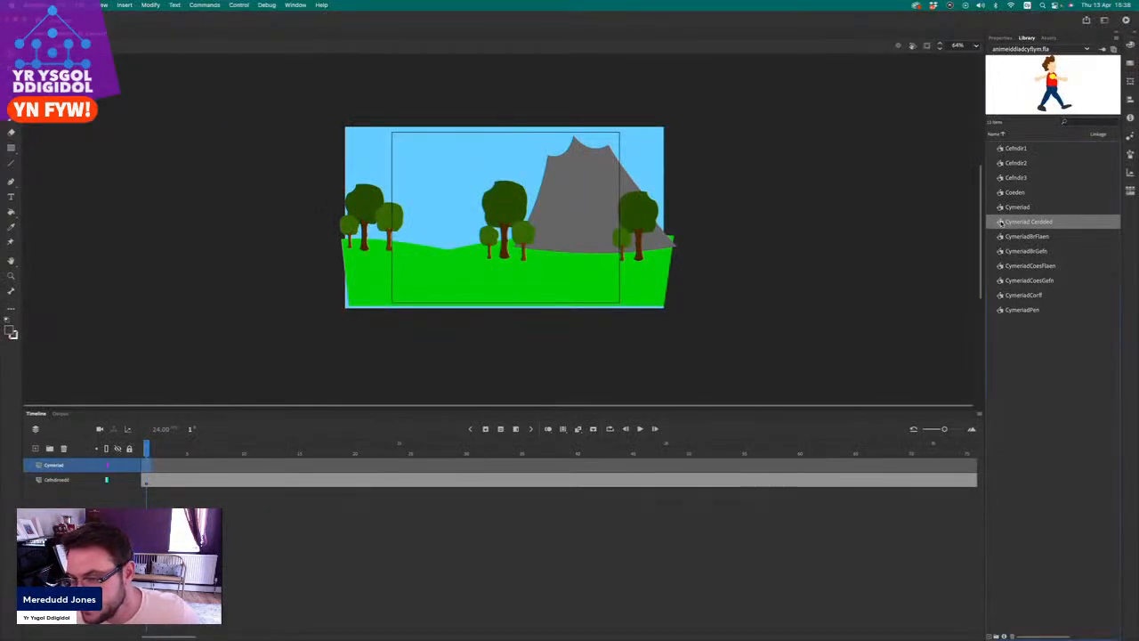
left_click_drag(1001, 223, 370, 247)
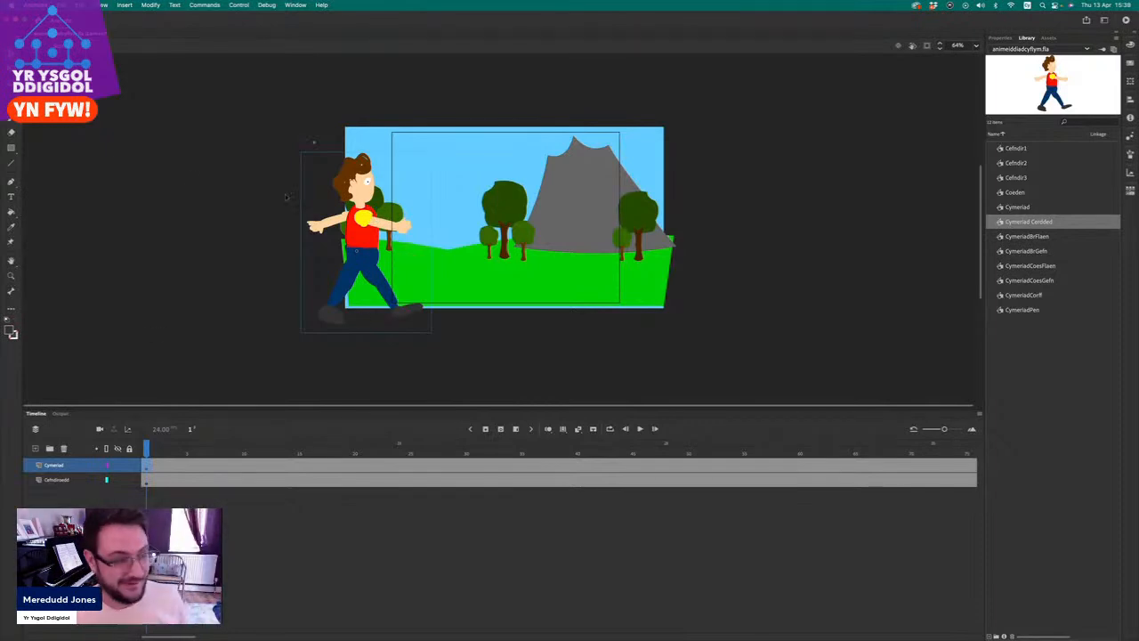
Scale the walking character down proportionally in frame 1 and stand it on the grass beside the left-hand trees.
key("q")
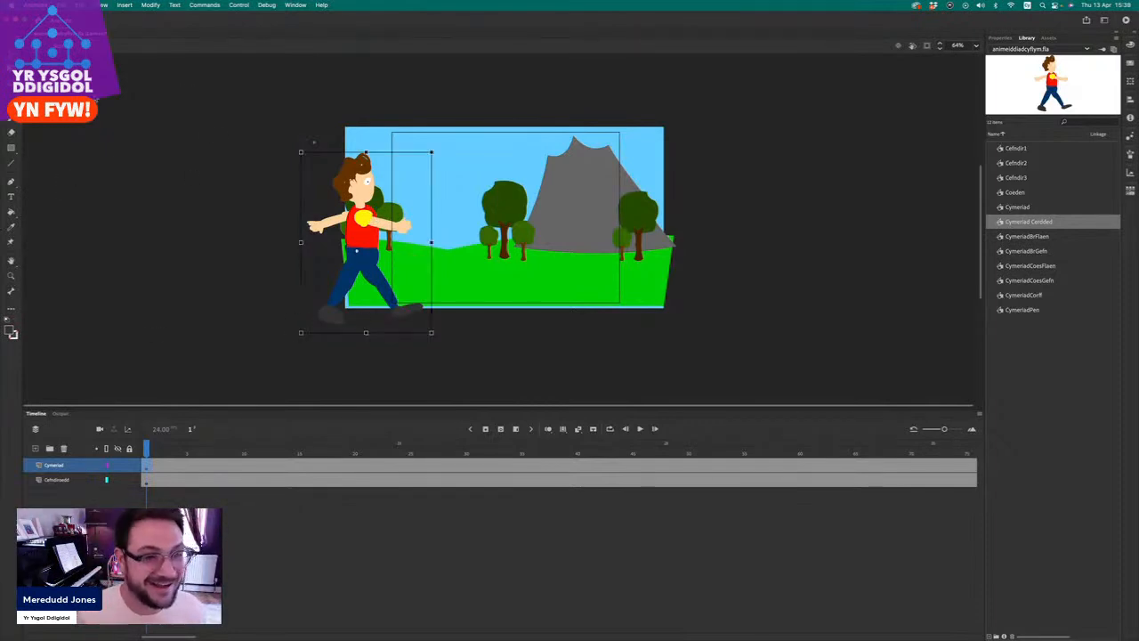
left_click_drag(300, 152, 323, 181)
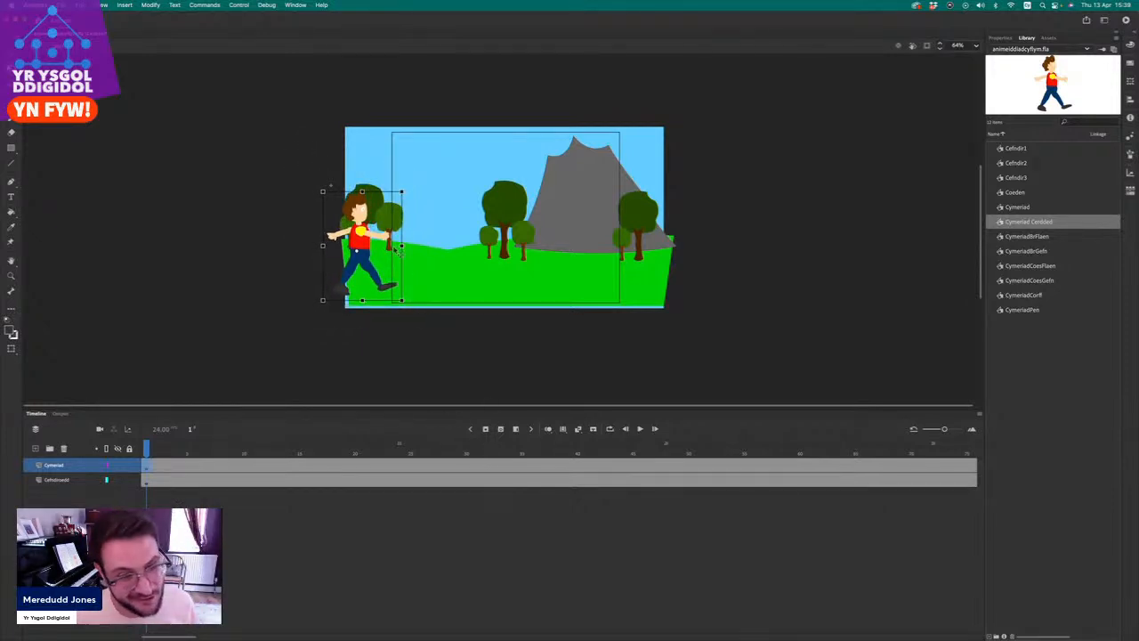
left_click_drag(356, 239, 406, 251)
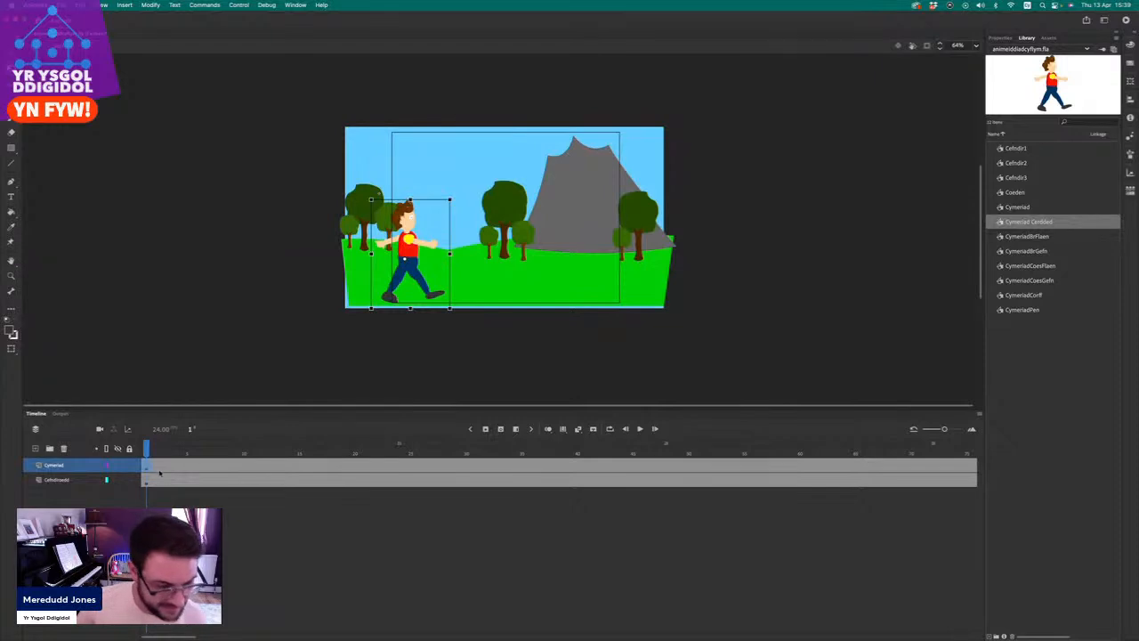
left_click_drag(416, 251, 410, 251)
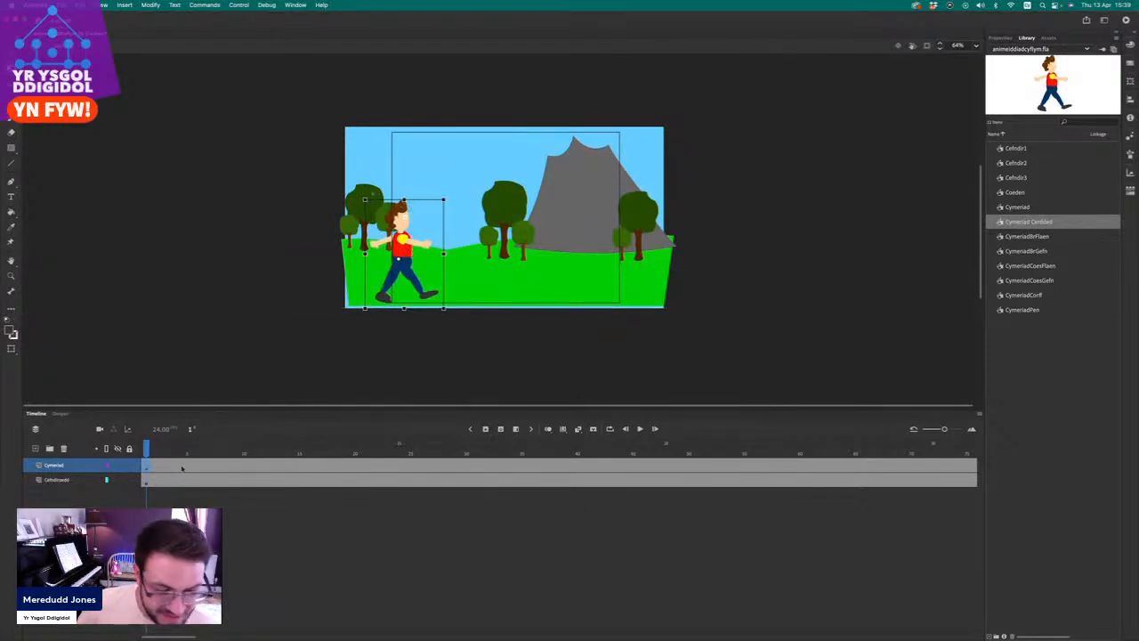
Insert a keyframe at frame 192 of the Cymeriad layer, just before the background changes.
scroll(221, 475, "right", 3)
scroll(220, 476, "right", 2)
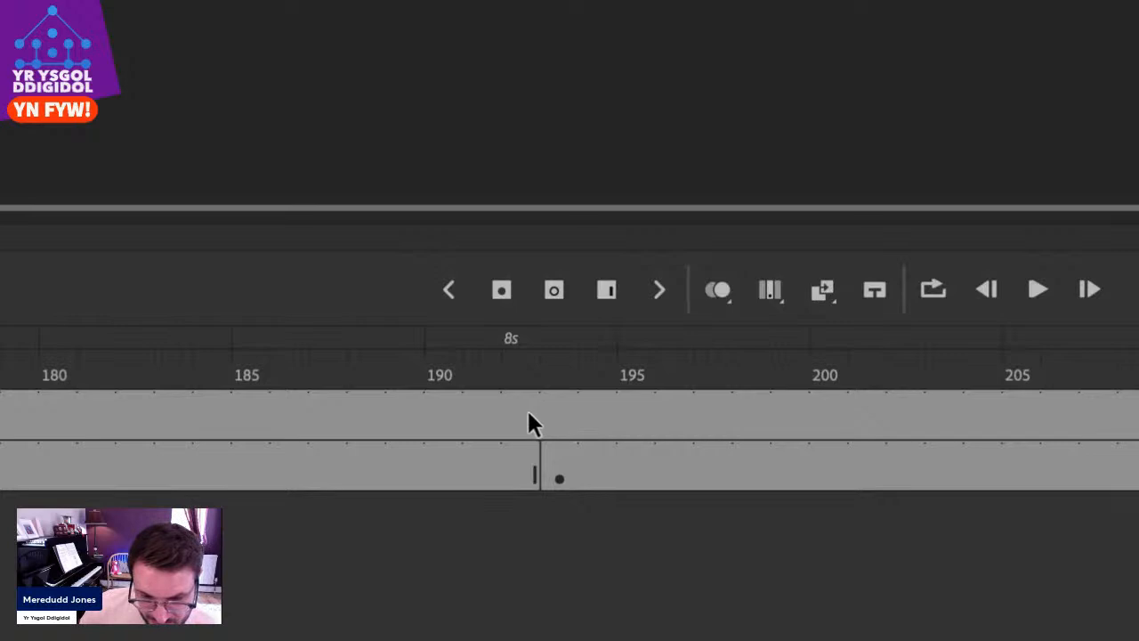
left_click(532, 415)
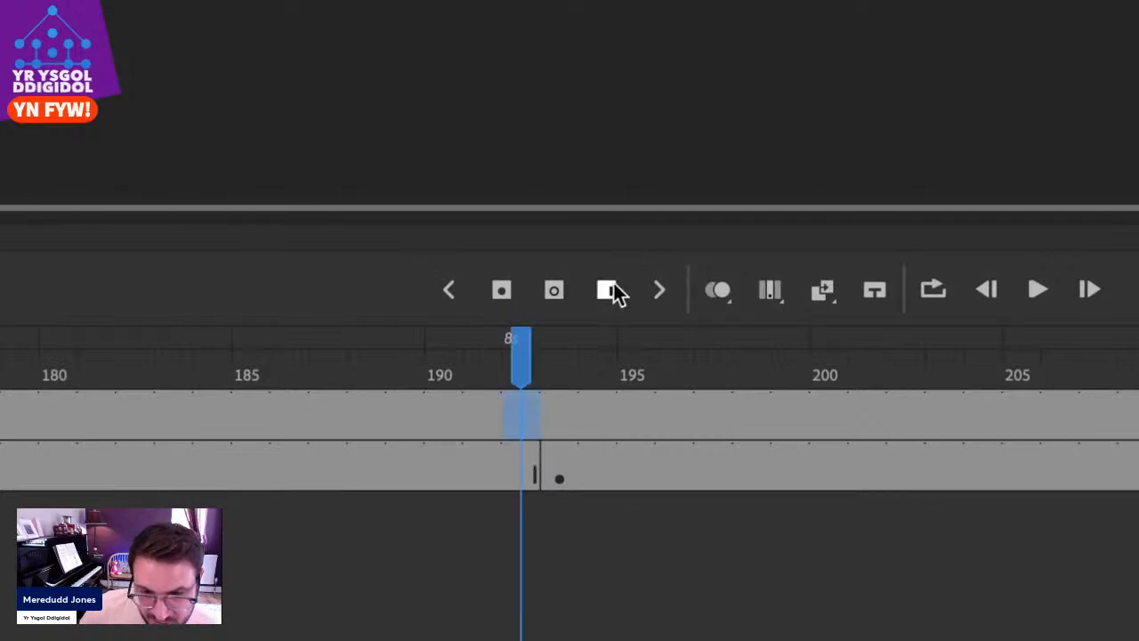
left_click(502, 290)
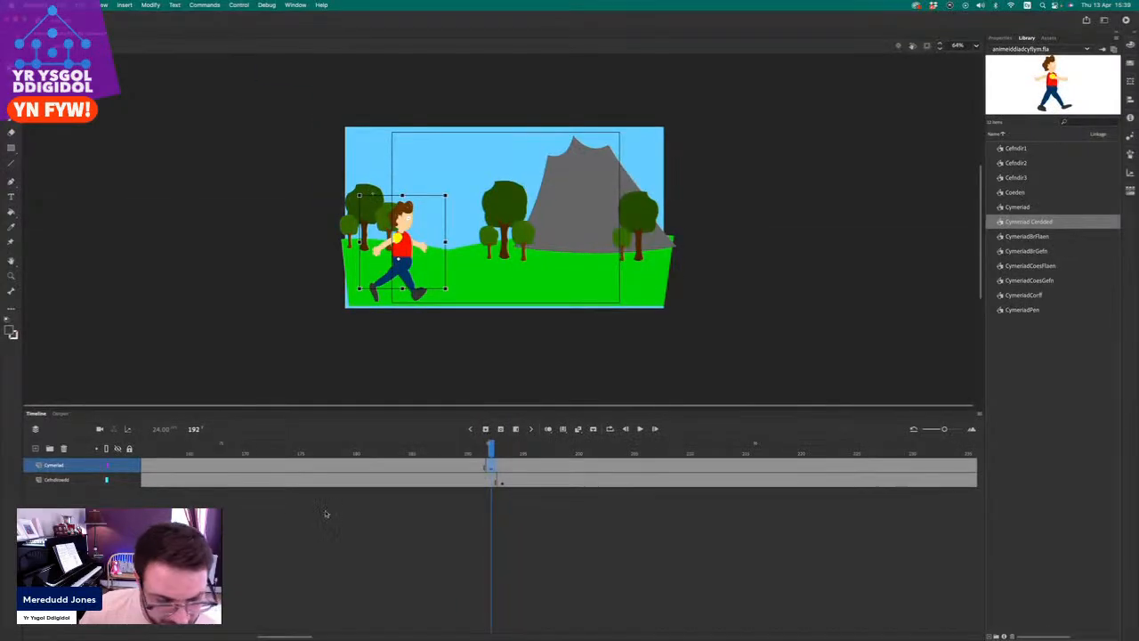
Create a classic tween between the frame 1 and frame 192 keyframes on the Cymeriad layer.
scroll(326, 514, "left", 10)
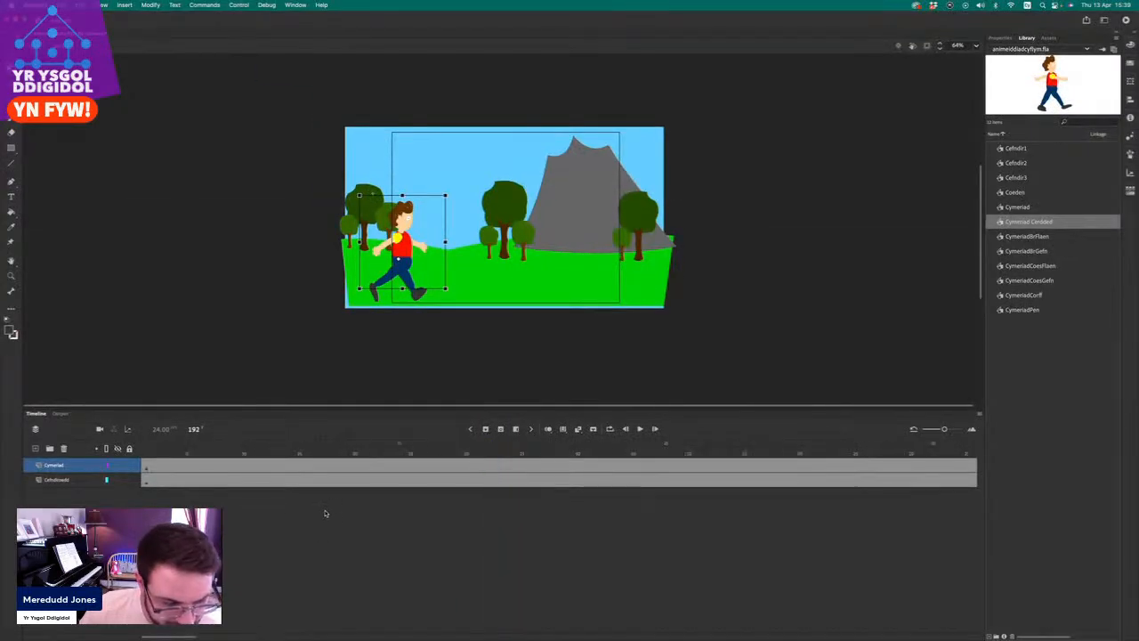
left_click_drag(945, 430, 933, 433)
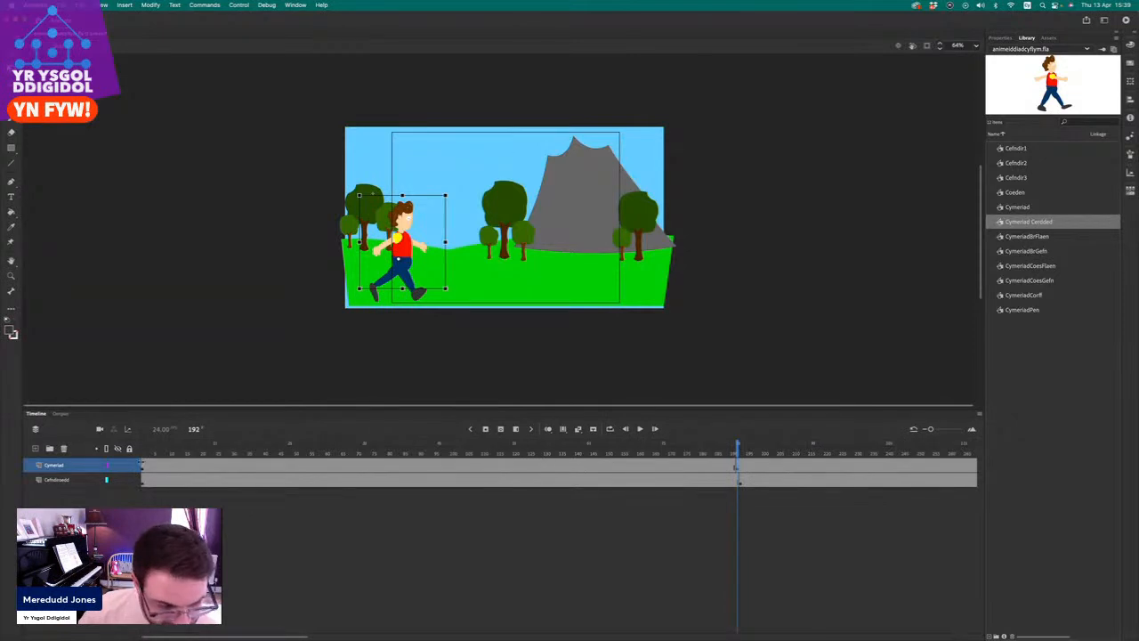
left_click(143, 471)
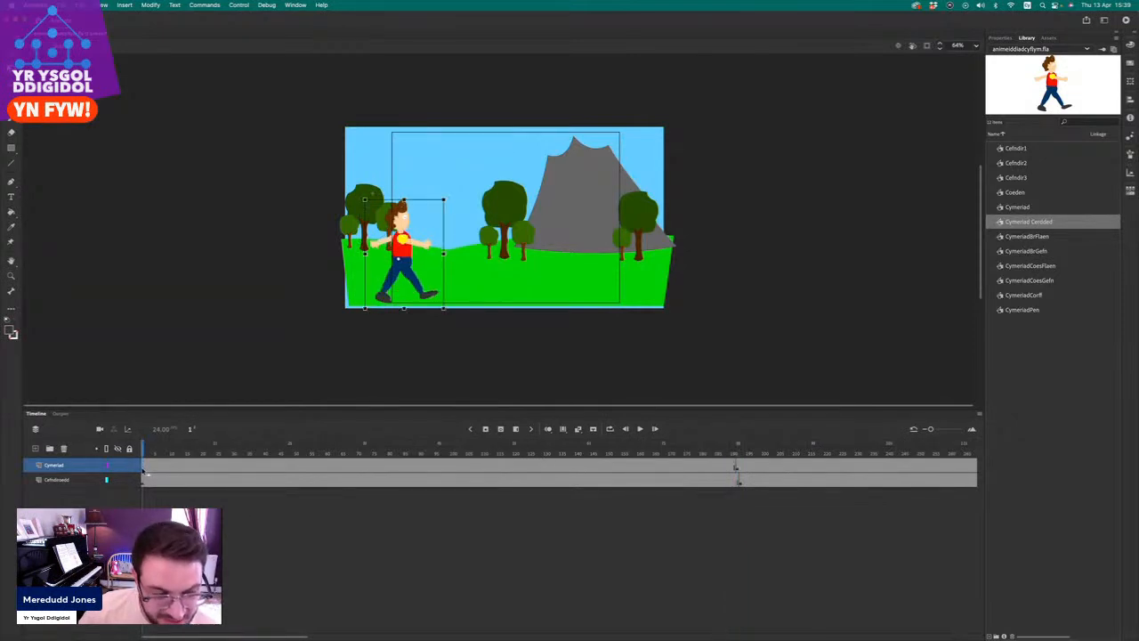
left_click(737, 469)
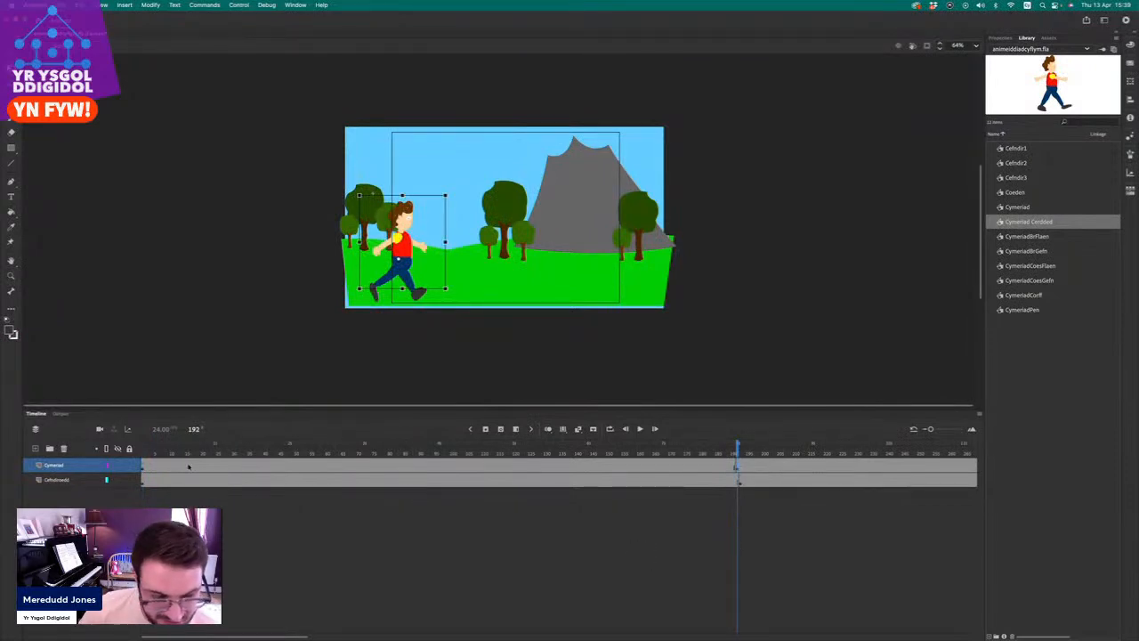
right_click(441, 464)
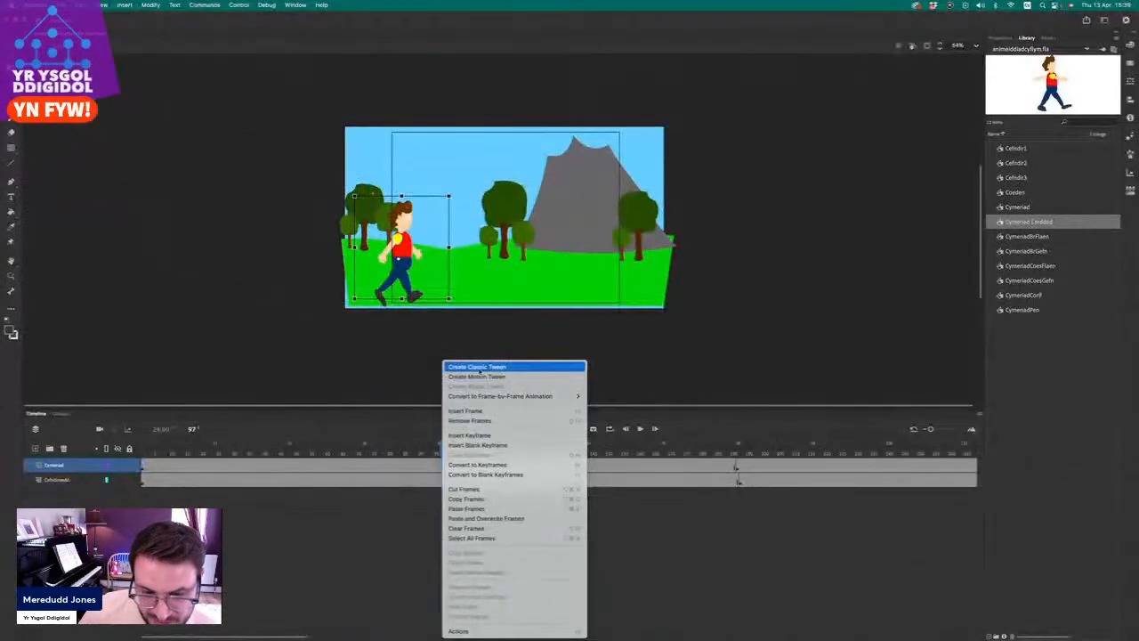
left_click(488, 368)
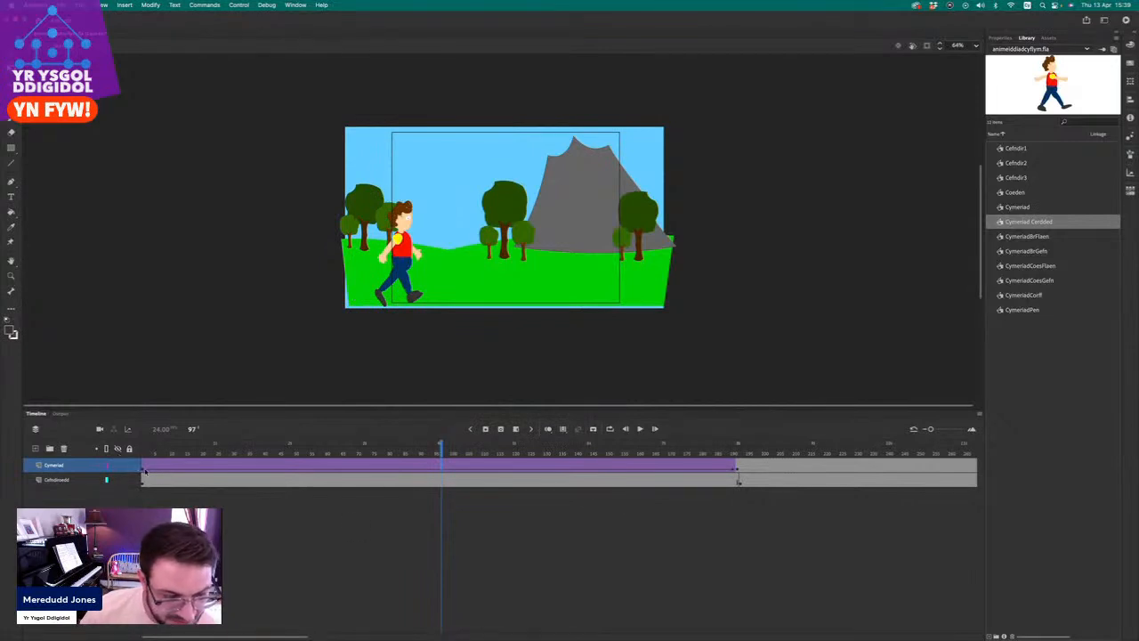
Play the animation from frame 1 to check the walk, and pause it partway through the tween.
left_click_drag(442, 448, 106, 447)
left_click(639, 429)
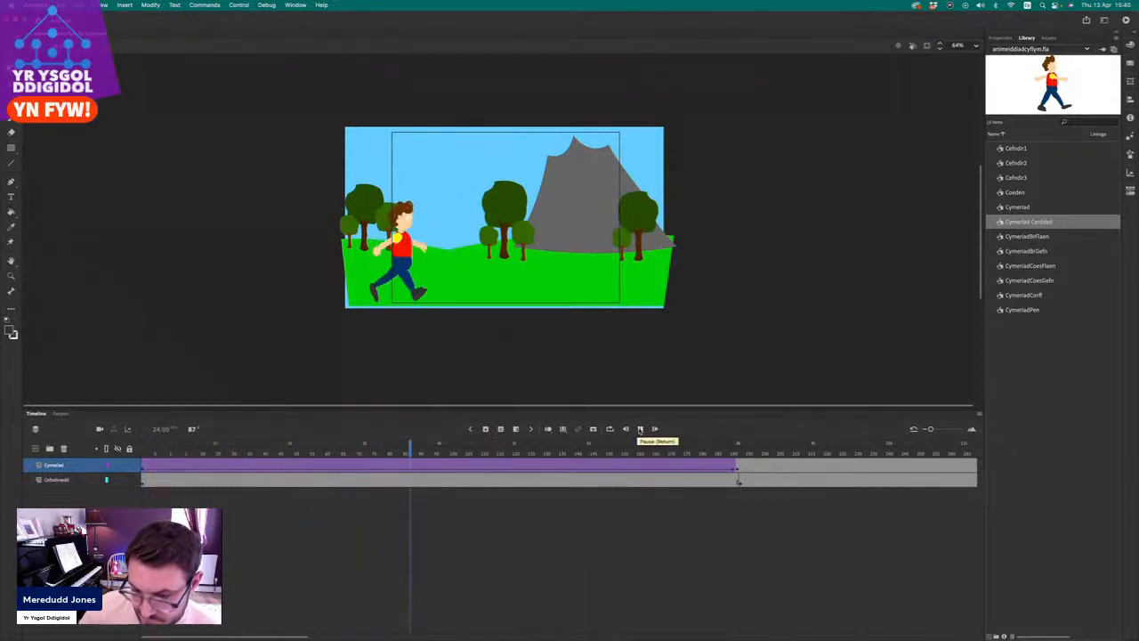
left_click(640, 429)
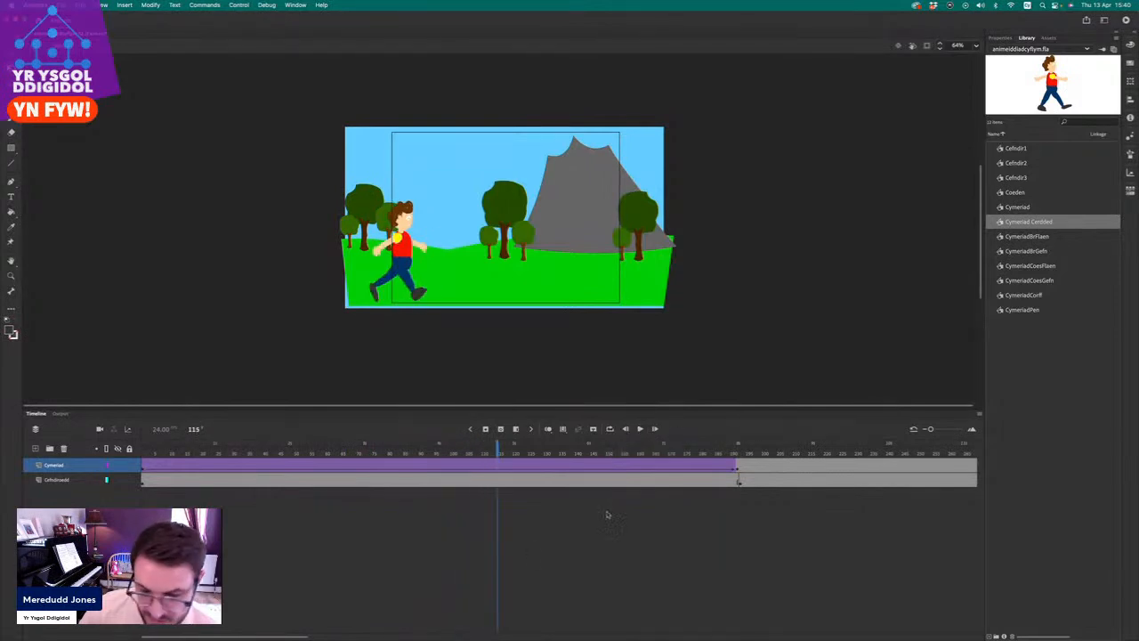
Move the character to the left edge of the background in frame 1 and to the right edge in frame 192.
left_click(142, 465)
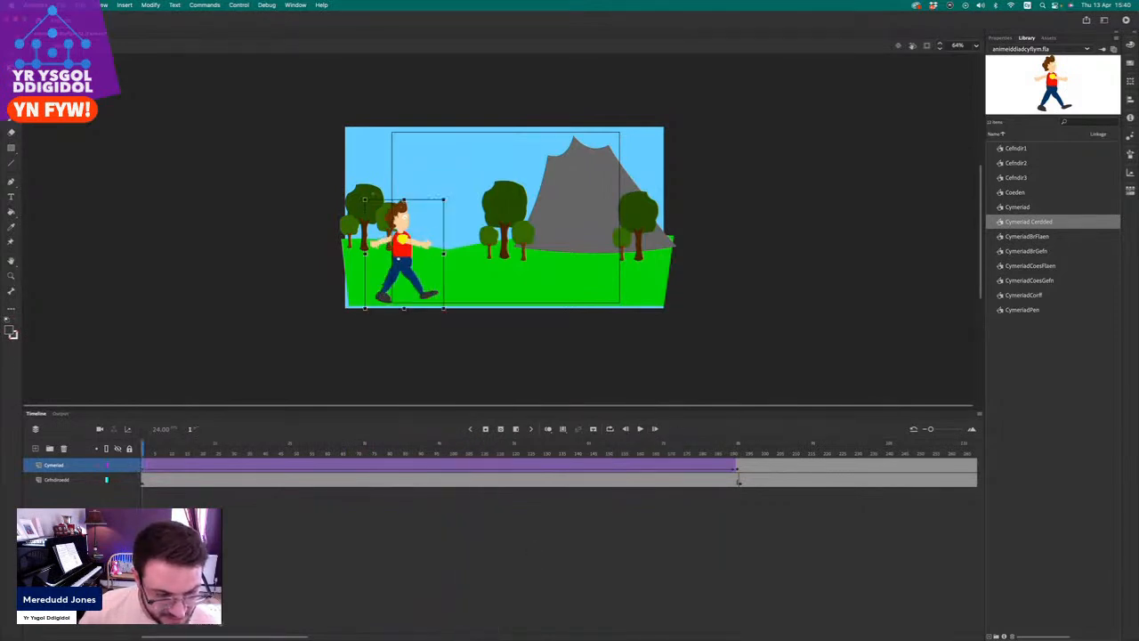
left_click_drag(410, 254, 377, 253)
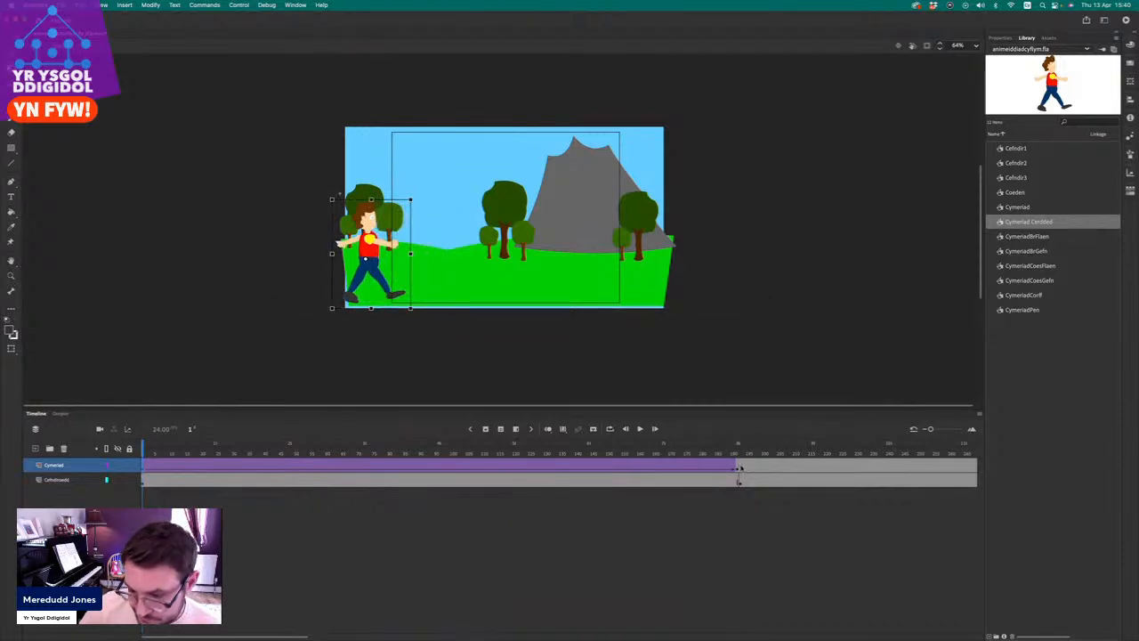
left_click(737, 470)
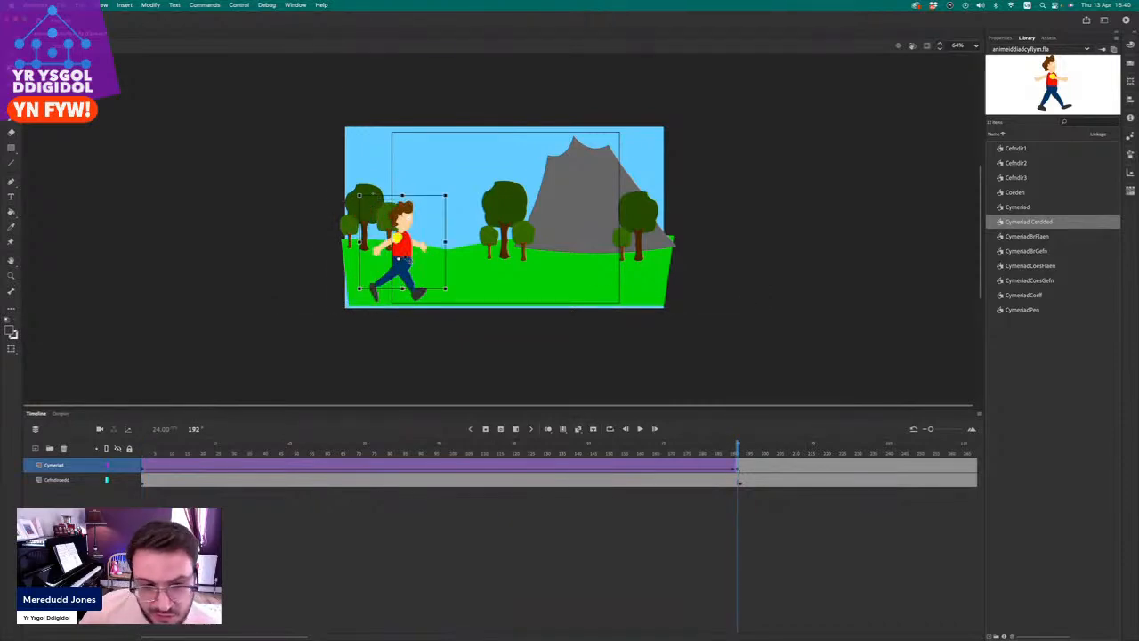
left_click_drag(405, 254, 650, 251)
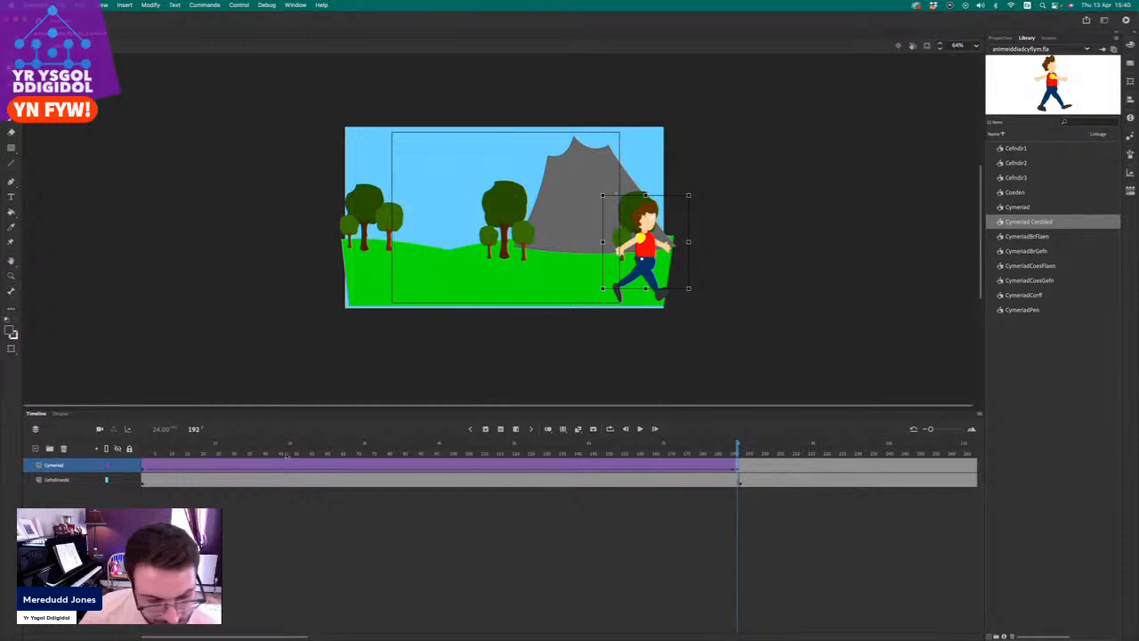
Play the timeline from frame 1 through the walk across the first scene into the night background, and stop it.
left_click_drag(179, 444, 34, 450)
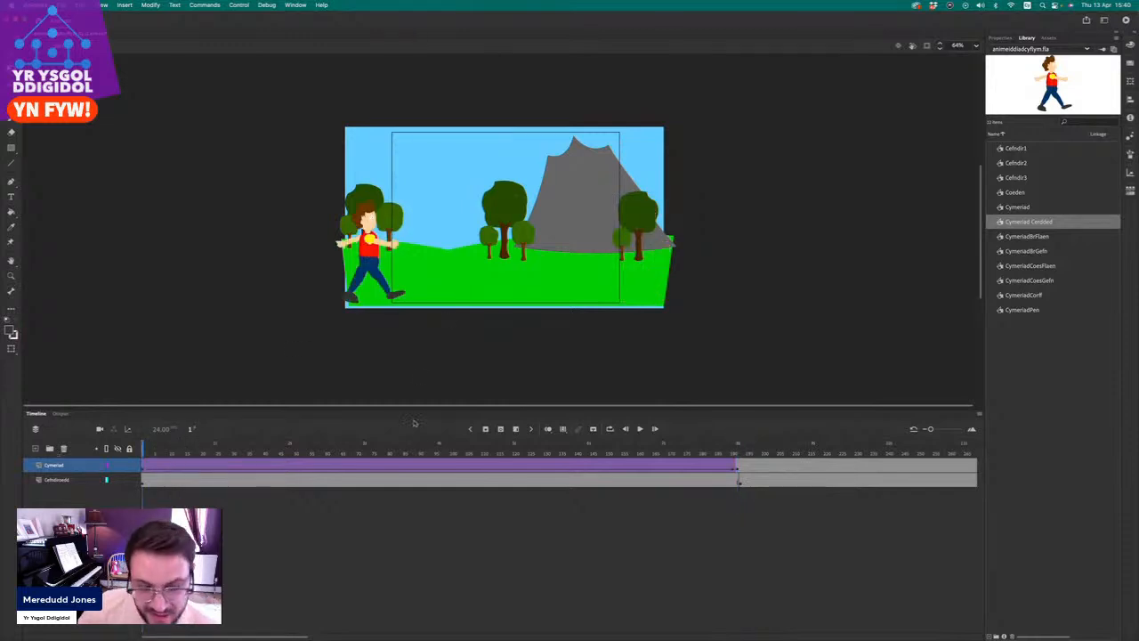
left_click(640, 429)
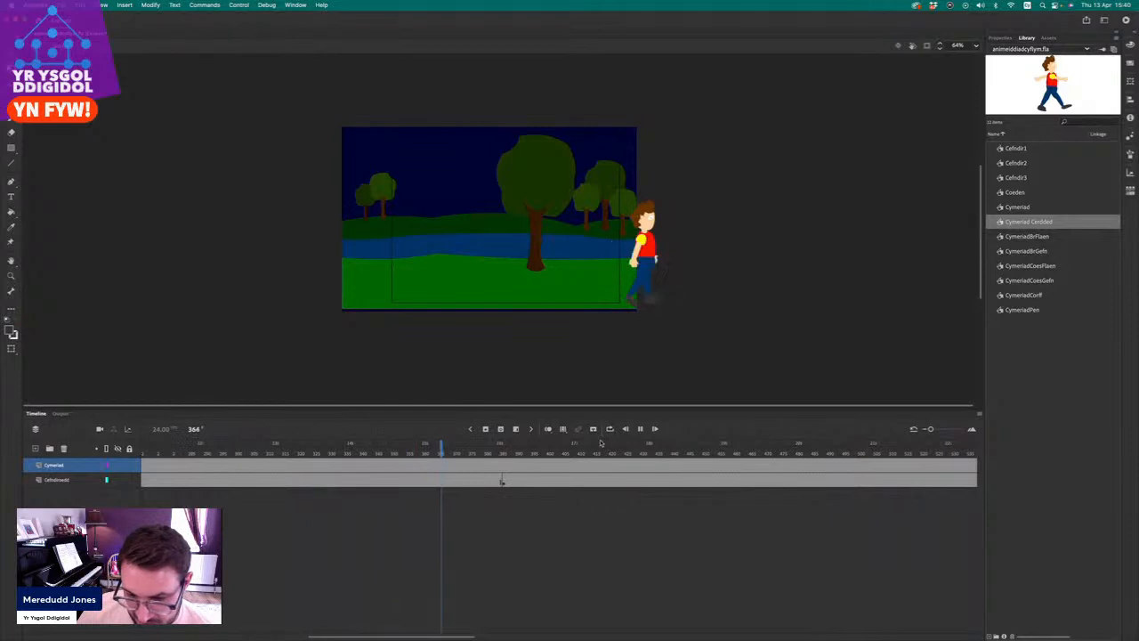
key("Return")
Insert a blank keyframe at frame 193 of the Cymeriad layer, where the night background starts.
scroll(522, 503, "right", 3)
scroll(521, 503, "left", 2)
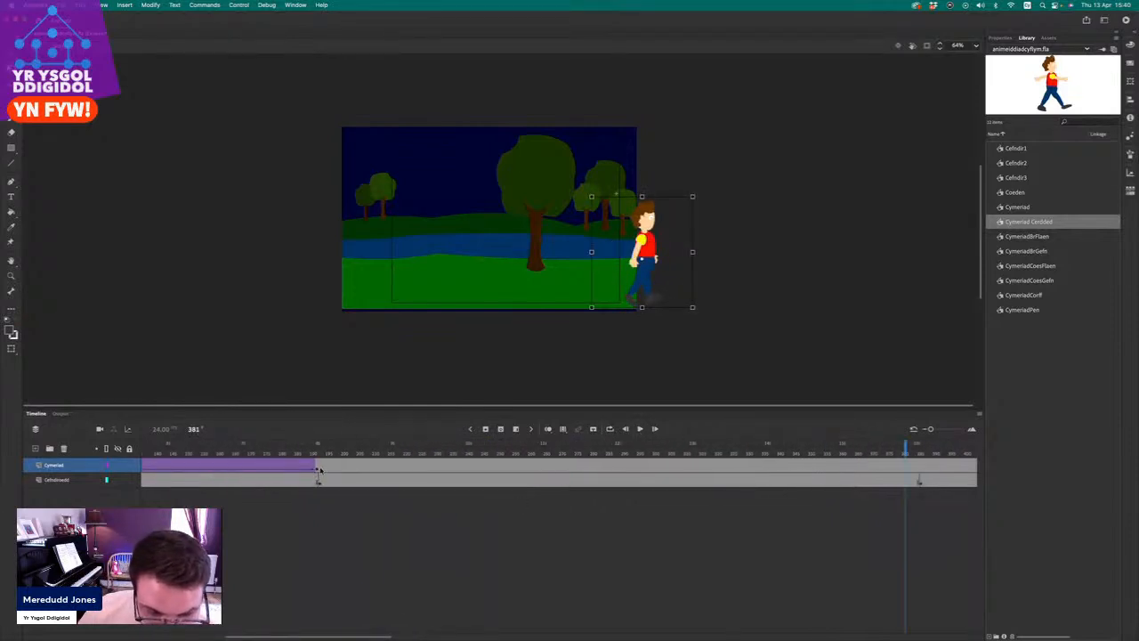
left_click(319, 472)
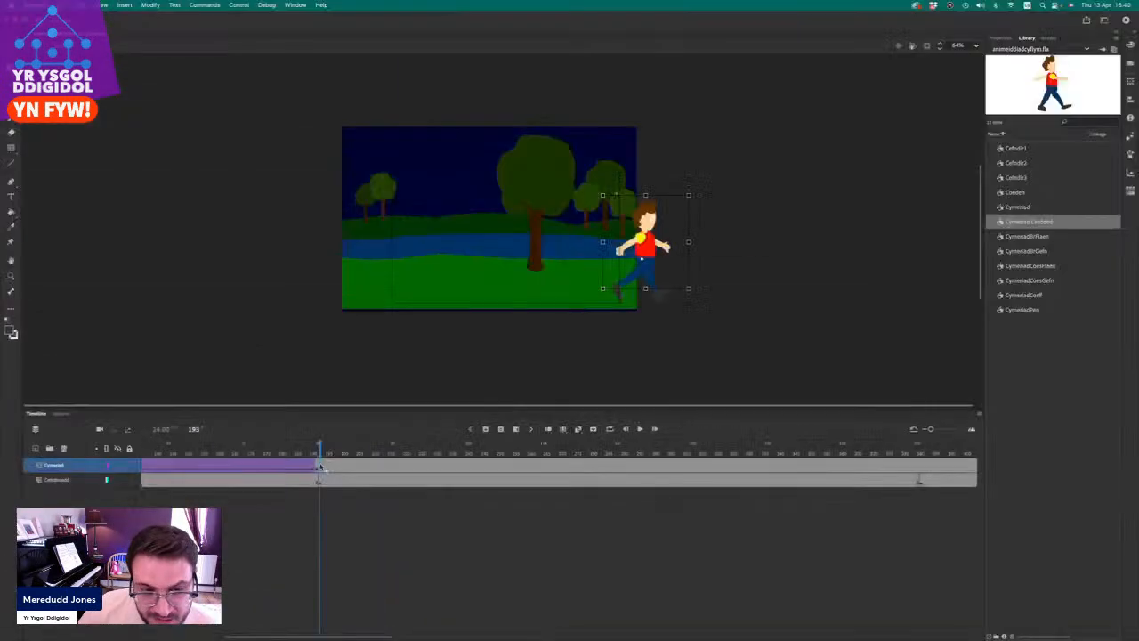
left_click(501, 430)
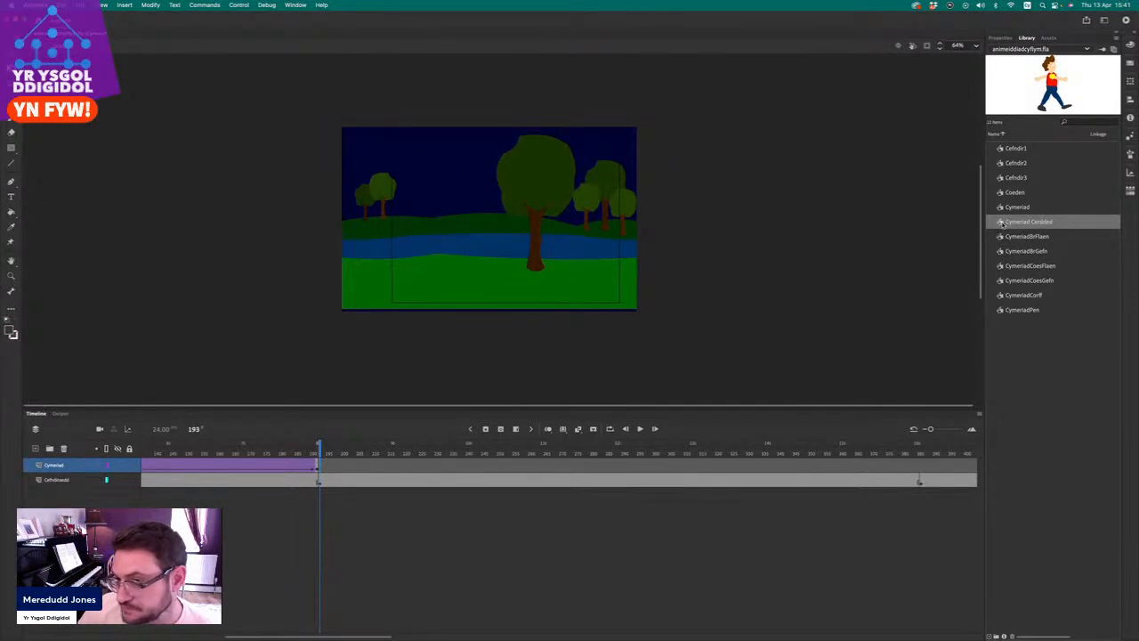
Place a new Cymeriad Cerdded instance in frame 193, enlarge it and move it to the night scene's right edge.
left_click_drag(1002, 223, 335, 273)
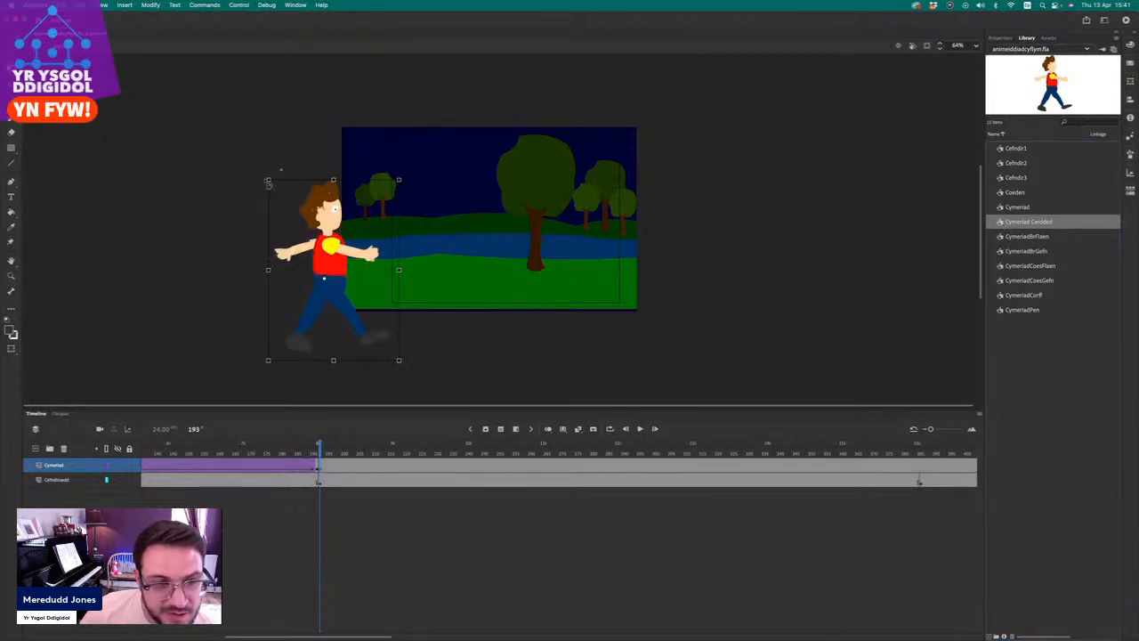
left_click_drag(262, 175, 212, 142)
left_click_drag(335, 261, 634, 276)
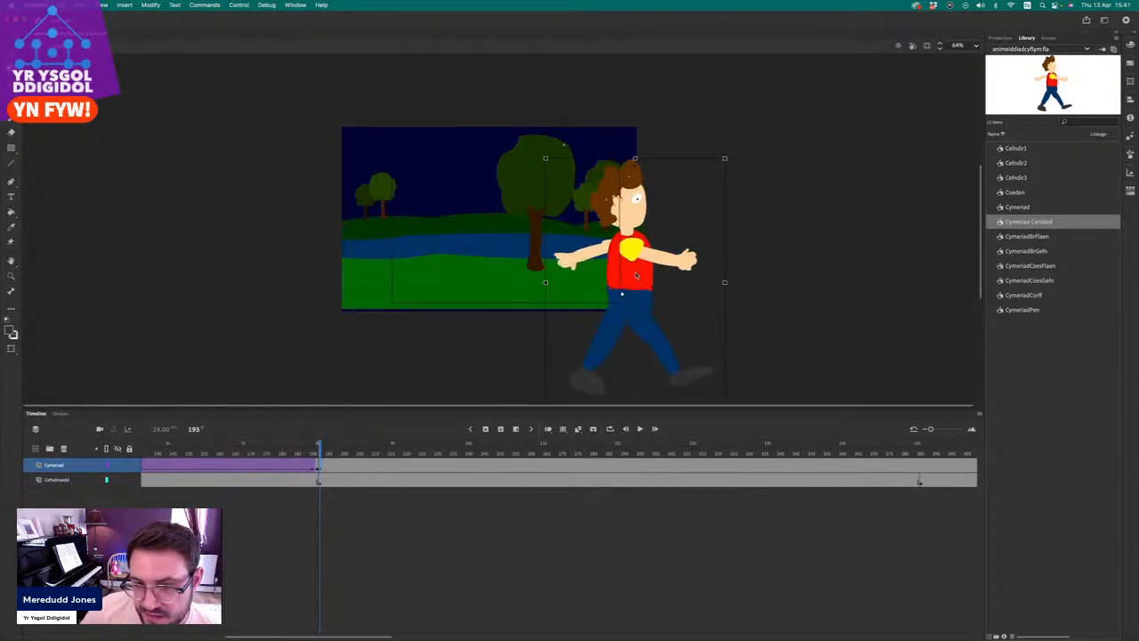
Flip the enlarged character horizontally to face left and fine-tune its position at the night scene's right edge.
right_click(637, 276)
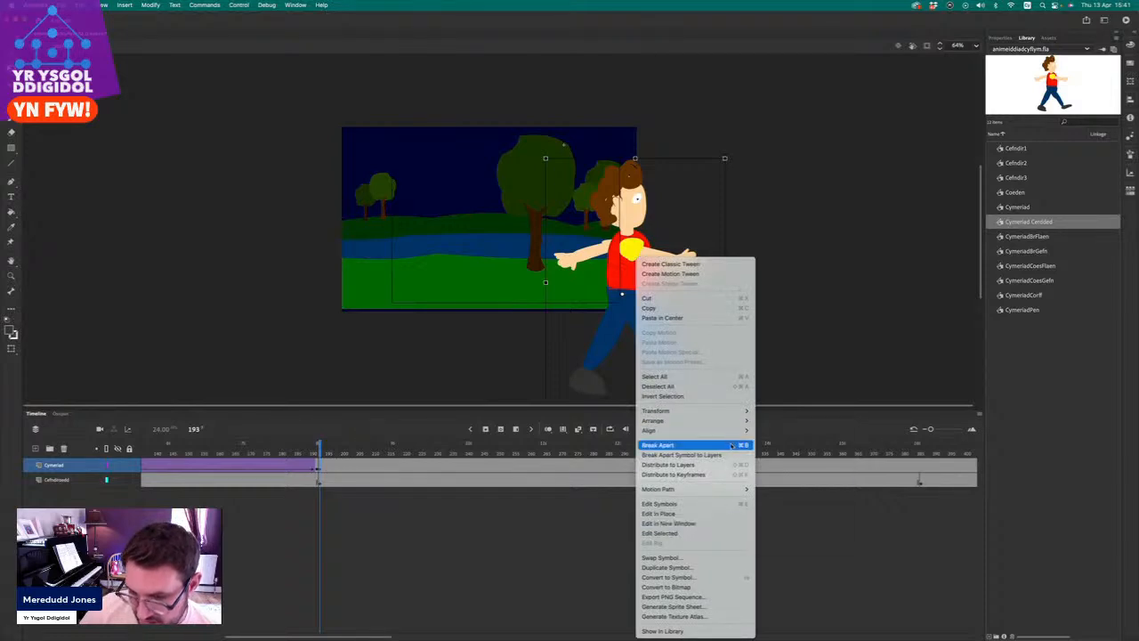
mouse_move(729, 411)
left_click(828, 508)
left_click_drag(631, 282, 664, 292)
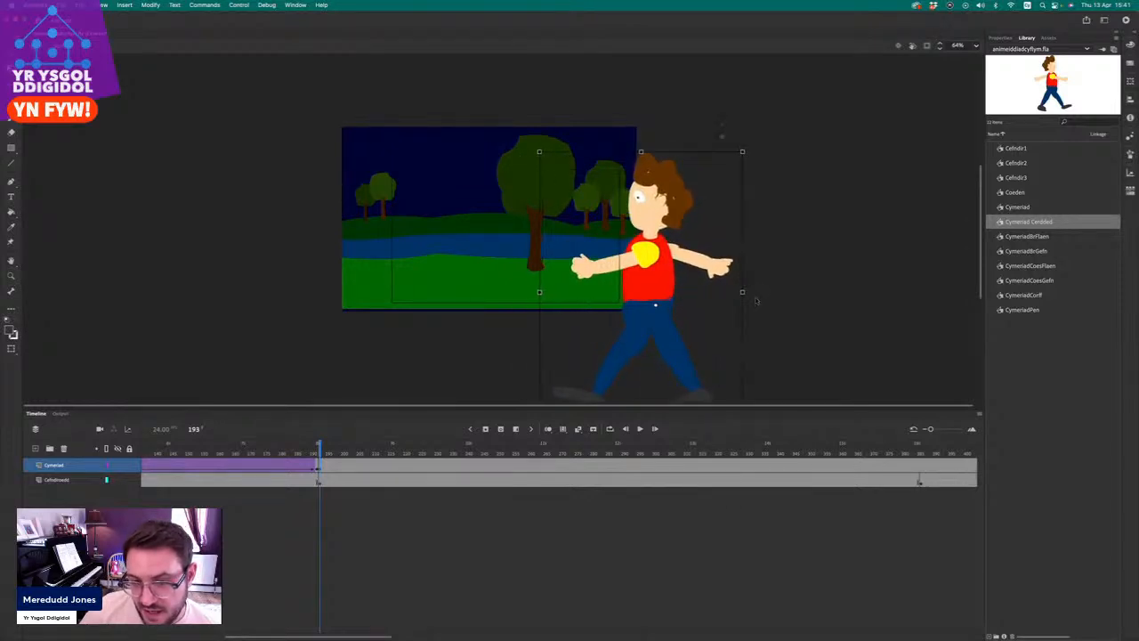
key("Left")
key("Left")
key("Left")
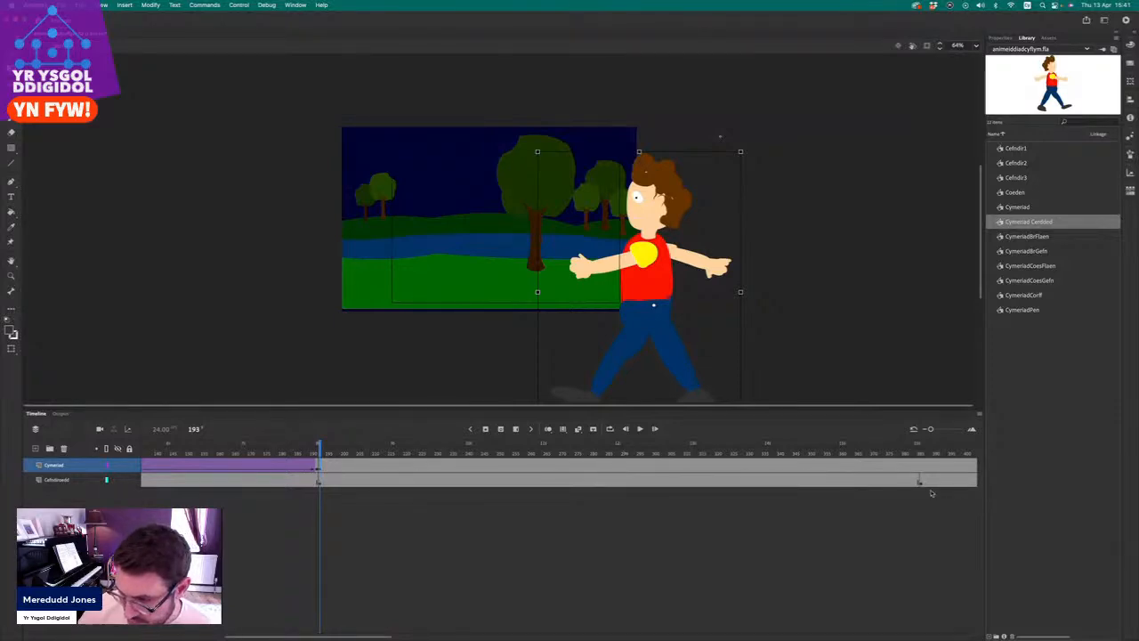
scroll(932, 492, "right", 3)
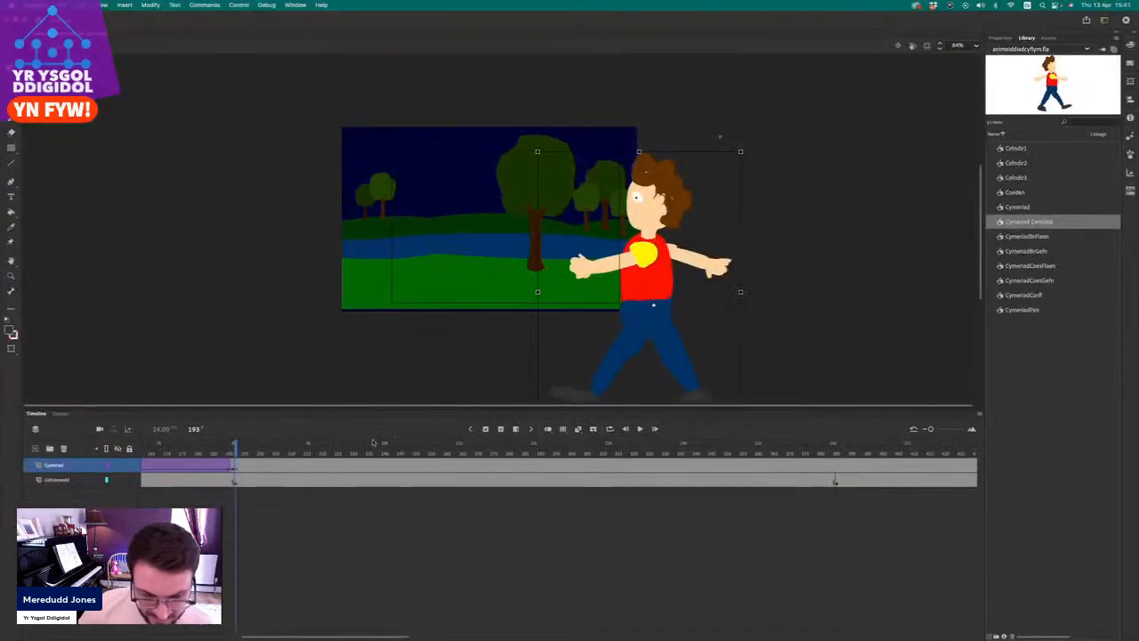
Insert a keyframe at frame 273 of the Cymeriad layer and create a classic tween between frames 193 and 273.
left_click(485, 452)
left_click(485, 466)
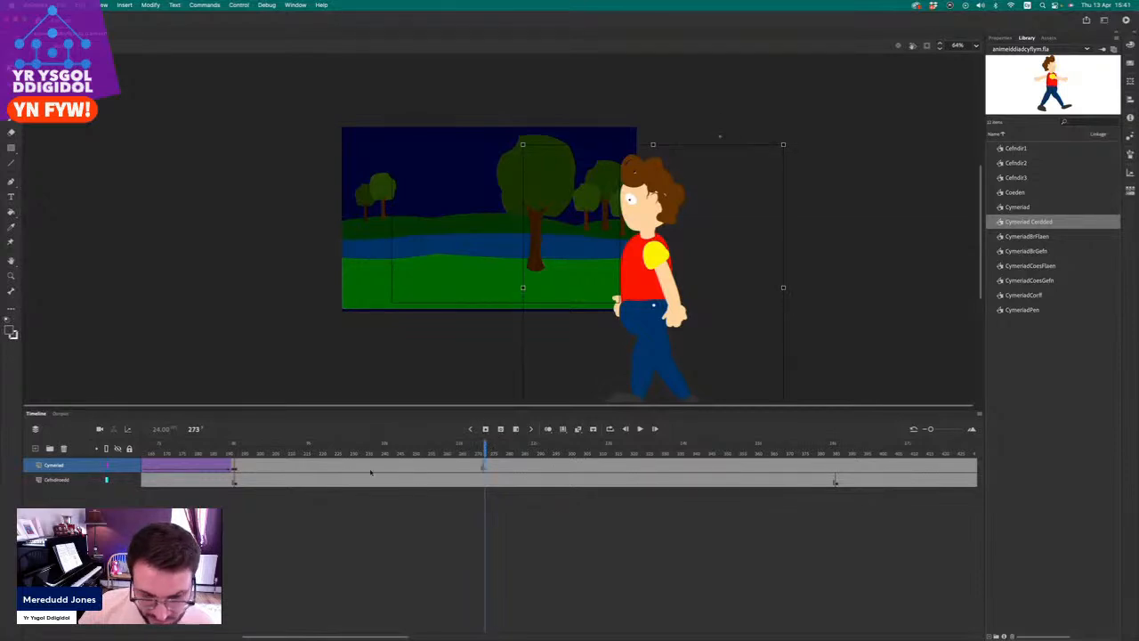
right_click(335, 468)
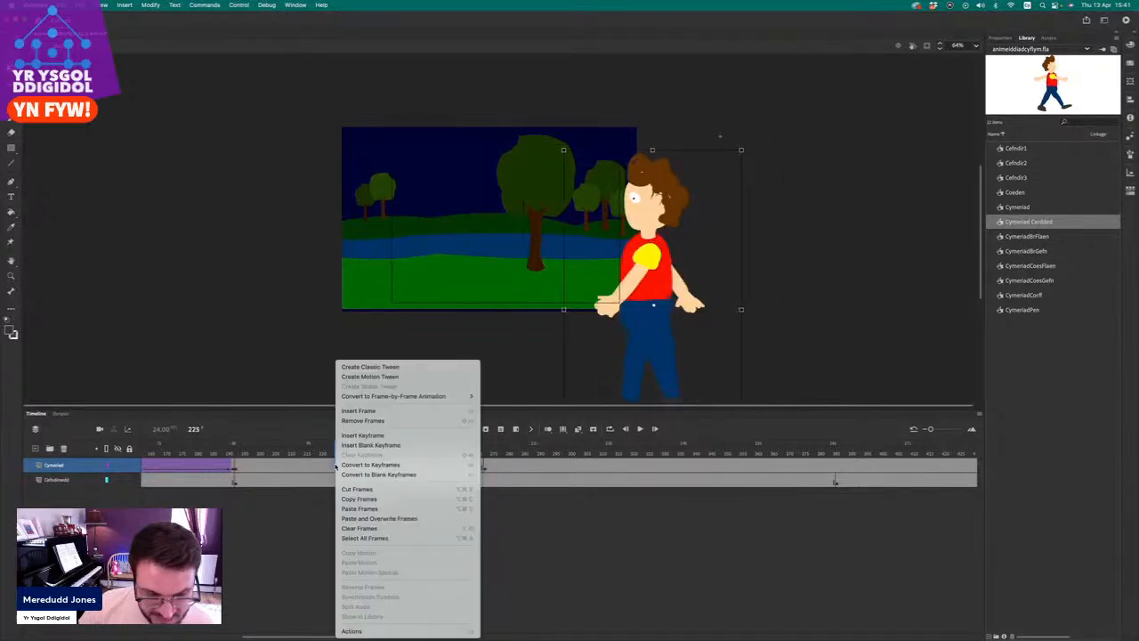
left_click(403, 365)
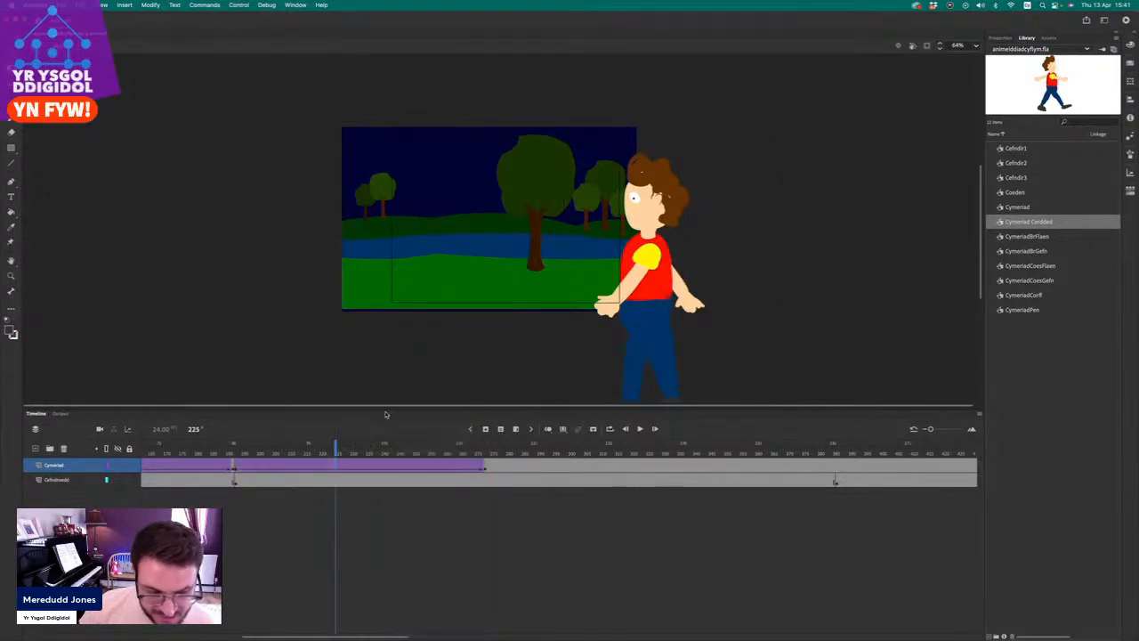
Move the large character in the frame 273 keyframe horizontally to the middle of the night scene.
left_click(233, 471)
left_click(485, 469)
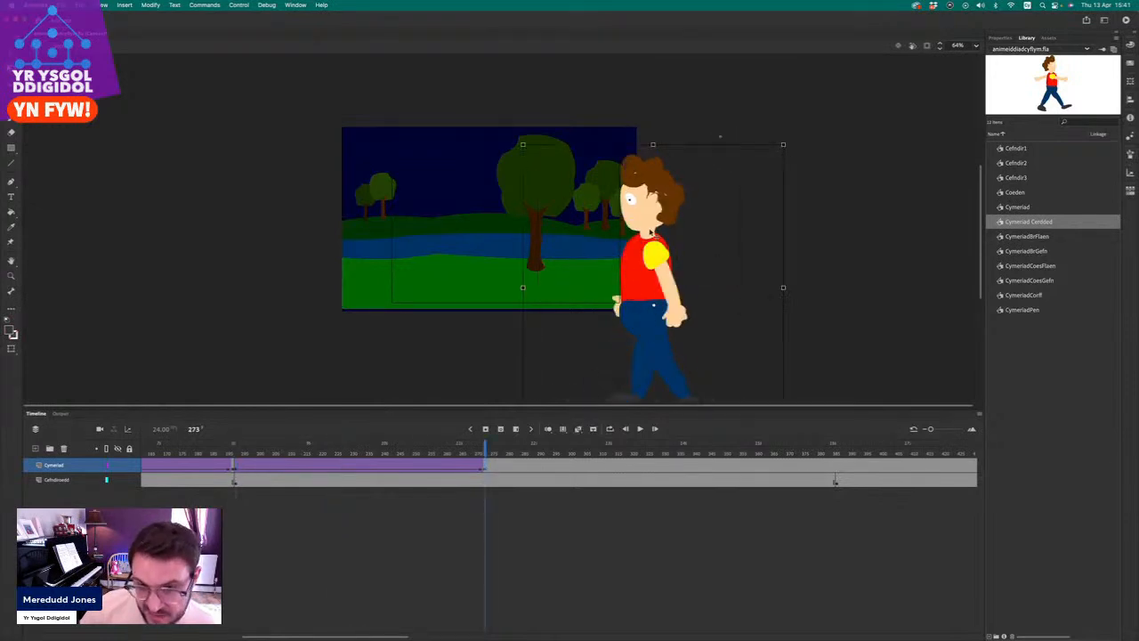
left_click_drag(641, 283, 467, 283)
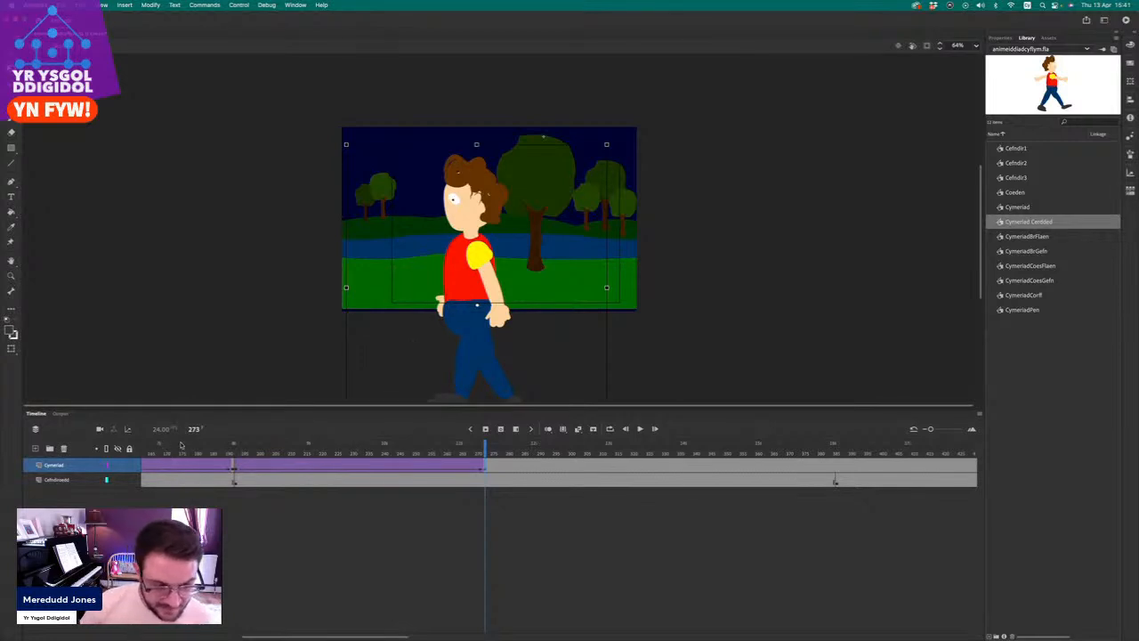
Play the timeline through the character's walk into the night scene and stop it after the tween's end.
left_click(181, 445)
left_click(640, 429)
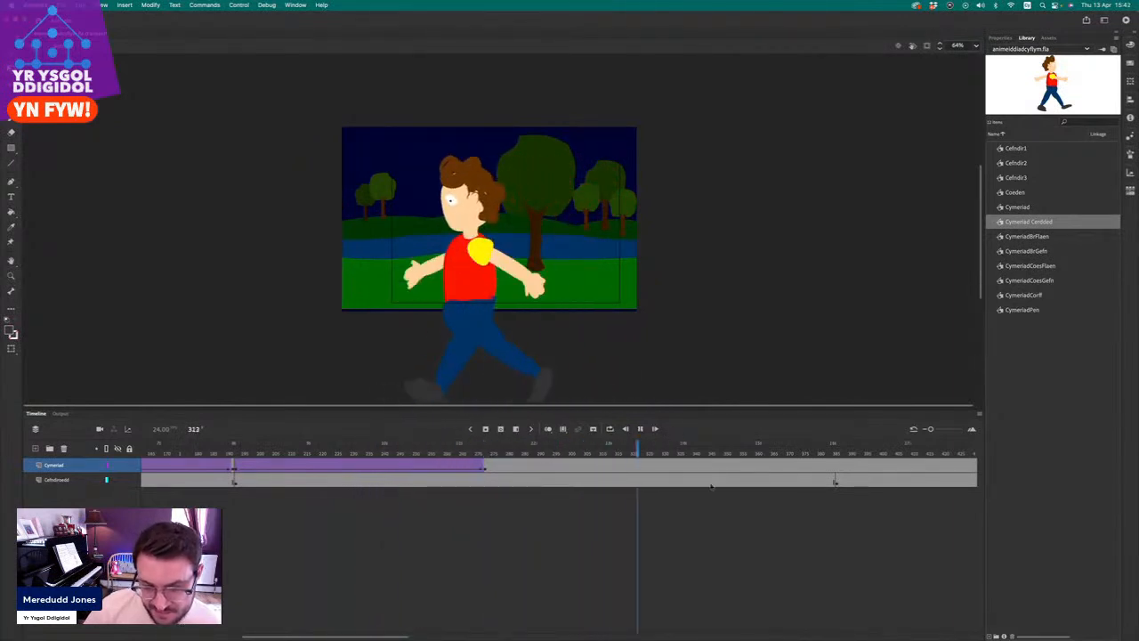
left_click(640, 429)
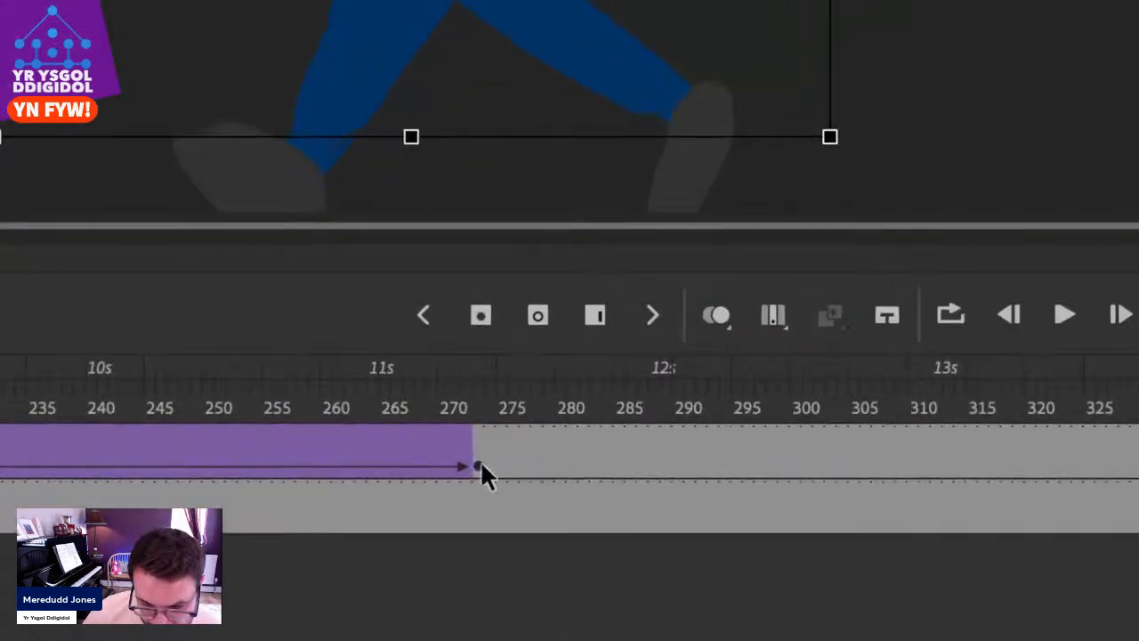
Insert a blank keyframe at frame 274 of the Cymeriad layer and play the timeline from the start.
left_click(490, 470)
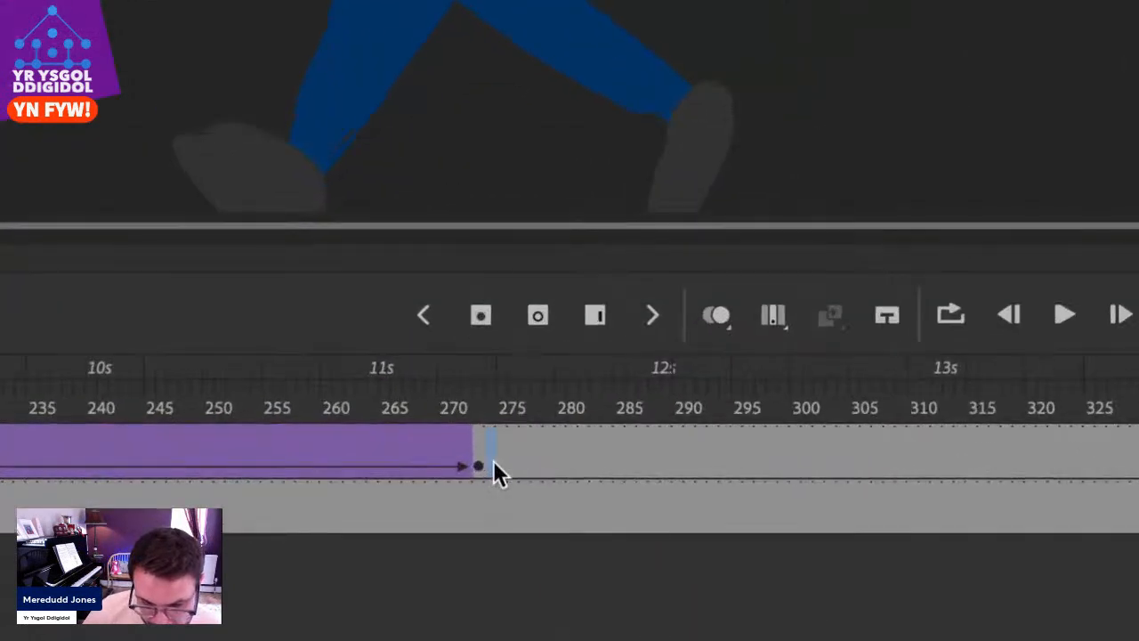
left_click(537, 315)
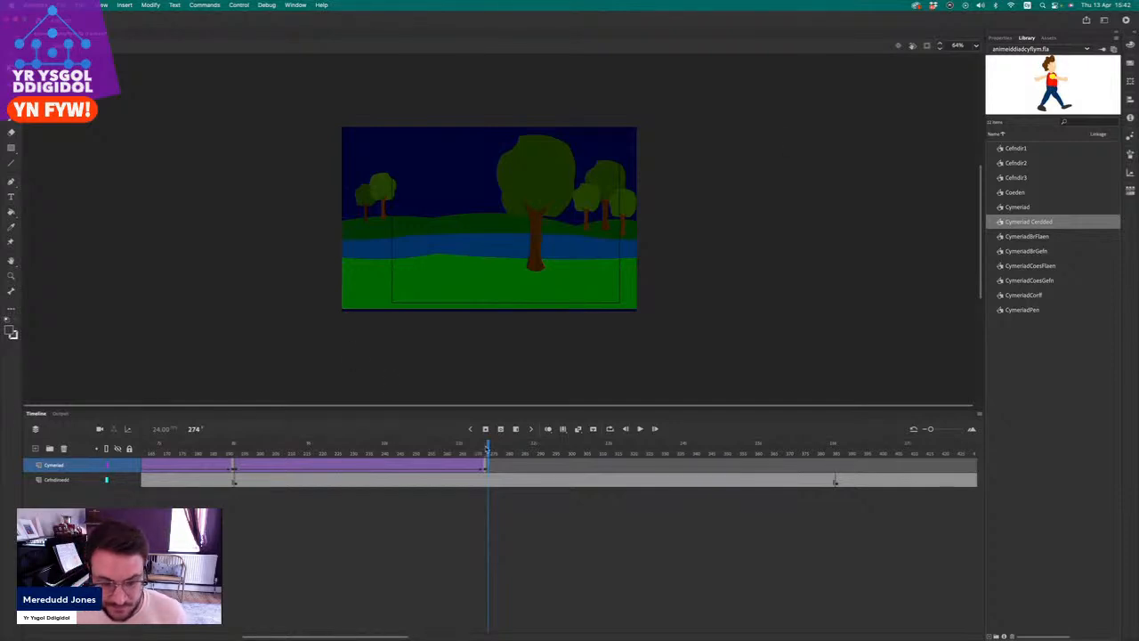
left_click_drag(488, 446, 2, 439)
key("Return")
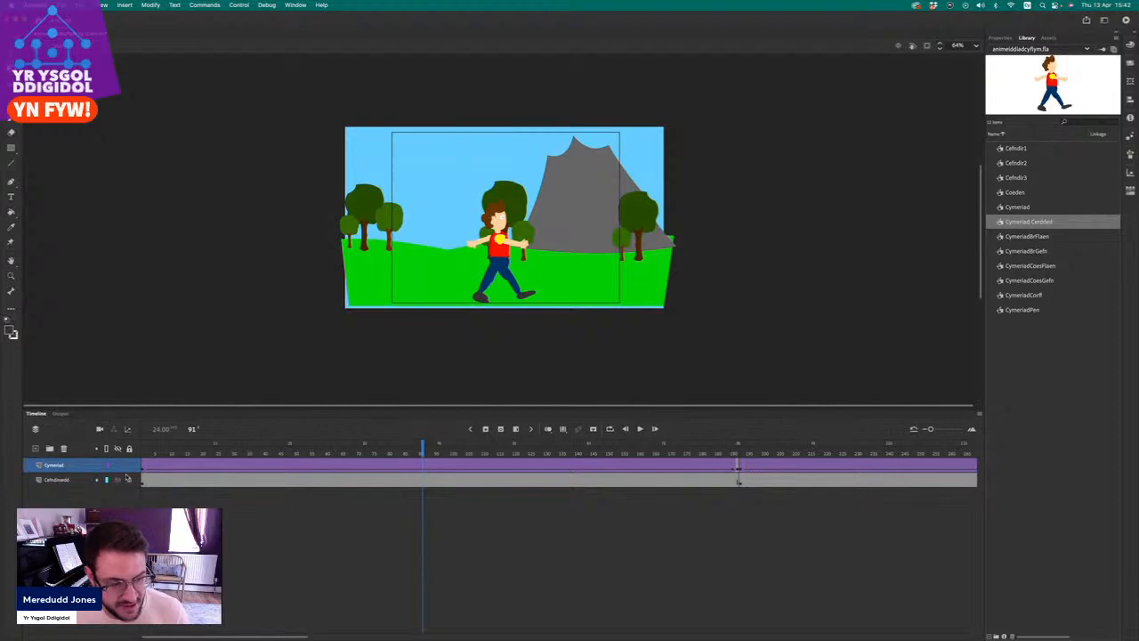
scroll(721, 495, "right", 5)
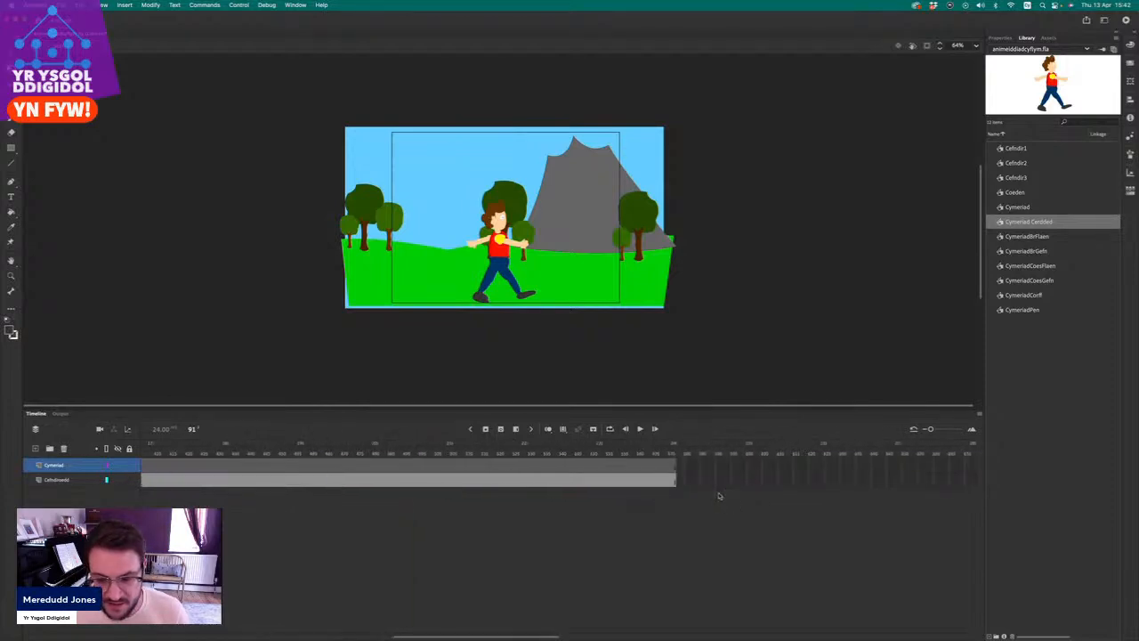
scroll(718, 496, "left", 5)
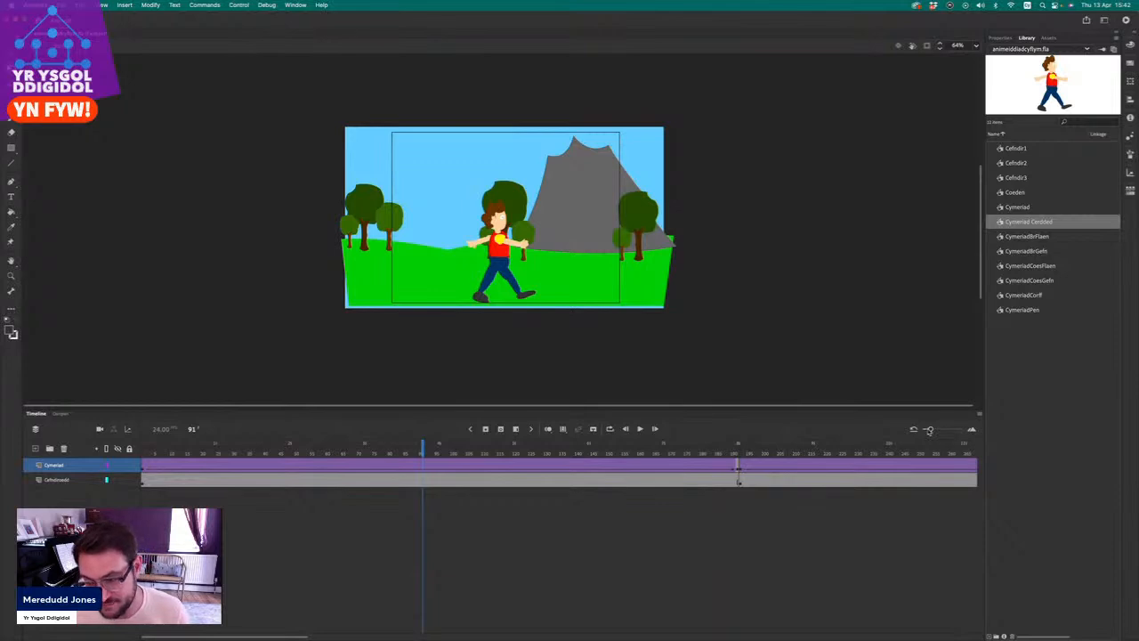
left_click_drag(928, 430, 913, 435)
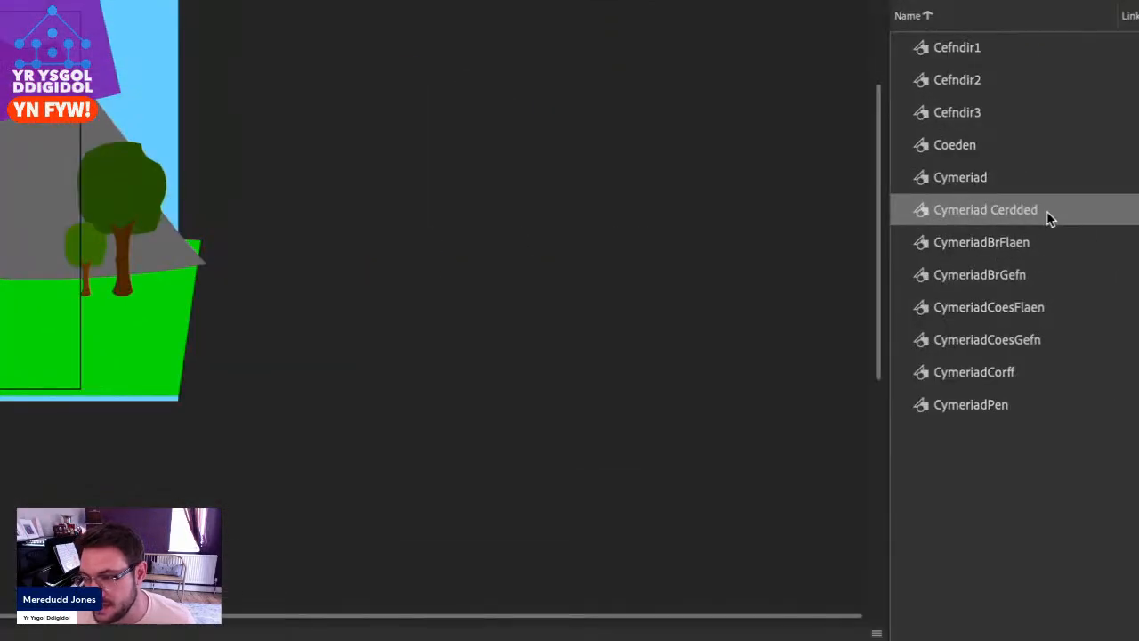
Duplicate the Cymeriad Cerdded symbol in the library as a graphic symbol named Cymeriad Llonydd.
right_click(969, 210)
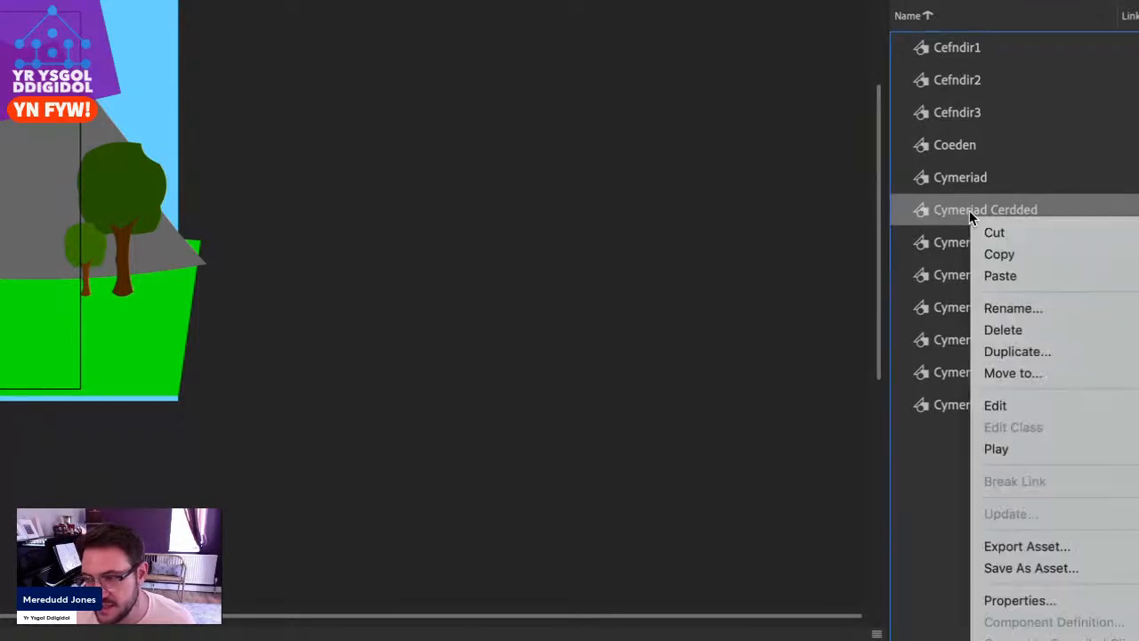
left_click(1033, 354)
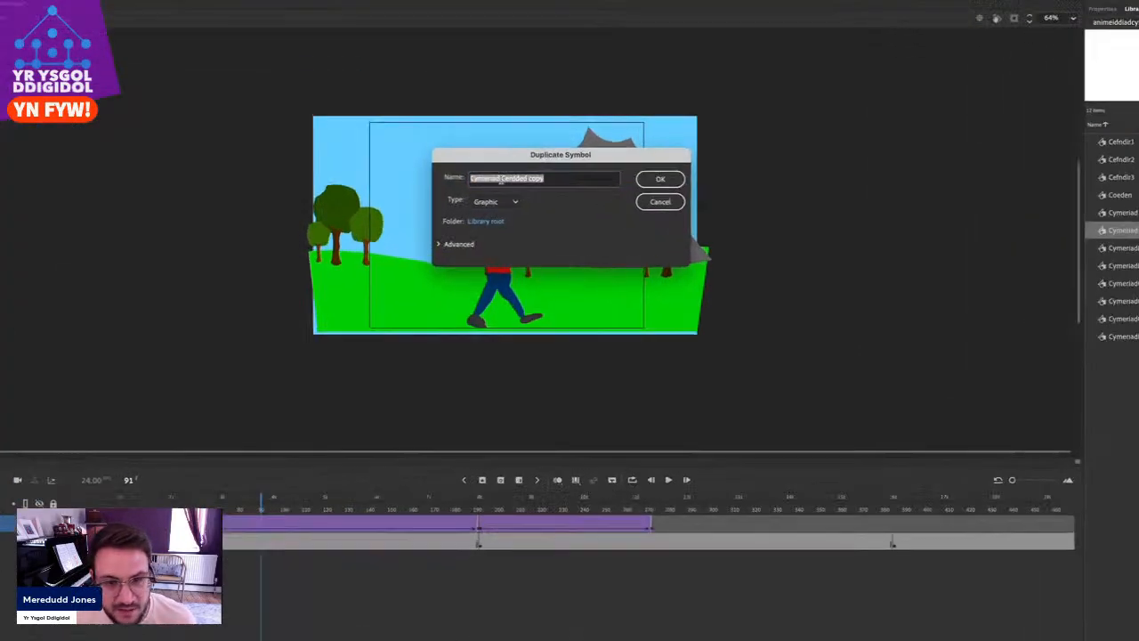
right_click(500, 176)
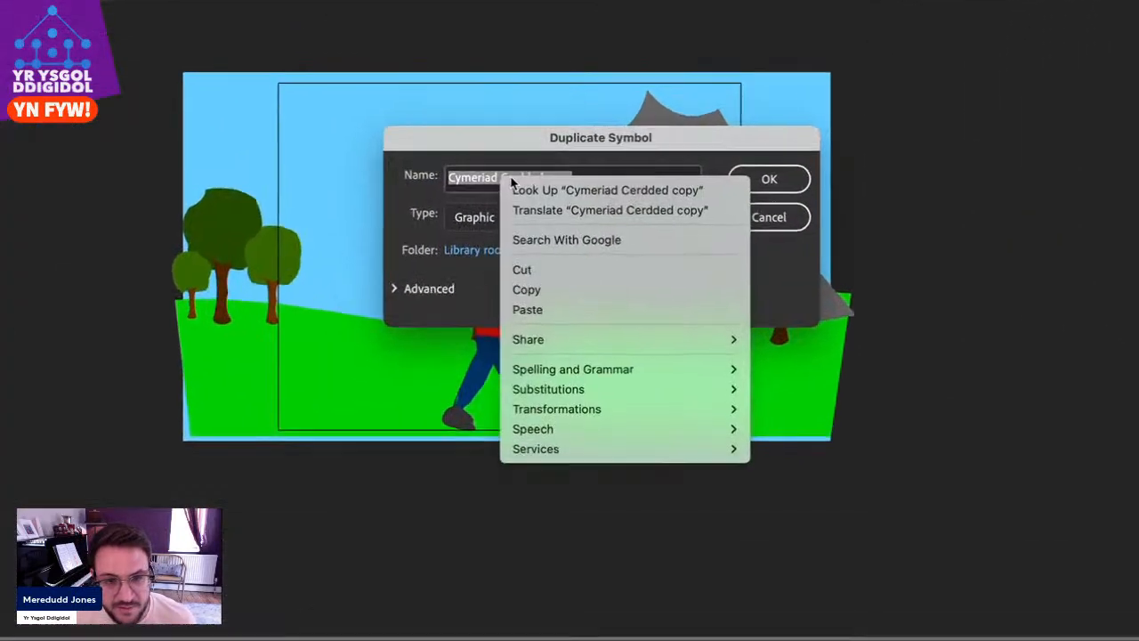
key("Escape")
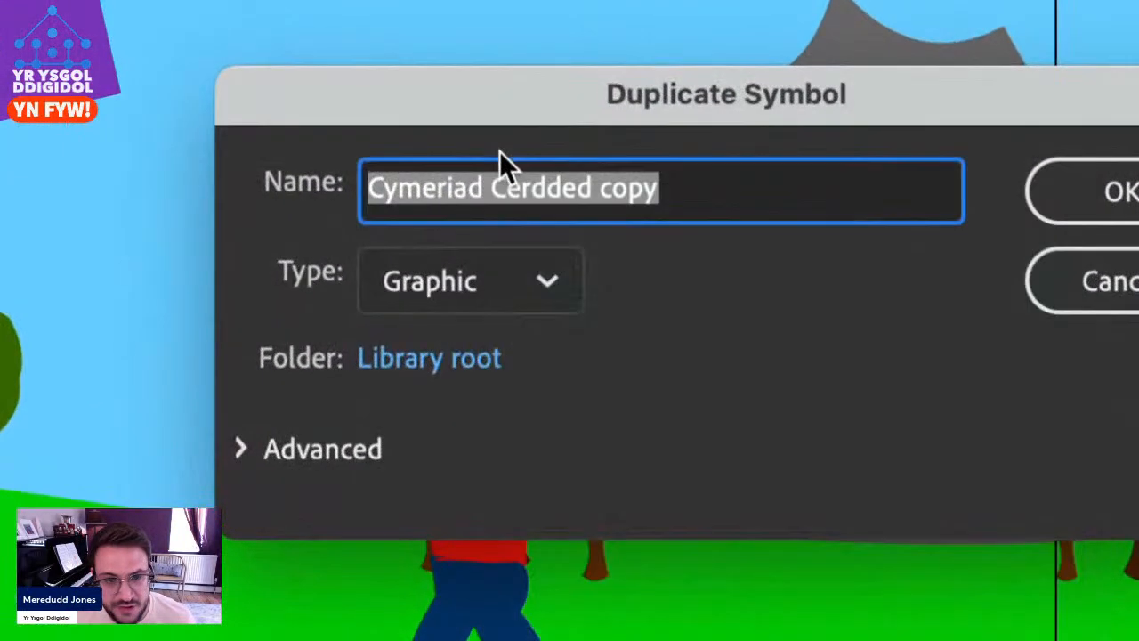
left_click(508, 186)
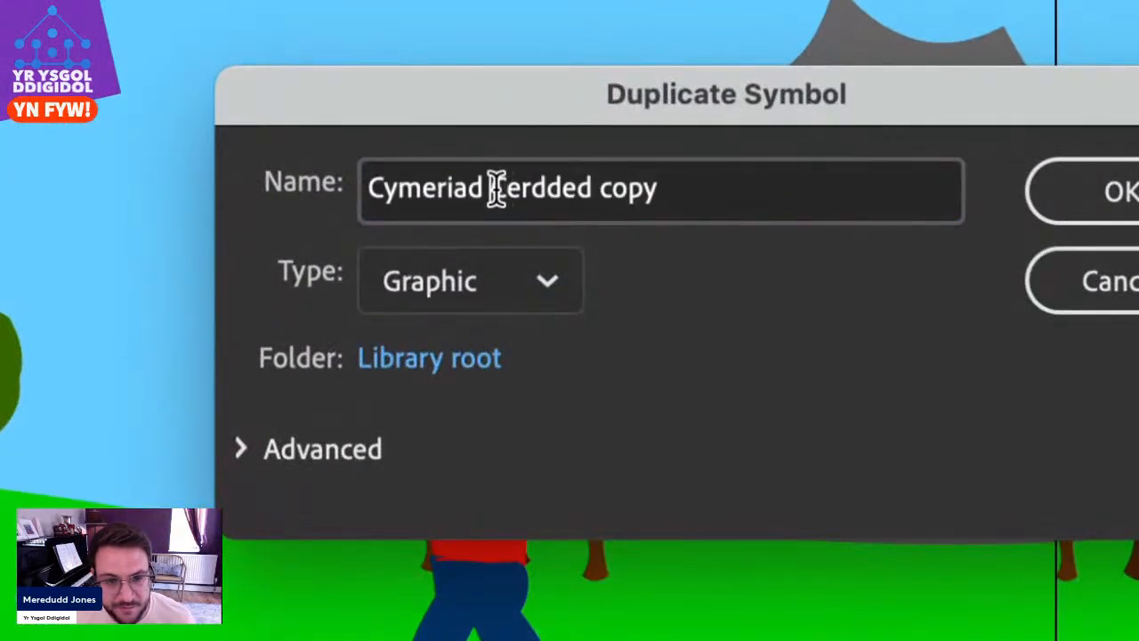
left_click_drag(492, 186, 795, 190)
type("Llonydd")
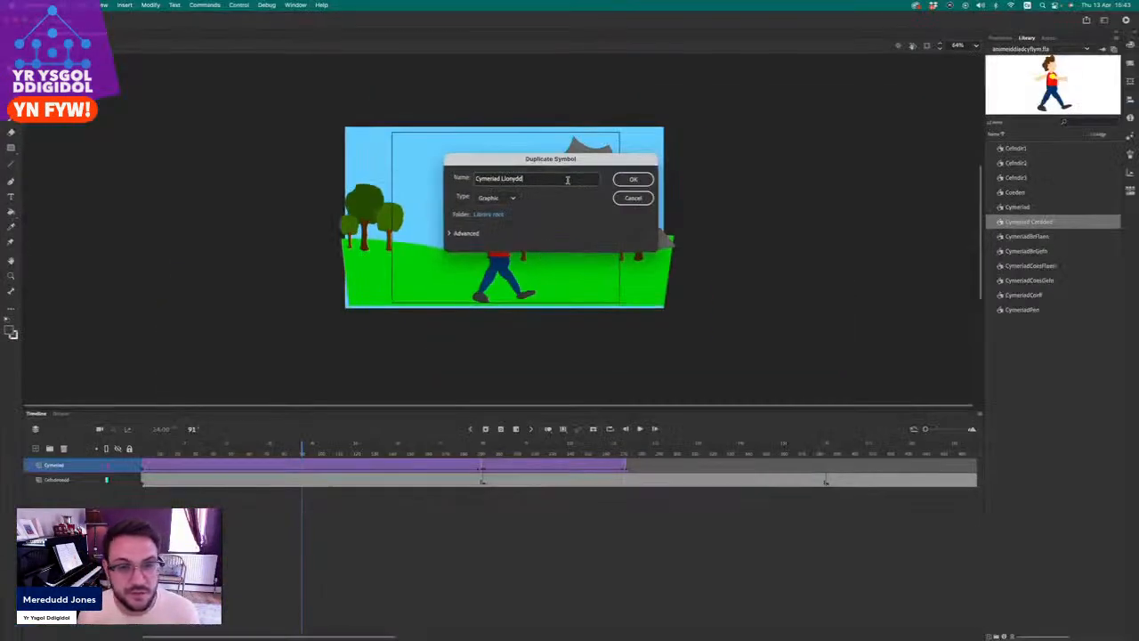
left_click(635, 179)
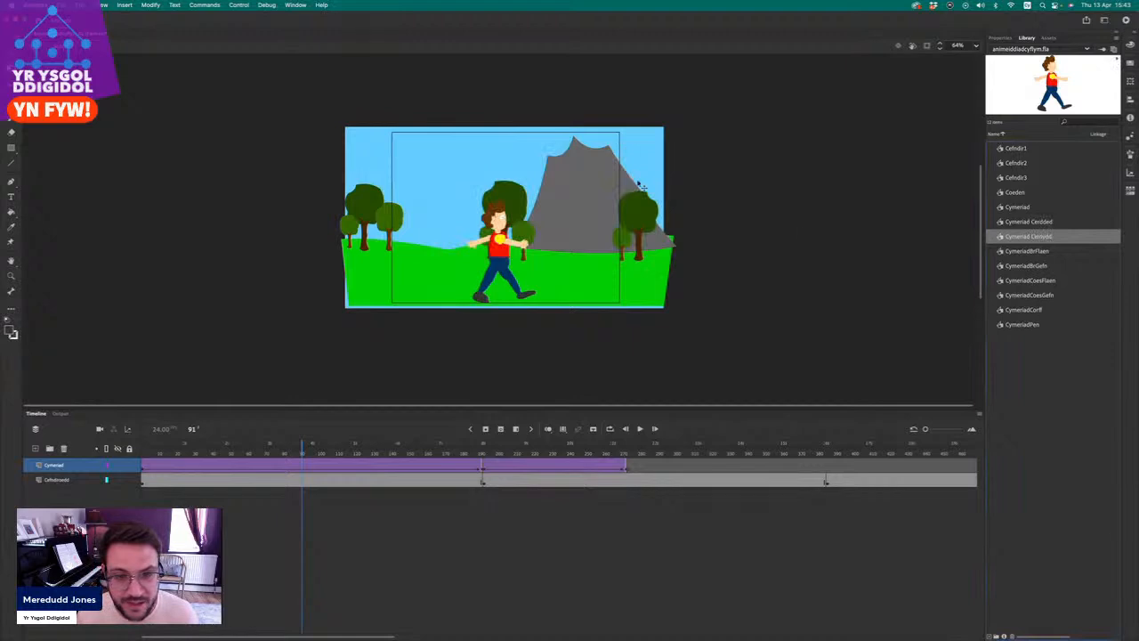
Open the Cymeriad Llonydd symbol for editing and remove every frame of its armature layer after frame 1.
double_click(1005, 238)
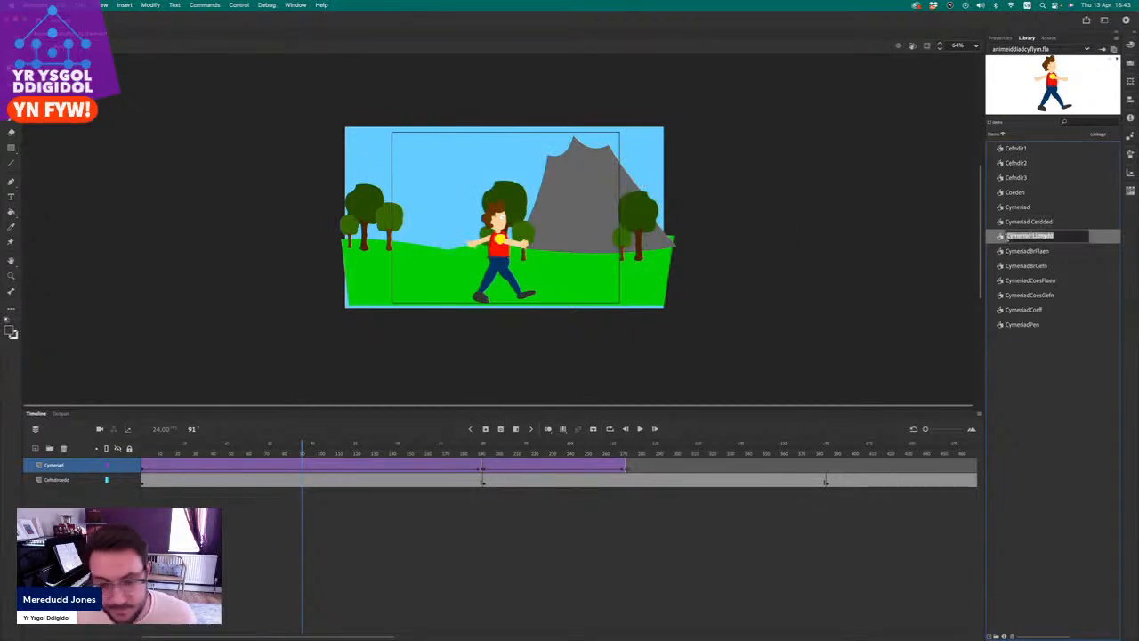
left_click(1000, 239)
double_click(1000, 237)
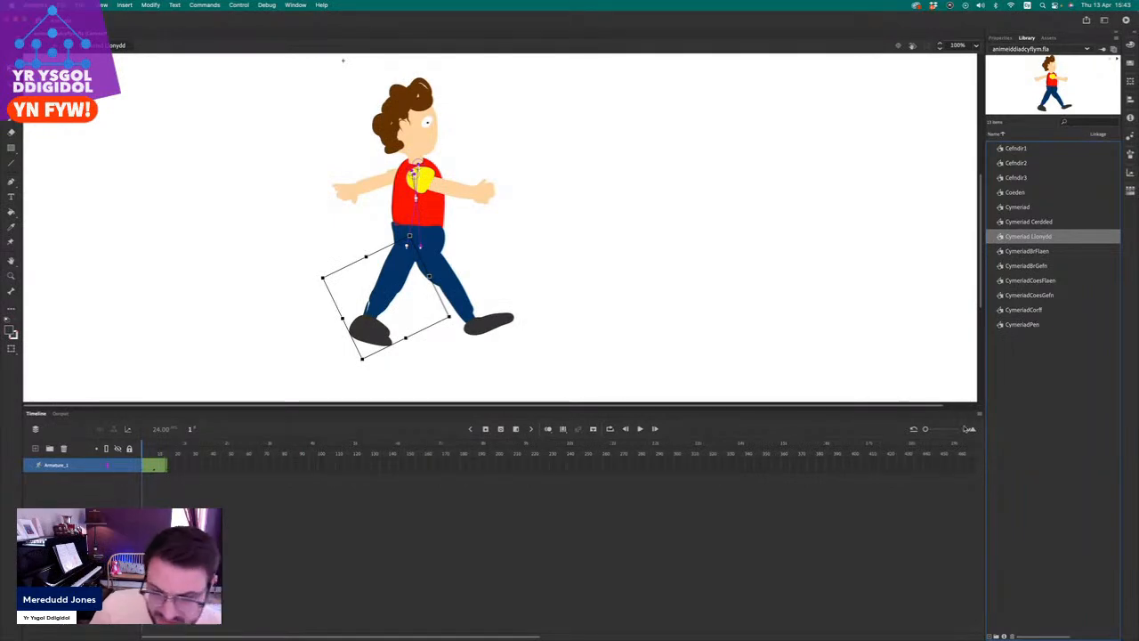
left_click_drag(927, 430, 950, 429)
left_click(153, 465)
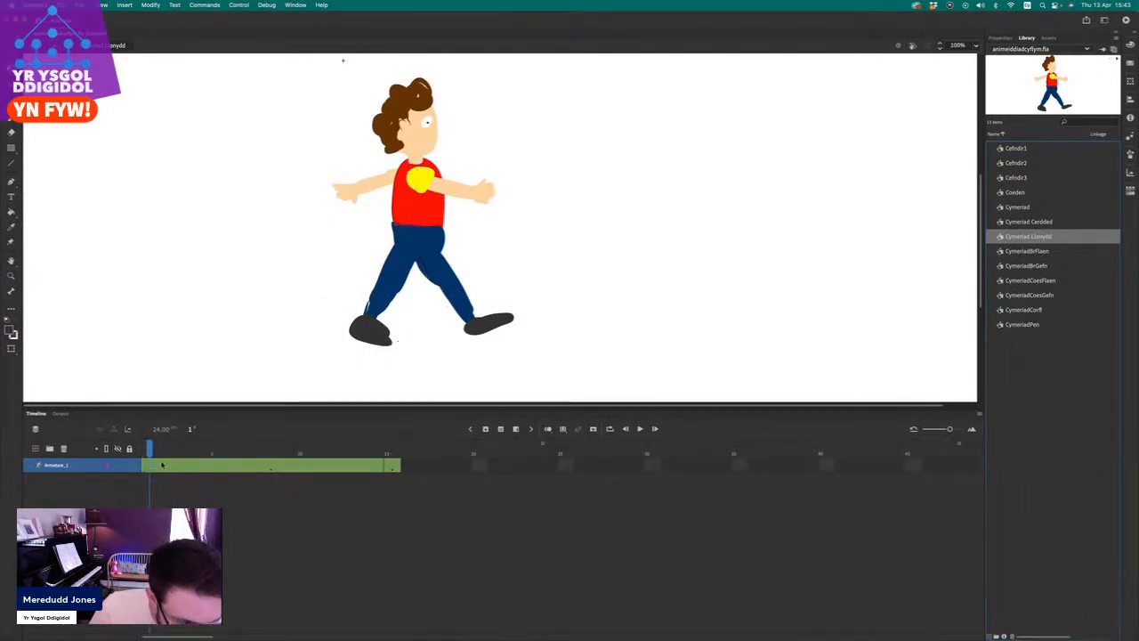
left_click_drag(153, 466, 450, 472)
right_click(211, 467)
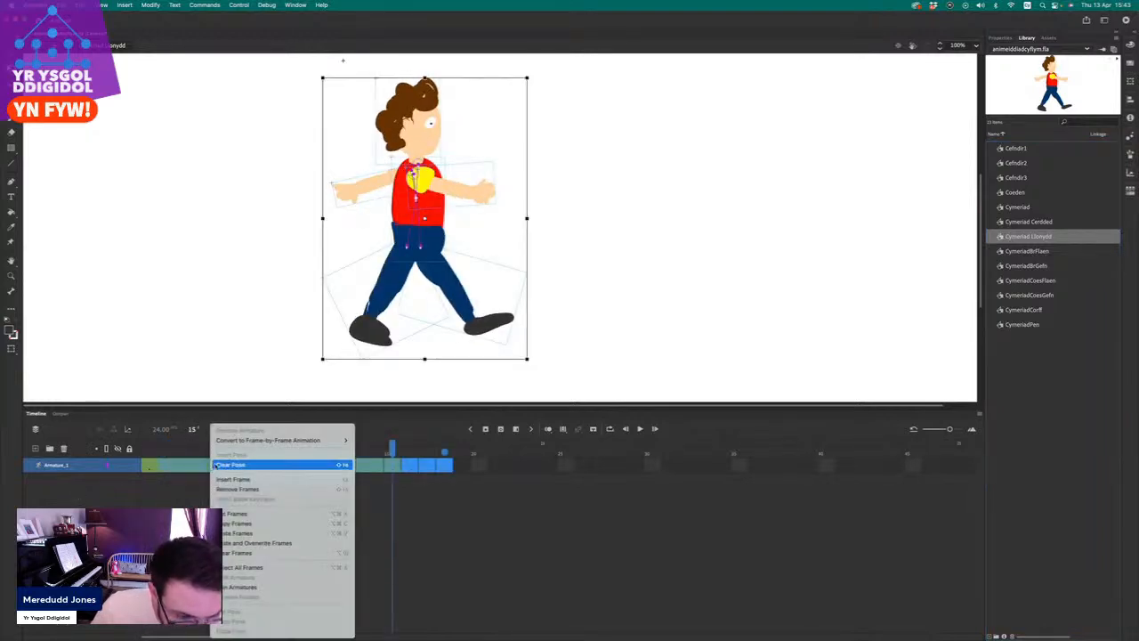
left_click(255, 489)
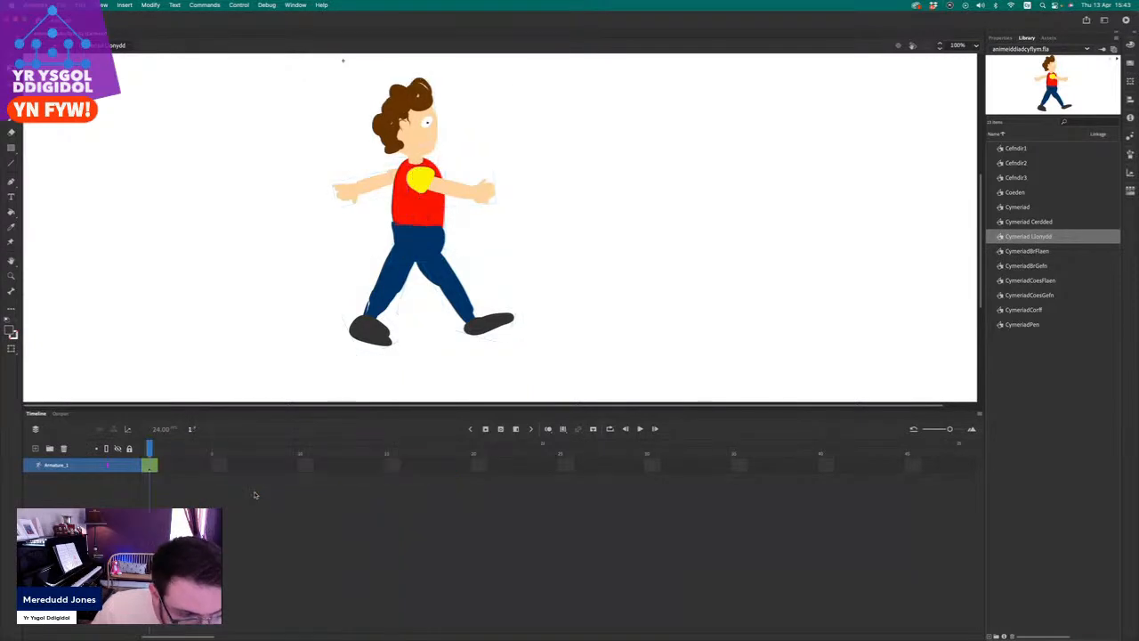
Pose the armature in frame 1 as a standing figure, lowering both arms beside the body and bringing the legs together.
left_click(150, 466)
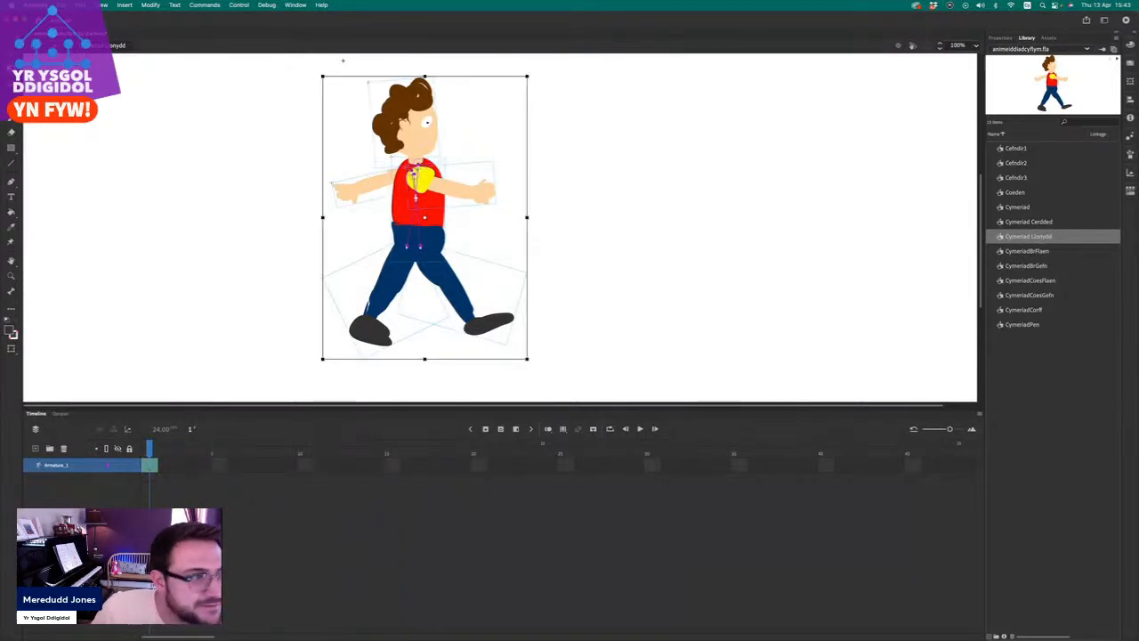
key("v")
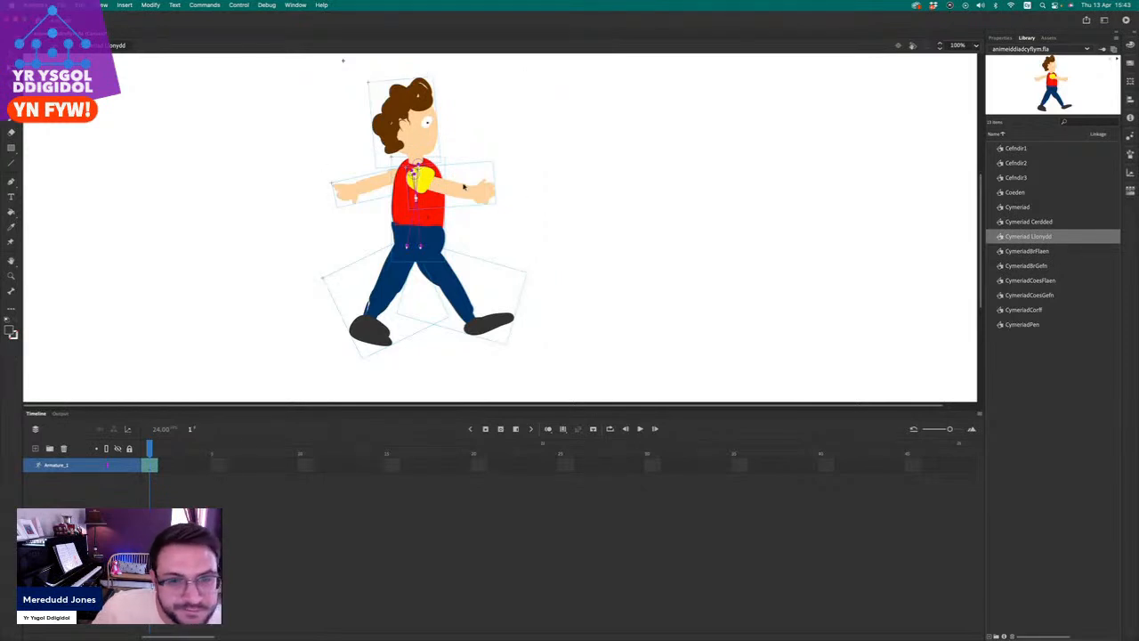
left_click_drag(475, 193, 428, 228)
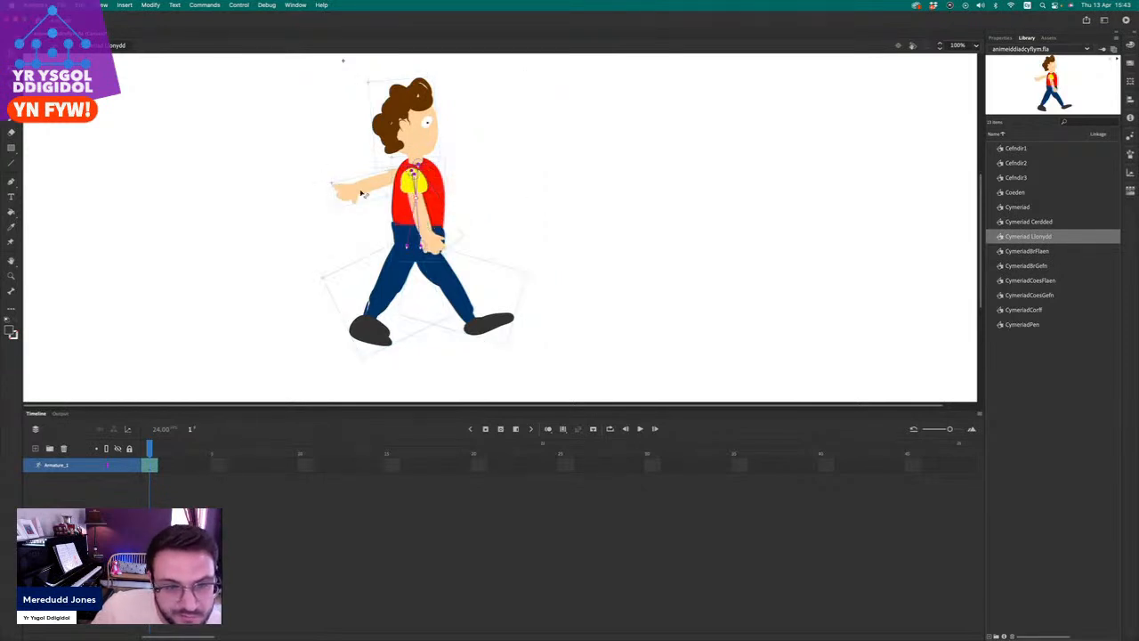
left_click_drag(367, 203, 387, 229)
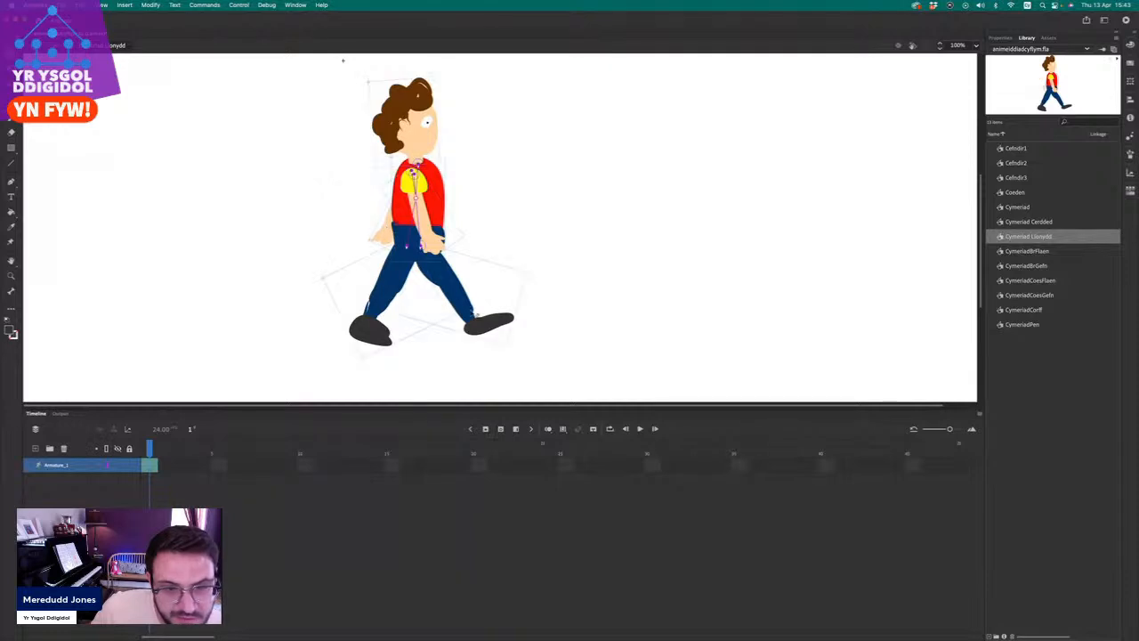
left_click_drag(487, 326, 462, 333)
left_click_drag(370, 333, 414, 342)
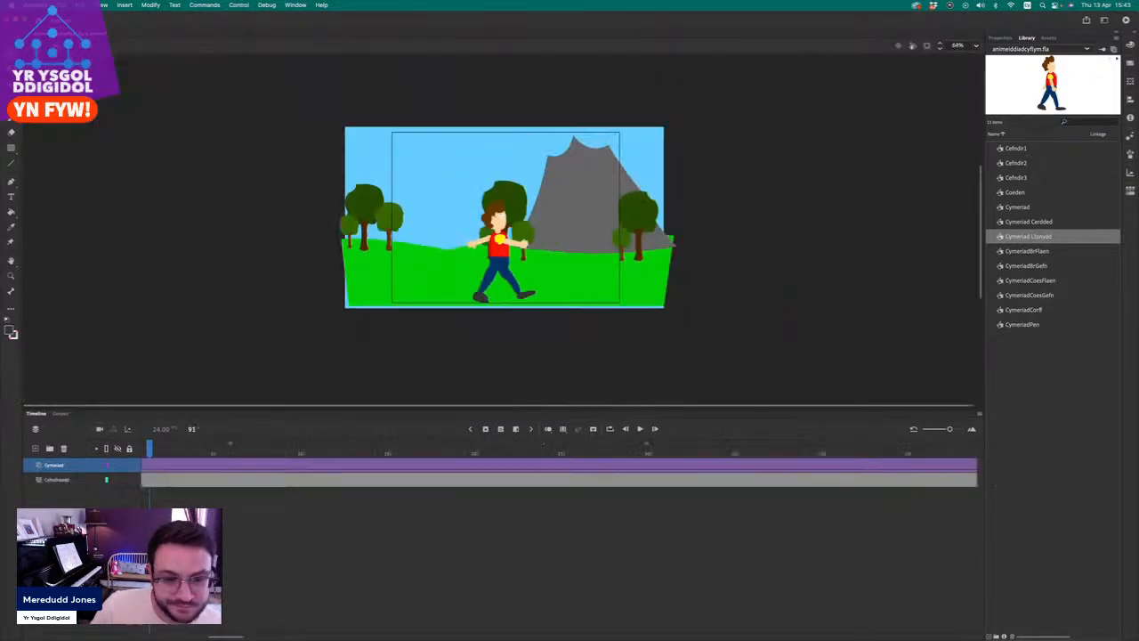
Place the Cymeriad Llonydd symbol on the stage in frame 274 of the Cymeriad layer.
left_click_drag(950, 431, 925, 431)
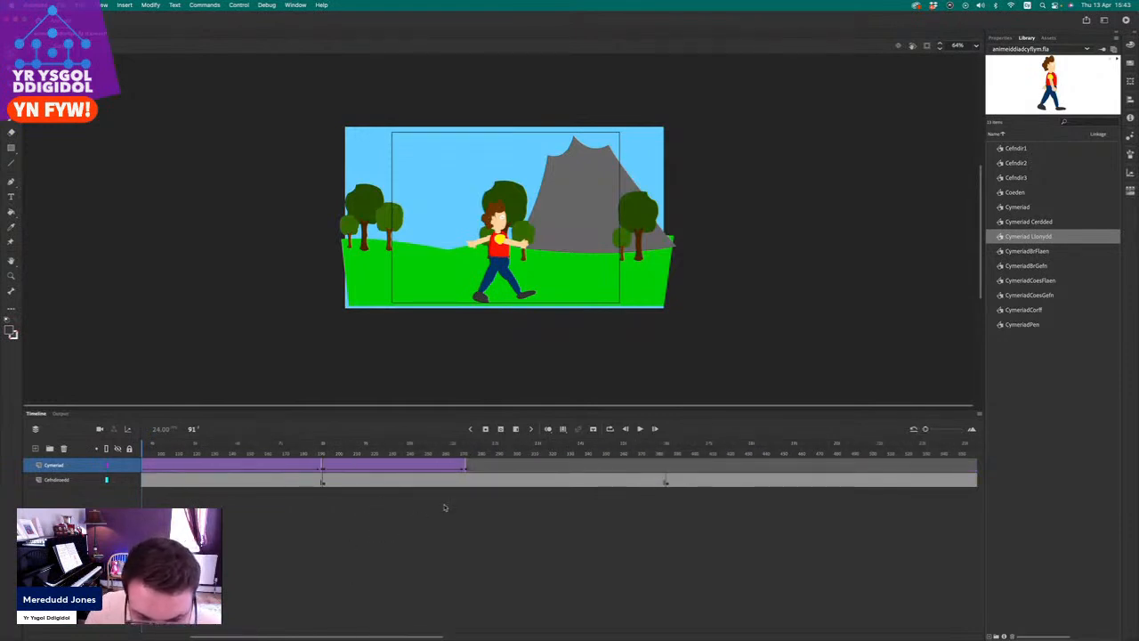
left_click(467, 472)
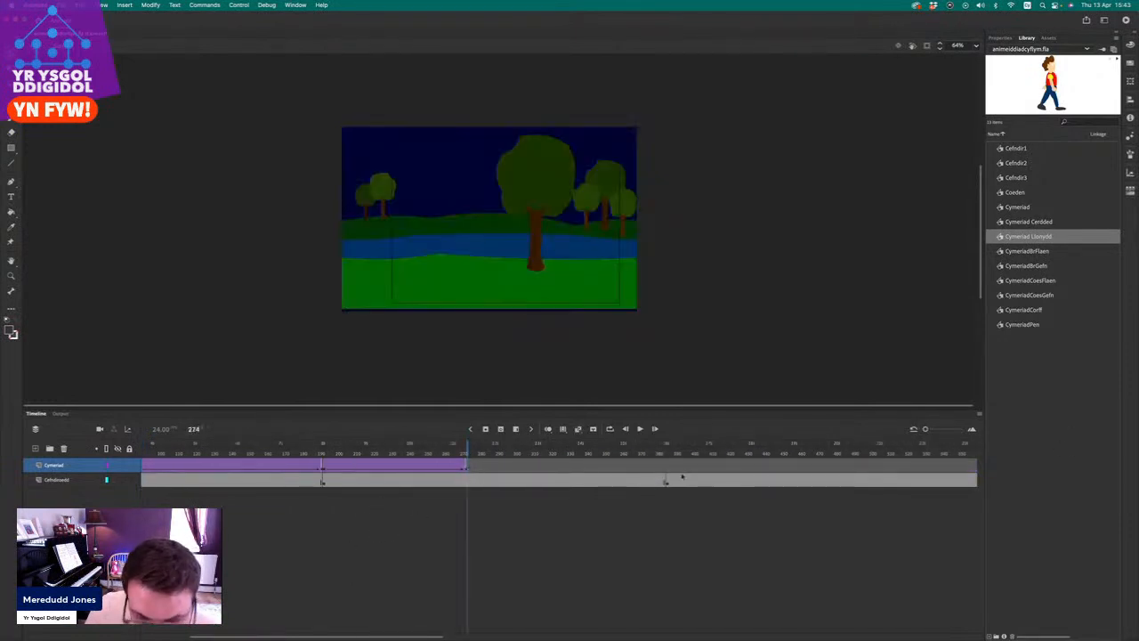
left_click_drag(927, 430, 940, 432)
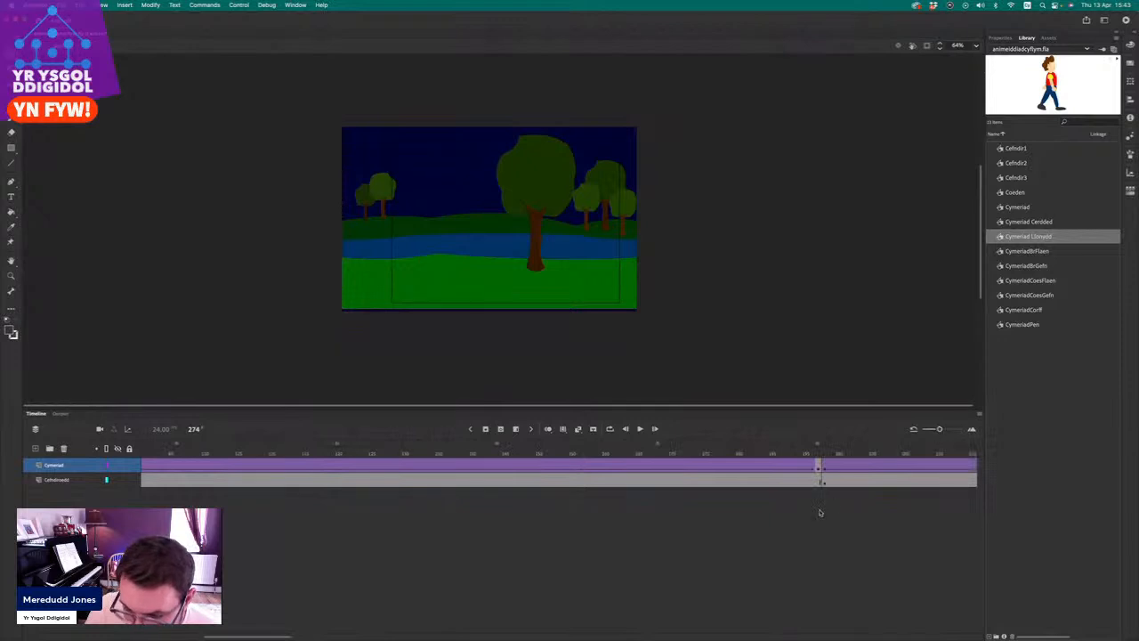
scroll(820, 513, "right", 10)
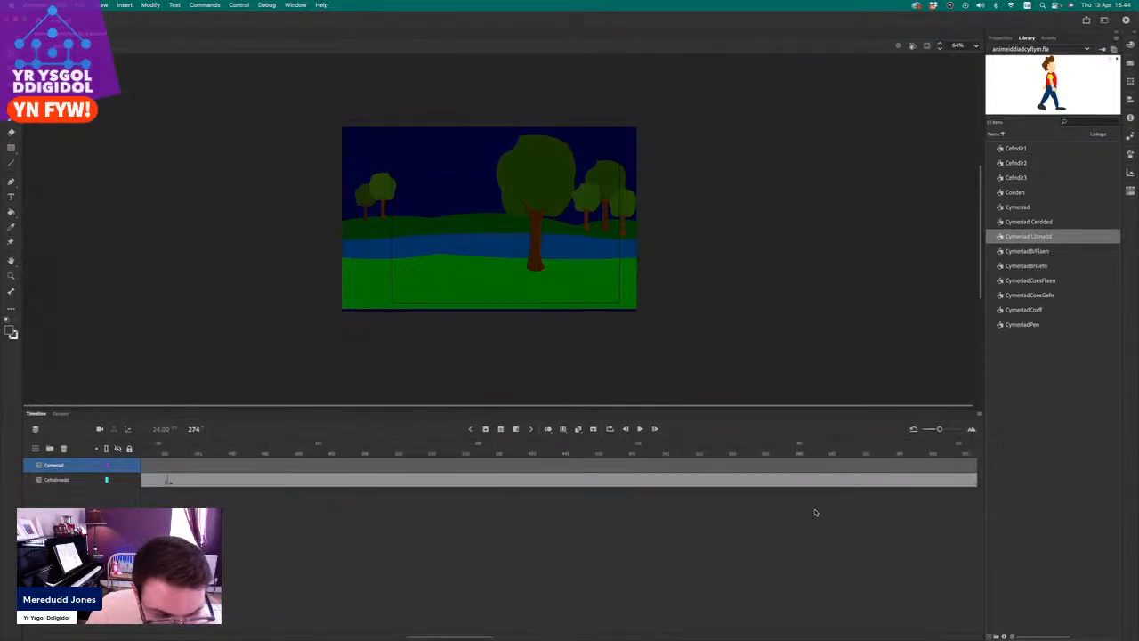
scroll(814, 513, "left", 5)
left_click(486, 467)
left_click(491, 469)
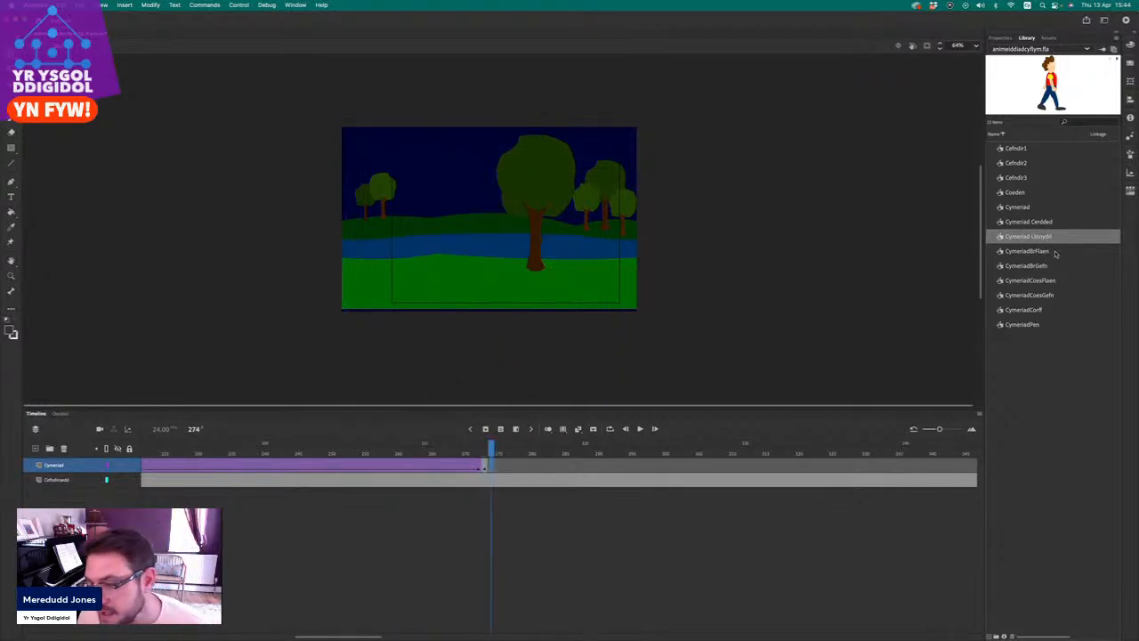
left_click_drag(999, 236, 483, 272)
Flip the still figure horizontally and move it down in front of the large tree in the night scene.
right_click(482, 243)
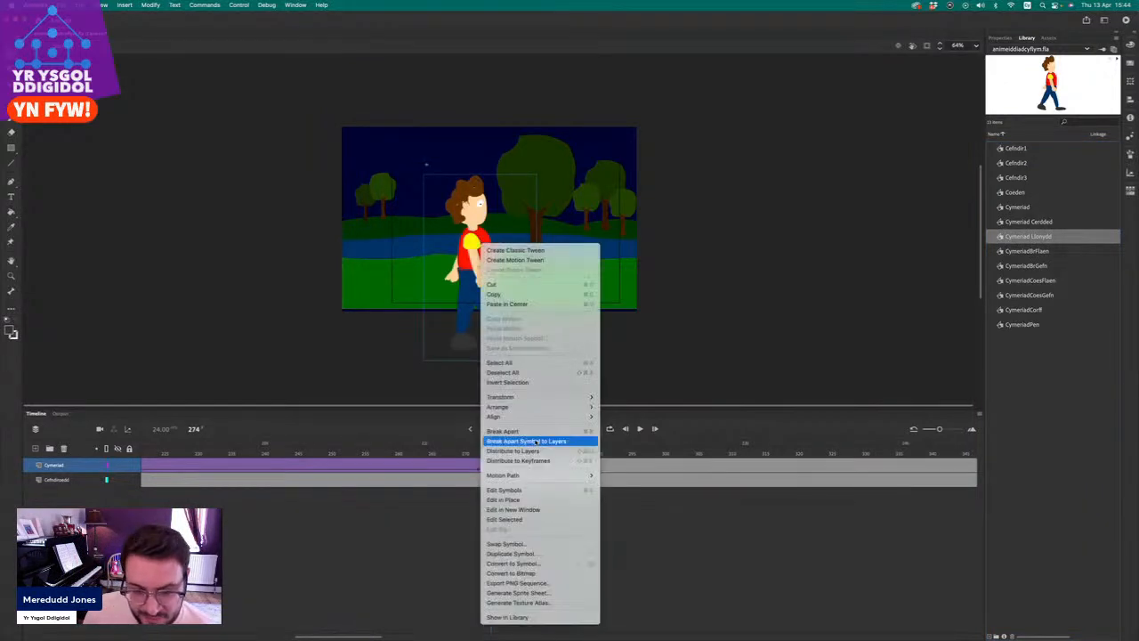
mouse_move(552, 397)
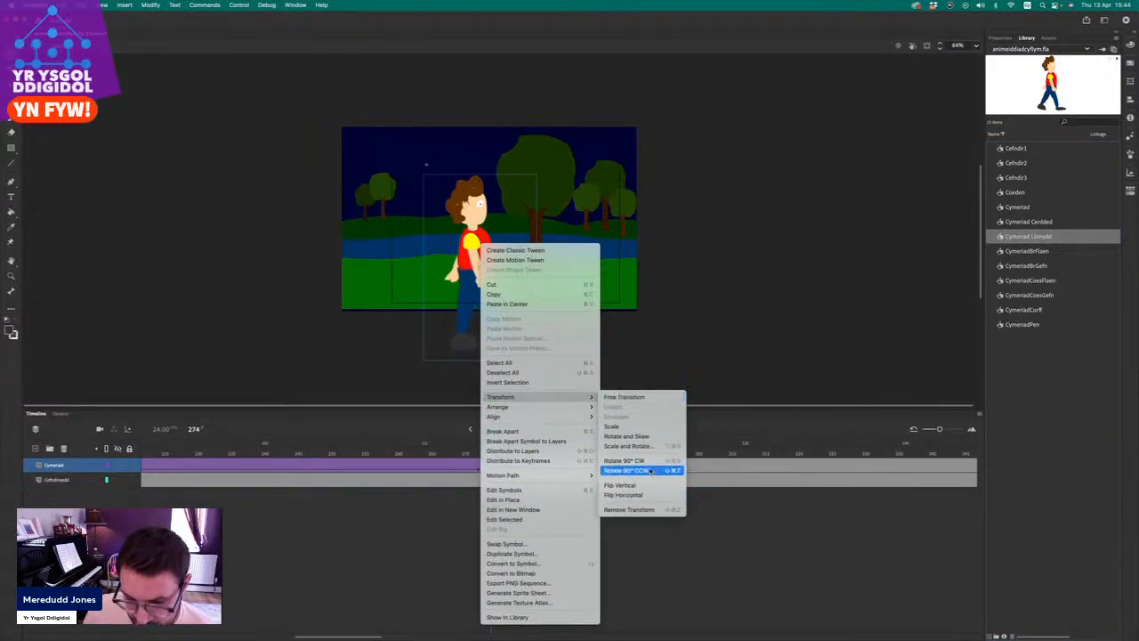
left_click(639, 495)
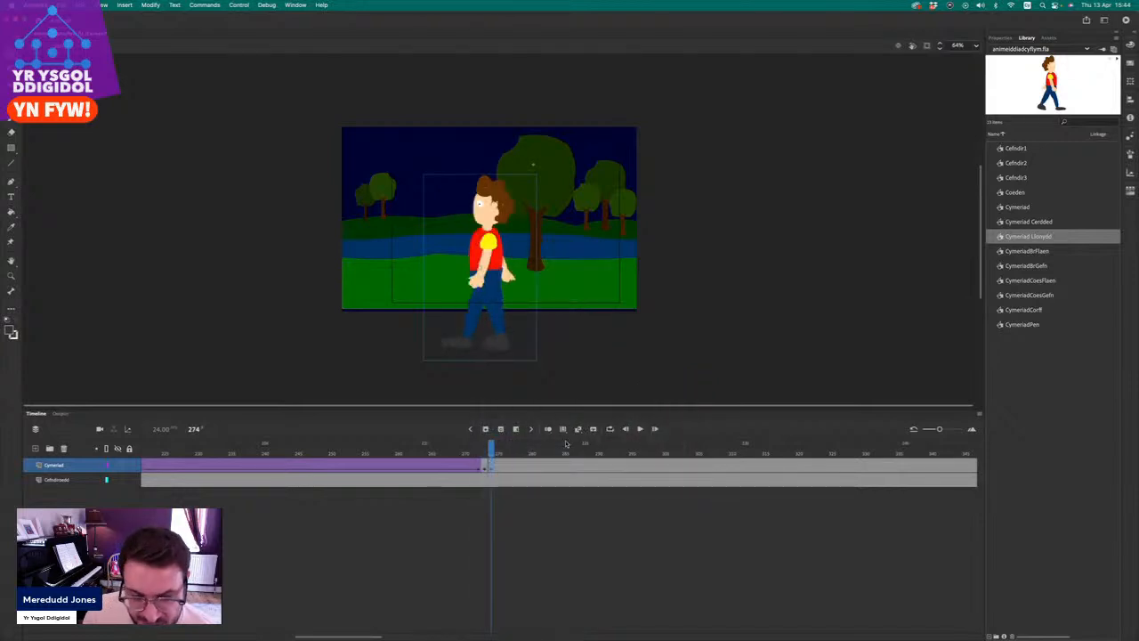
left_click_drag(495, 260, 544, 284)
Compare the figures in frames 273 and 274, and turn on onion skinning to show the walking figure's last pose as a ghost in frame 274.
left_click(486, 464)
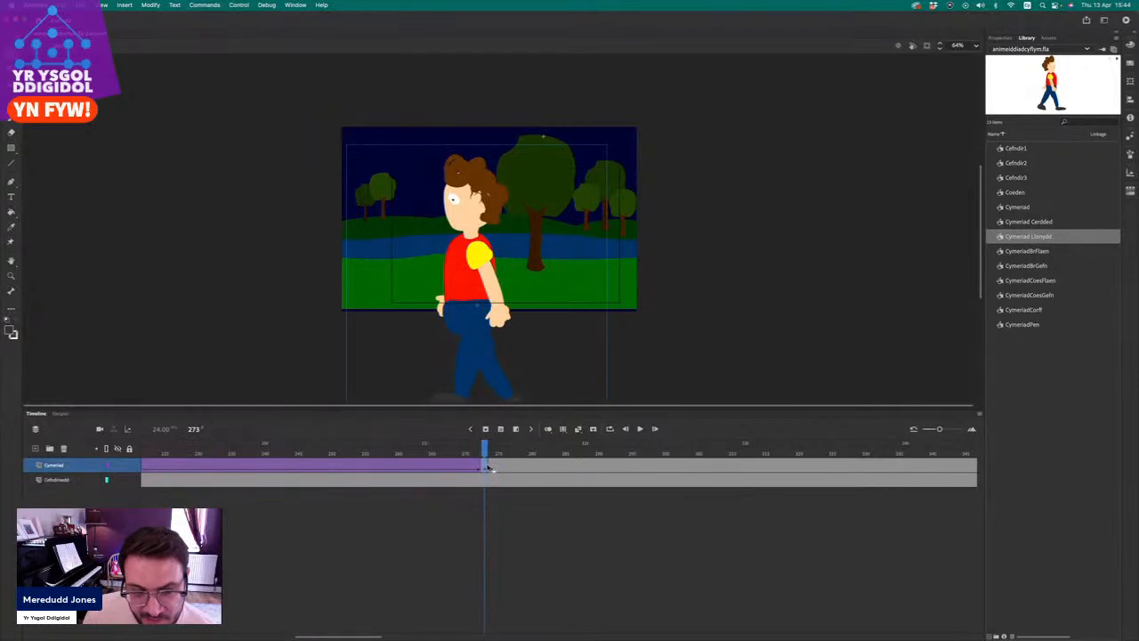
left_click(491, 464)
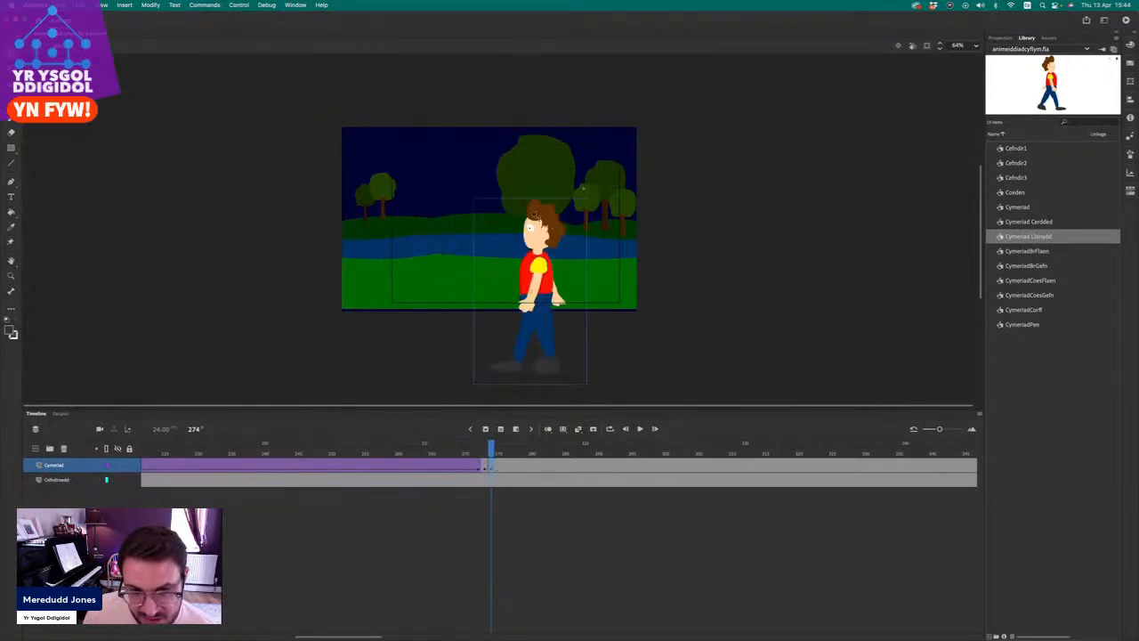
left_click(486, 464)
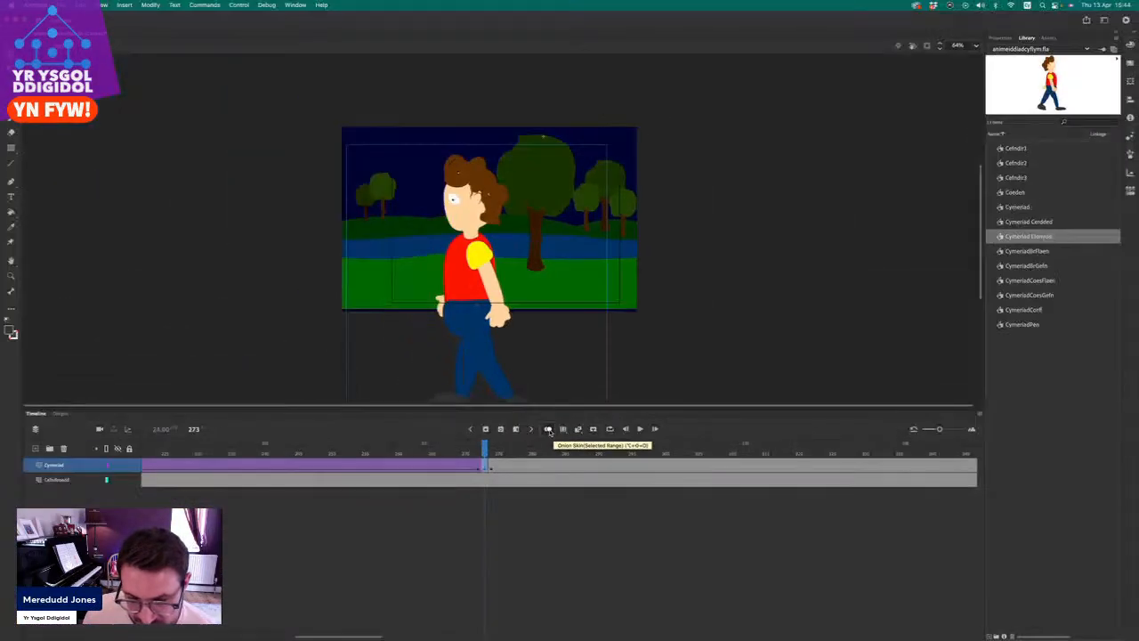
left_click(548, 430)
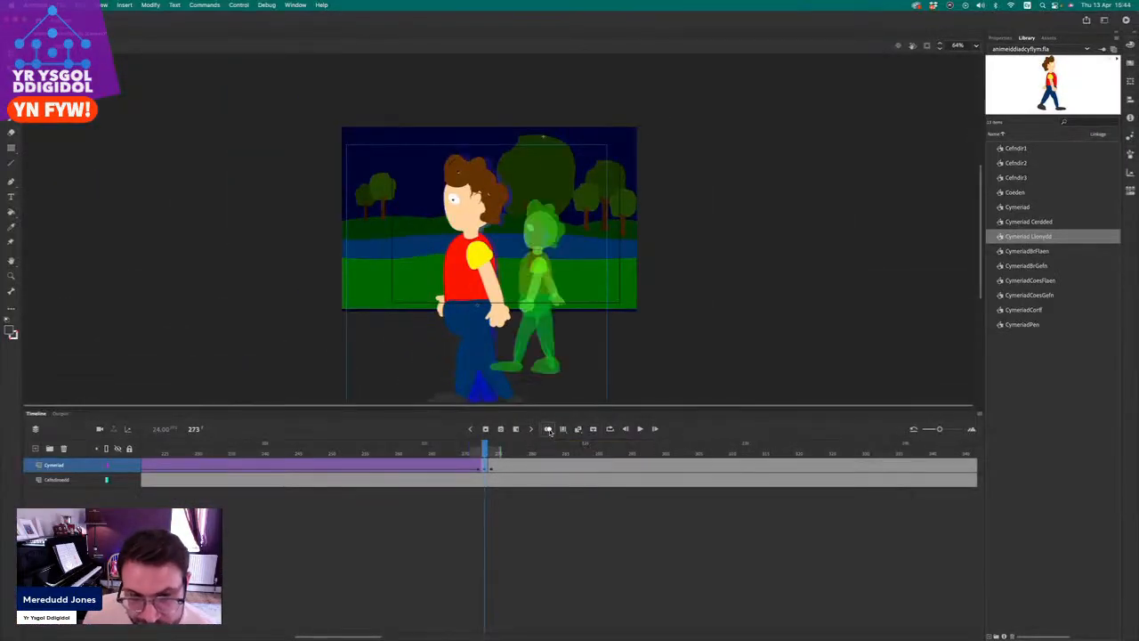
left_click(491, 452)
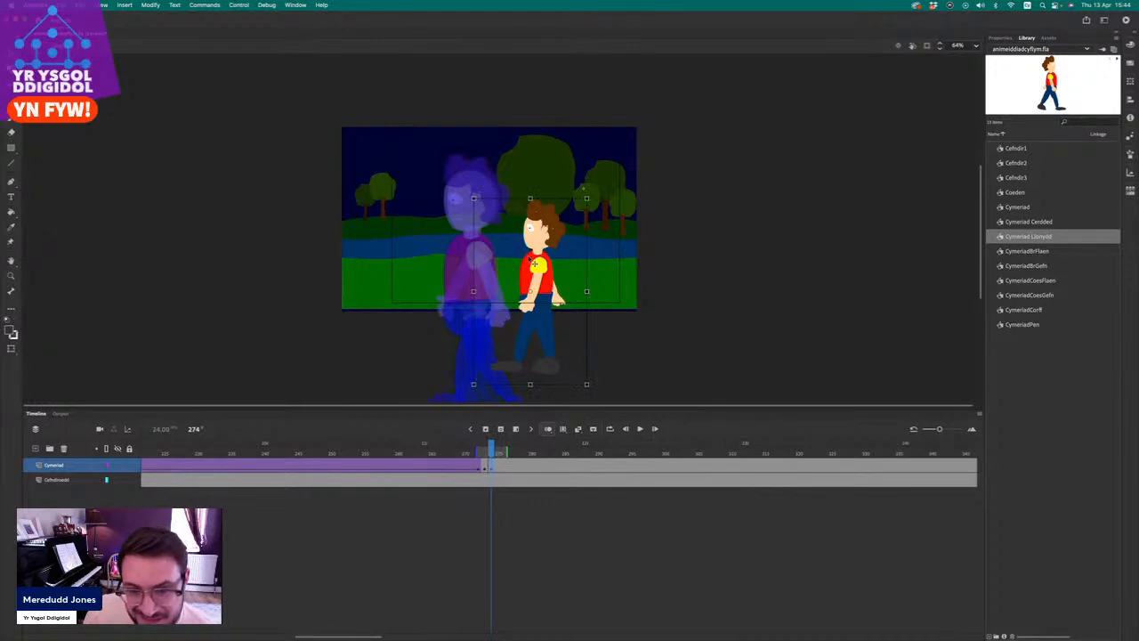
Enlarge and reposition the still figure in frame 274 until its head and body line up with the onion-skin ghost of frame 273.
left_click_drag(540, 264, 463, 254)
left_click_drag(397, 186, 378, 154)
mouse_move(478, 256)
left_mouse_down()
mouse_move(496, 265)
mouse_move(484, 268)
left_mouse_up()
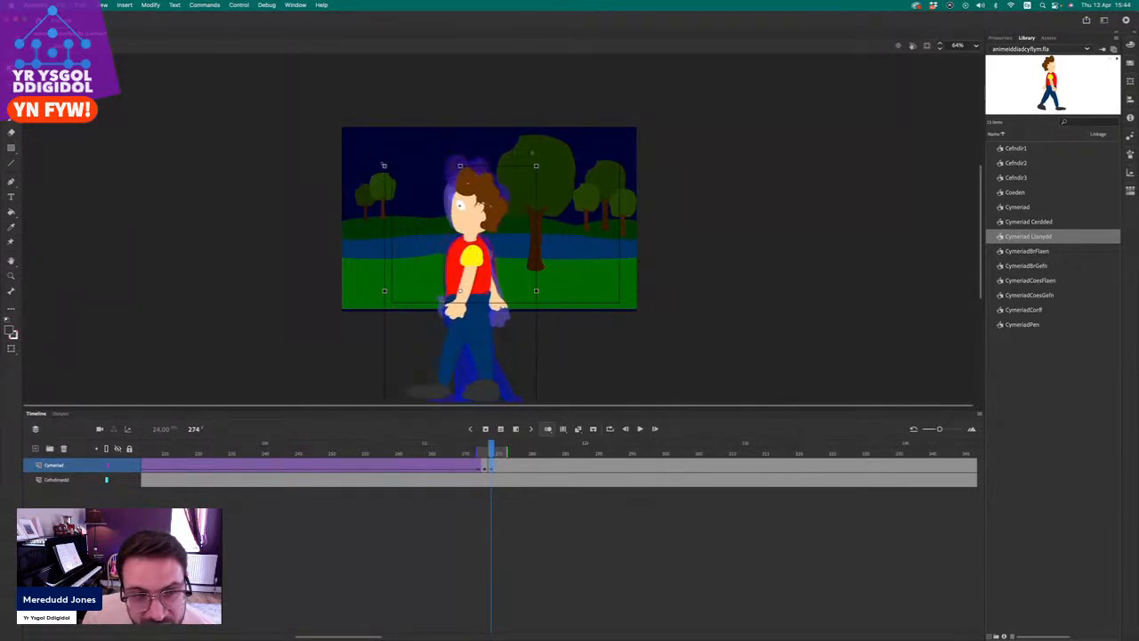
left_click_drag(383, 163, 375, 153)
left_click_drag(486, 270, 481, 271)
left_click_drag(533, 157, 558, 157)
left_click_drag(468, 242, 464, 248)
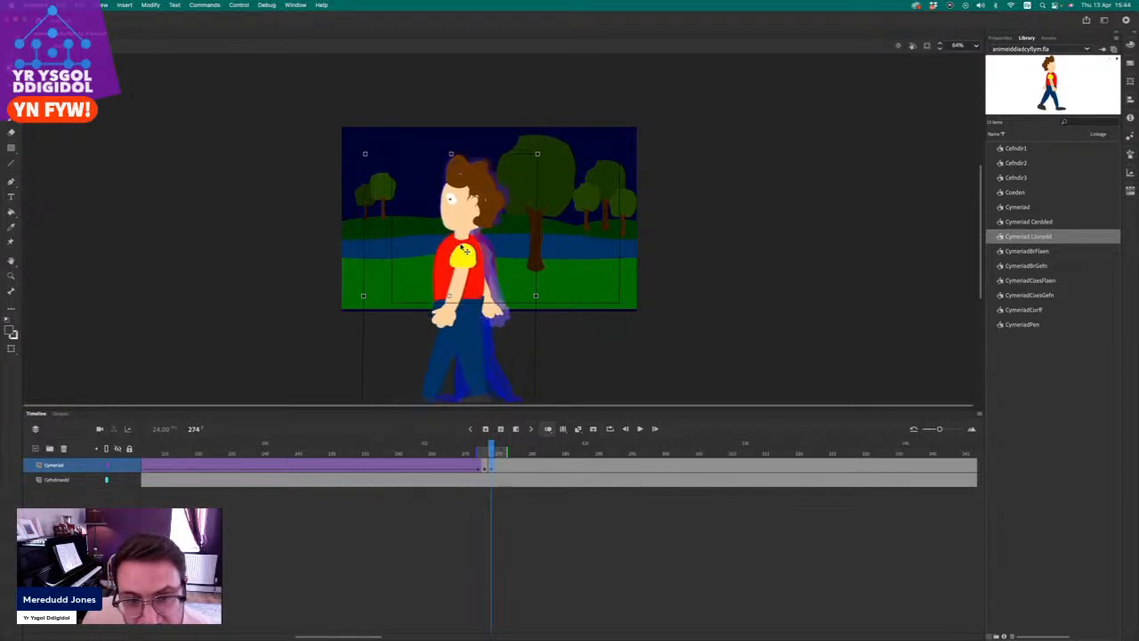
left_click_drag(365, 153, 360, 148)
left_click_drag(458, 230, 455, 230)
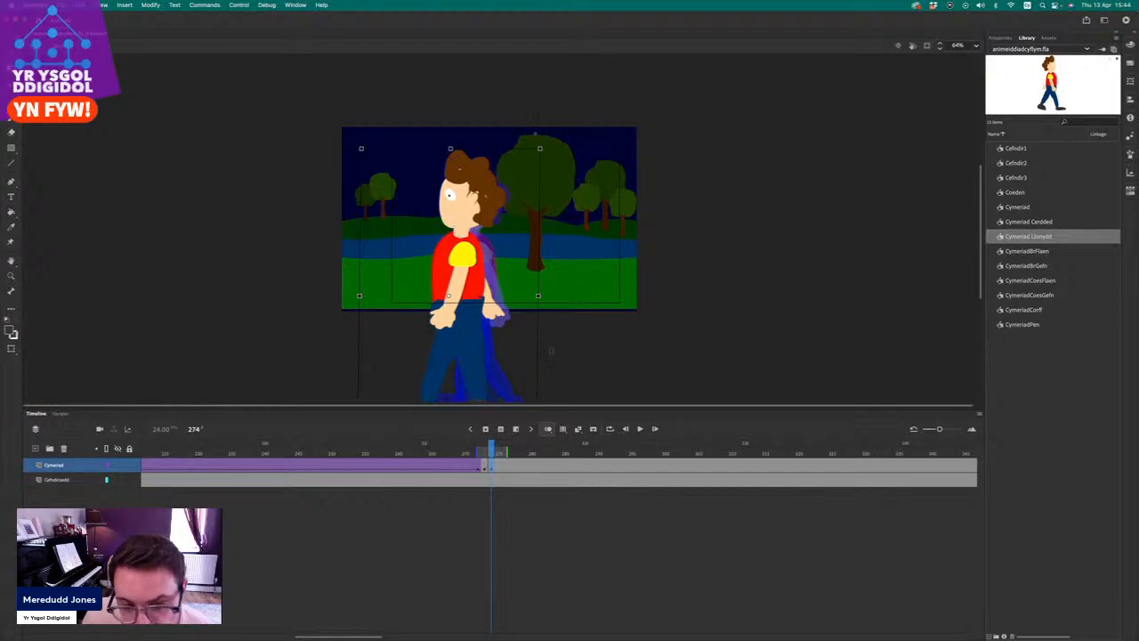
left_click_drag(471, 309, 473, 309)
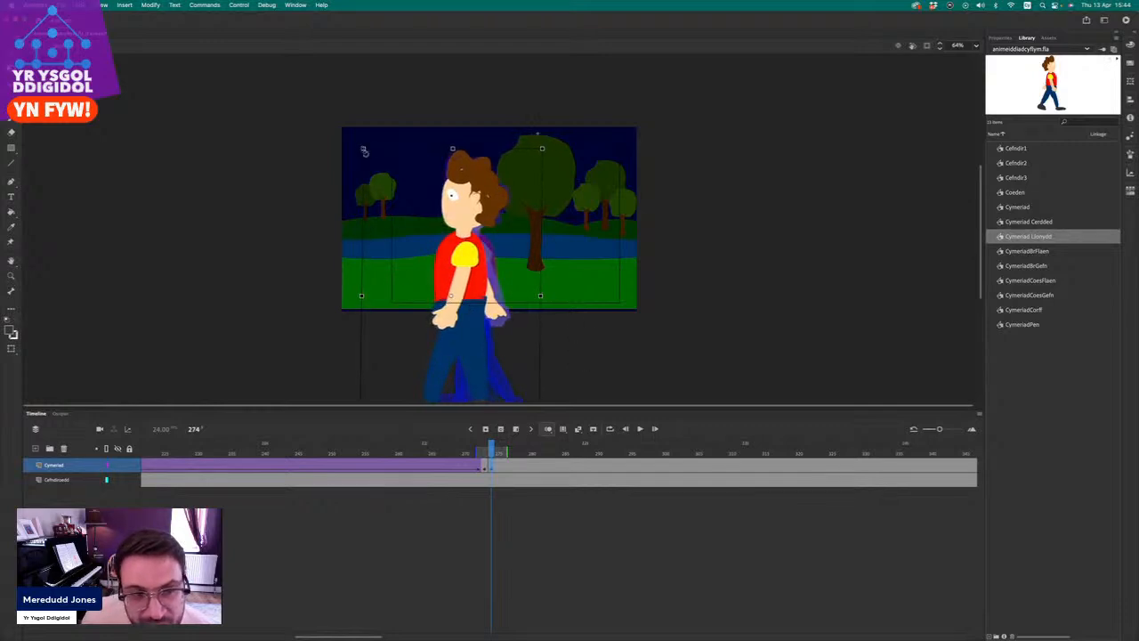
left_click_drag(355, 144, 353, 141)
left_click_drag(459, 234, 464, 246)
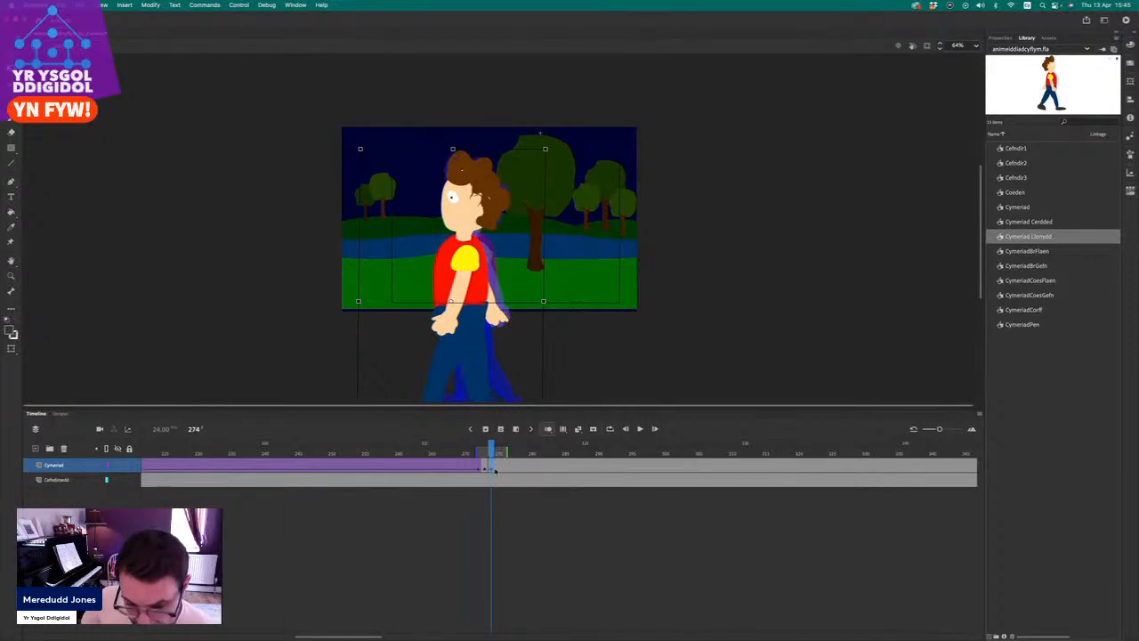
Insert a blank keyframe at frame 386 of the Cymeriad layer, where the forest background starts, and turn off onion skinning.
scroll(494, 469, "right", 10)
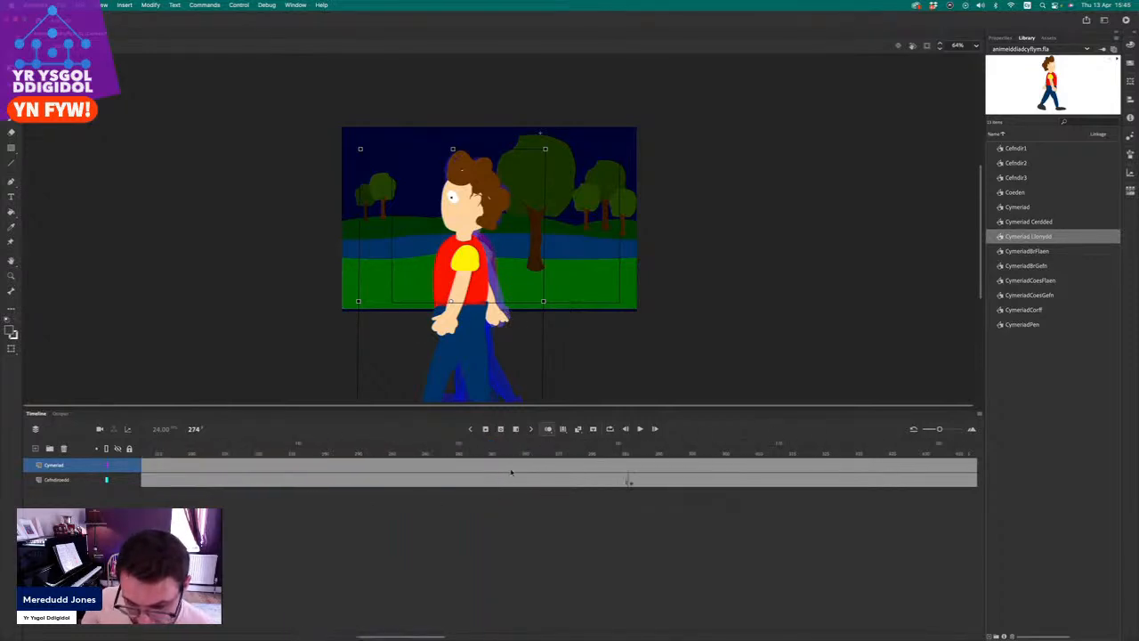
left_click(627, 468)
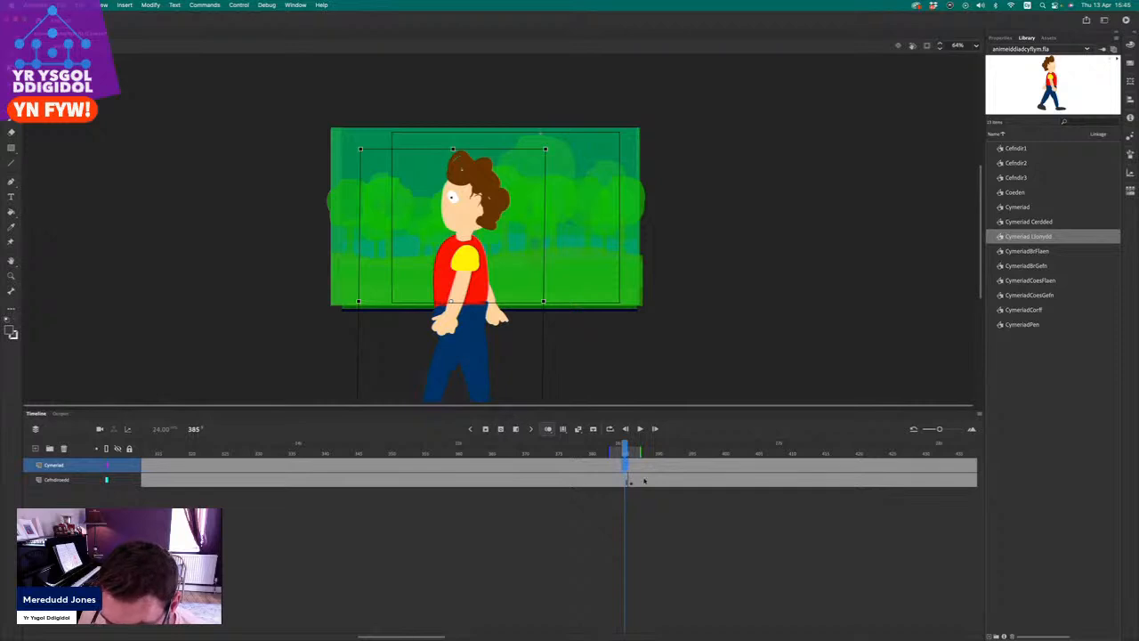
left_click(630, 473)
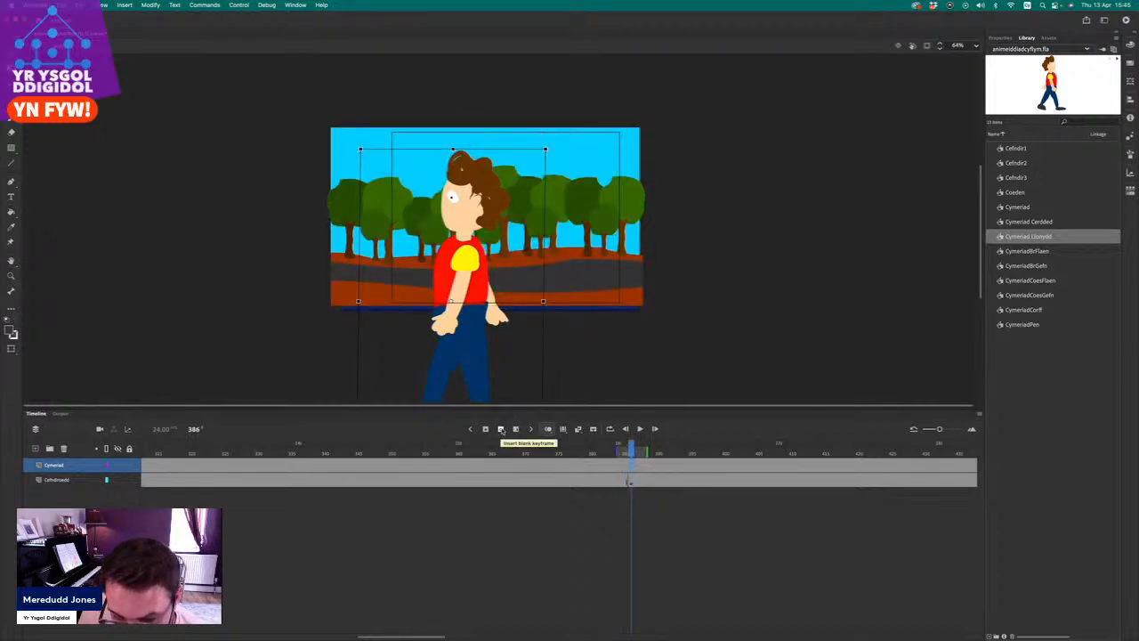
left_click(501, 430)
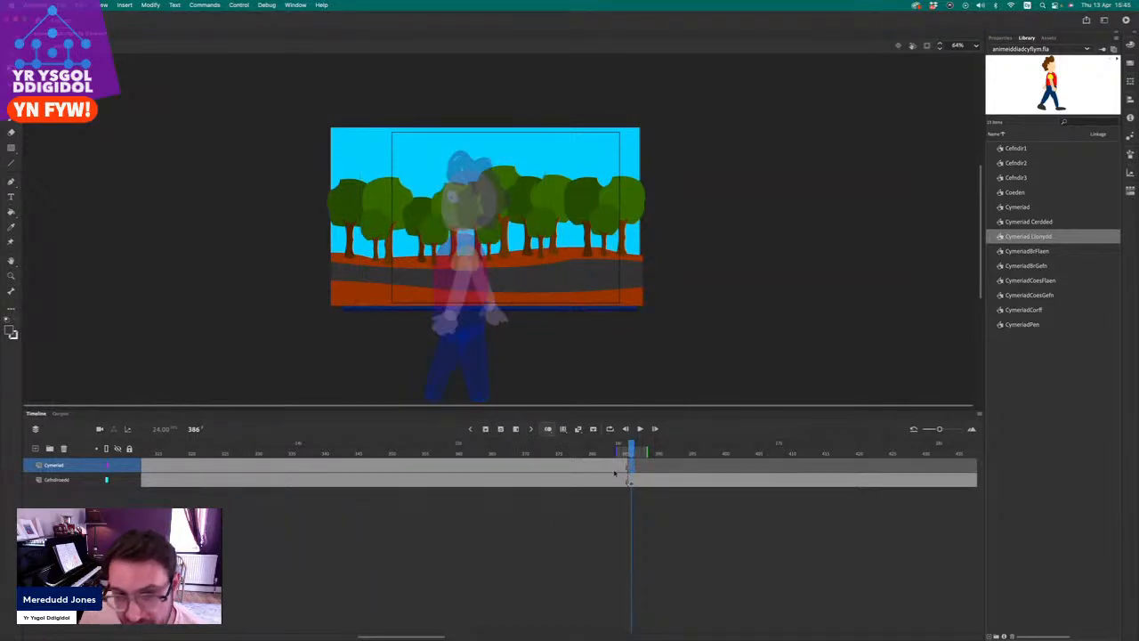
left_click(548, 429)
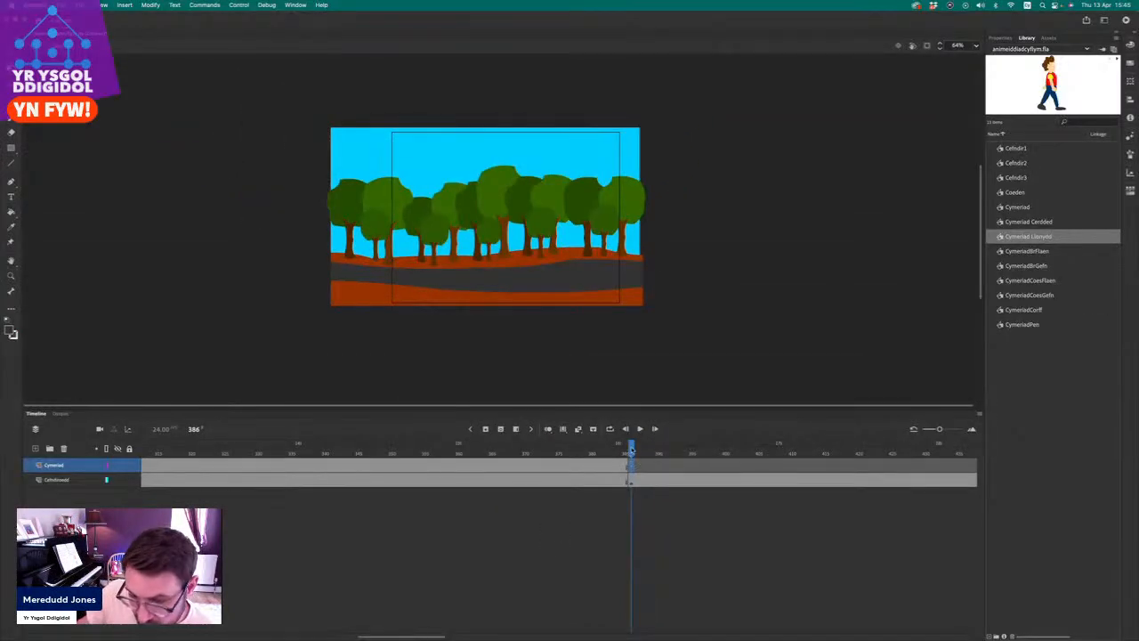
Clip the content outside the stage, play the animation from frame 232 into the forest scene, and scrub through the opening walk.
left_click_drag(631, 450, 336, 472)
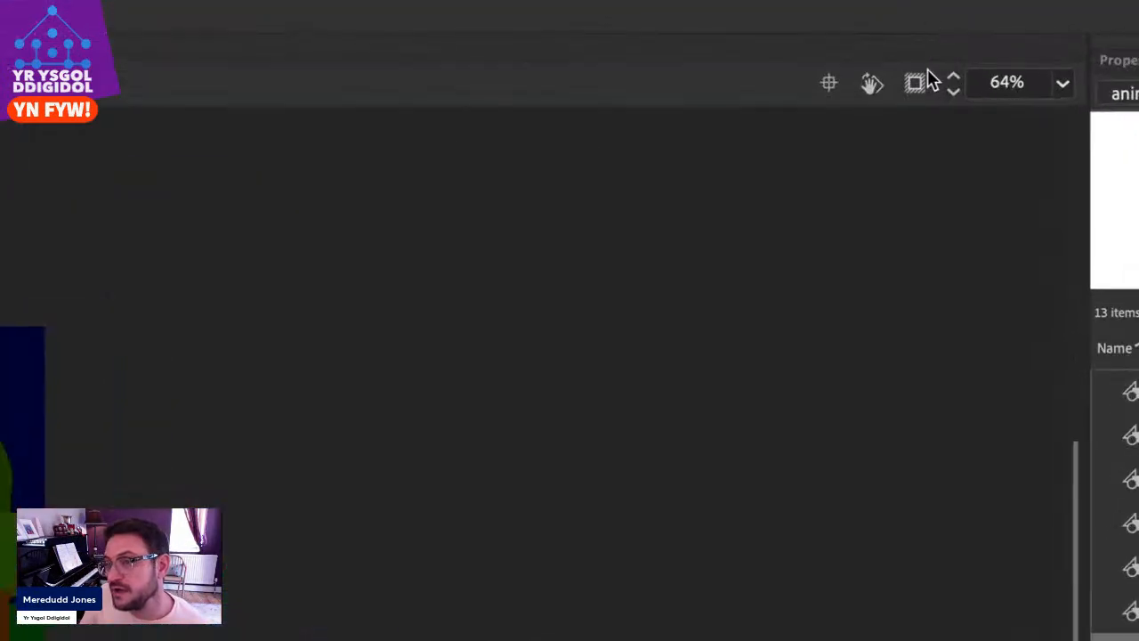
left_click(926, 45)
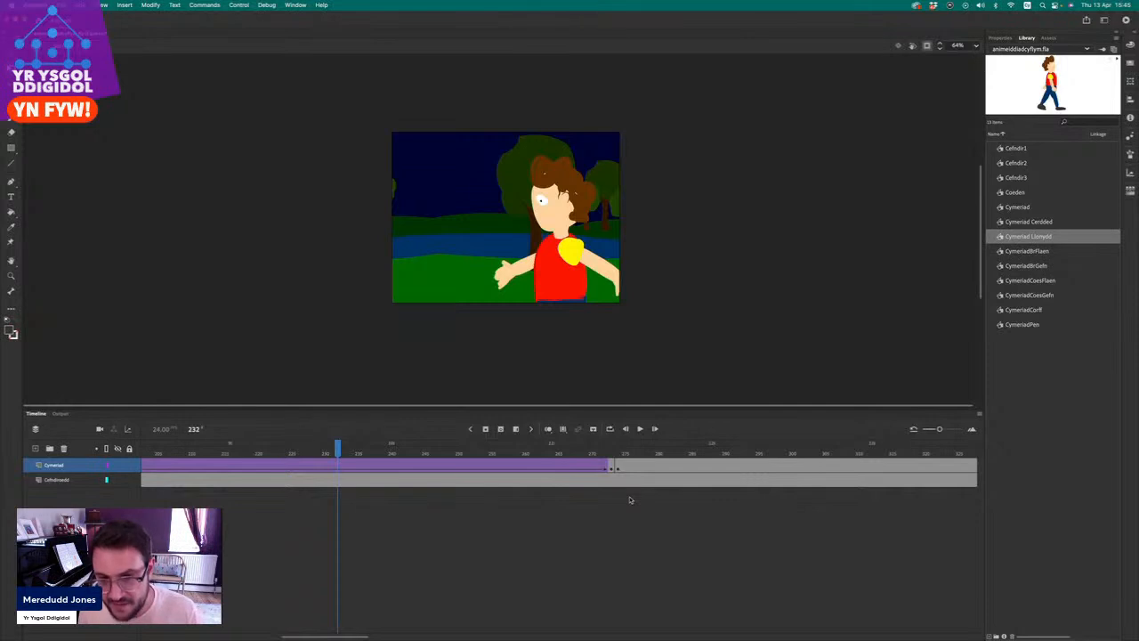
key("Return")
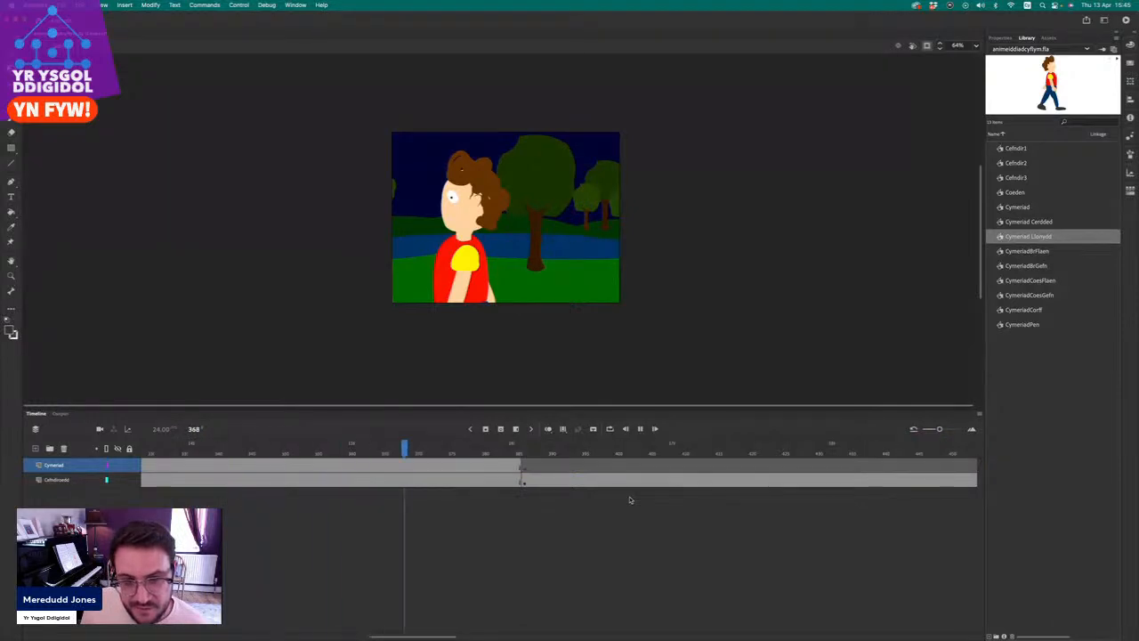
key("Return")
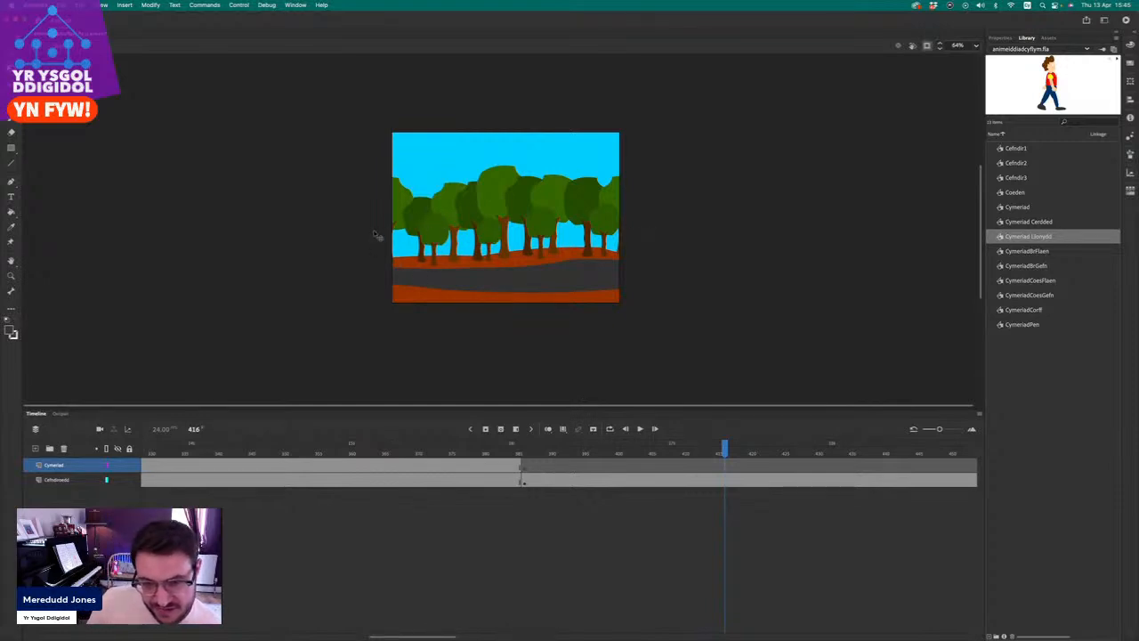
scroll(436, 525, "left", 10)
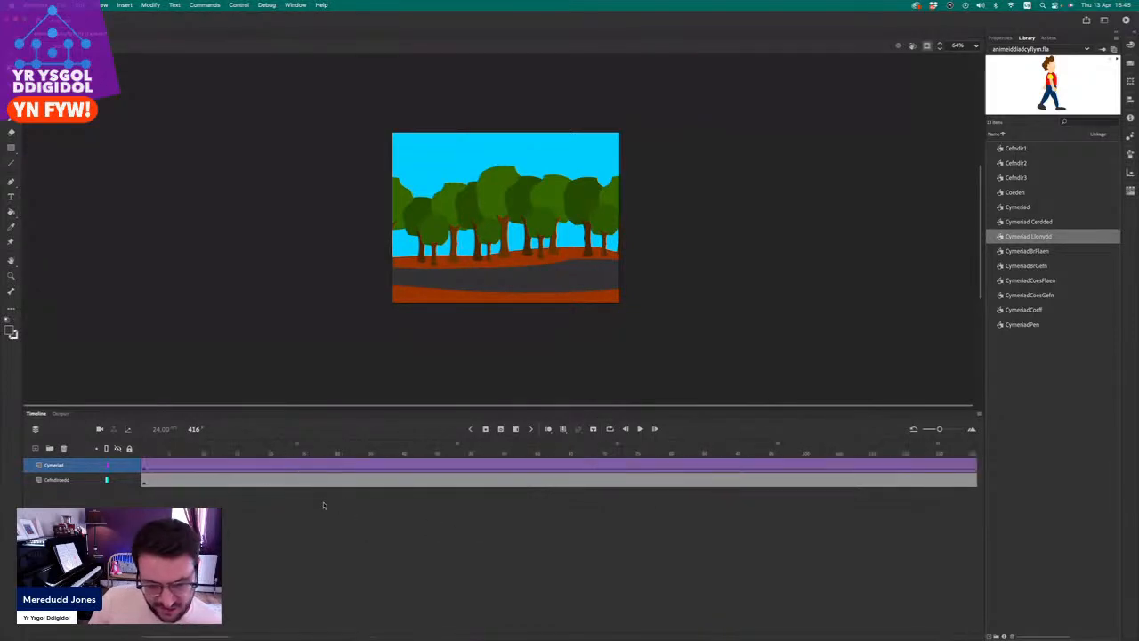
left_click_drag(145, 452, 627, 478)
Place the Cymeriad Cerdded symbol in frame 386 of the Cymeriad layer and shrink it just outside the forest scene's left edge.
scroll(627, 477, "right", 15)
scroll(628, 477, "left", 8)
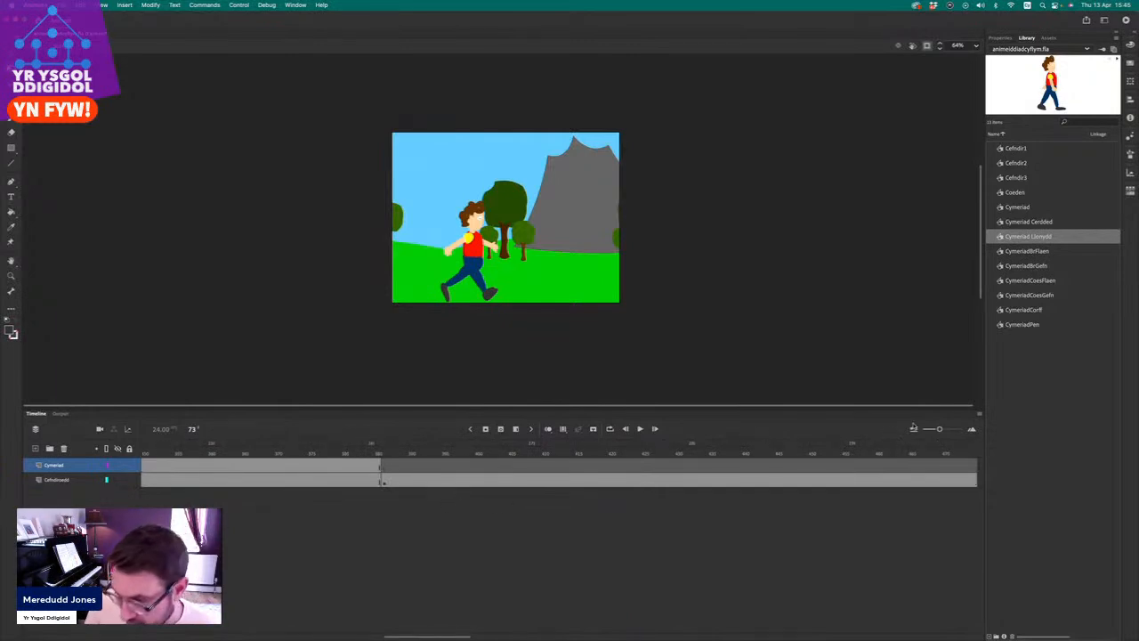
left_click_drag(941, 430, 890, 439)
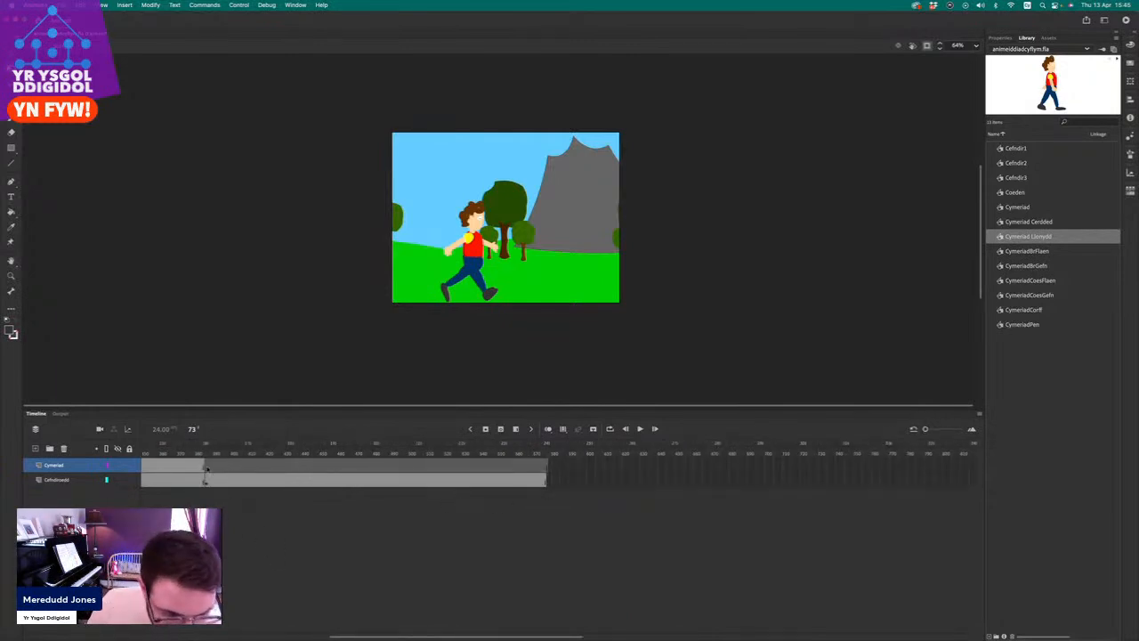
left_click(204, 481)
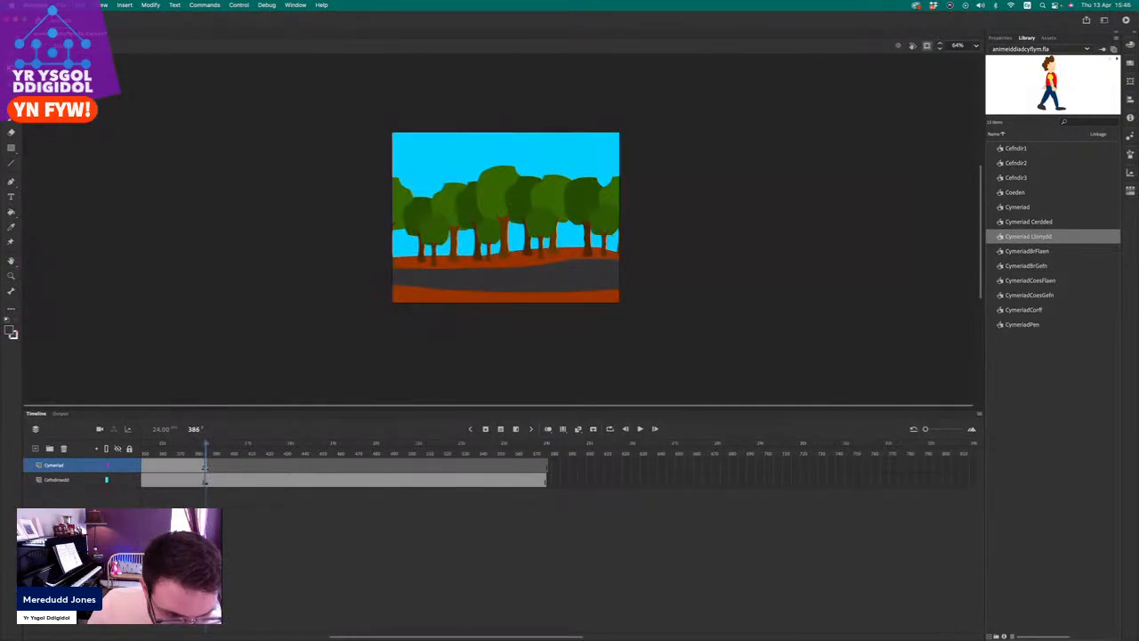
left_click_drag(931, 434, 944, 430)
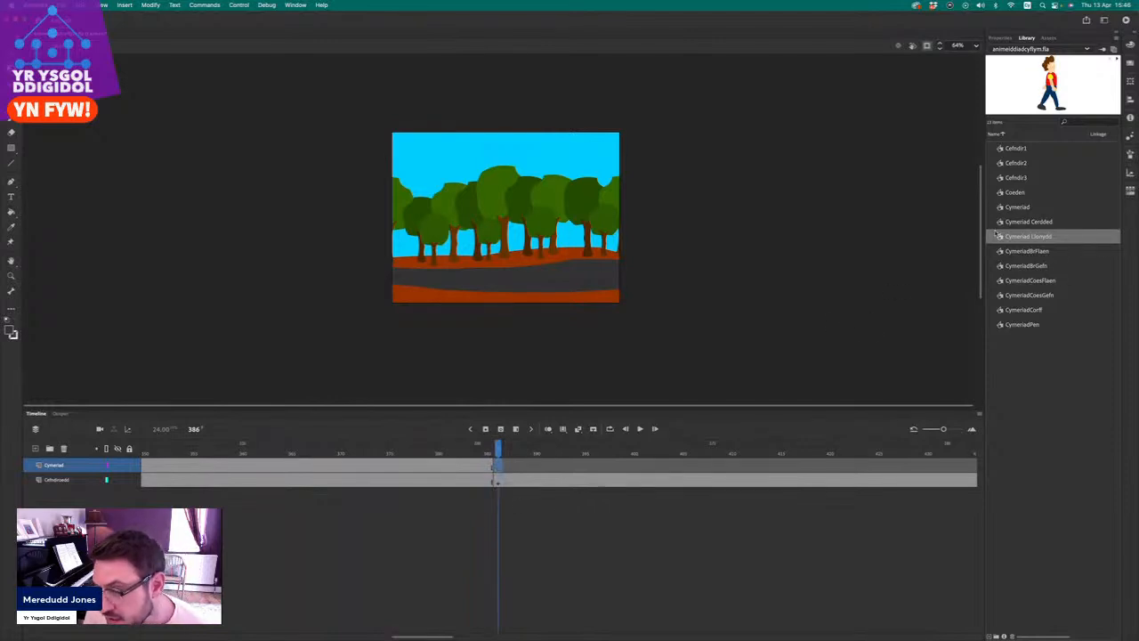
left_click_drag(1002, 221, 403, 257)
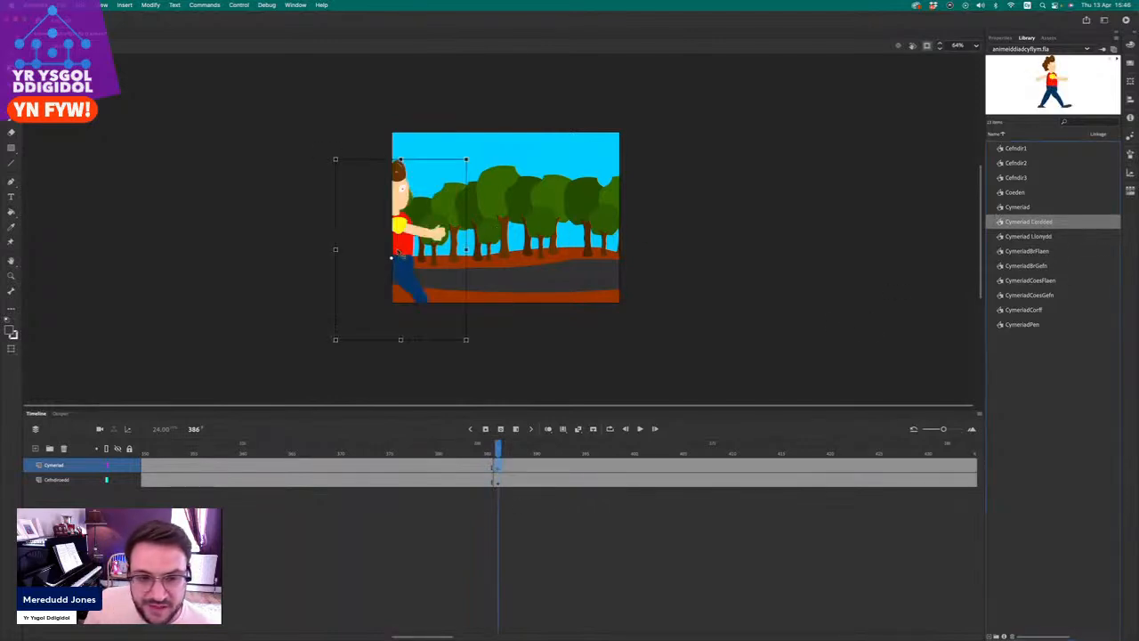
left_click_drag(466, 159, 370, 235)
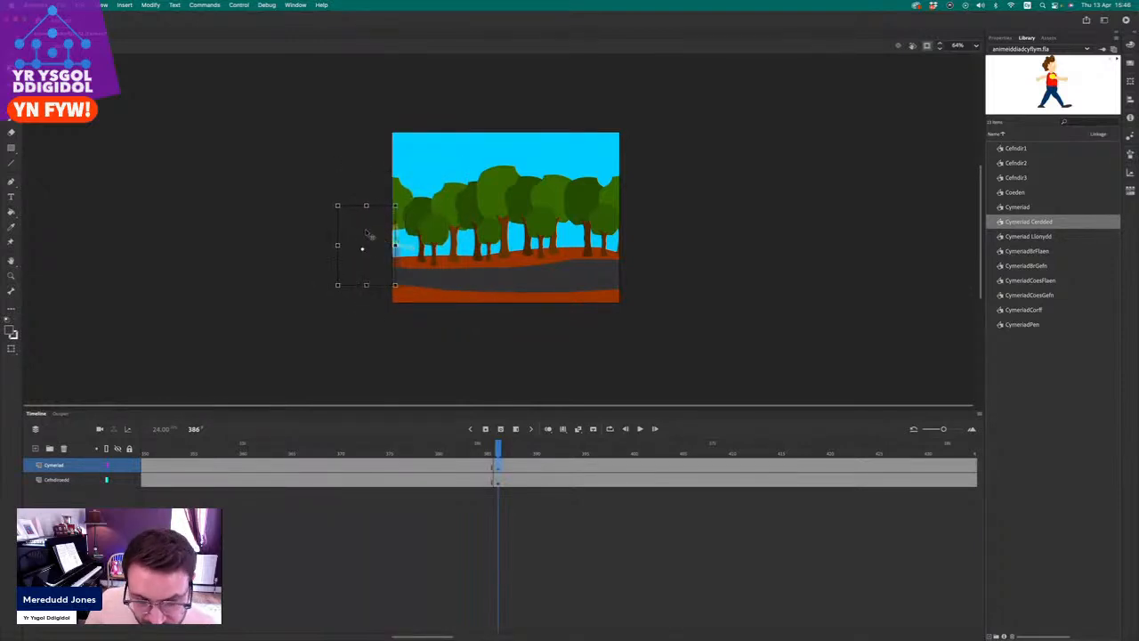
scroll(668, 484, "right", 5)
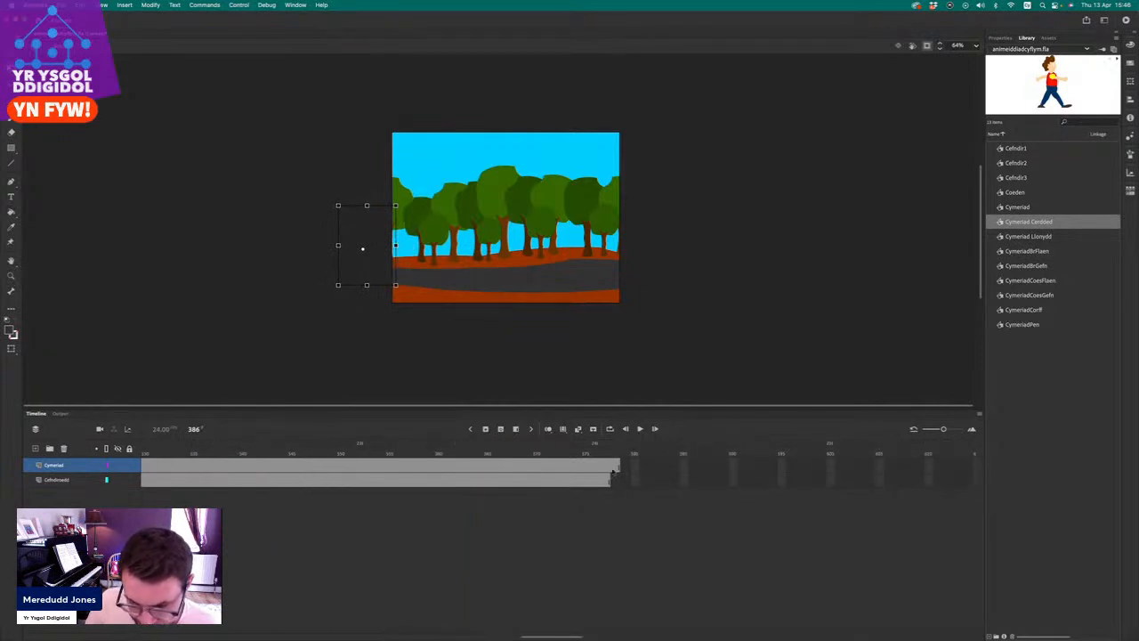
Insert a keyframe at frame 577 of the Cymeriad layer and remove the excess frame 578 past the background's end.
left_click(607, 467)
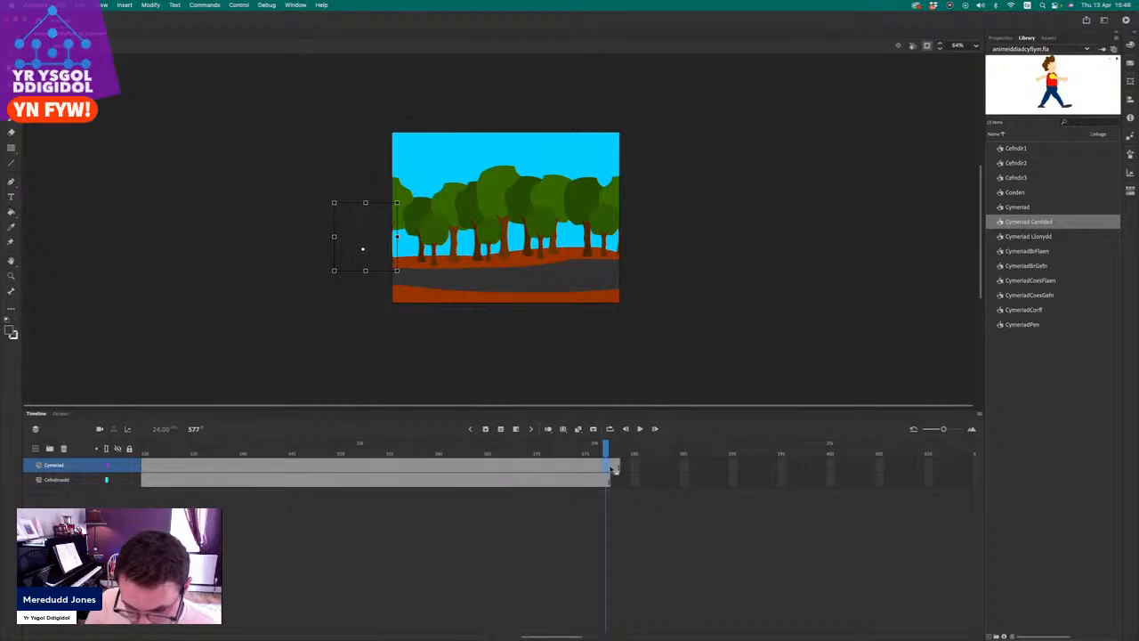
left_click(486, 431)
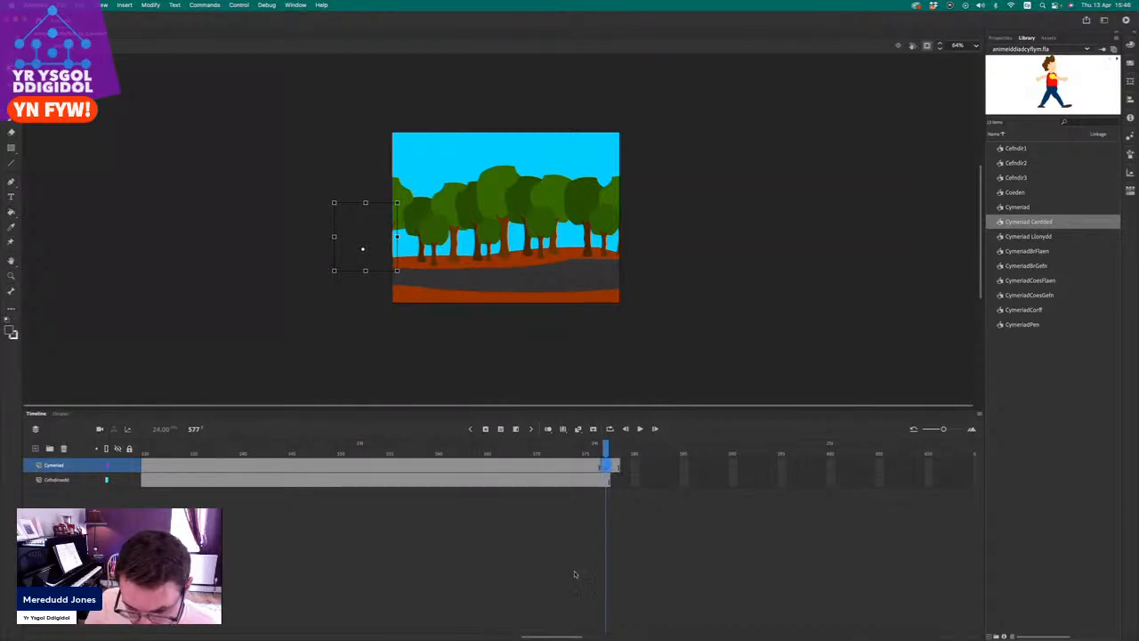
left_click(616, 468)
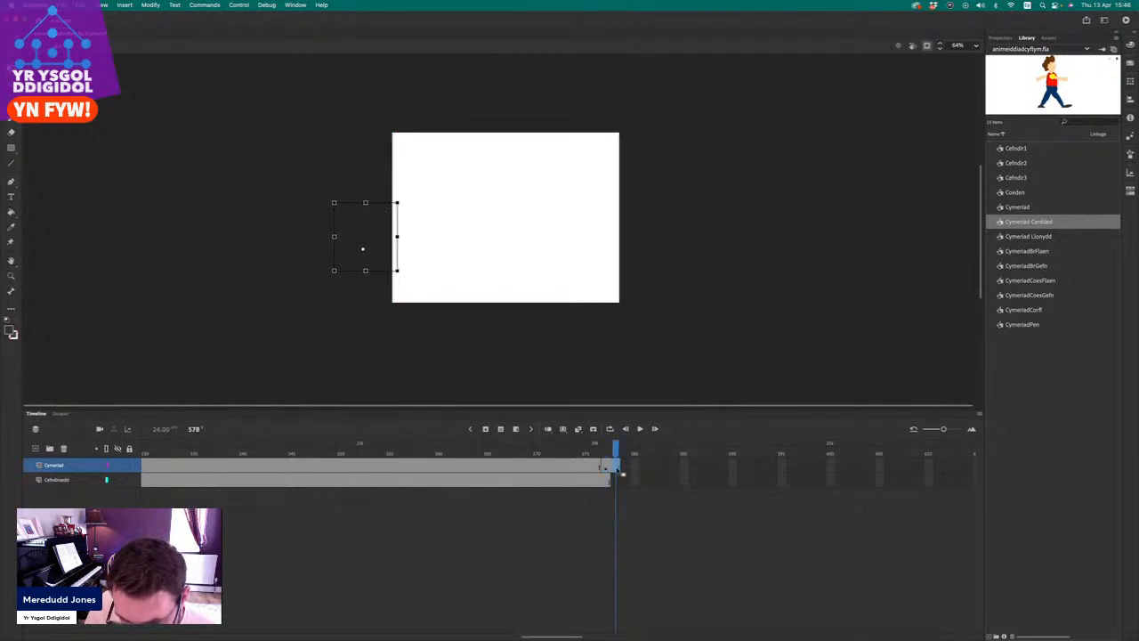
right_click(616, 469)
left_click(671, 423)
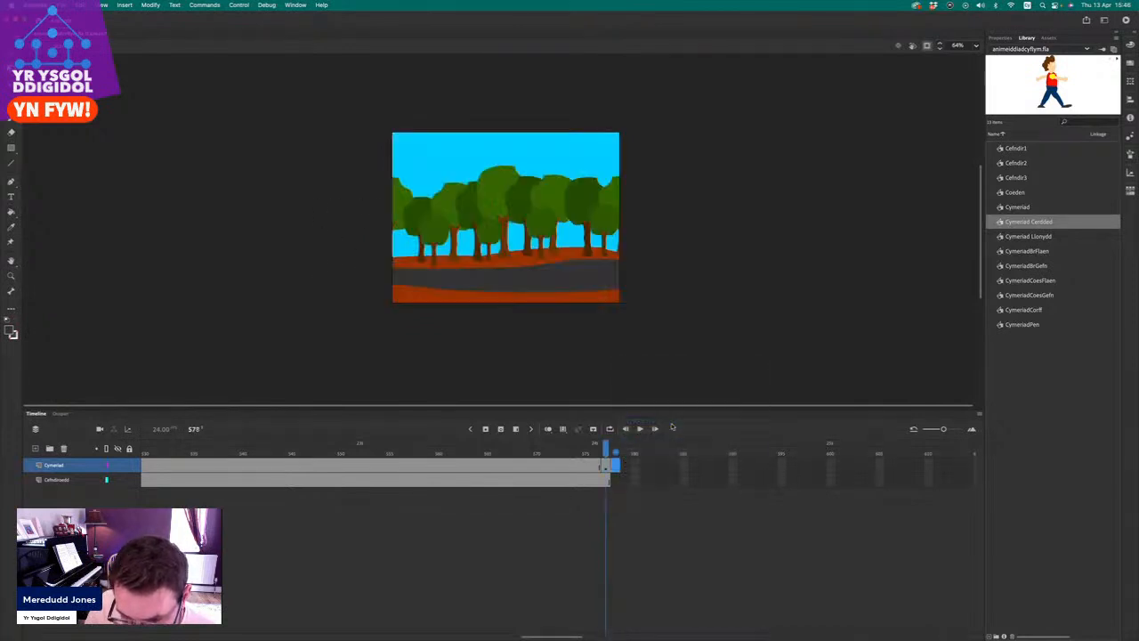
left_click(605, 465)
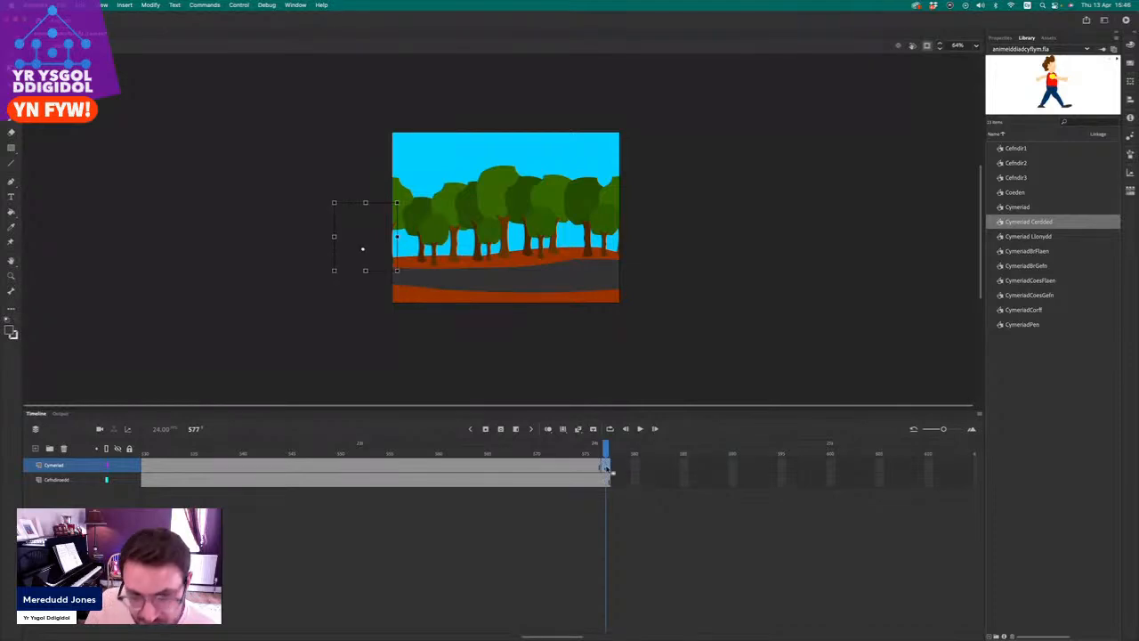
Move the character just outside the forest scene's right edge in frame 577 and create a classic tween from frame 386.
left_click_drag(368, 234, 647, 239)
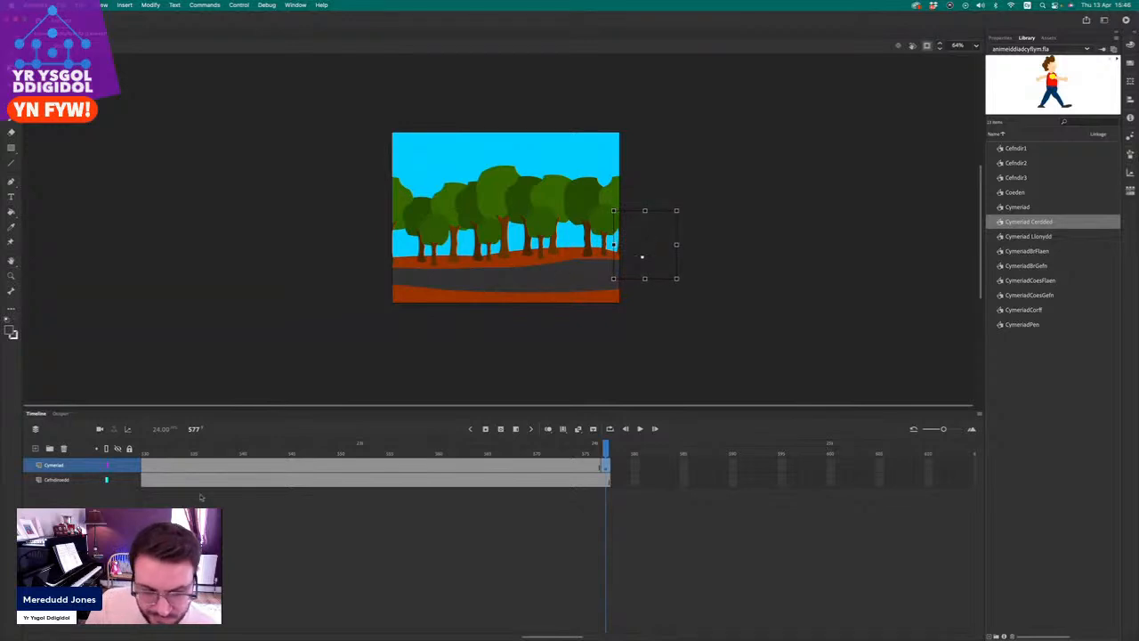
right_click(285, 468)
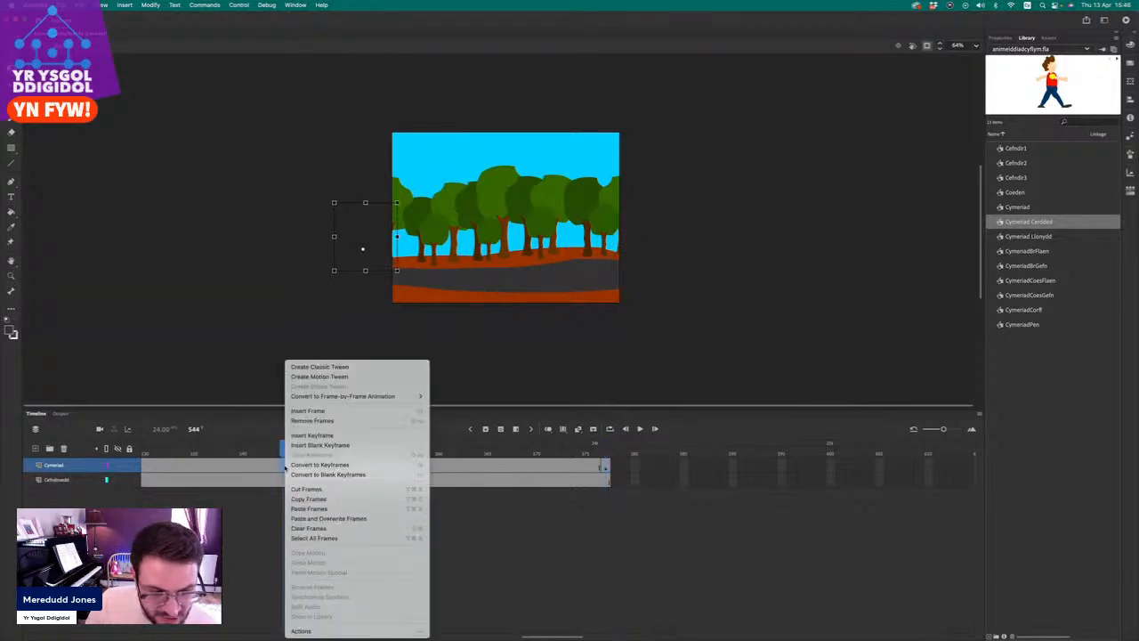
left_click(330, 369)
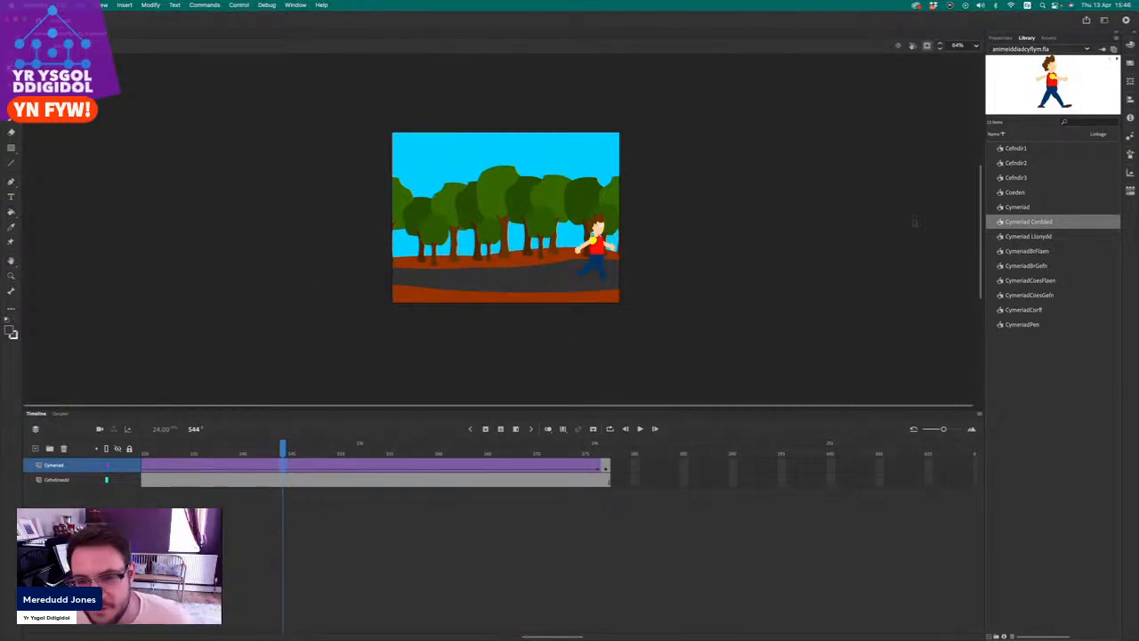
Darken the road's fill in the Cefndir3 symbol to 1A1A1A and return to the main scene.
left_click(1010, 179)
double_click(1000, 178)
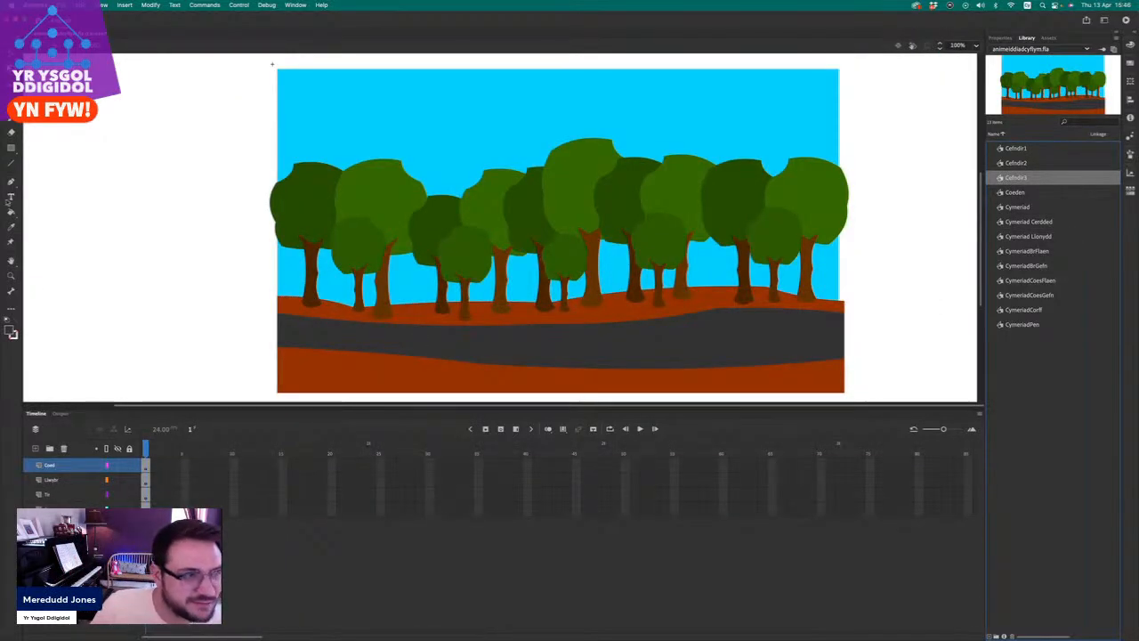
left_click(407, 344)
left_click(11, 332)
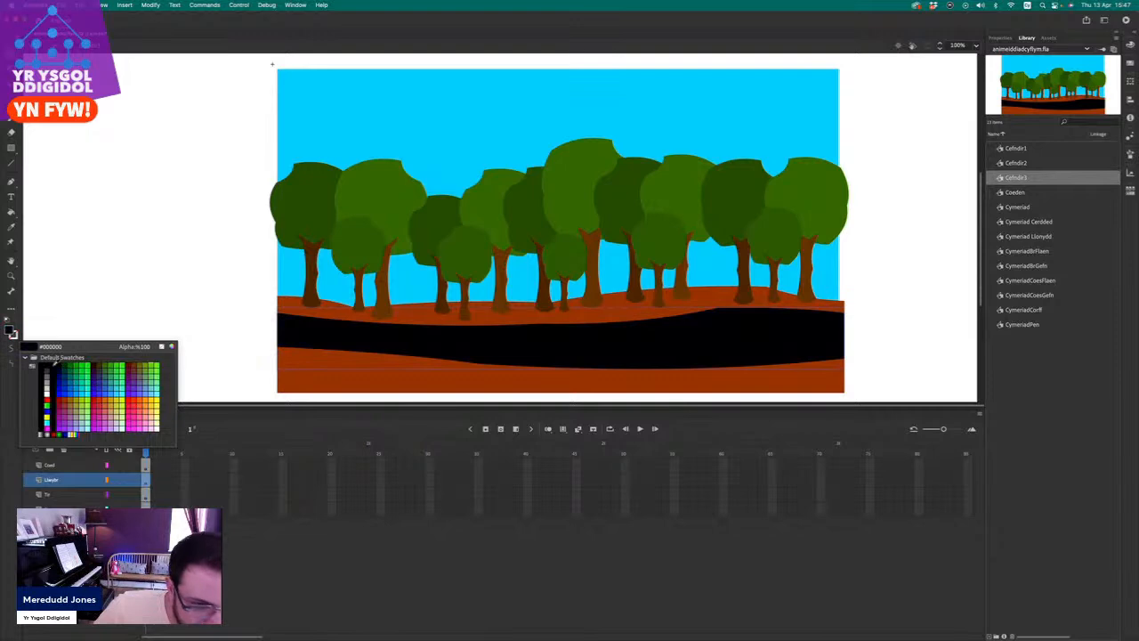
left_click(171, 347)
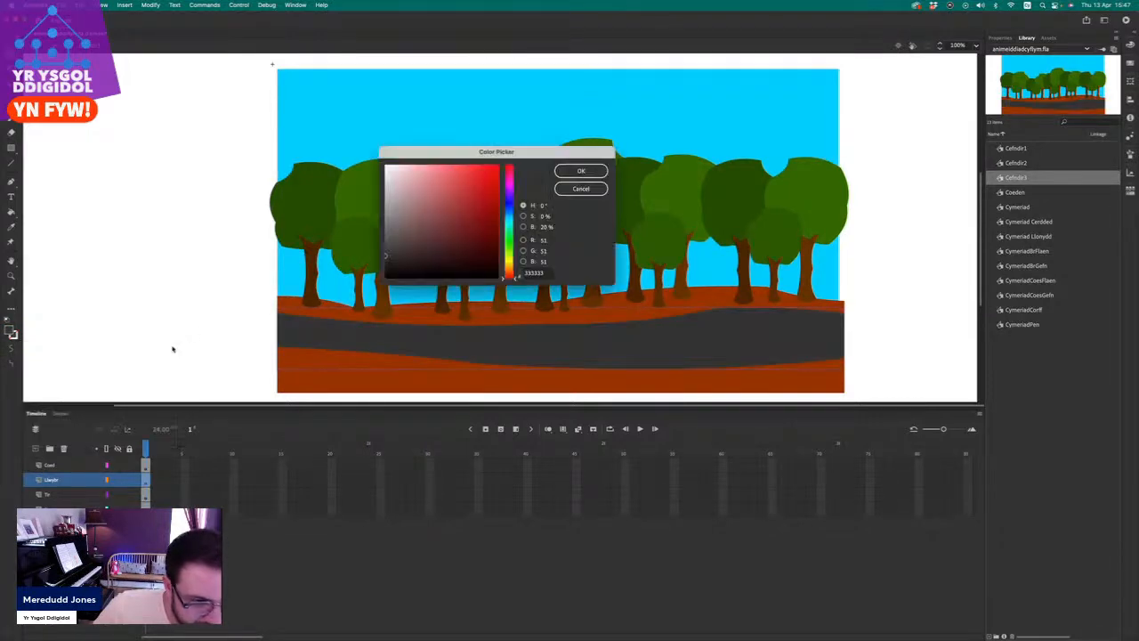
left_click_drag(386, 256, 385, 267)
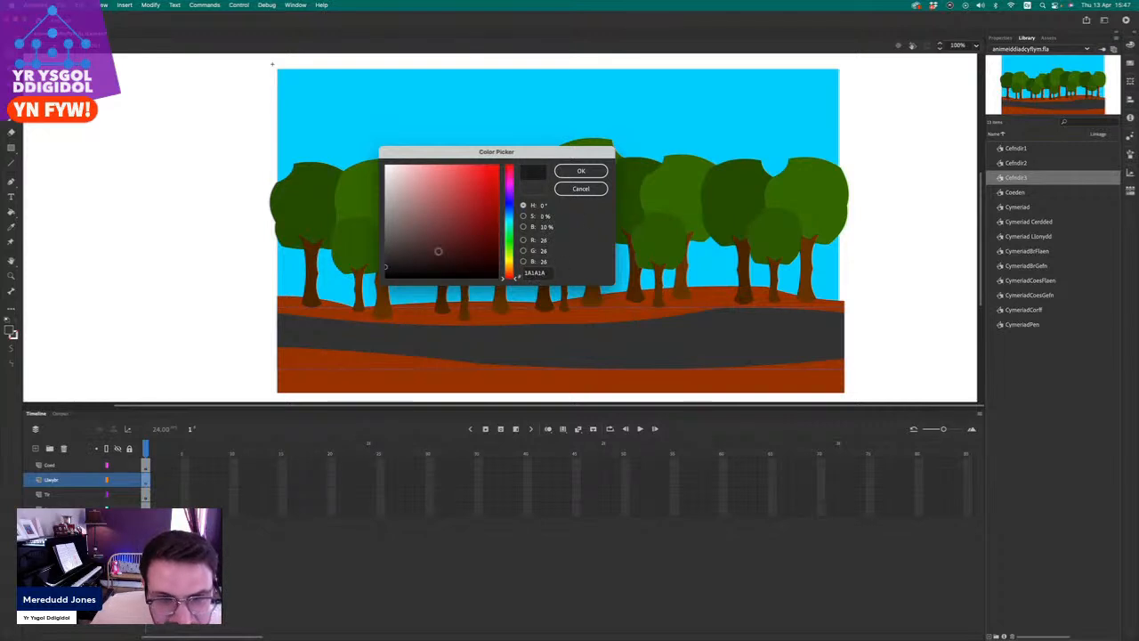
left_click(581, 171)
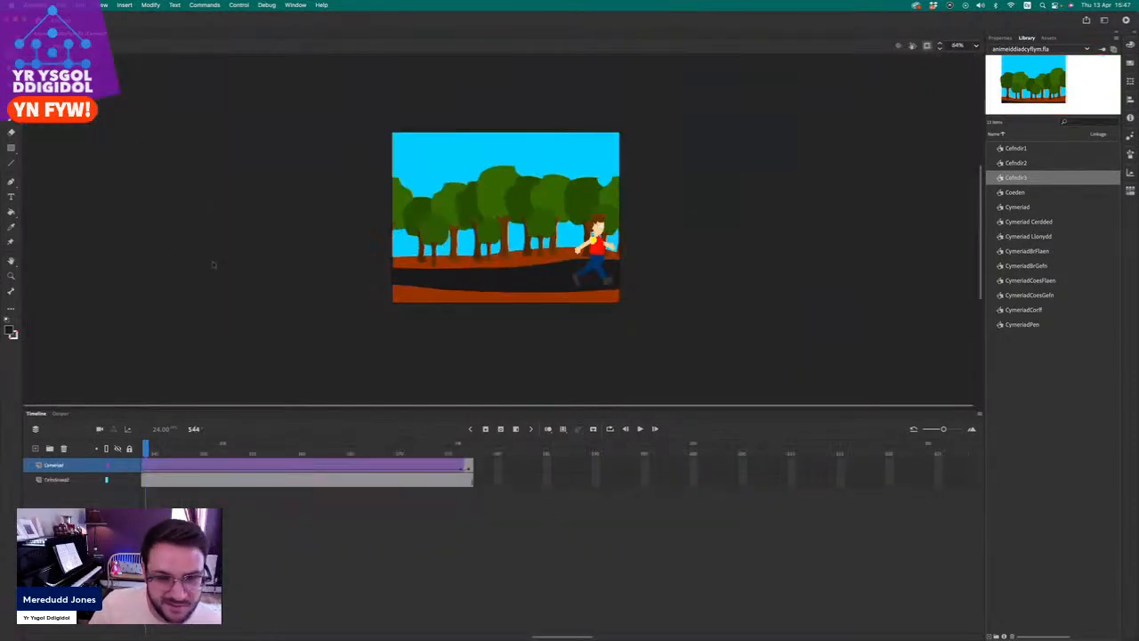
Play the animation from just before the forest scene through to its last frame, 577.
scroll(402, 521, "left", 5)
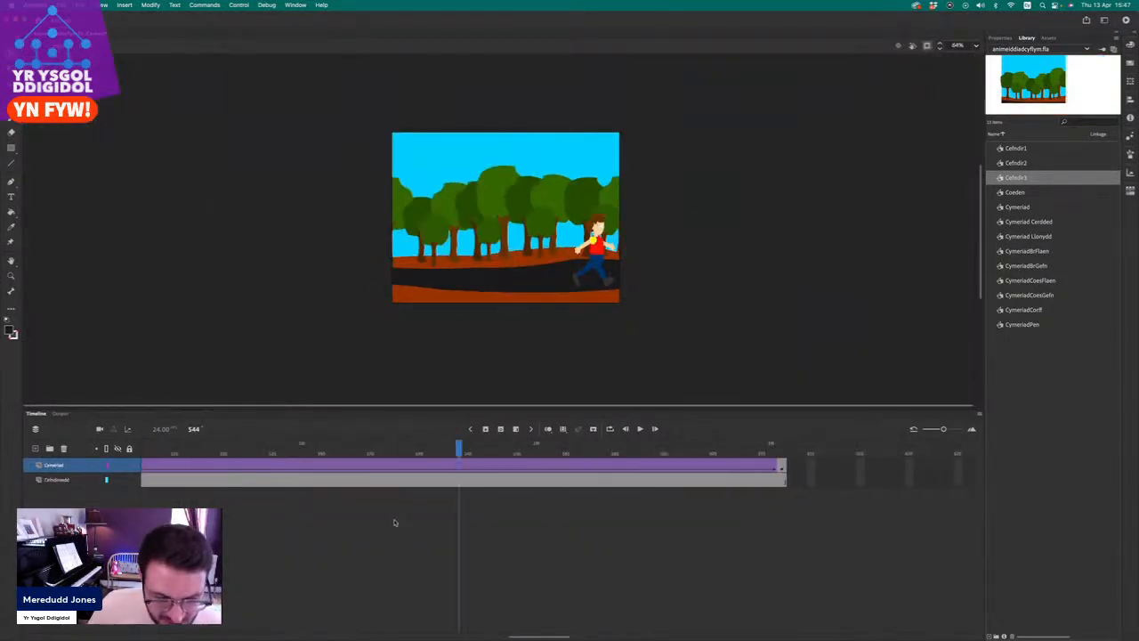
scroll(397, 523, "left", 2)
left_click_drag(945, 430, 894, 436)
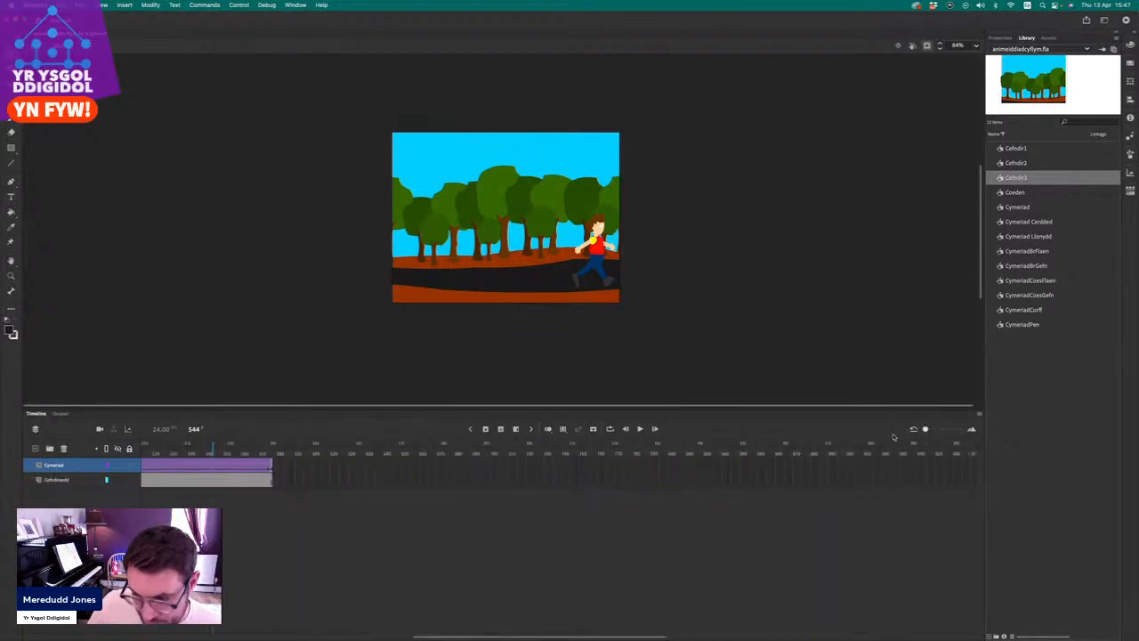
scroll(176, 501, "left", 10)
scroll(181, 501, "right", 5)
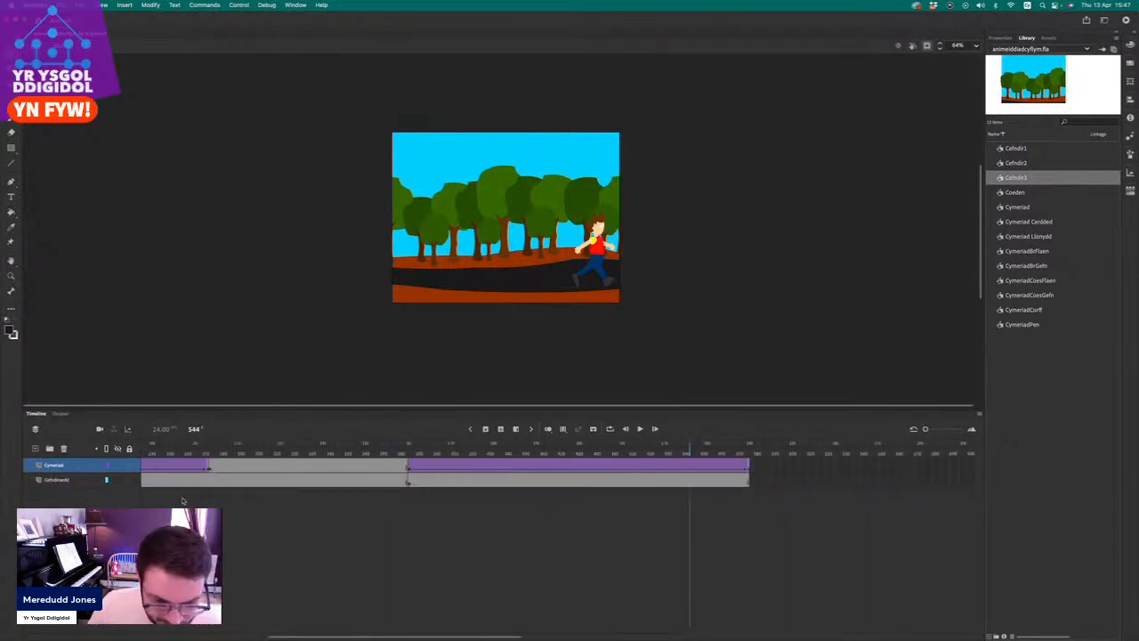
left_click(384, 445)
key("Return")
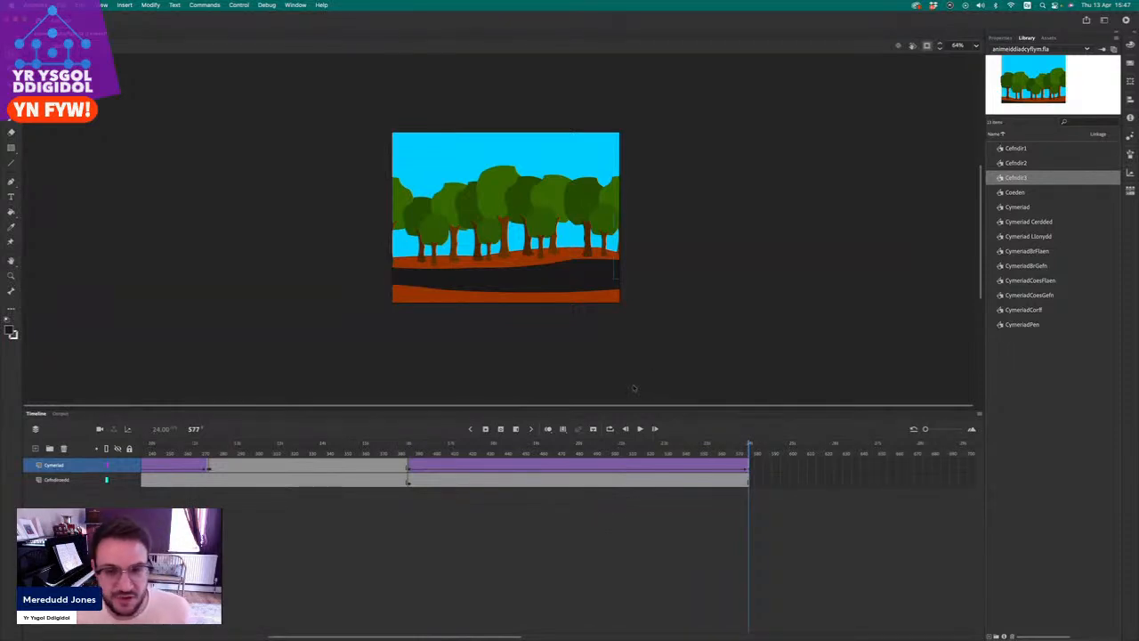
Switch to Google Chrome.
key("super+Tab")
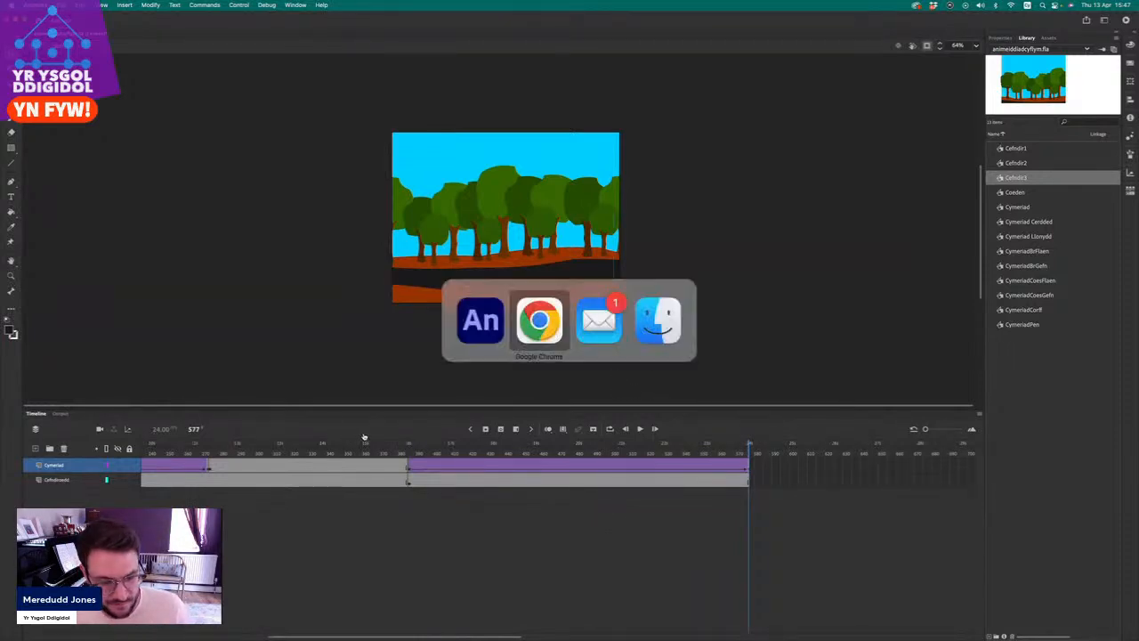